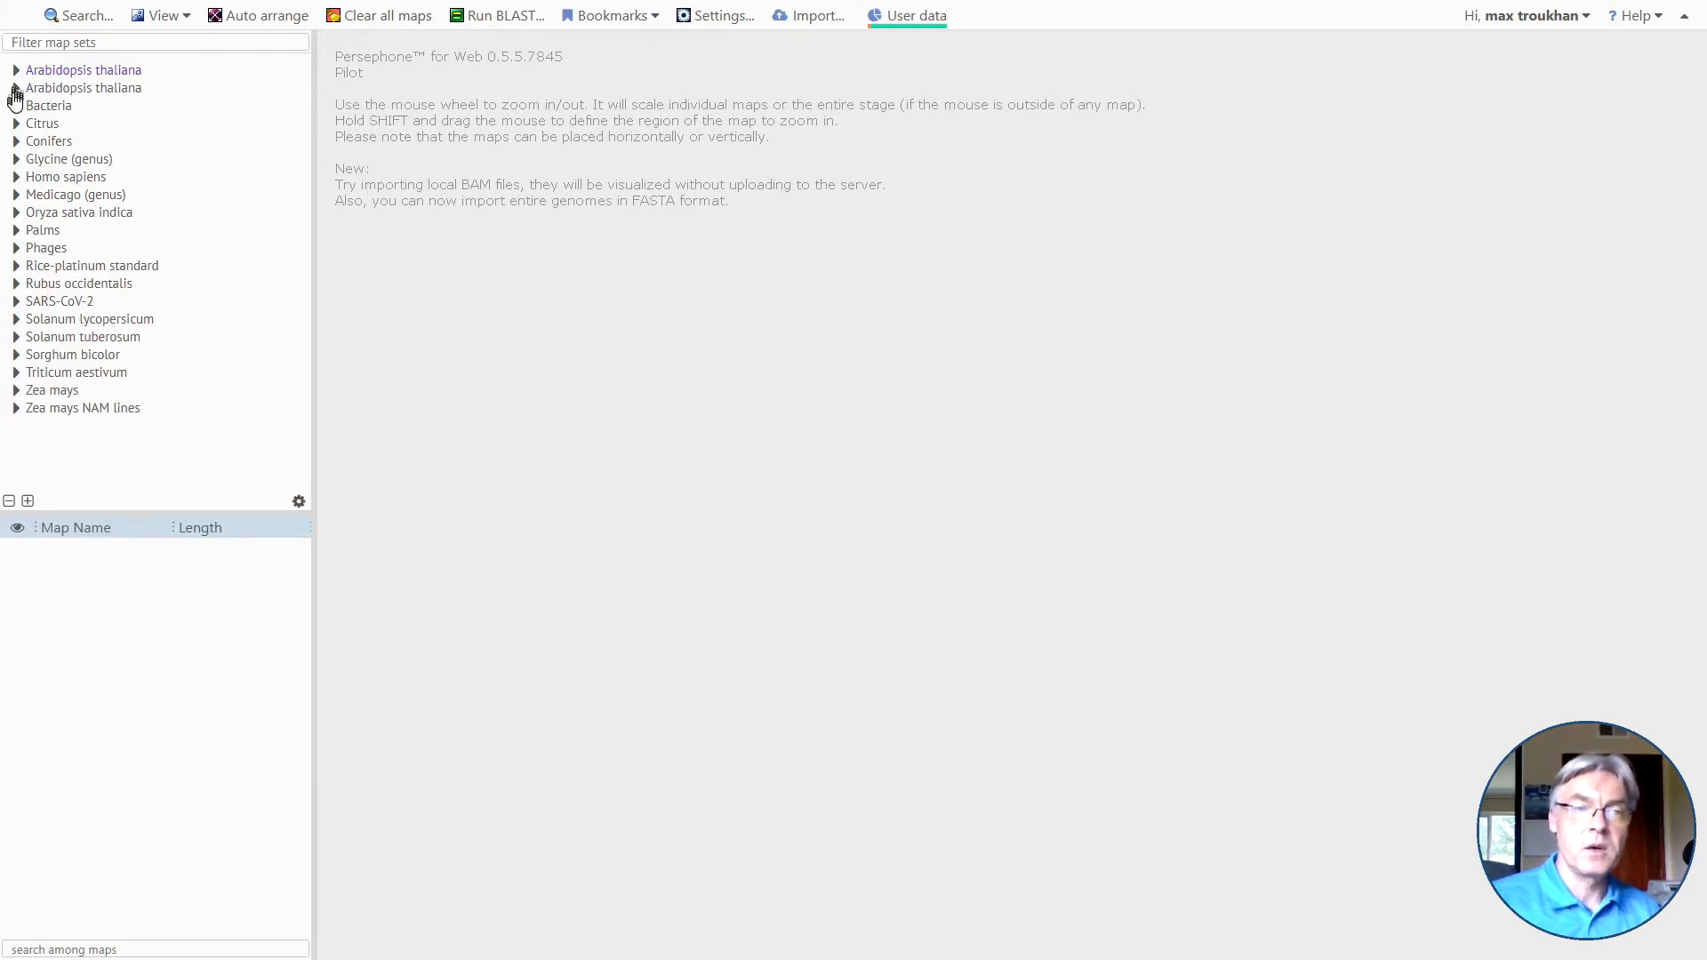
Display map 1 of the public Arabidopsis thaliana TAIR10 map set and shift its plate slightly downward on the stage.
click(16, 89)
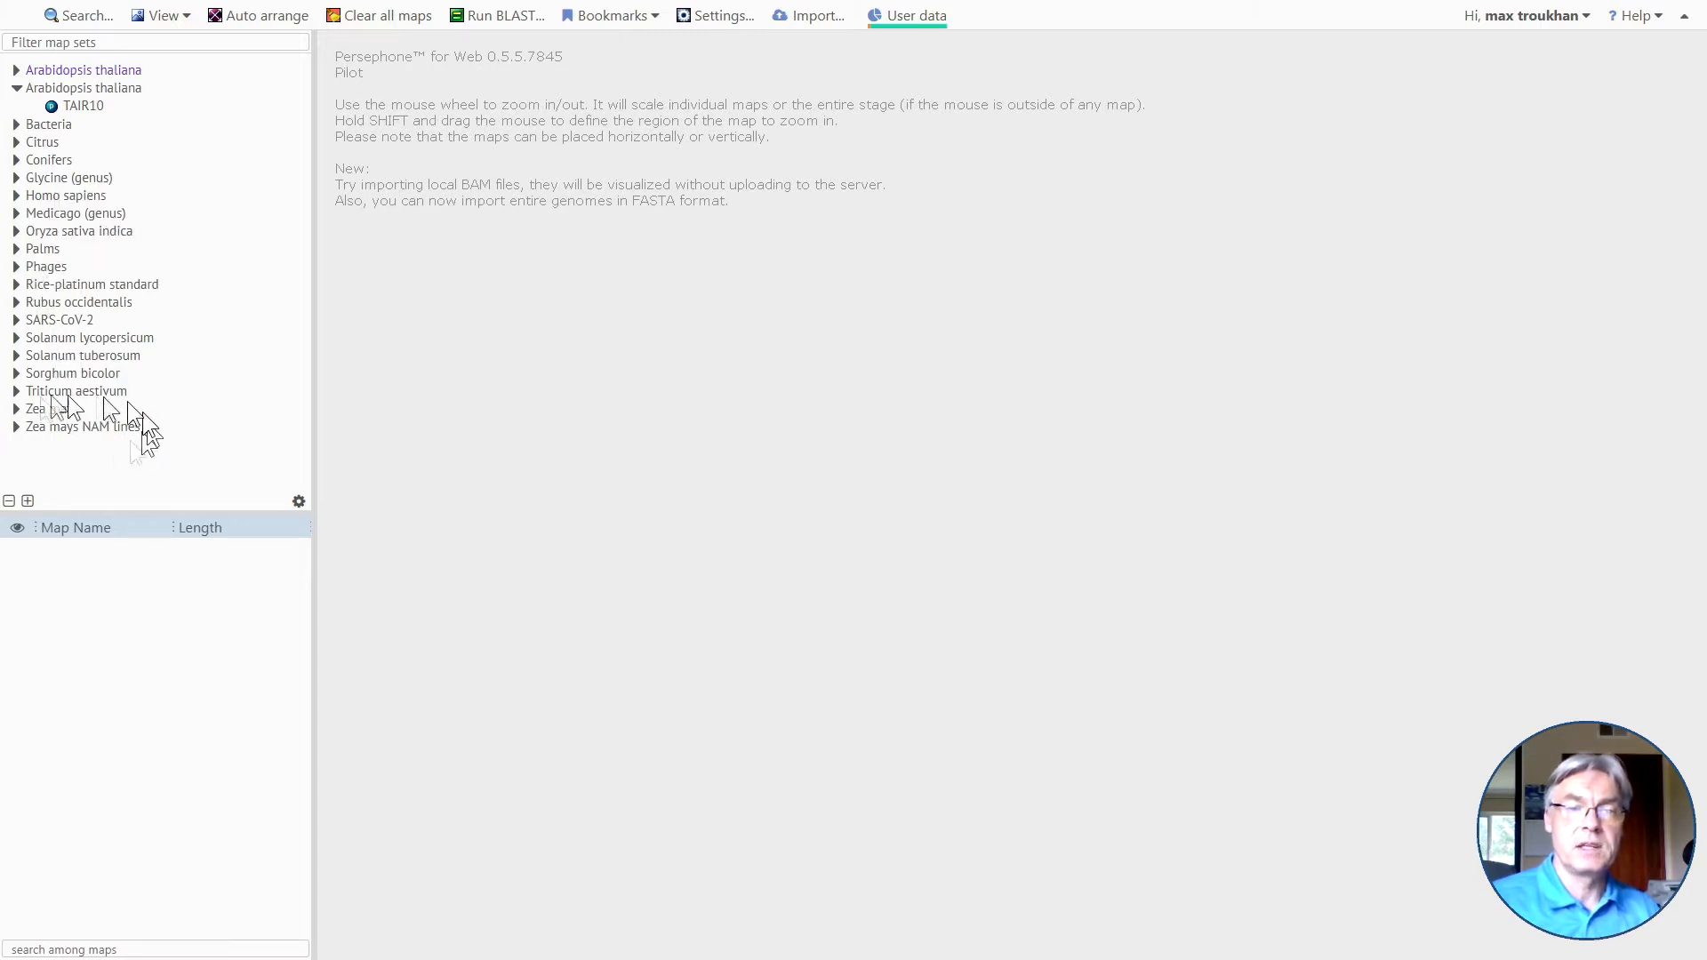
click(77, 107)
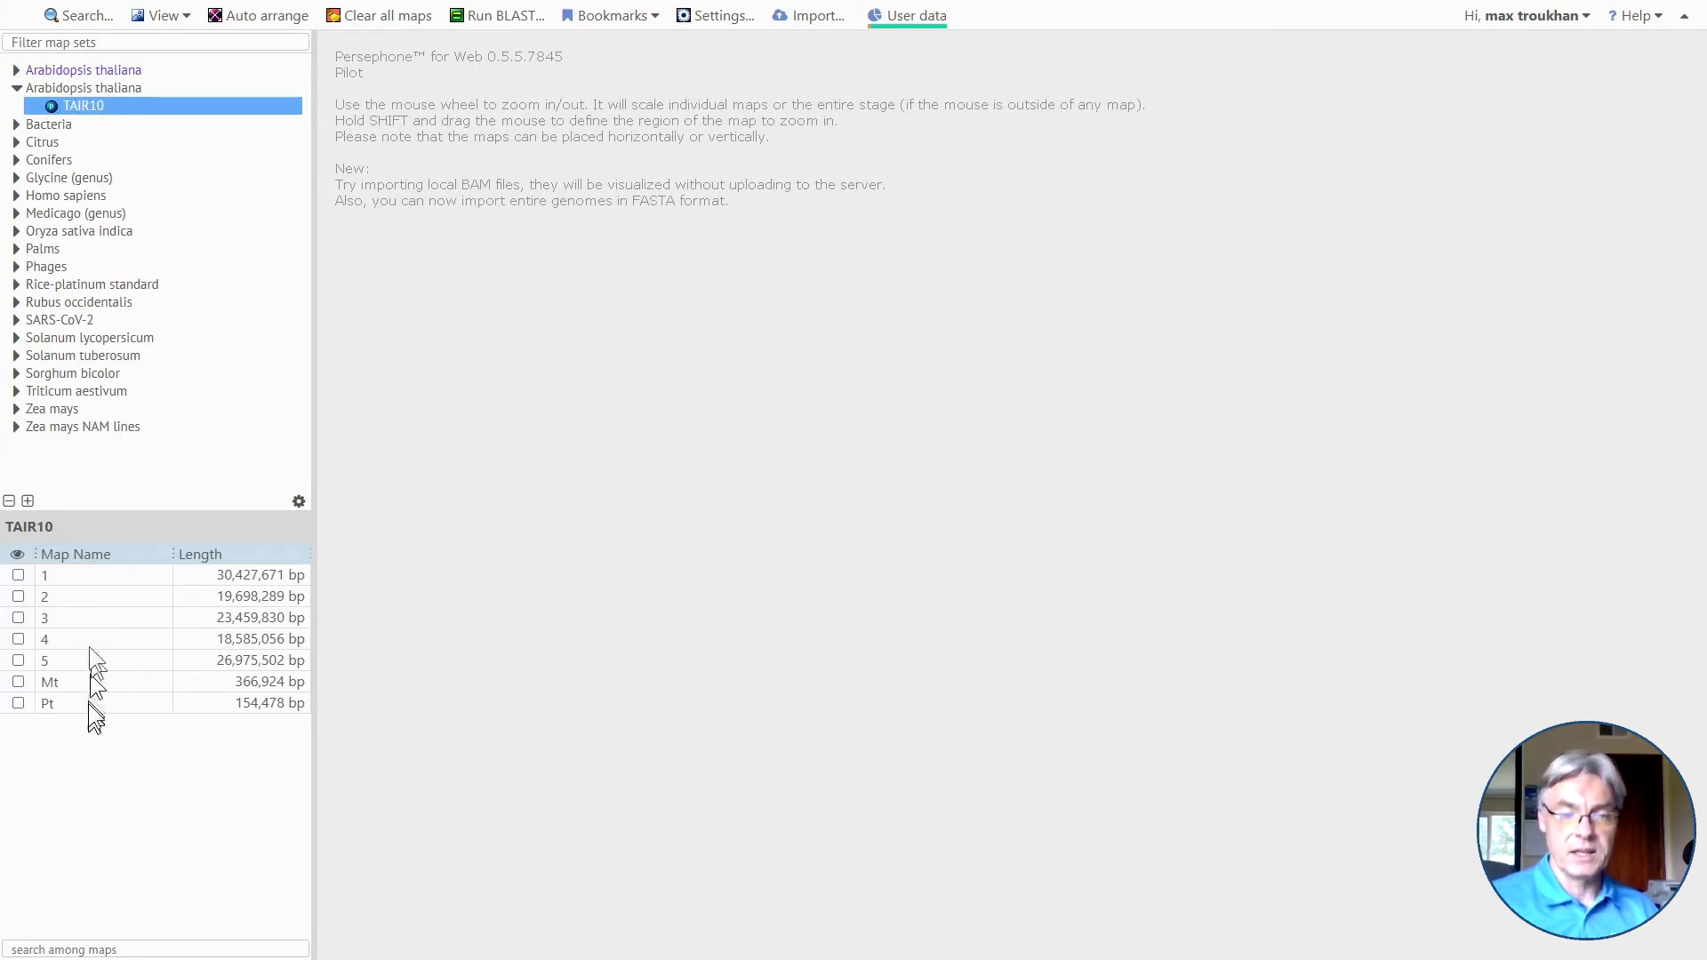
click(88, 575)
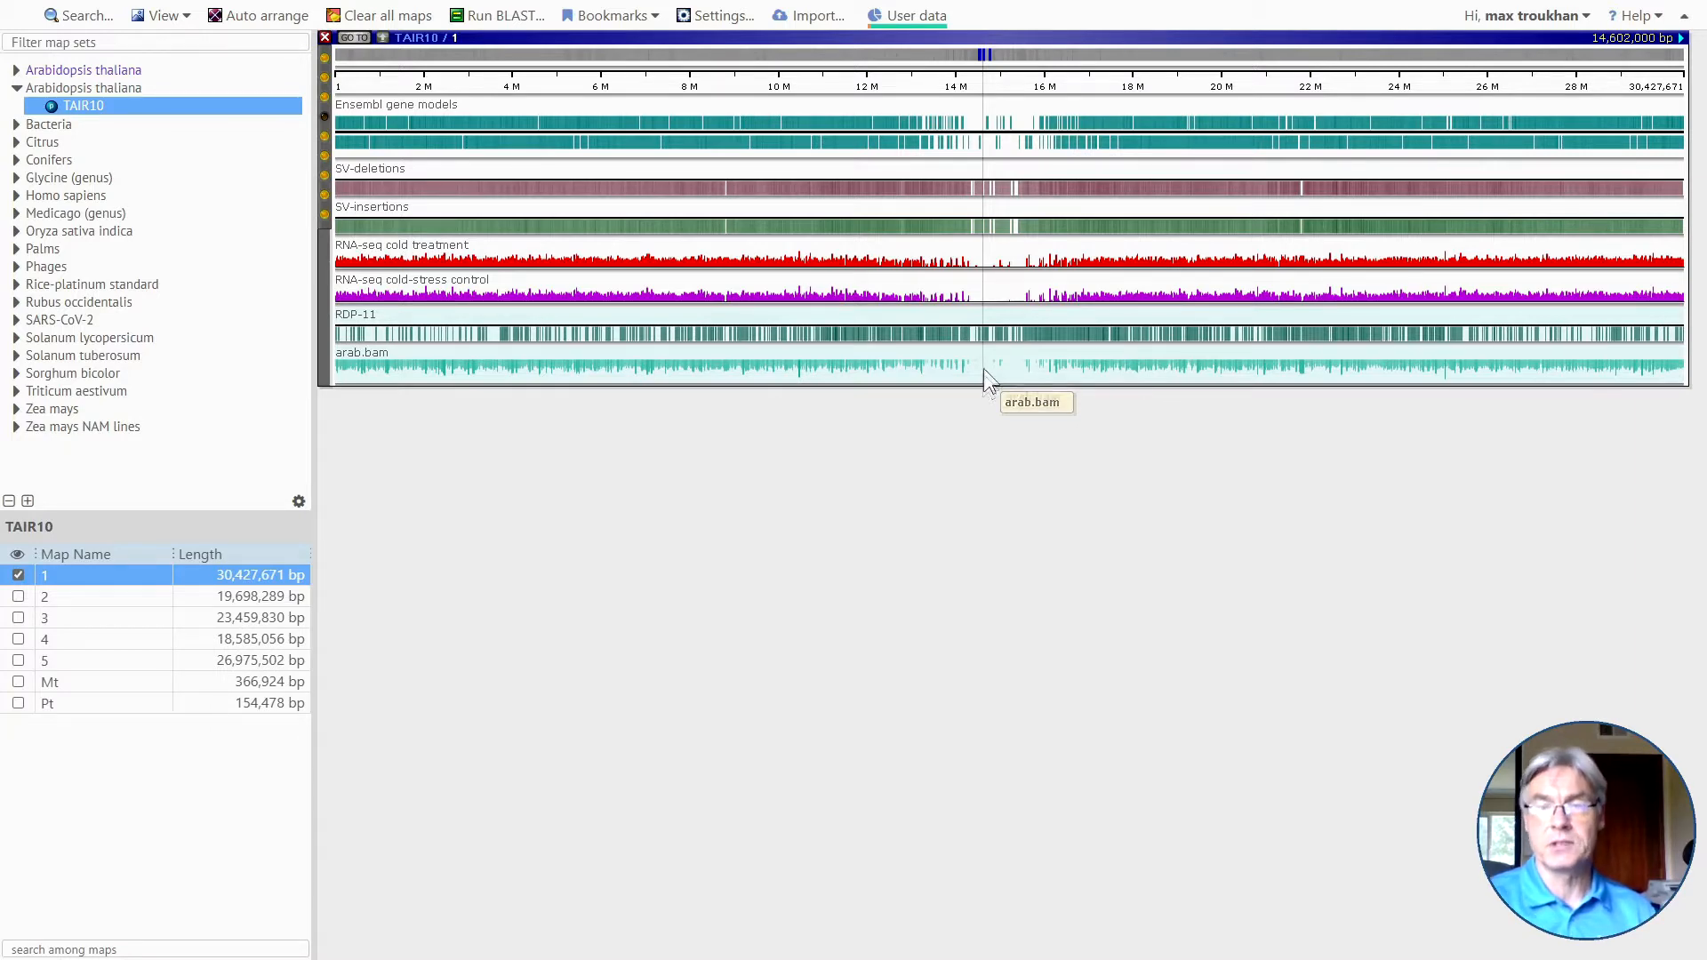
drag(985, 367, 989, 387)
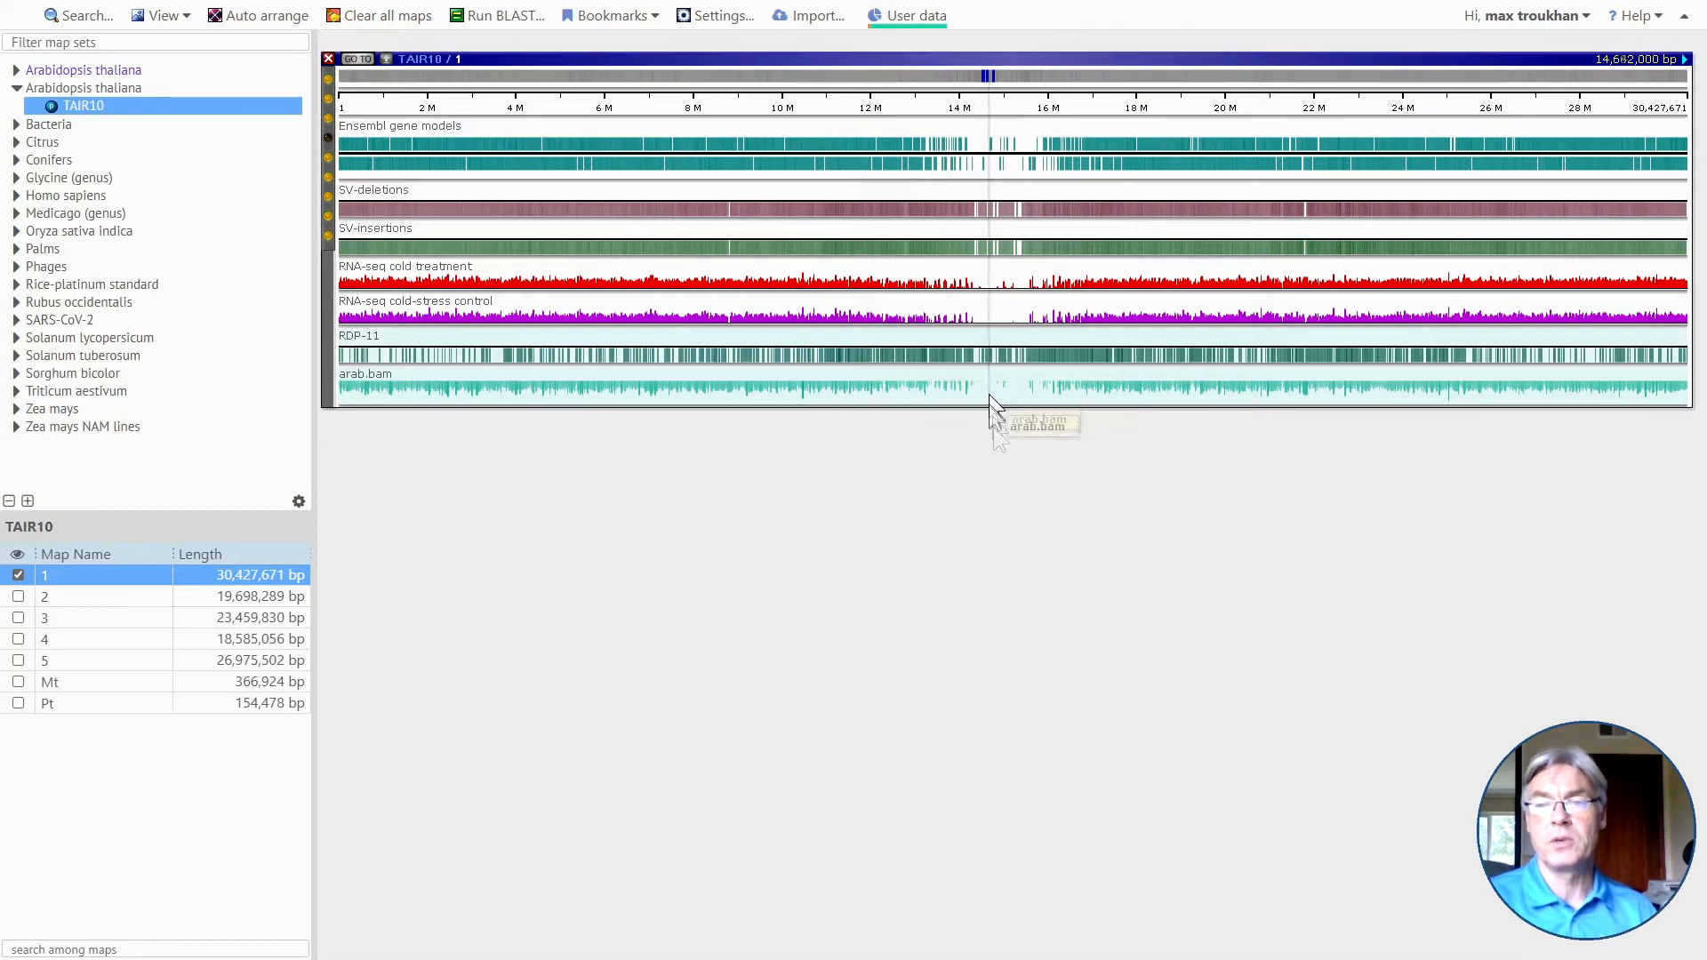
Review the import file types Markers, BAM, FASTA (new Map set) and Annotation (GFF file), and close the import dialog without importing.
click(811, 16)
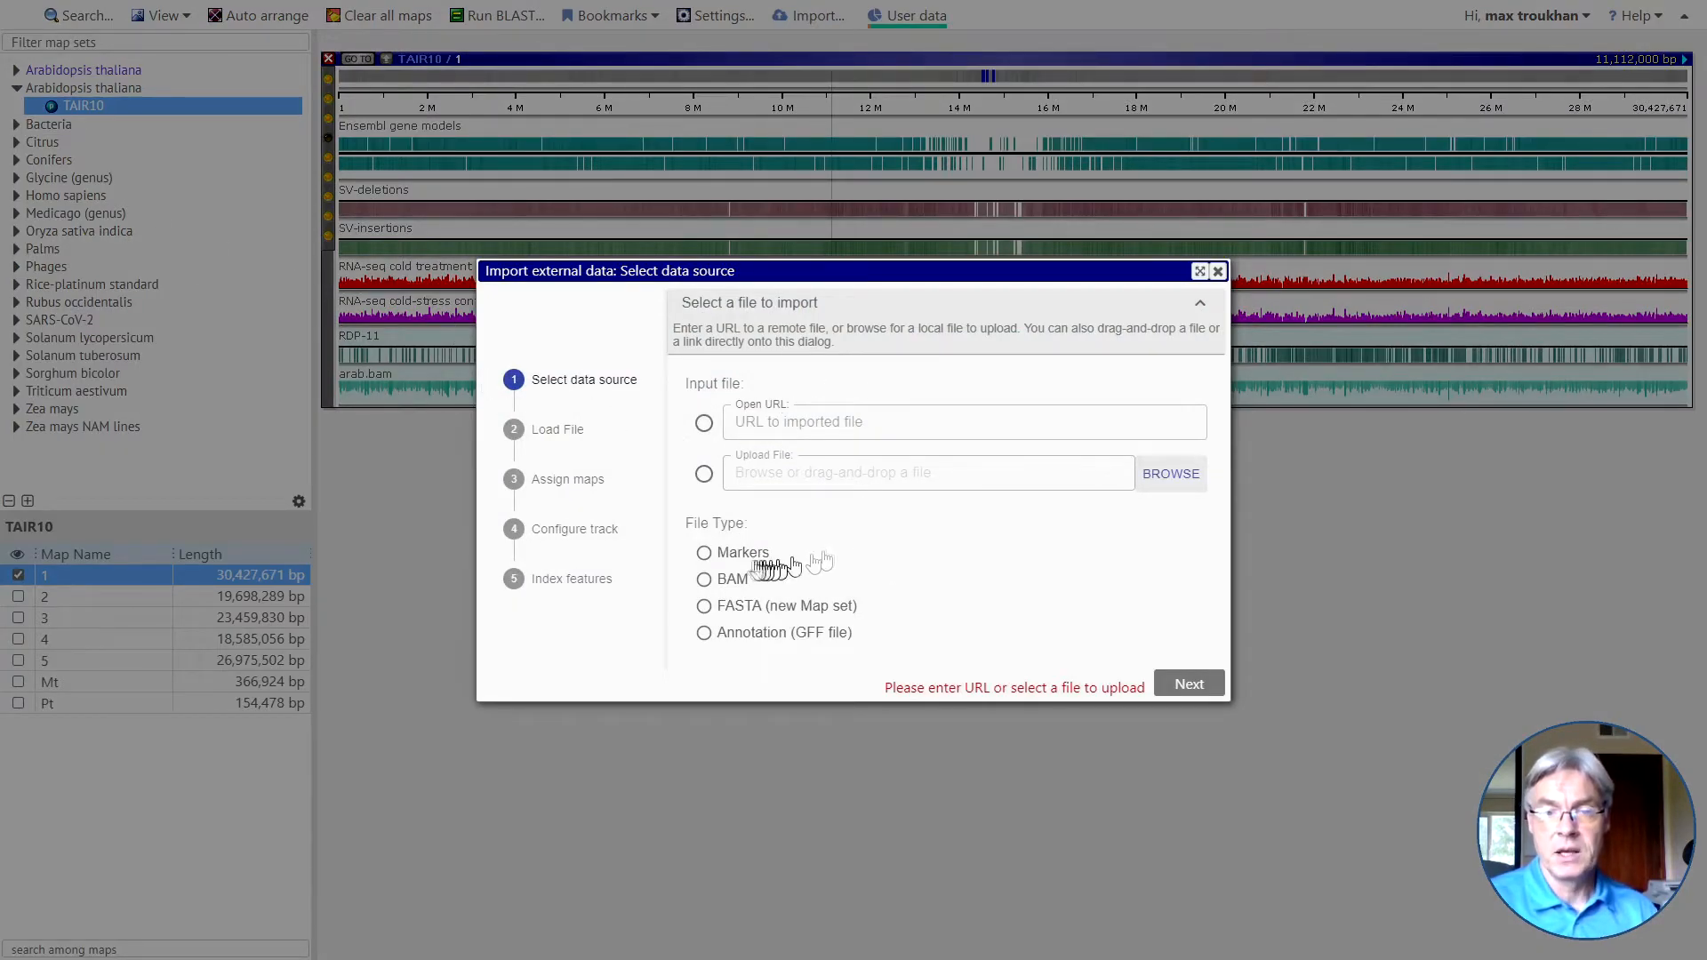
click(737, 557)
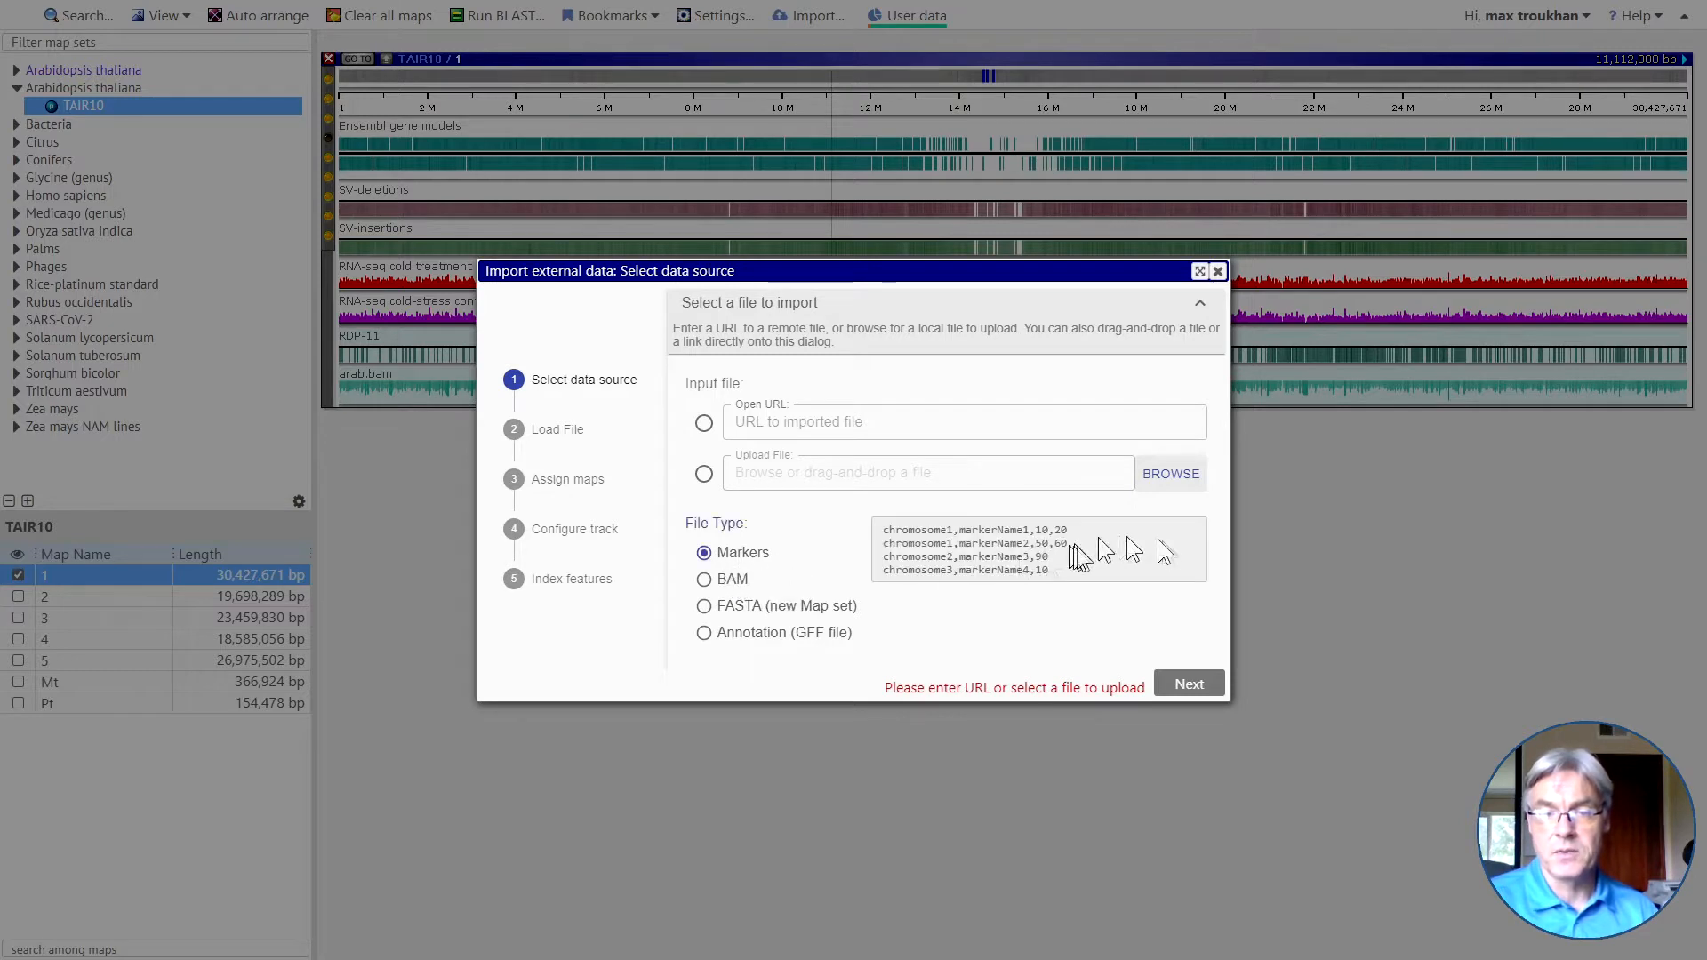
click(743, 583)
click(747, 613)
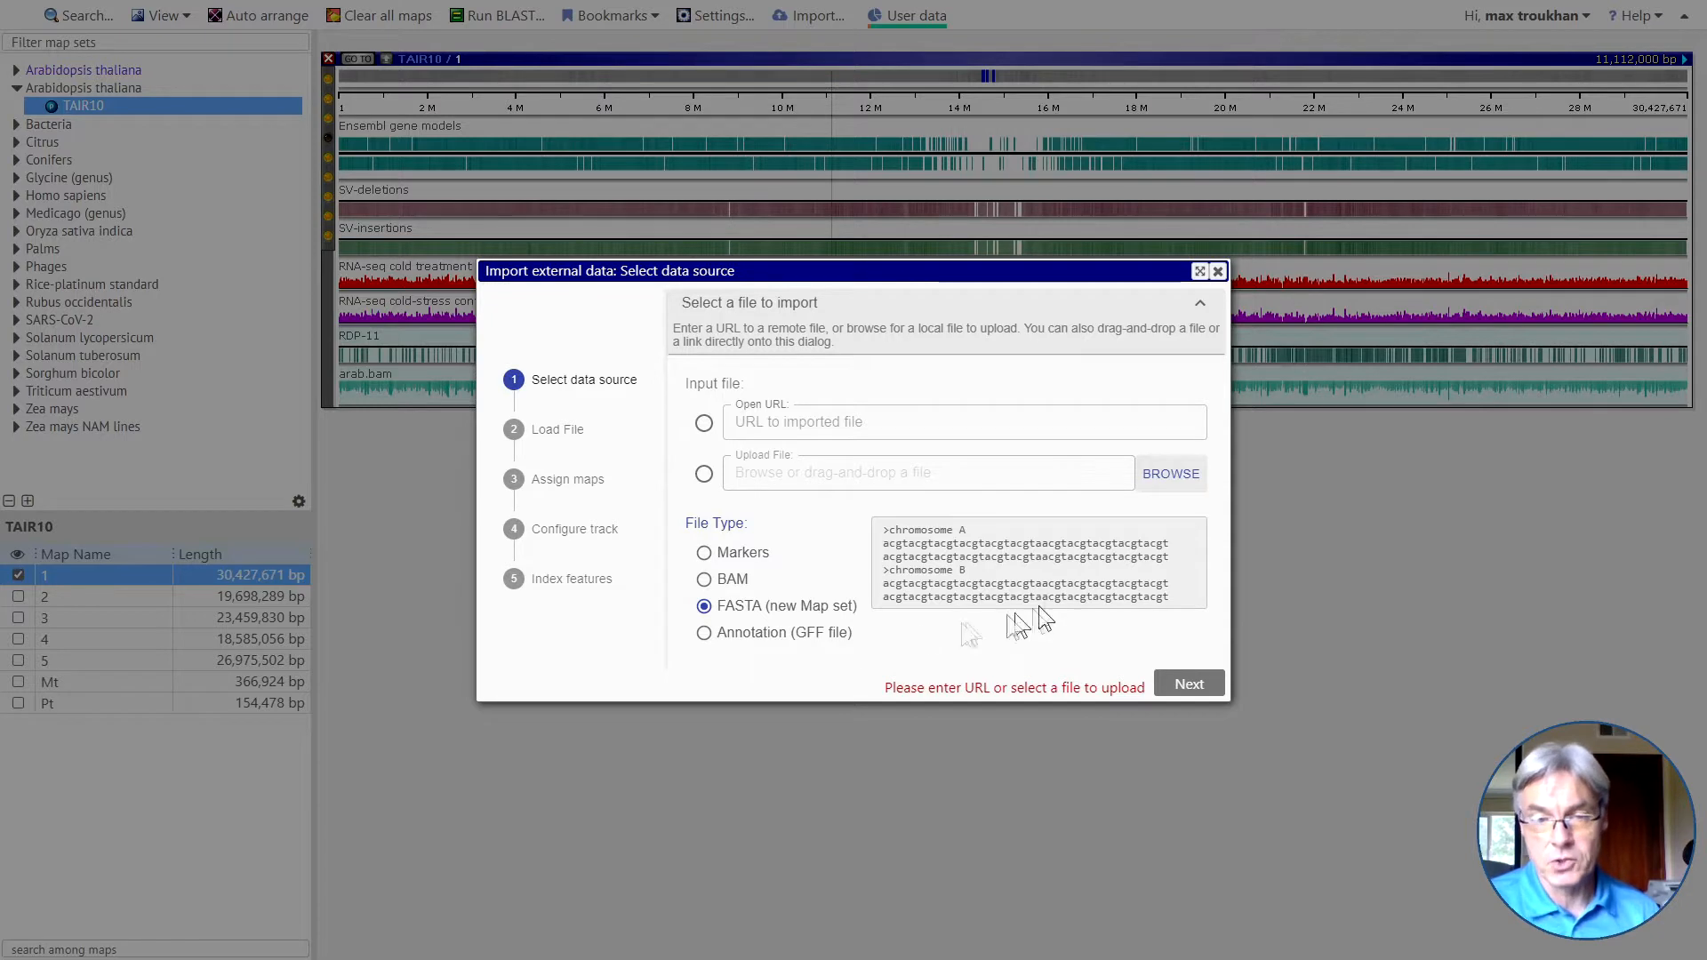
click(760, 646)
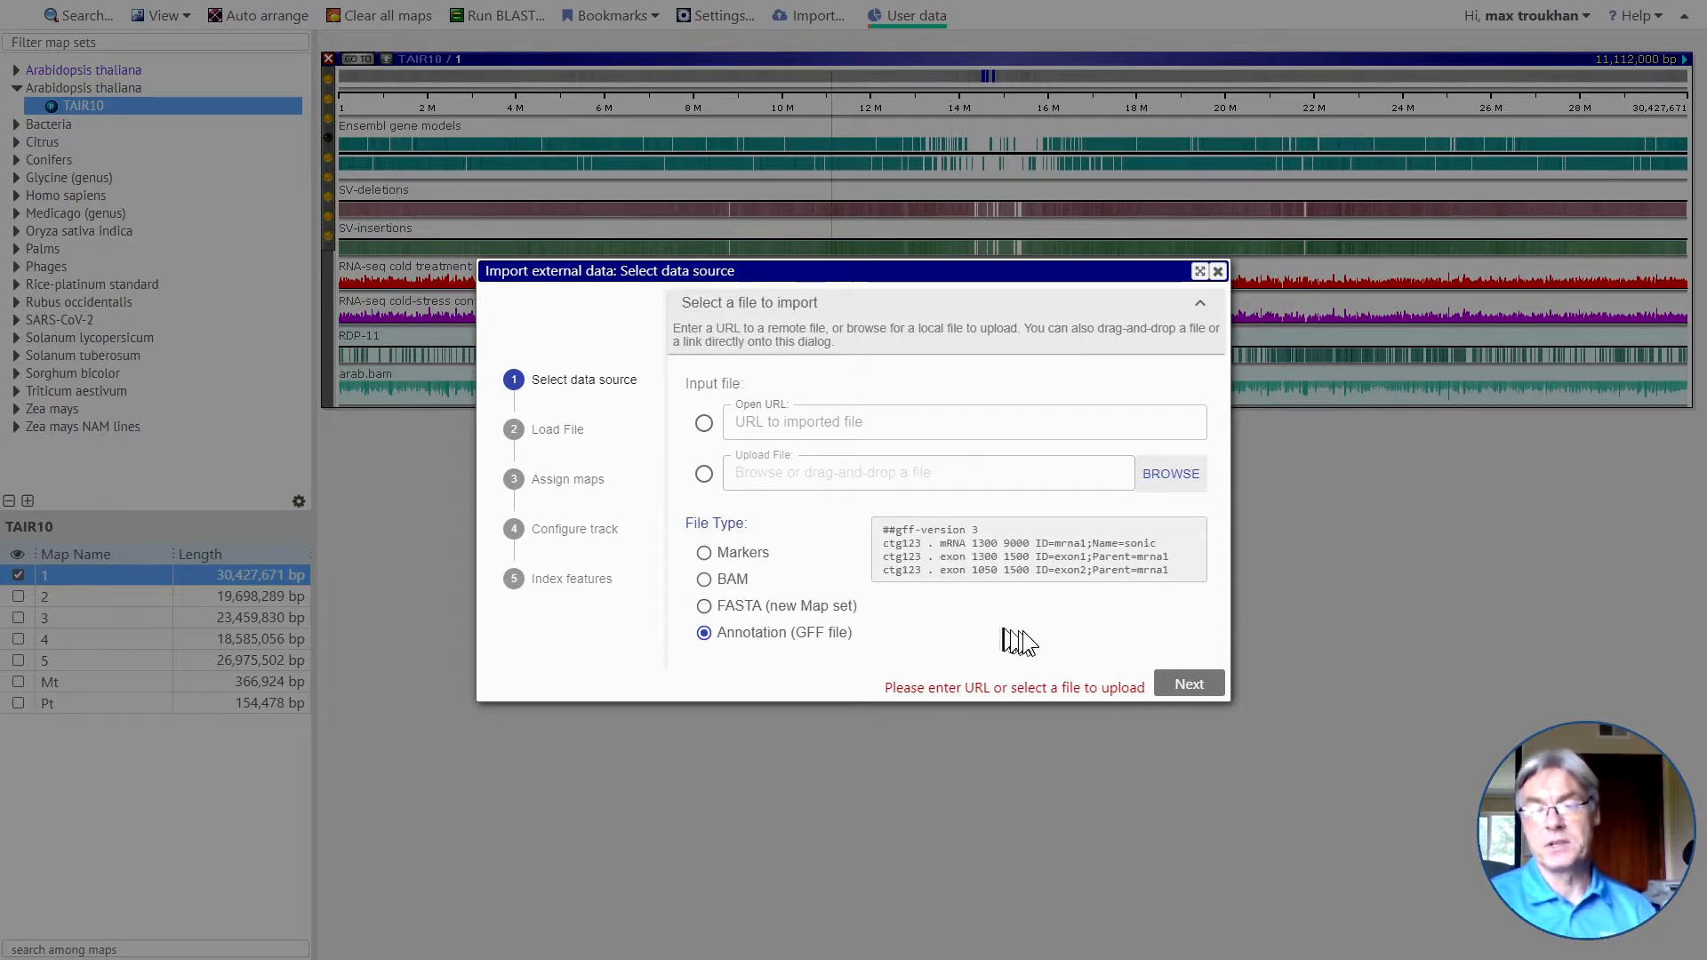
click(1217, 271)
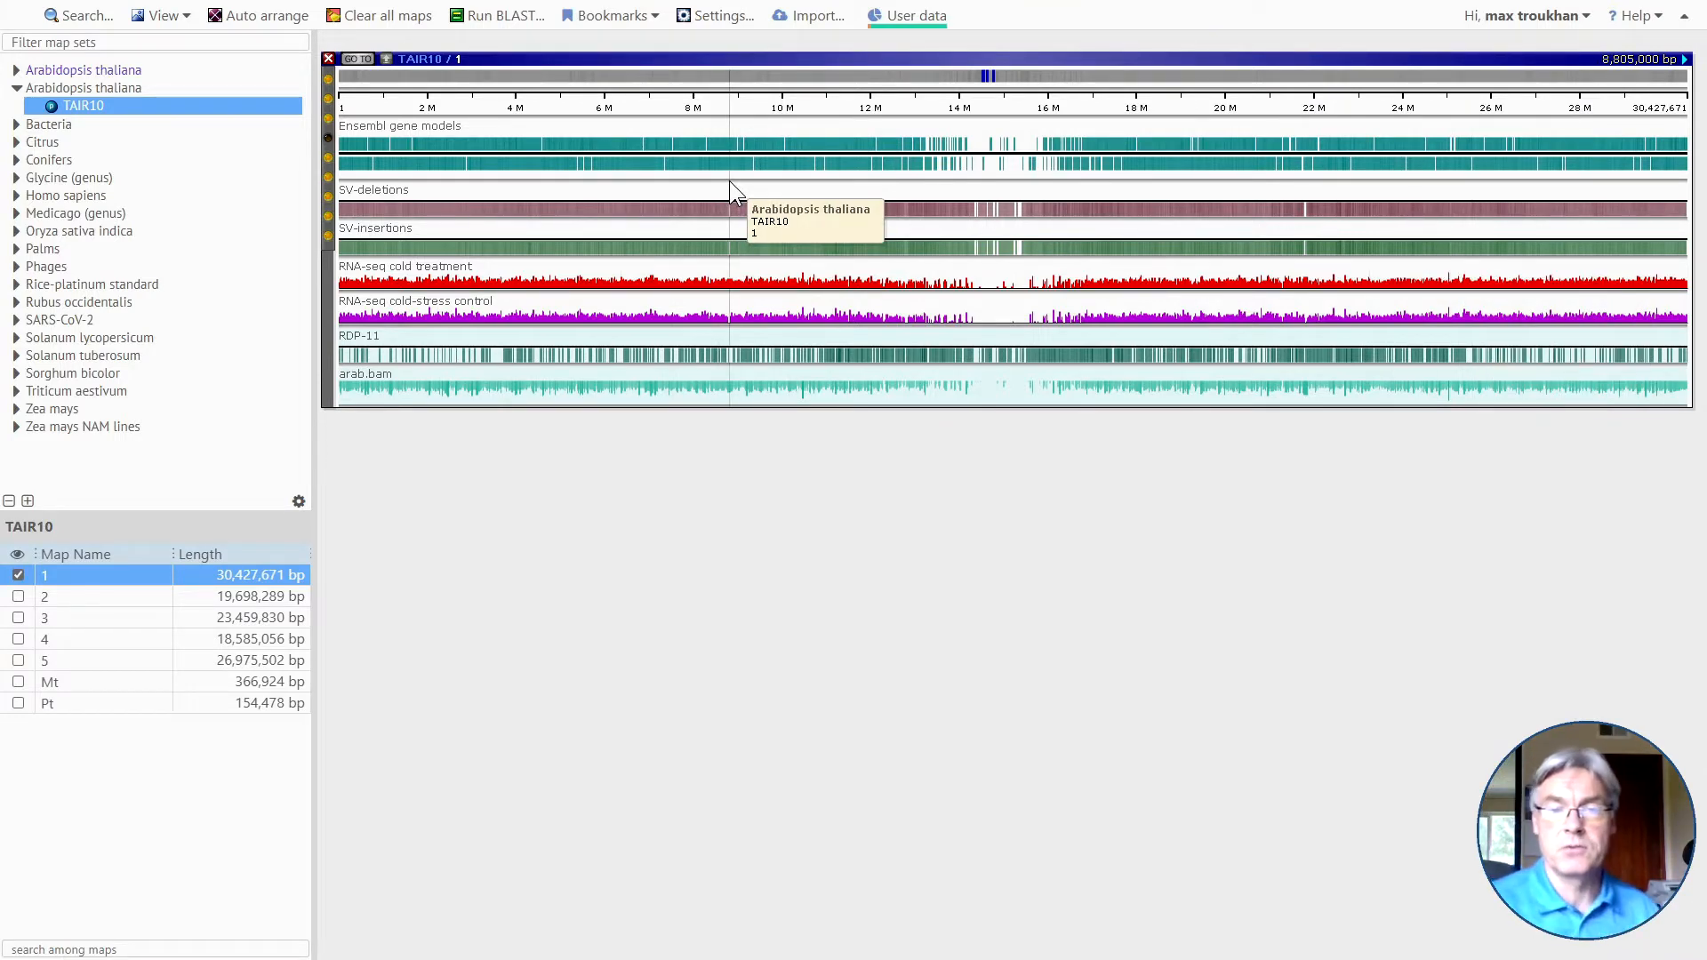
Examine the tracks of map 1 around 9.15 M at different scales, from the whole chromosome to individual bases.
scroll(729, 180, up, 5)
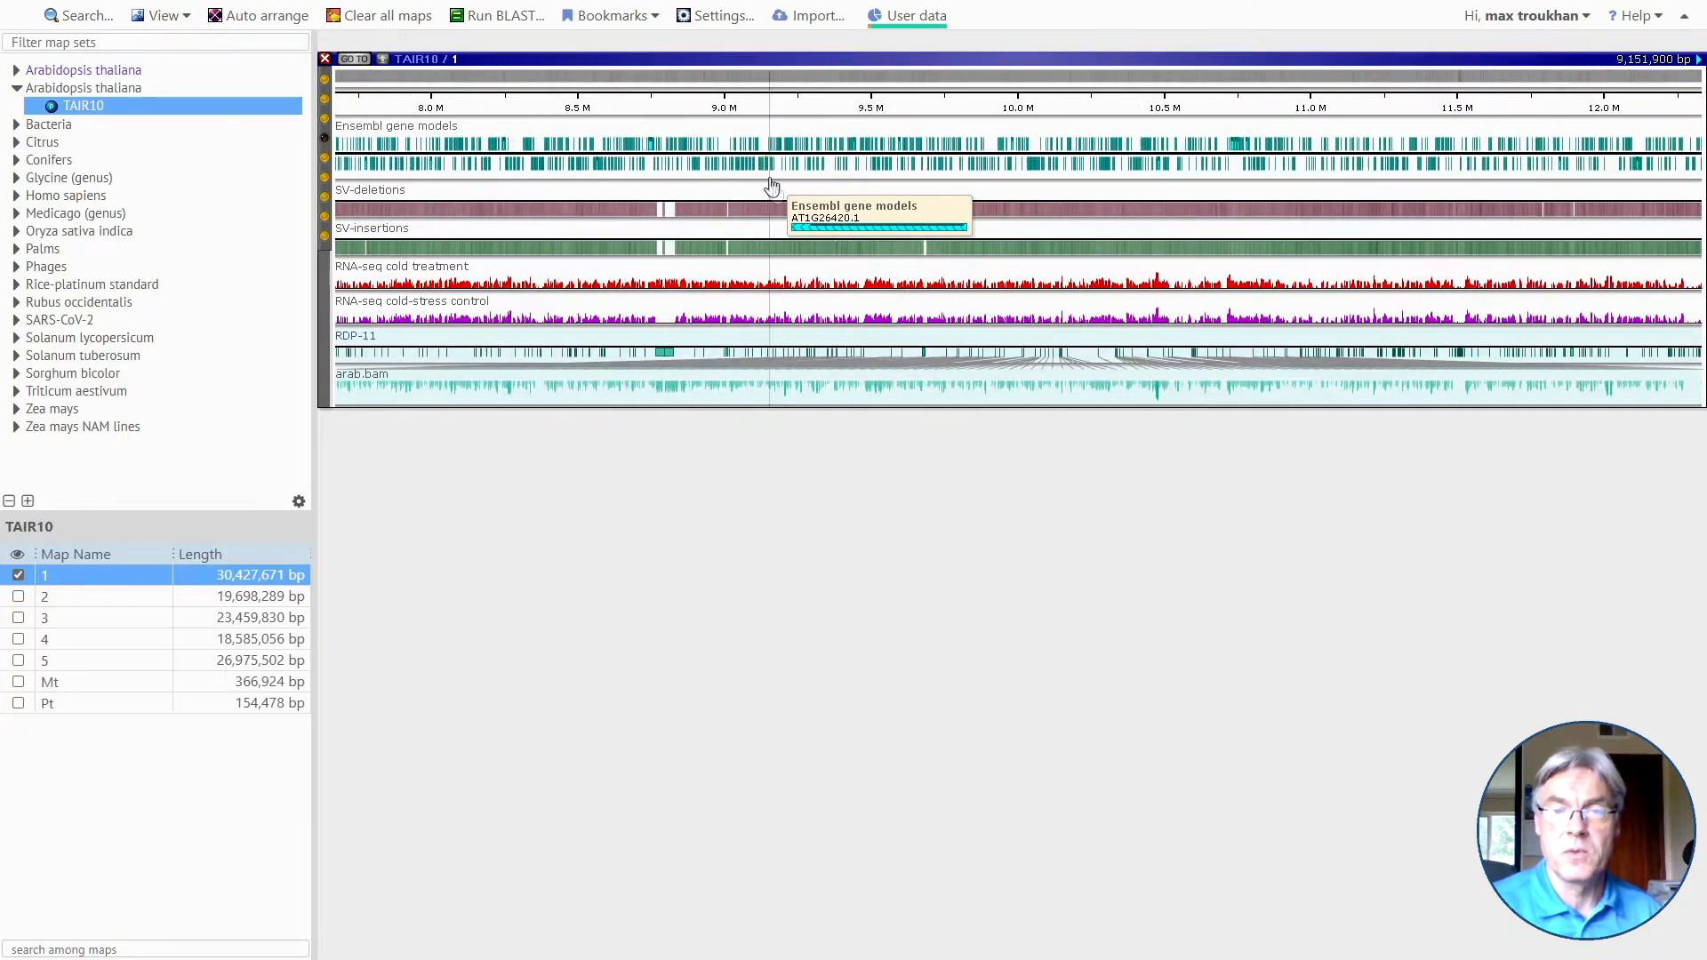
scroll(772, 184, up, 4)
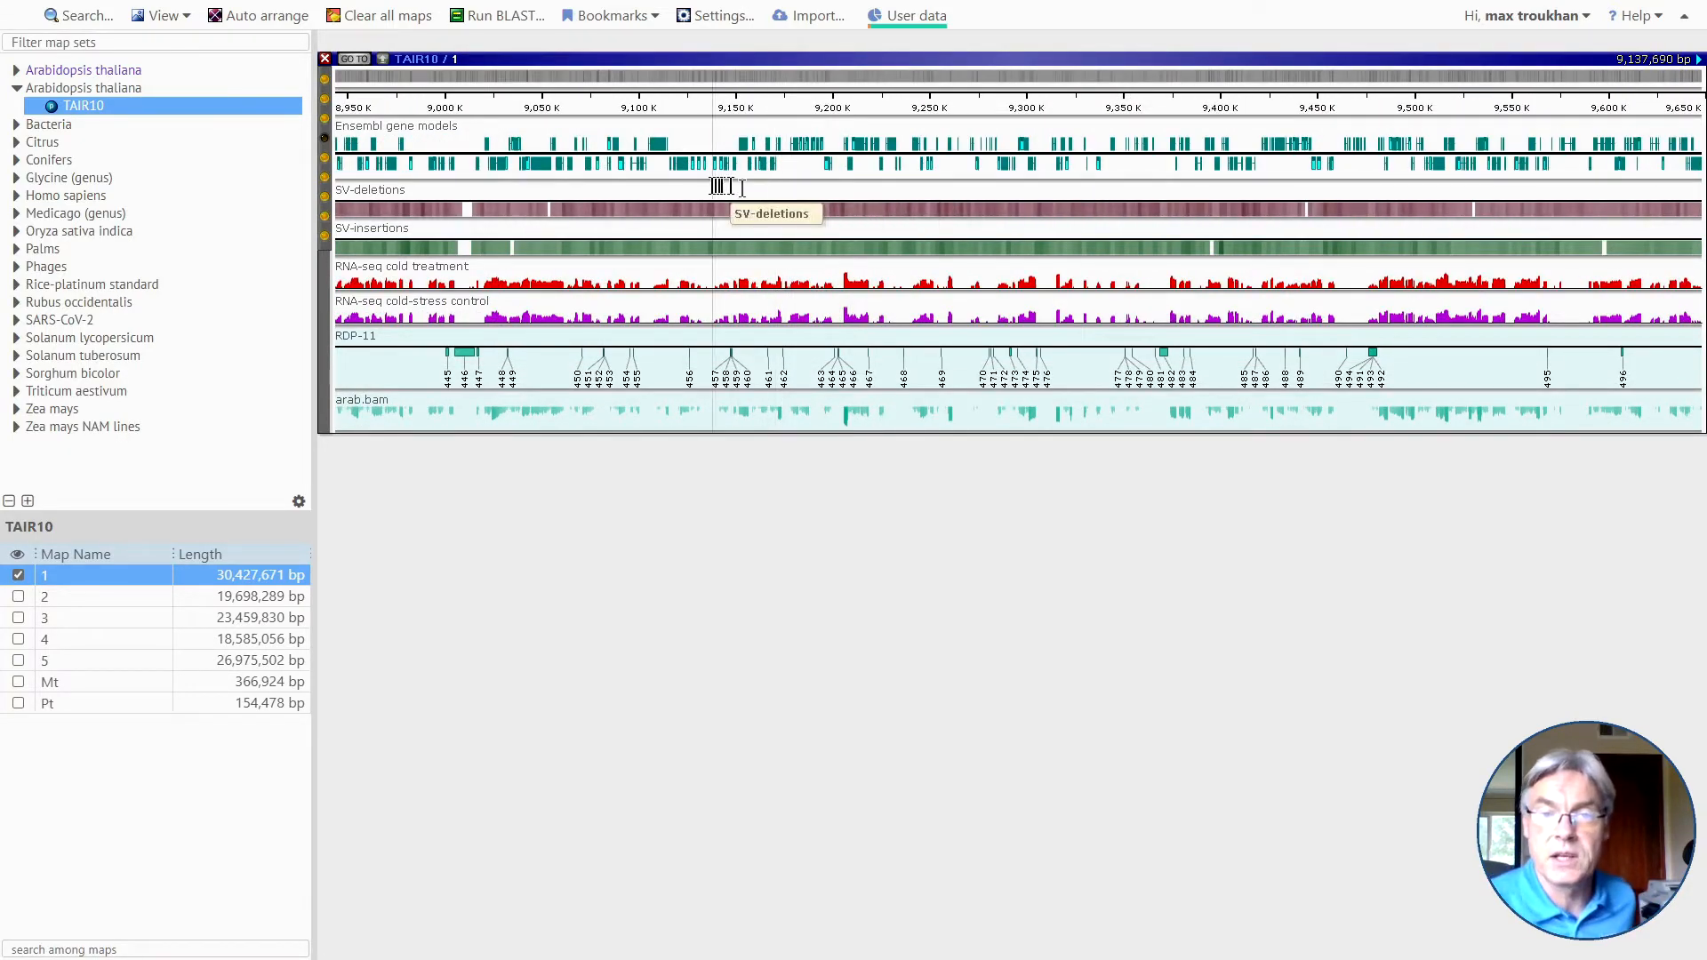
scroll(716, 186, up, 6)
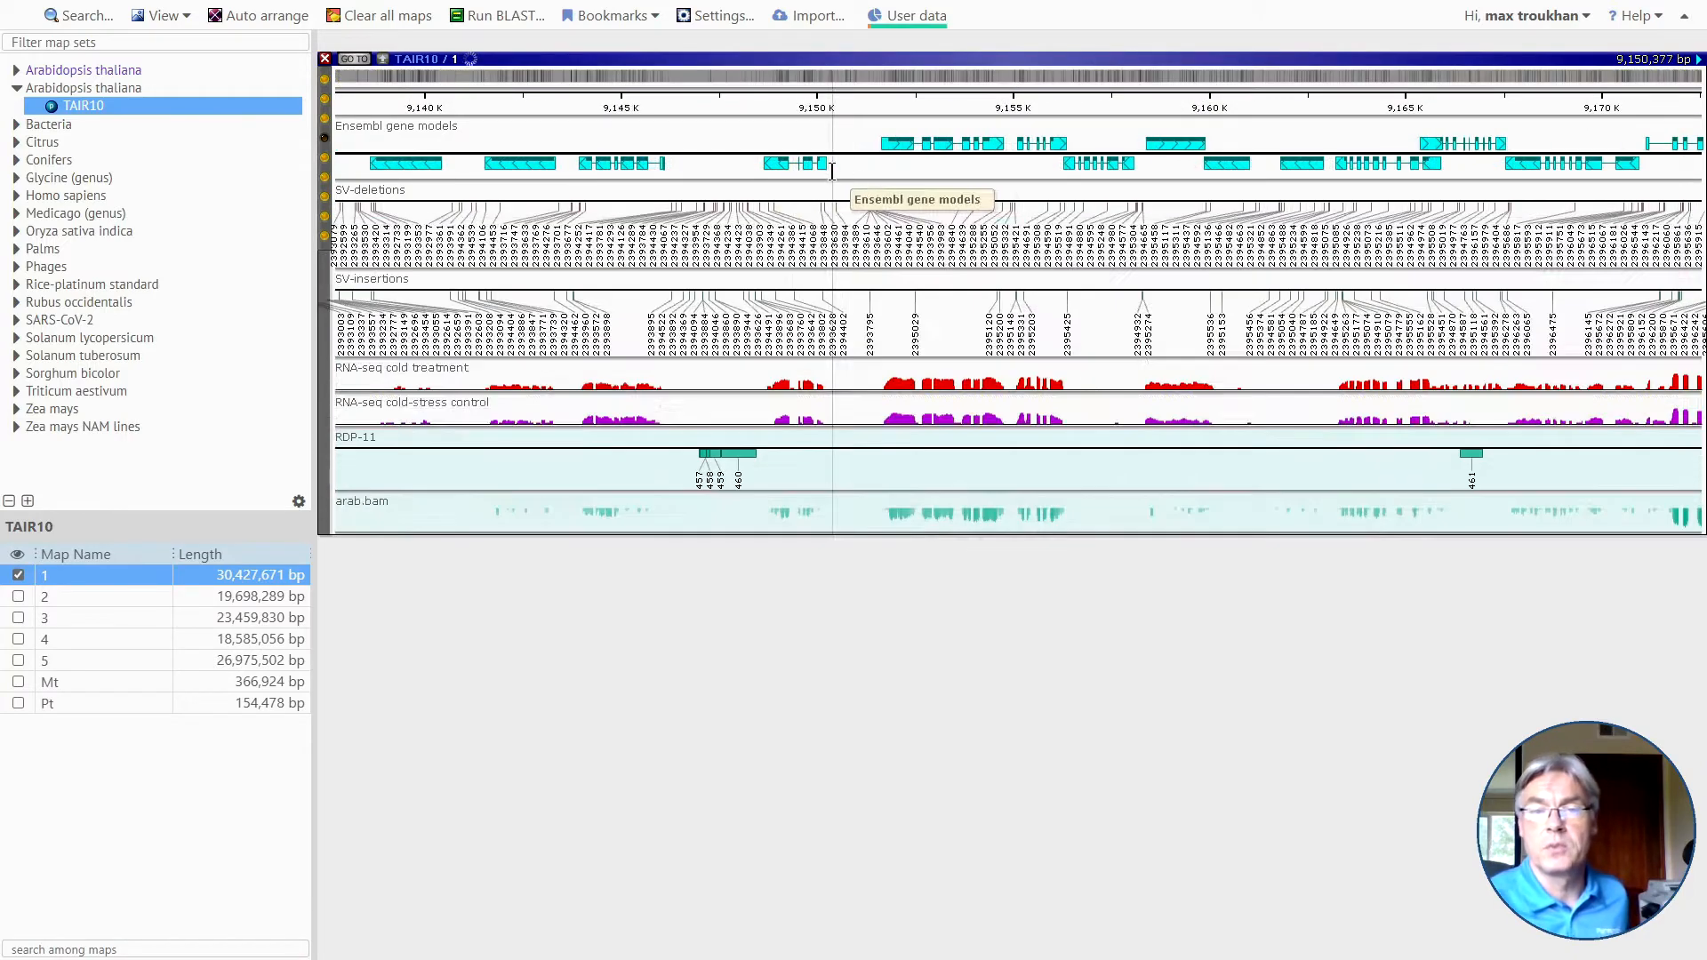
drag(876, 171, 1015, 173)
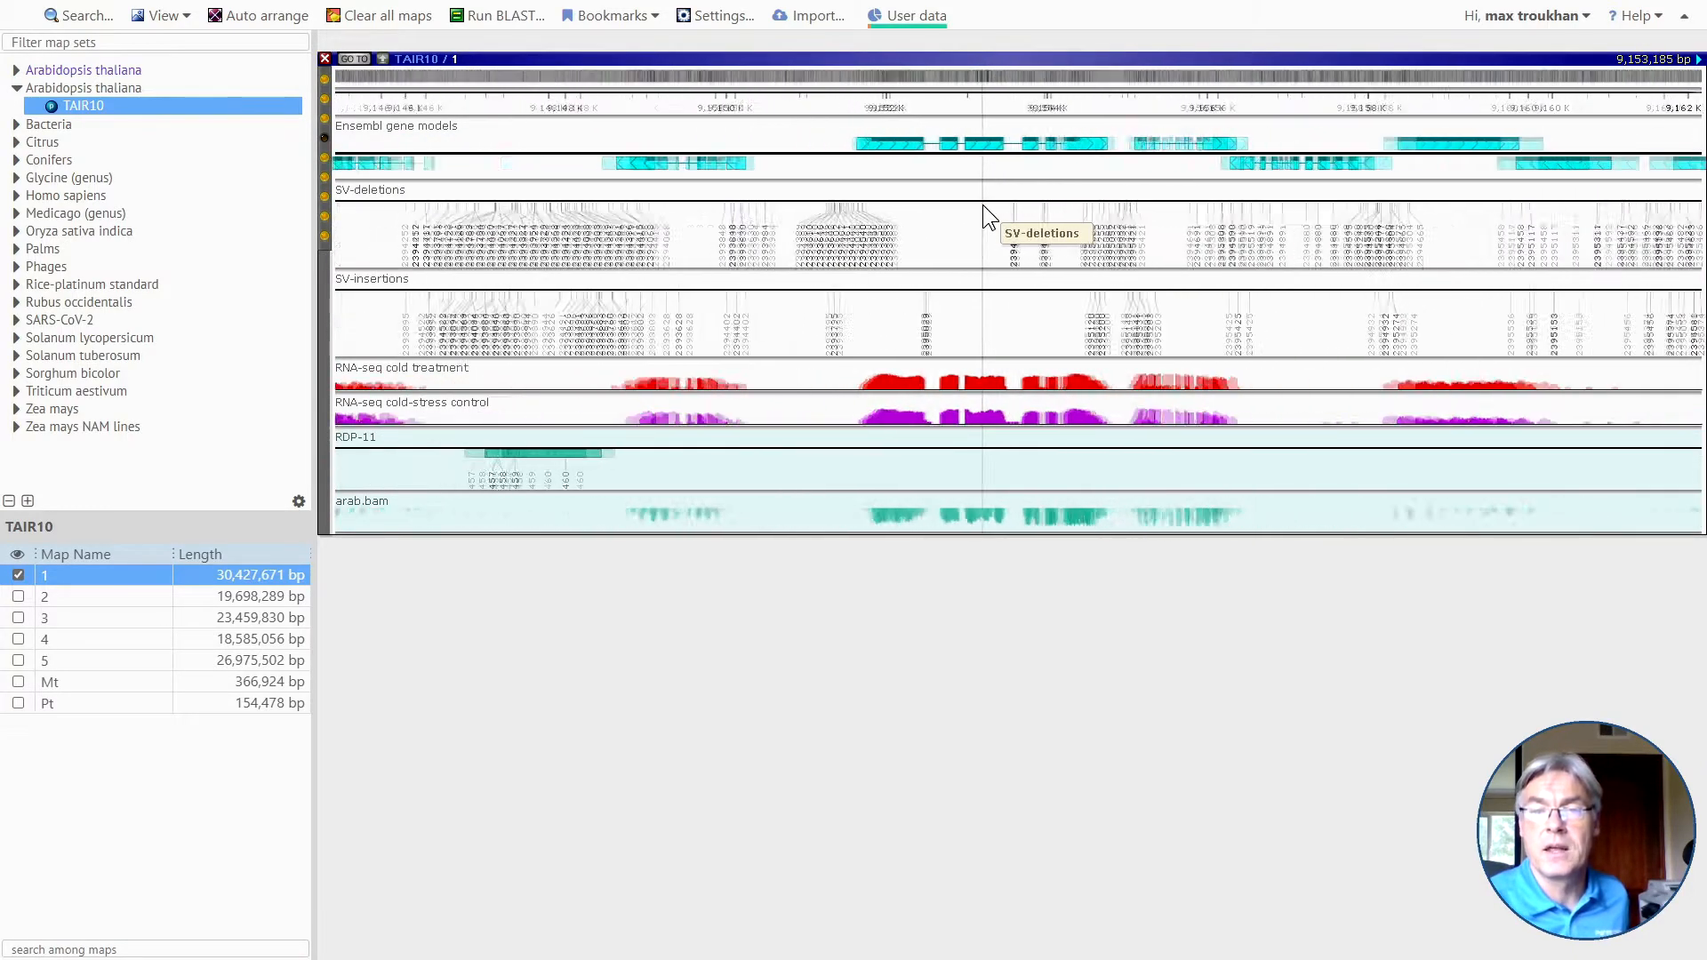
scroll(983, 205, down, 6)
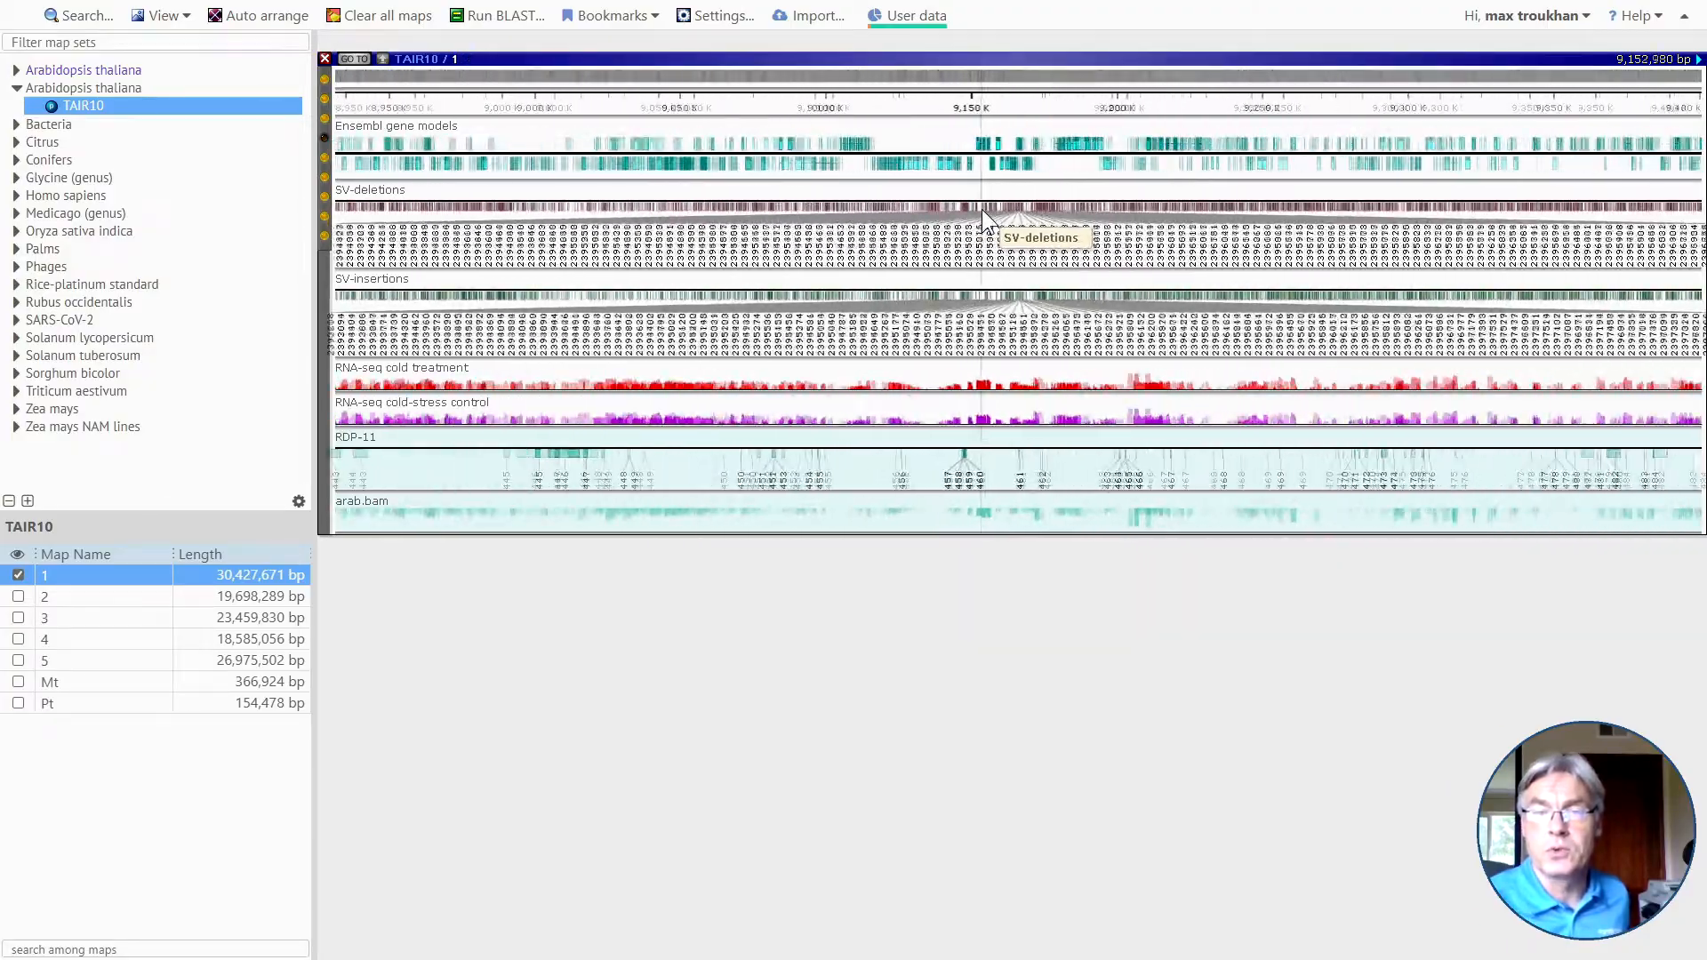
scroll(982, 210, up, 10)
scroll(976, 204, up, 6)
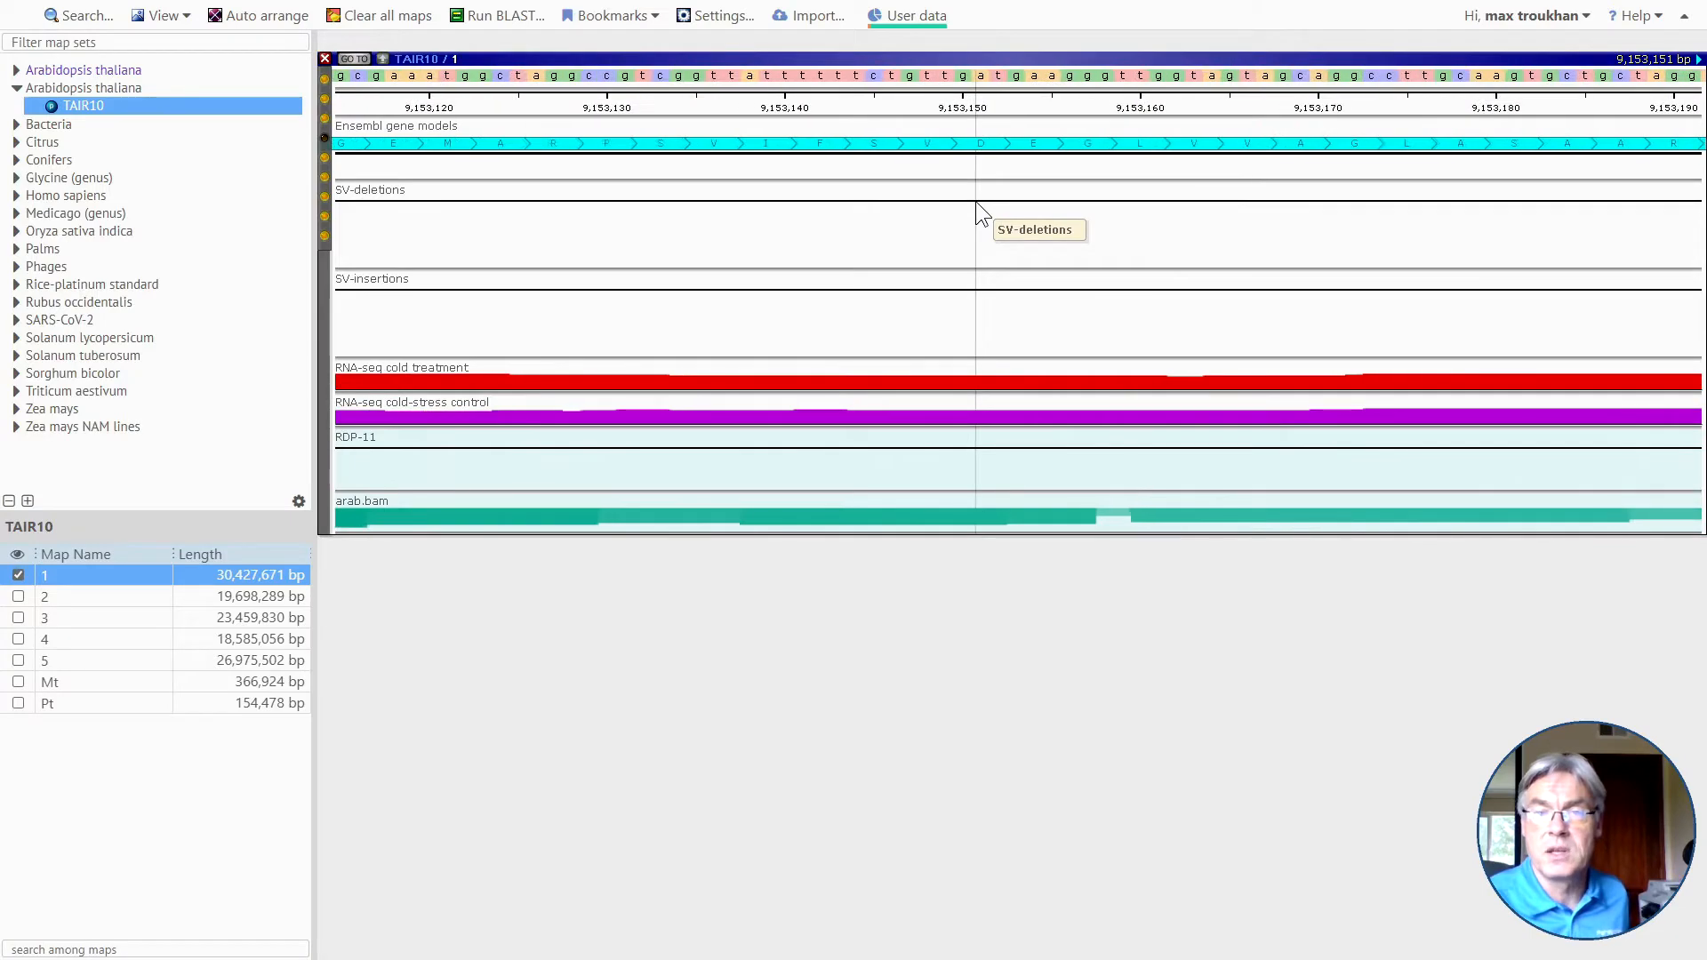
scroll(975, 201, down, 3)
scroll(971, 202, down, 12)
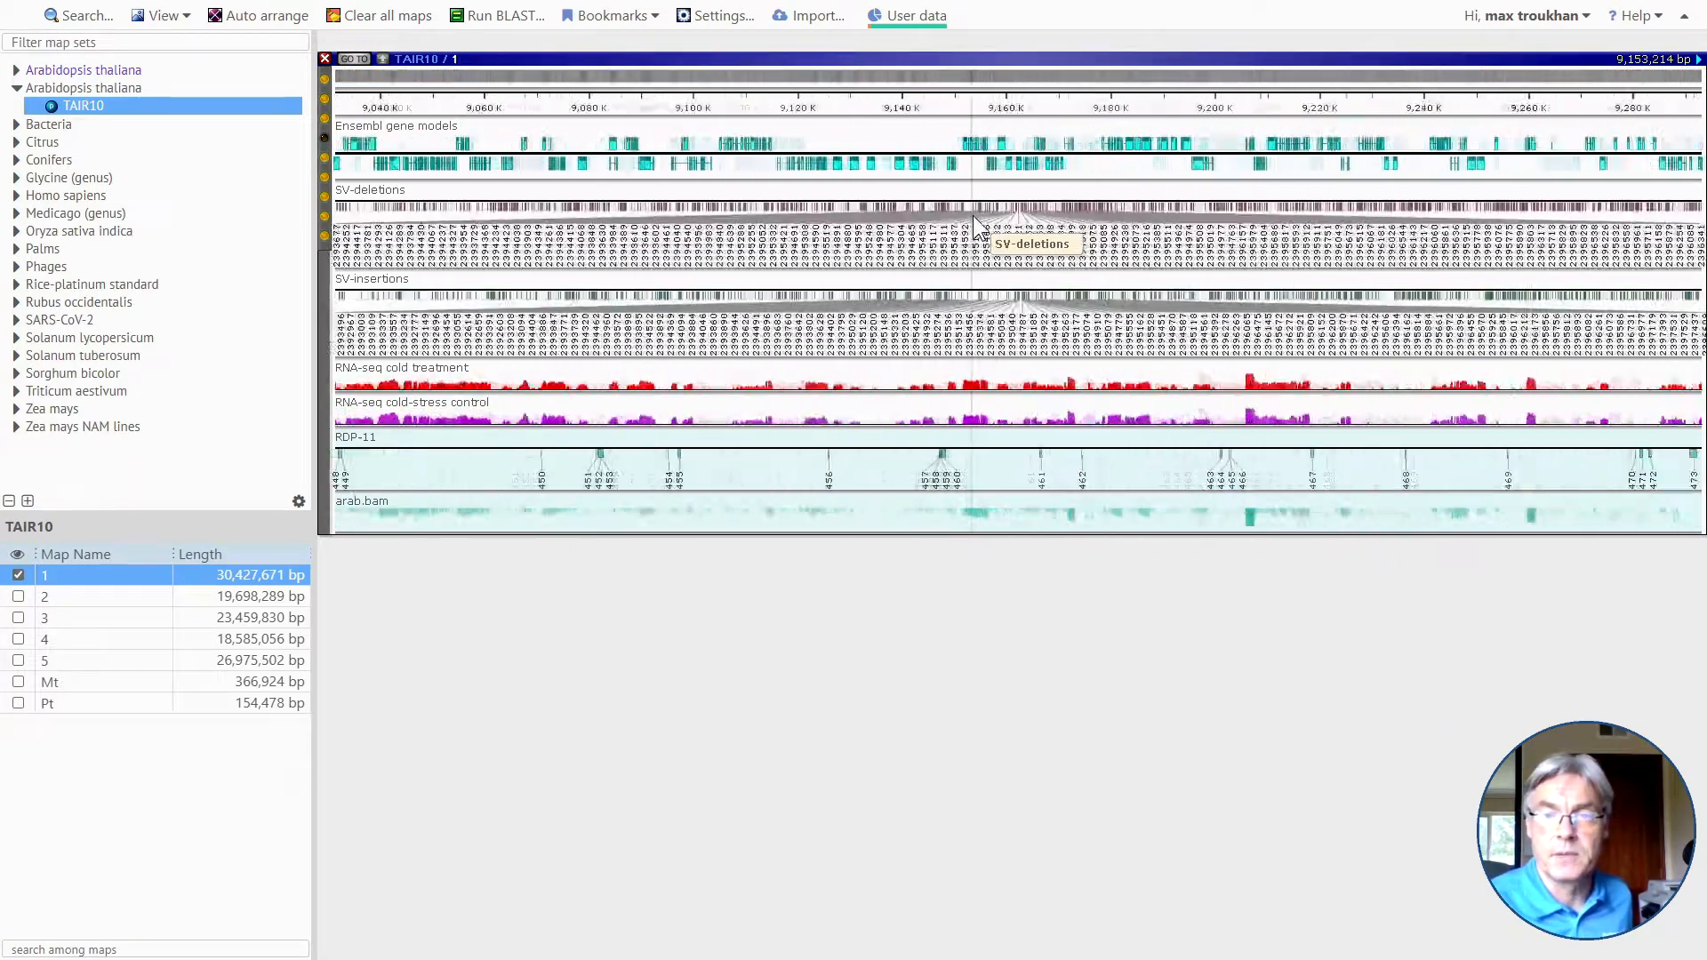
scroll(973, 215, down, 5)
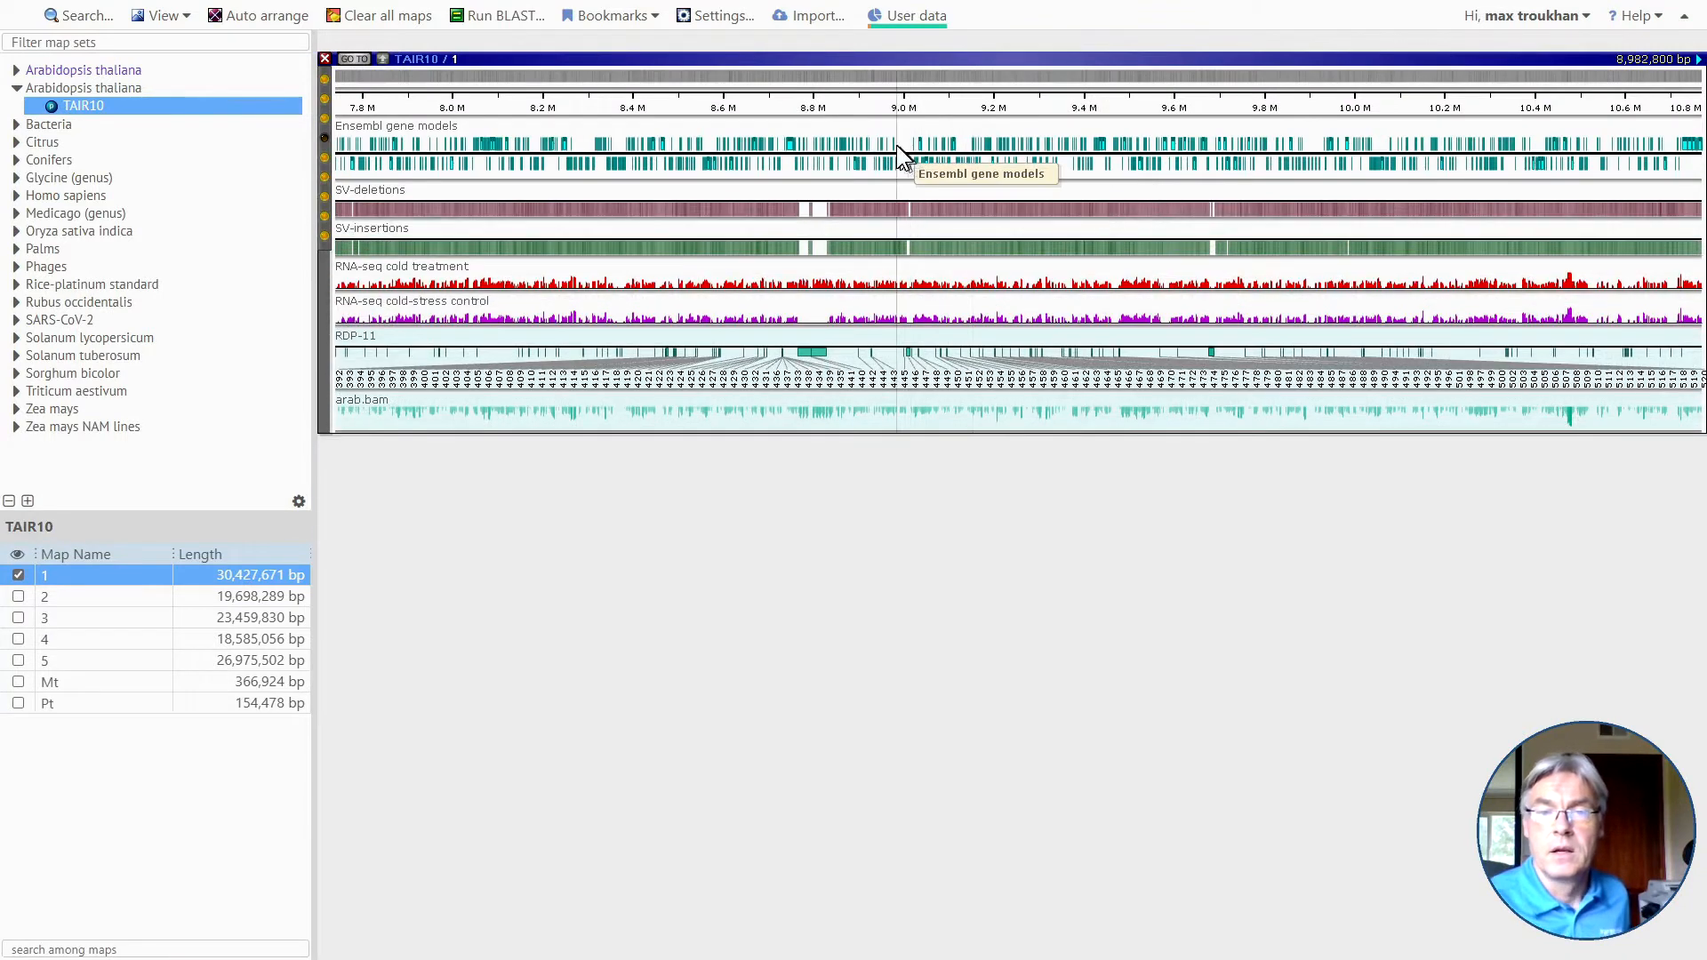
Expand the upper strand of the Ensembl gene models track, inspect the stacked models near 8,750 K, and collapse the strand.
mouse_move(792, 149)
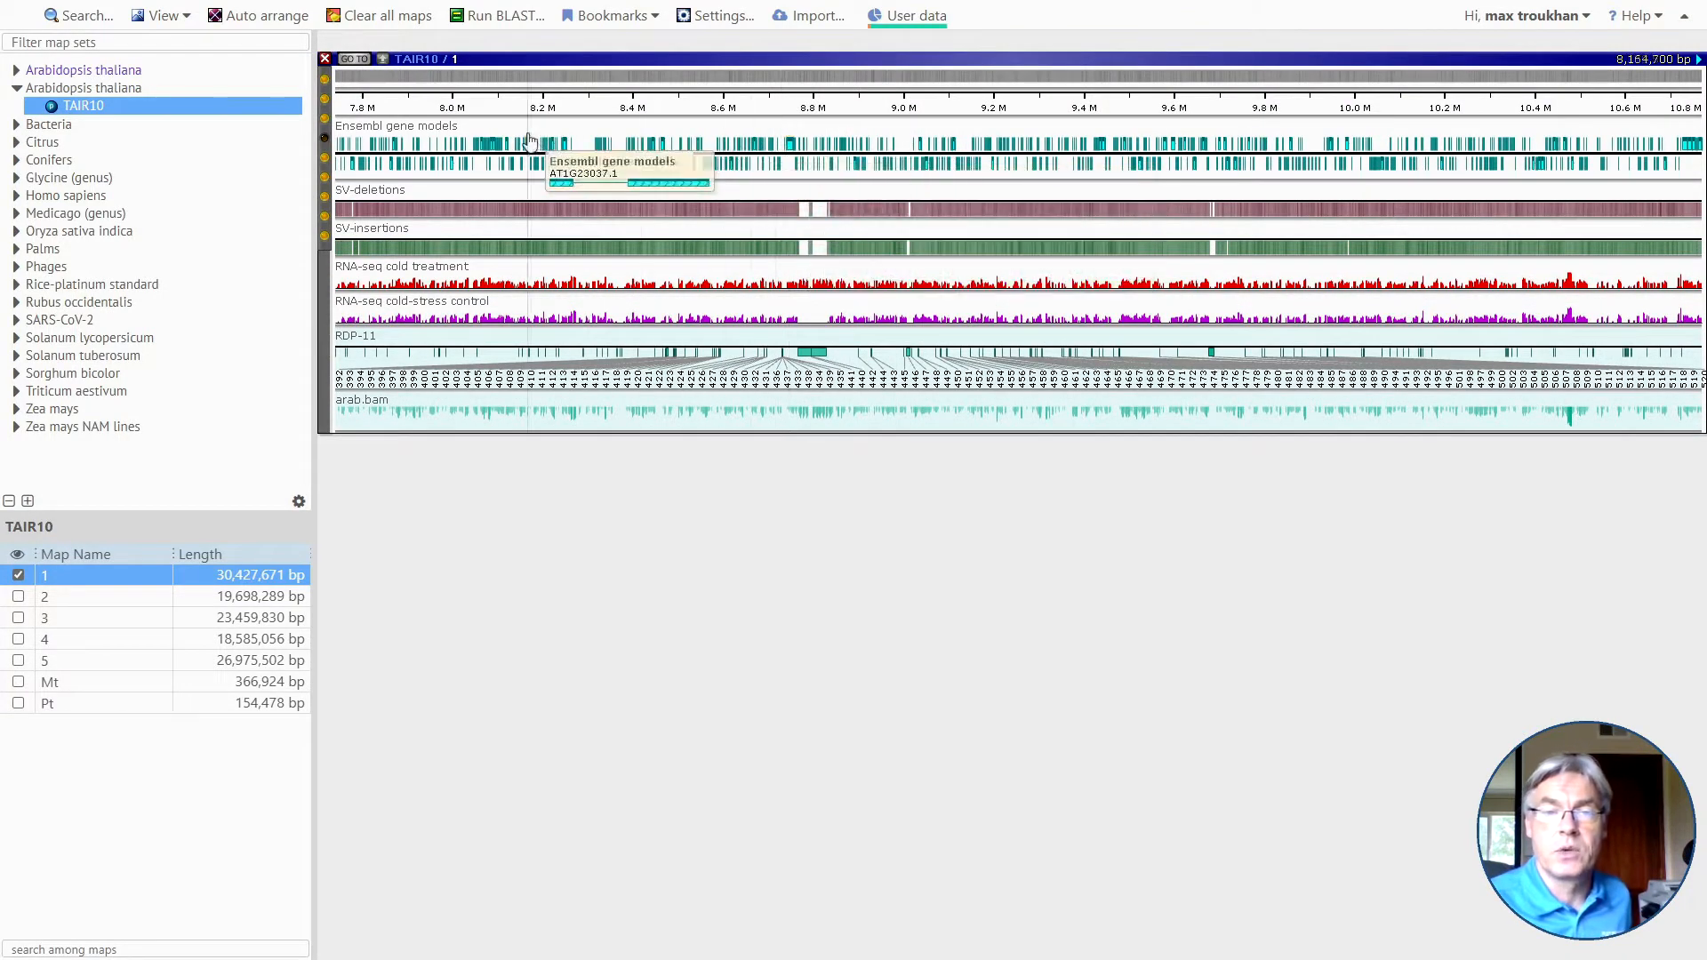
right_click(793, 141)
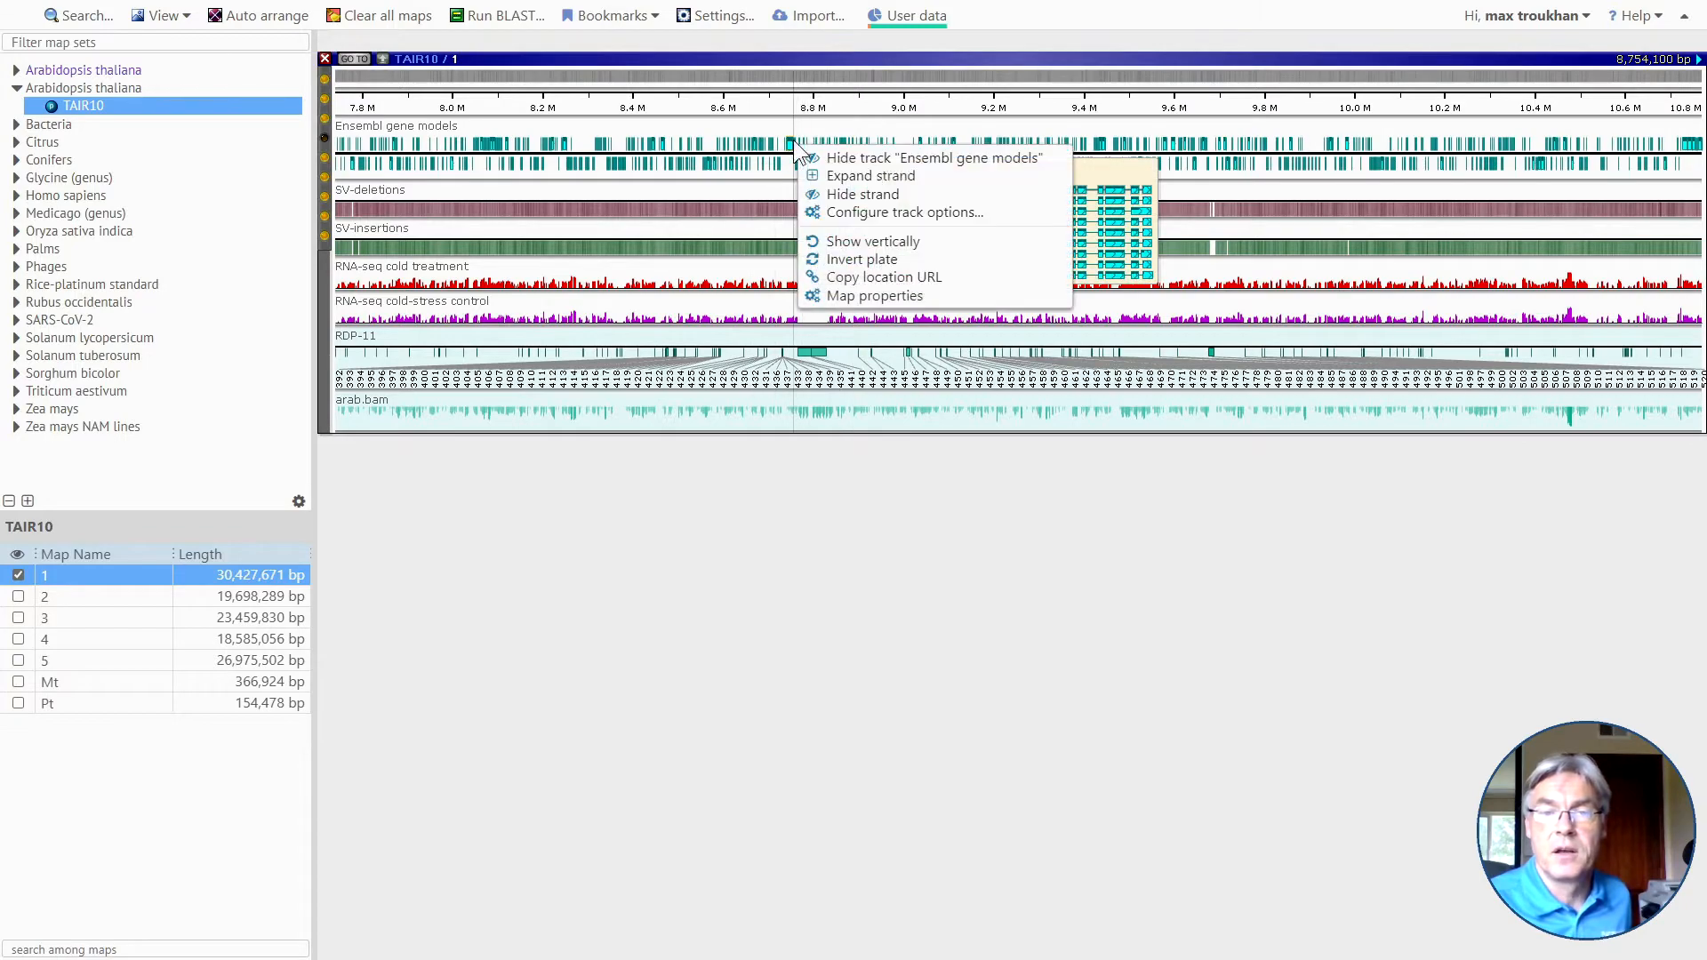
click(858, 173)
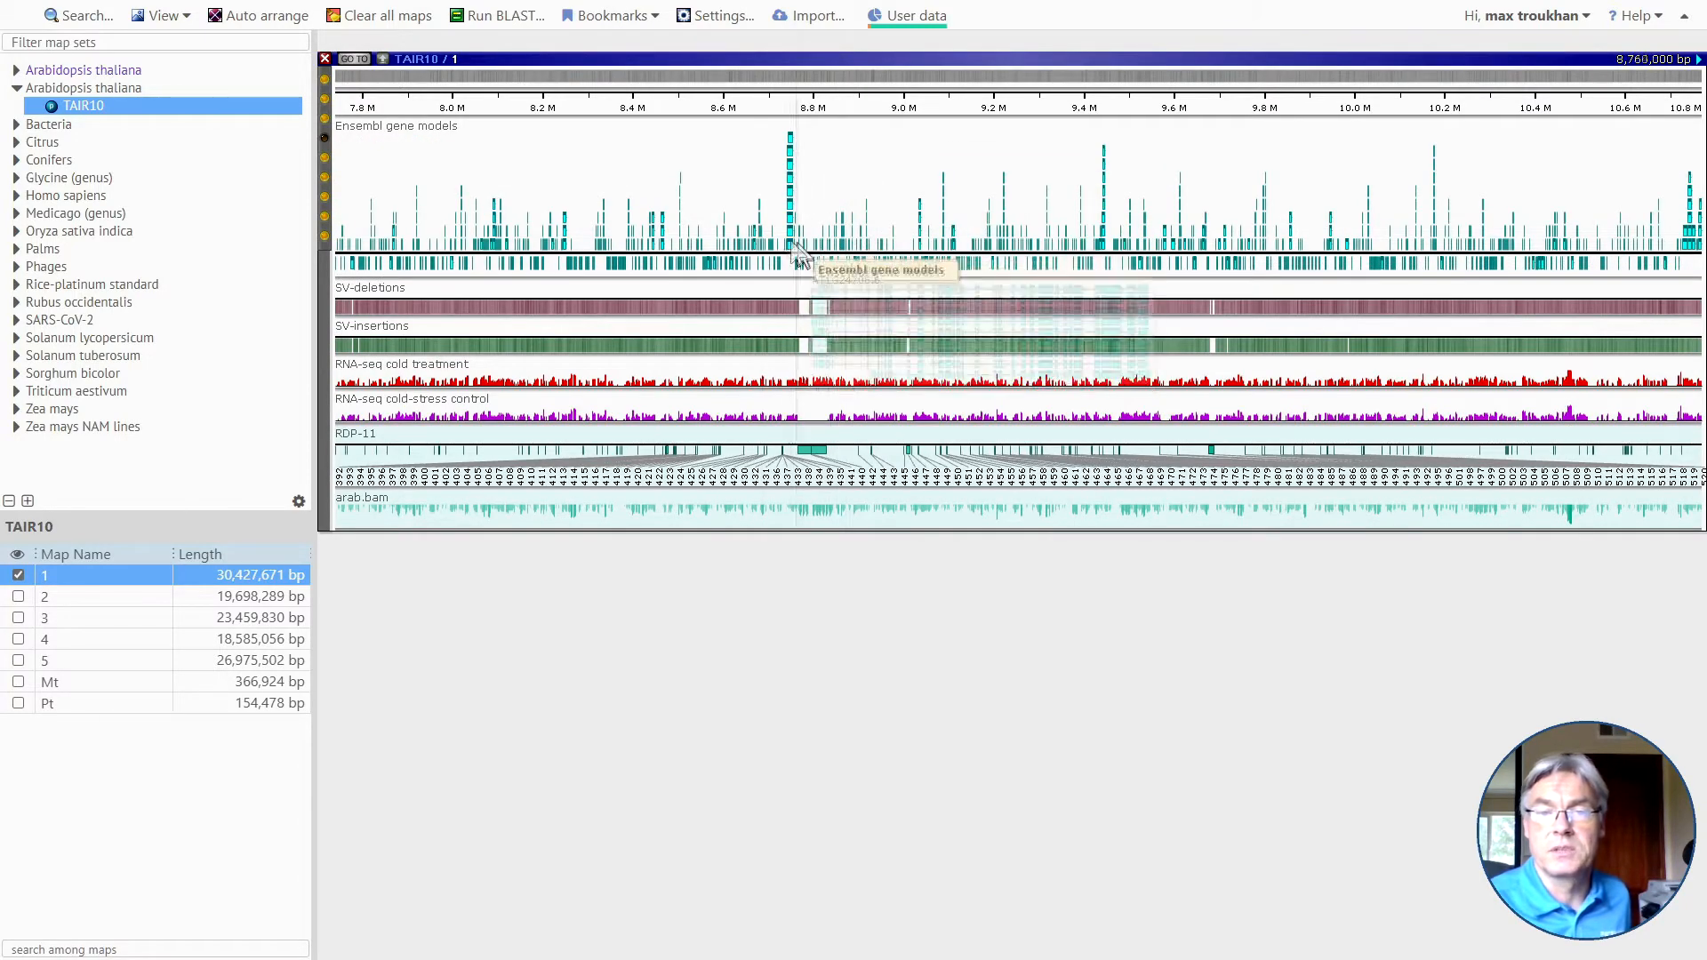
scroll(772, 231, up, 5)
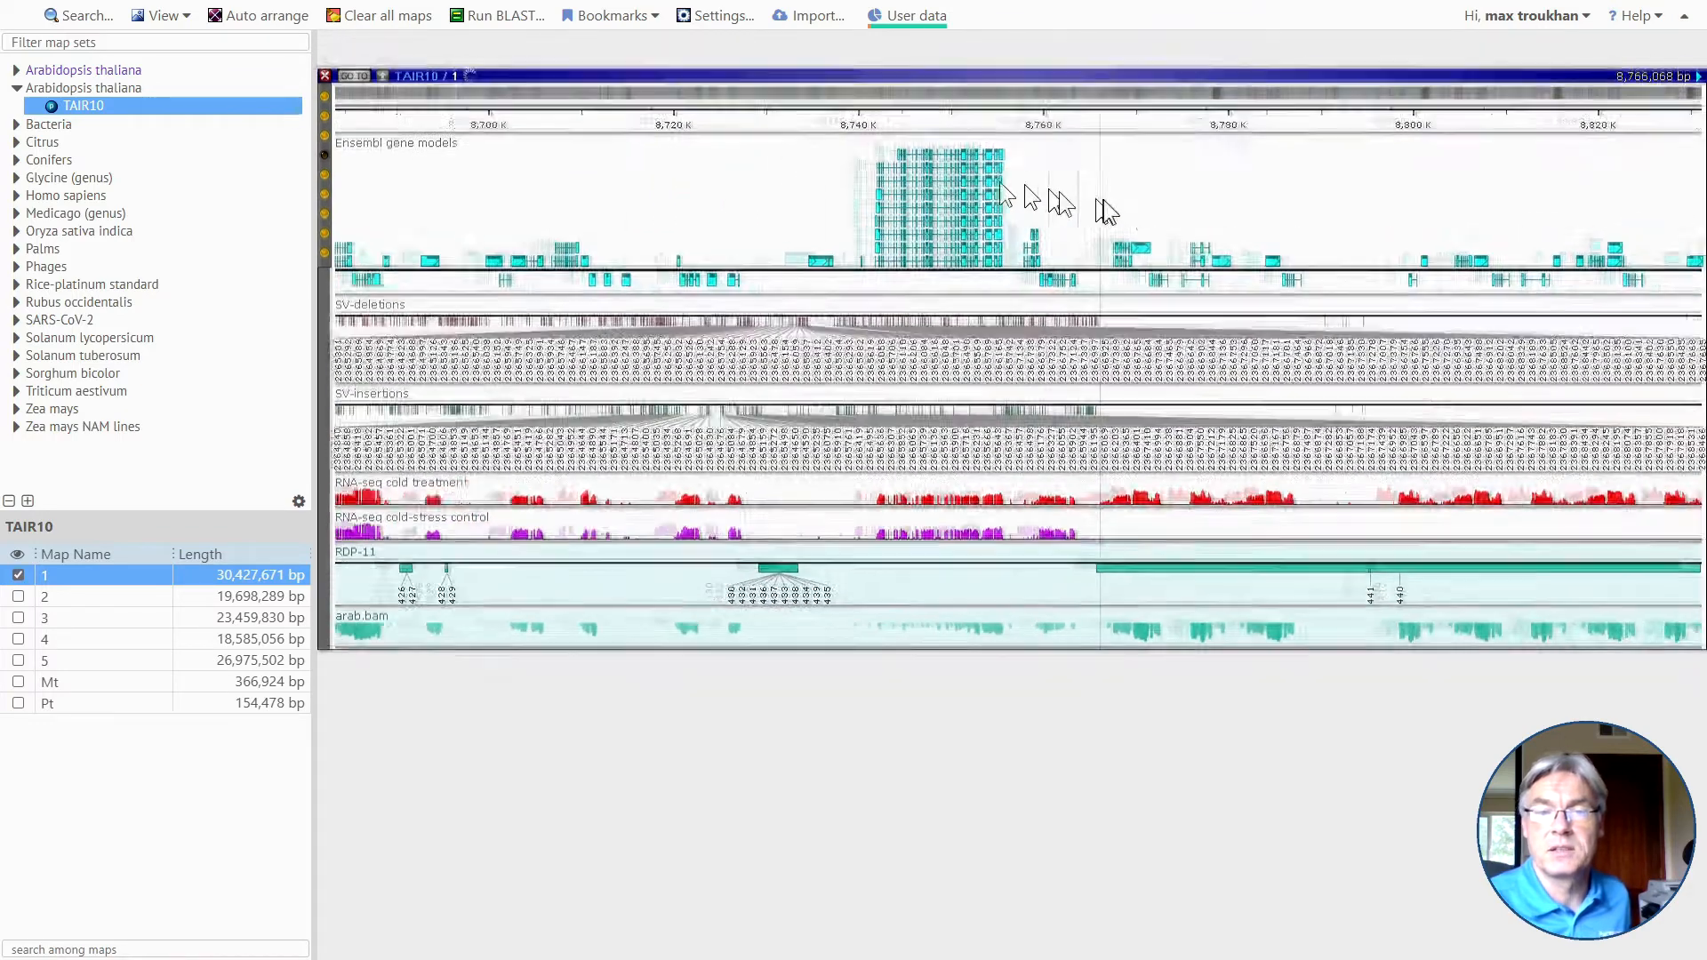
right_click(1058, 205)
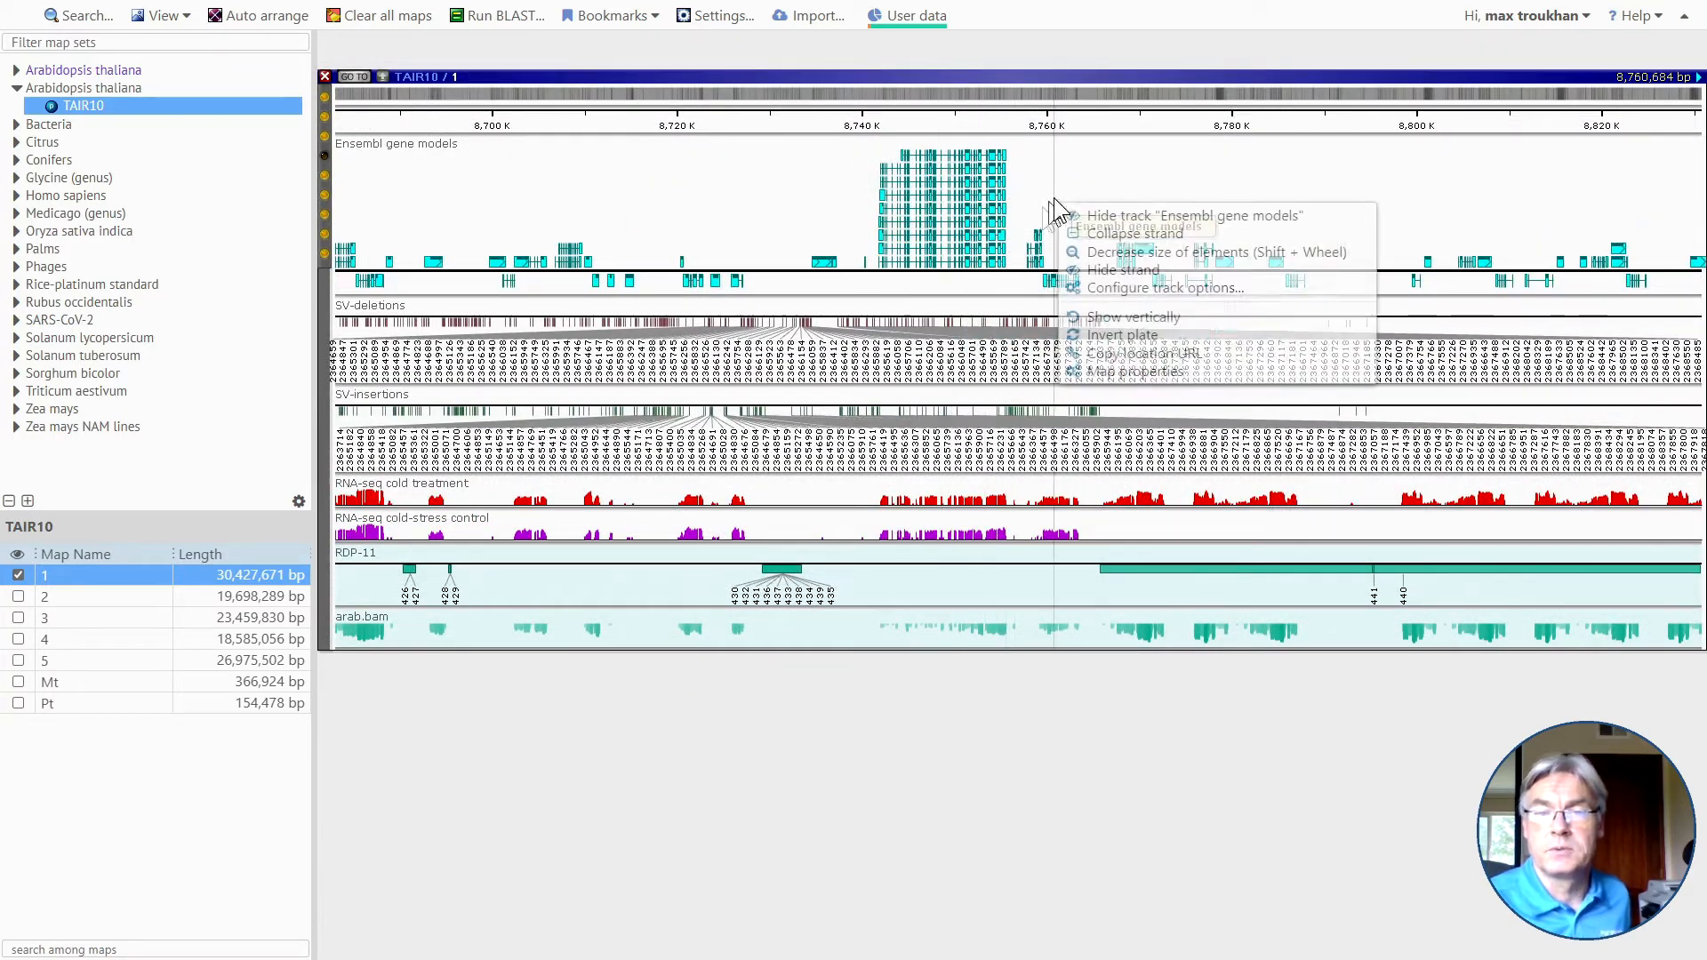
click(1145, 235)
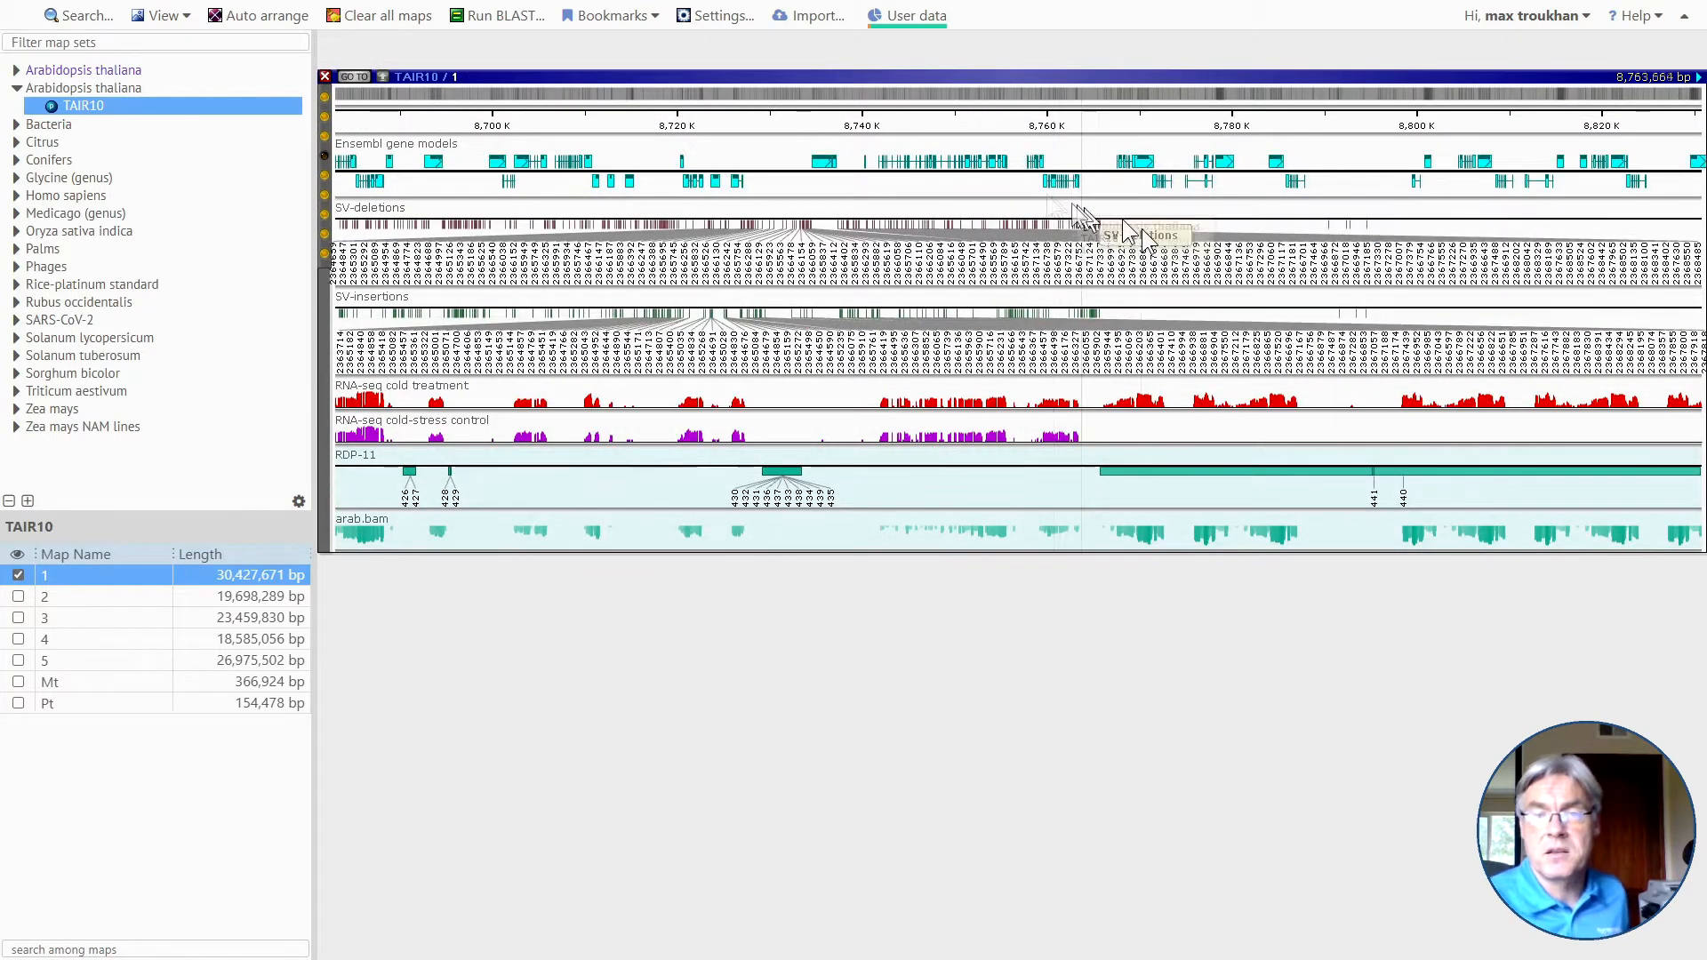
Open the annotation details of gene model AT1G24650.1 and review its basic properties and qualifiers.
click(818, 164)
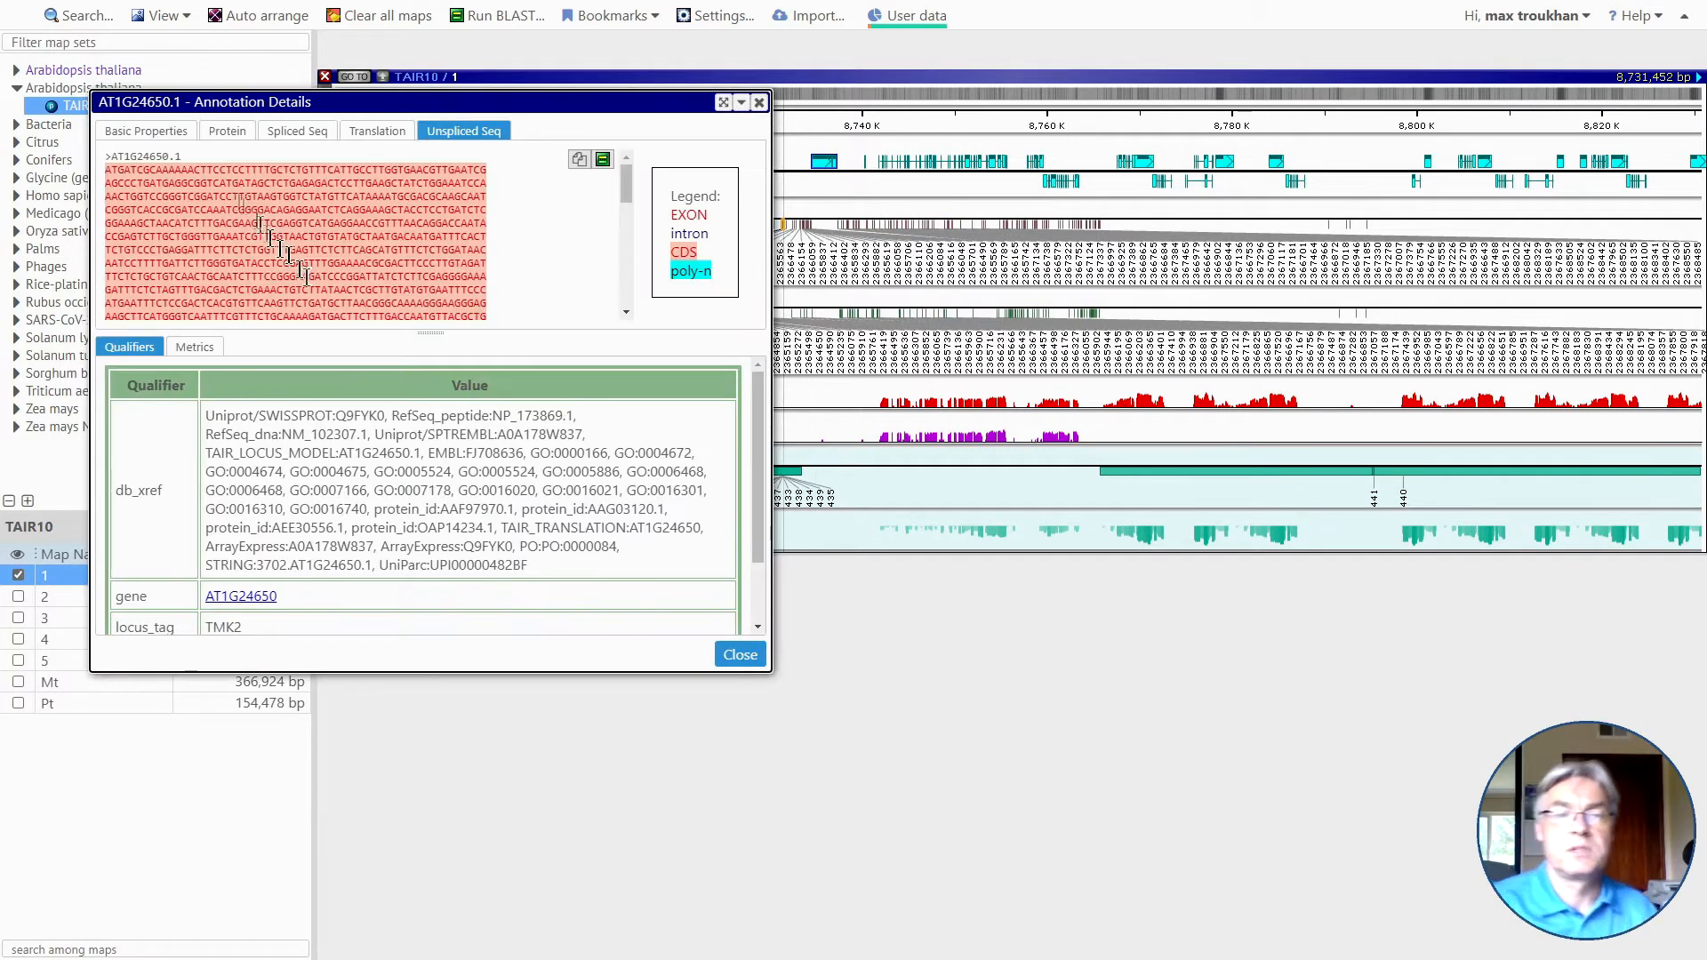
click(137, 135)
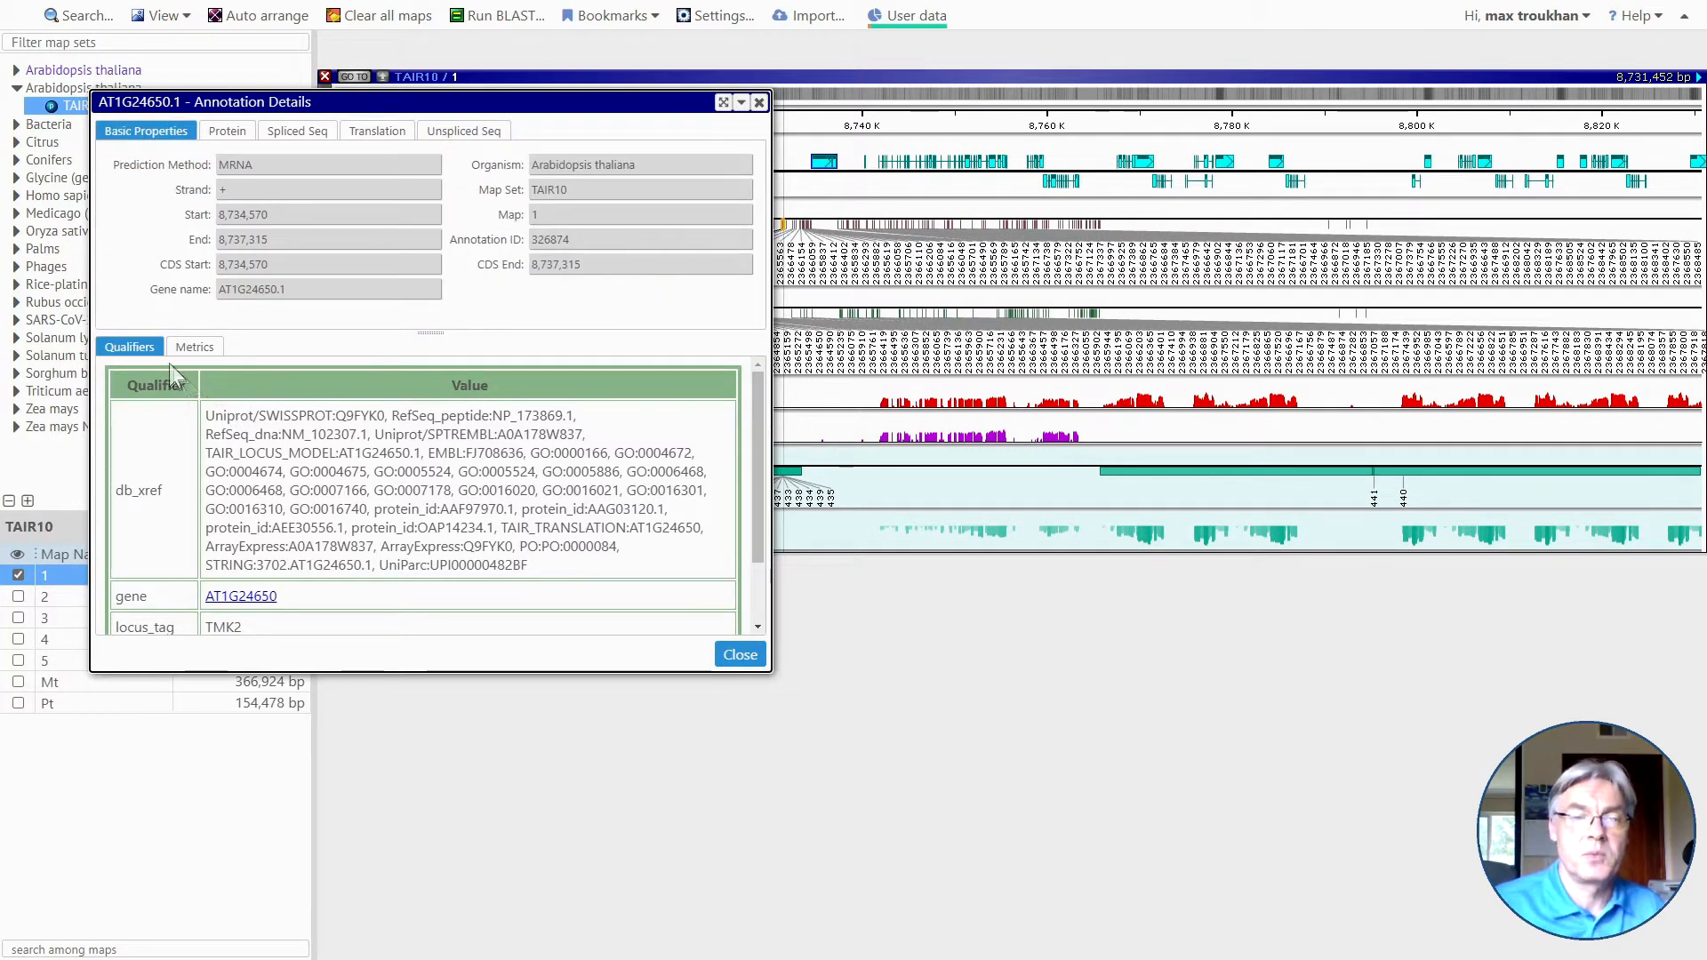
scroll(203, 495, down, 2)
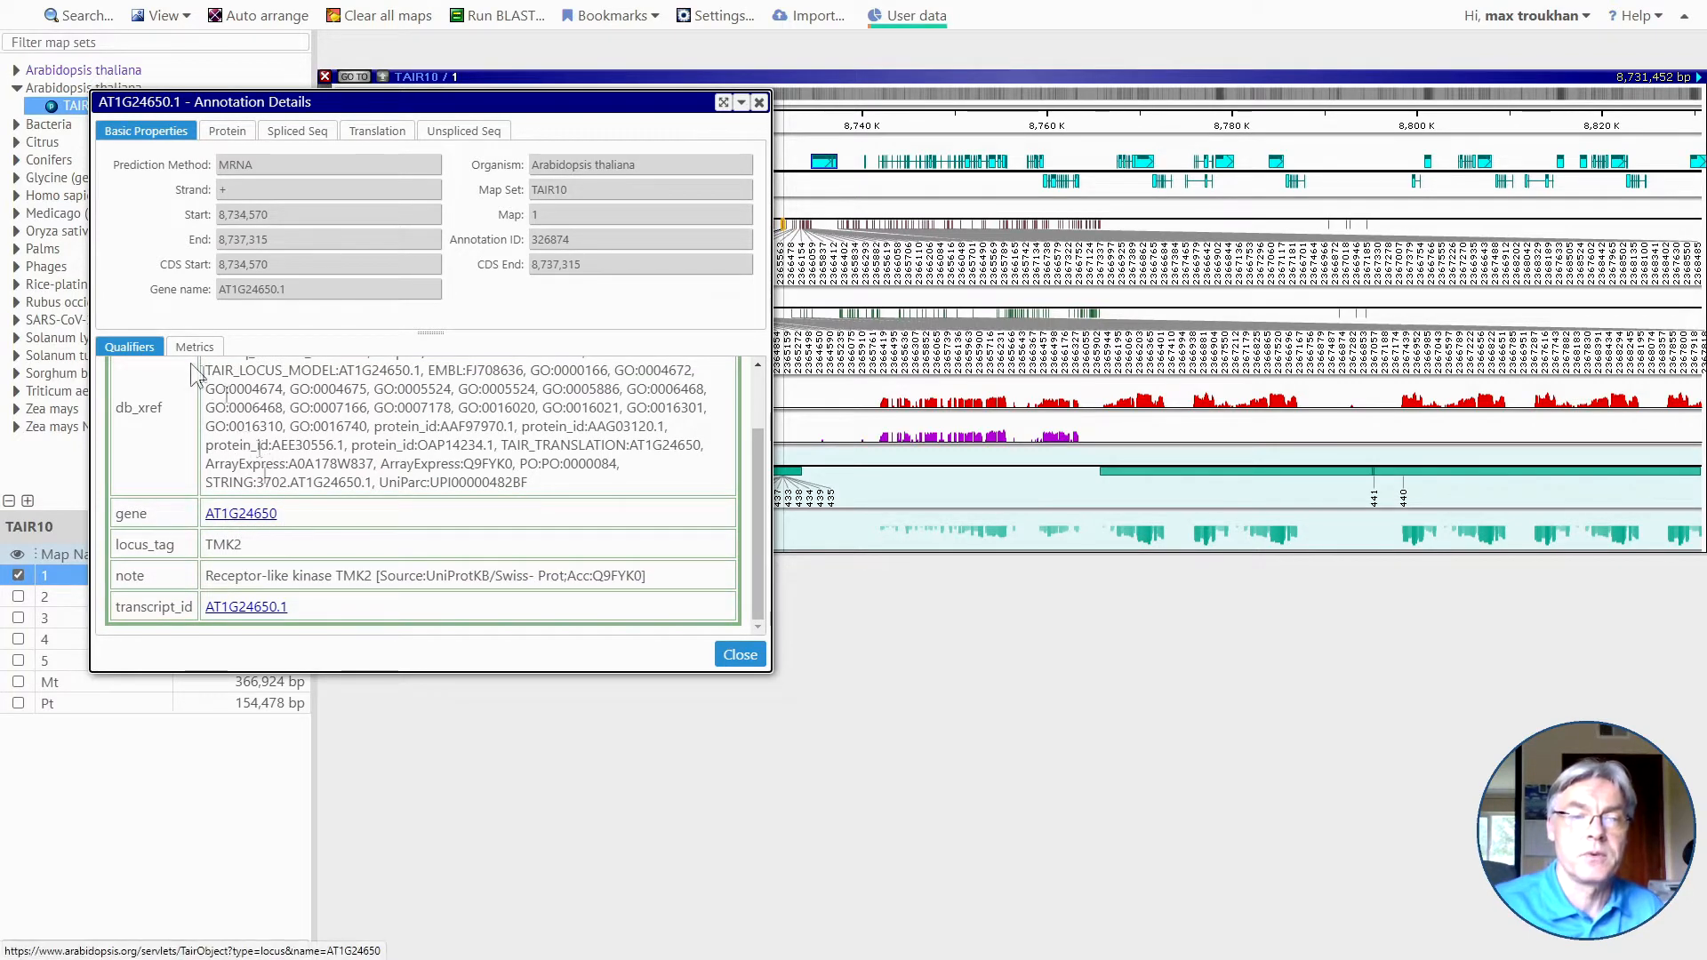
Review the protein, spliced, translation and unspliced sequences of AT1G24650.1, reading the unspliced sequence through to its end.
click(228, 133)
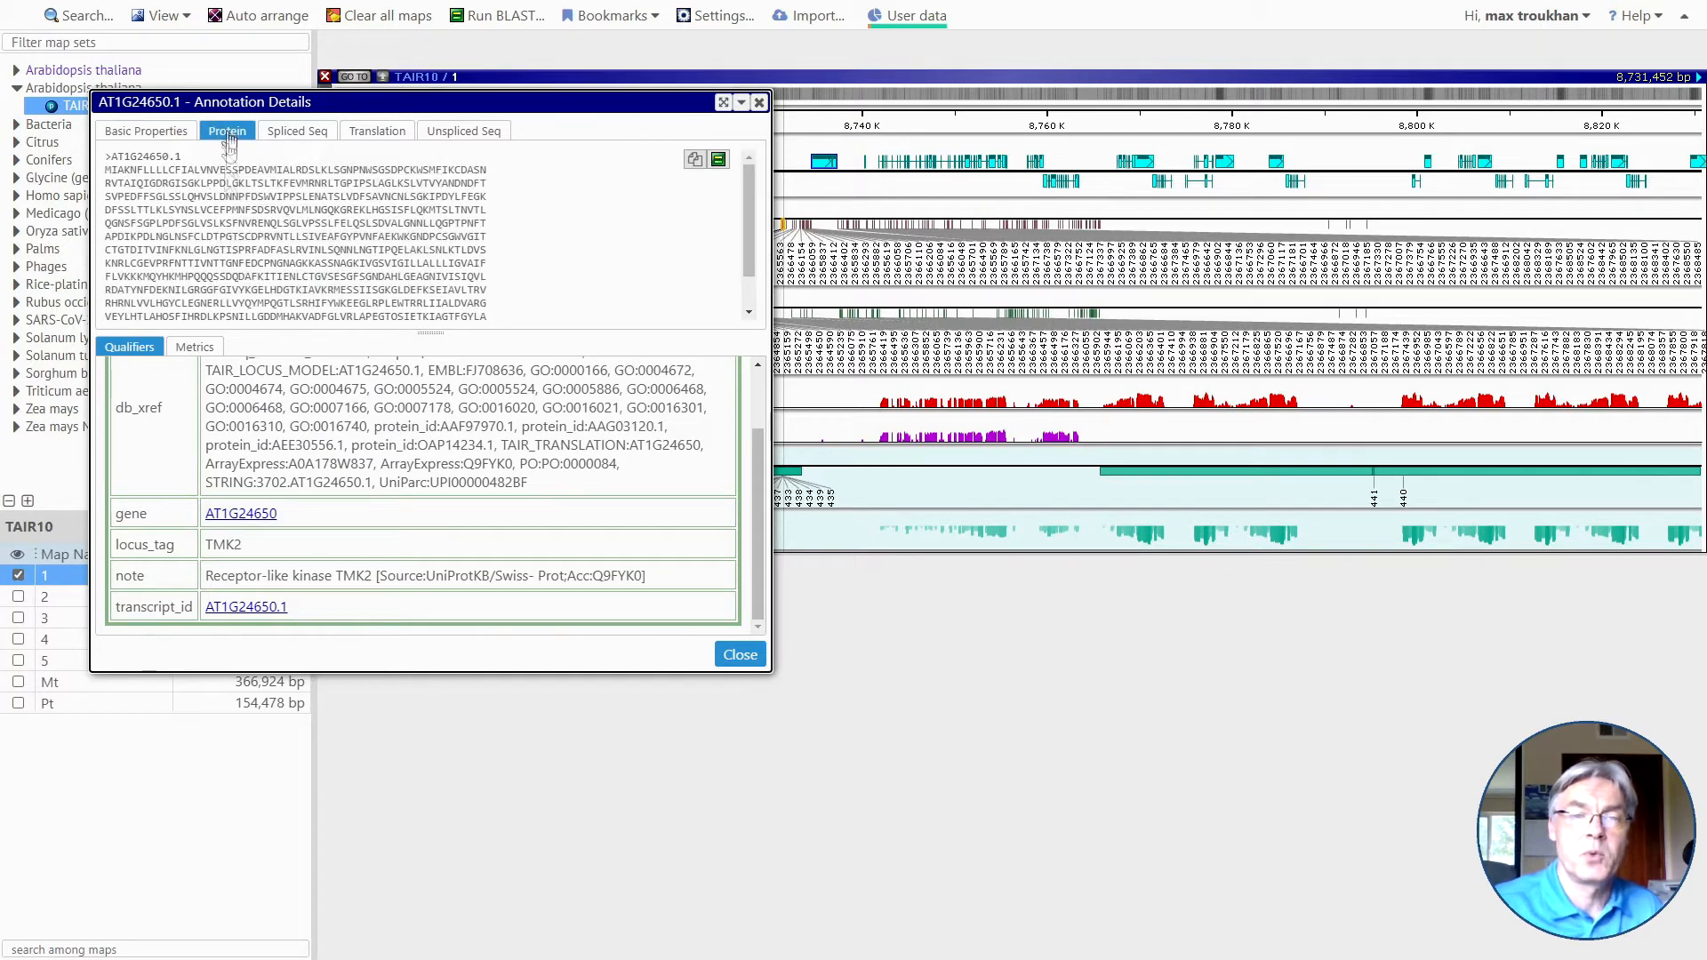
click(302, 135)
click(388, 139)
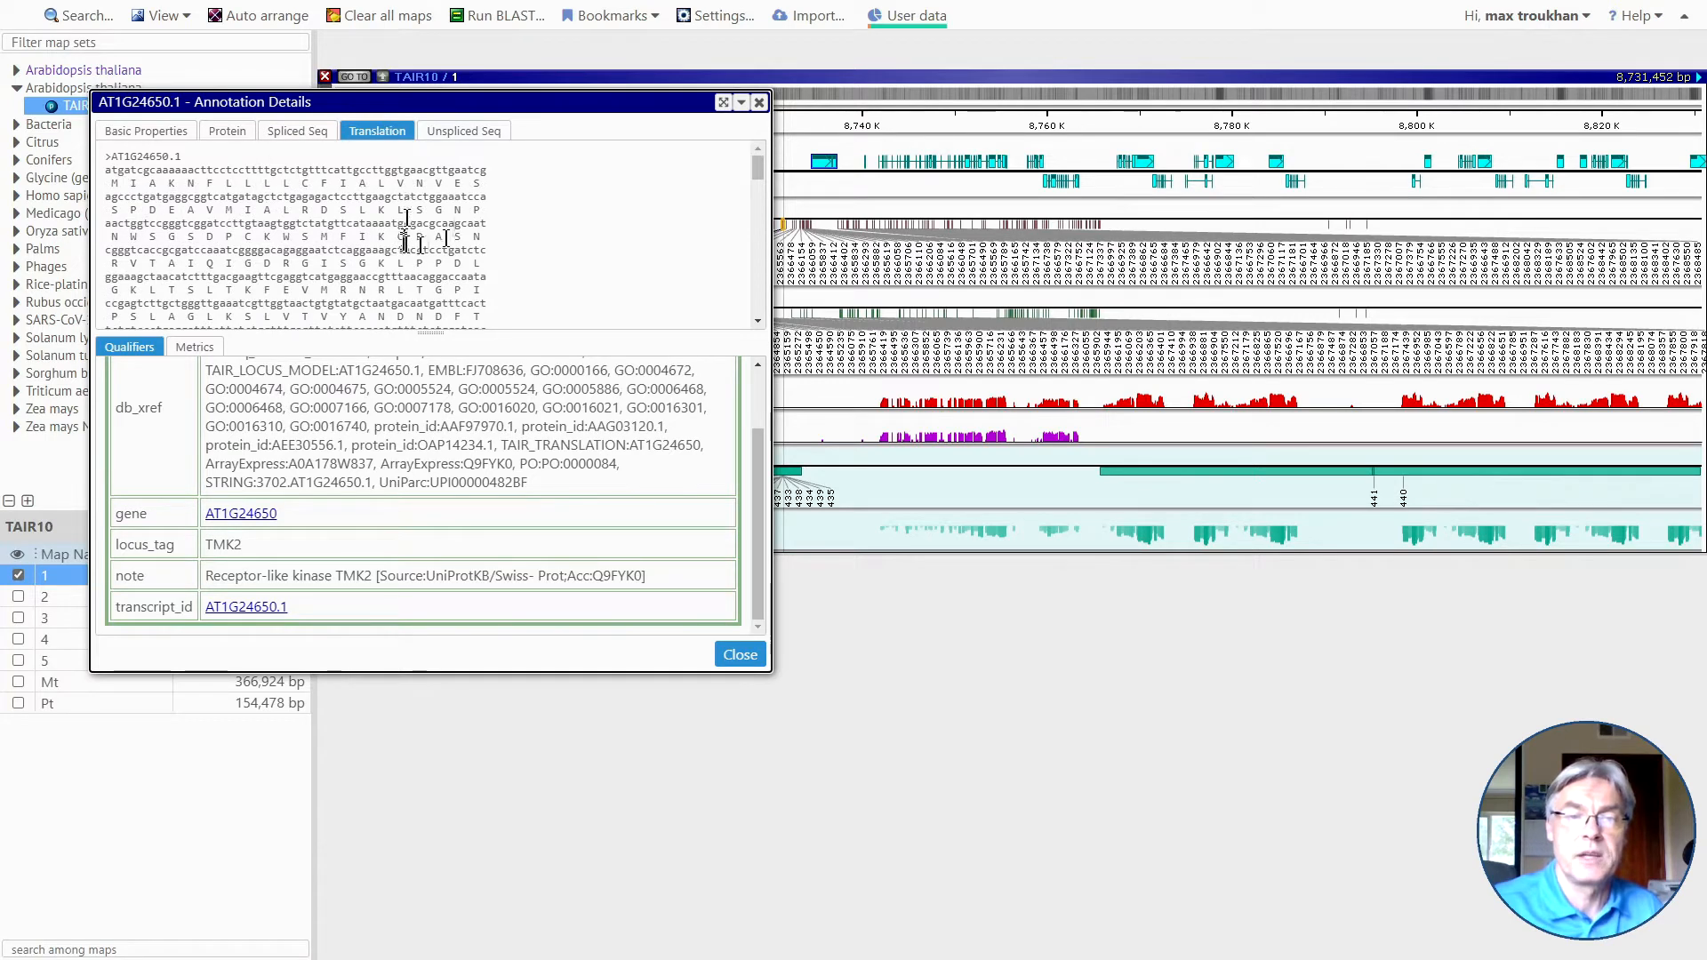
click(463, 135)
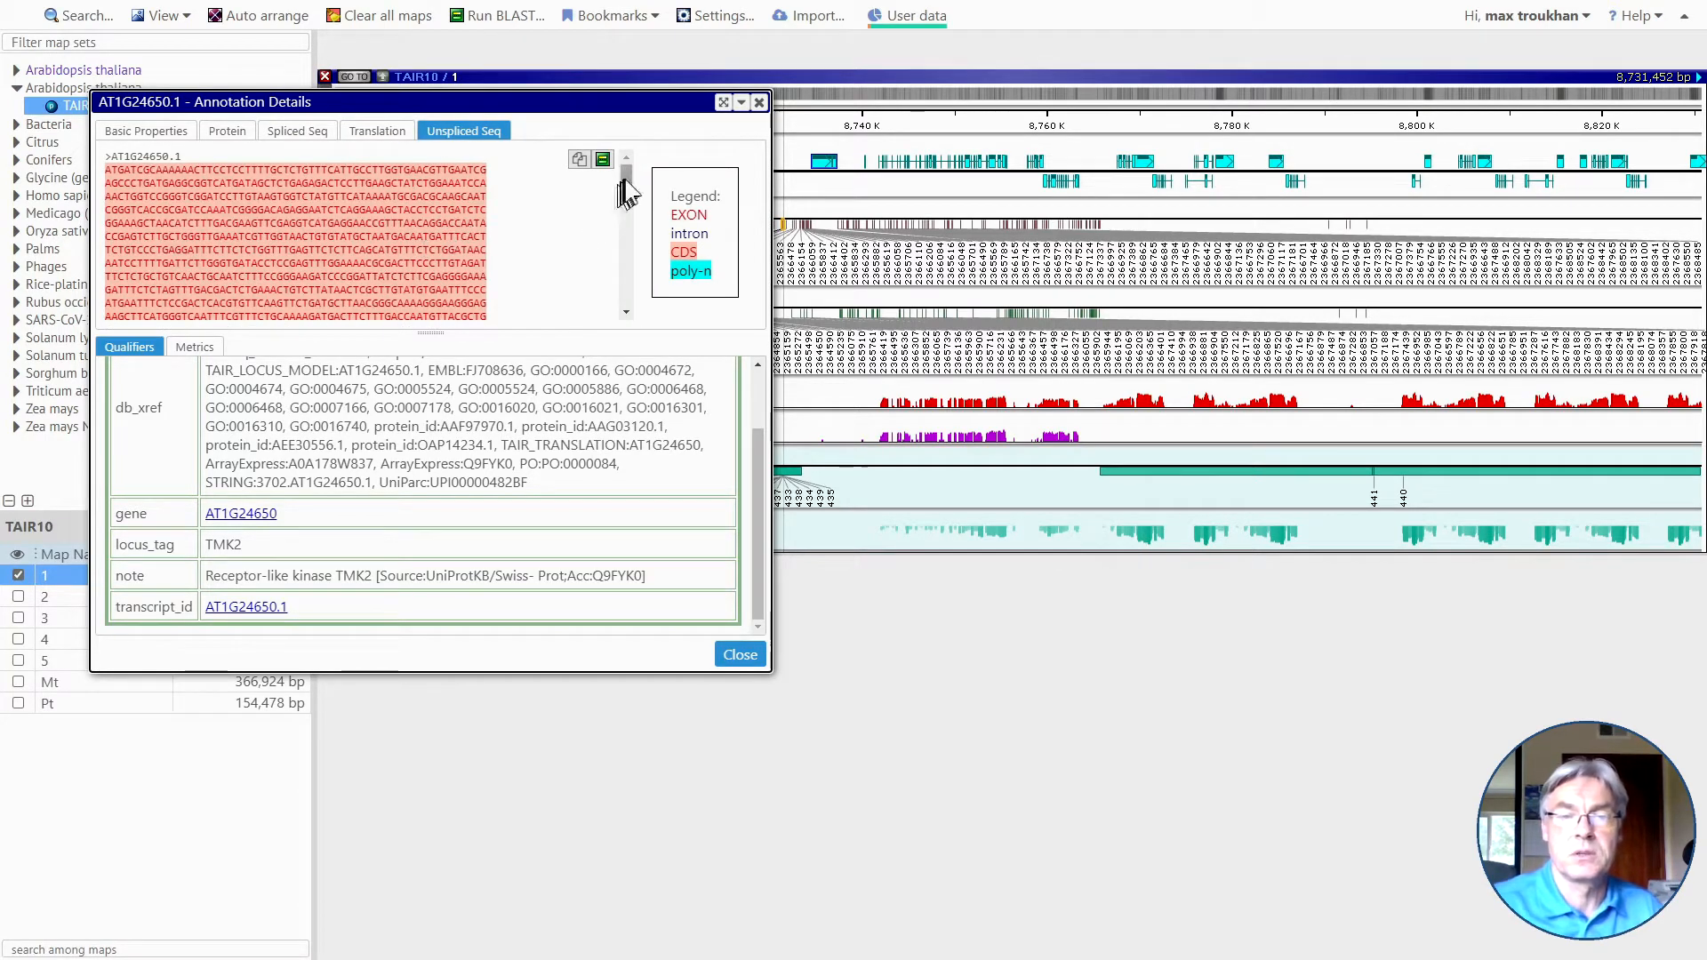
drag(628, 188, 614, 293)
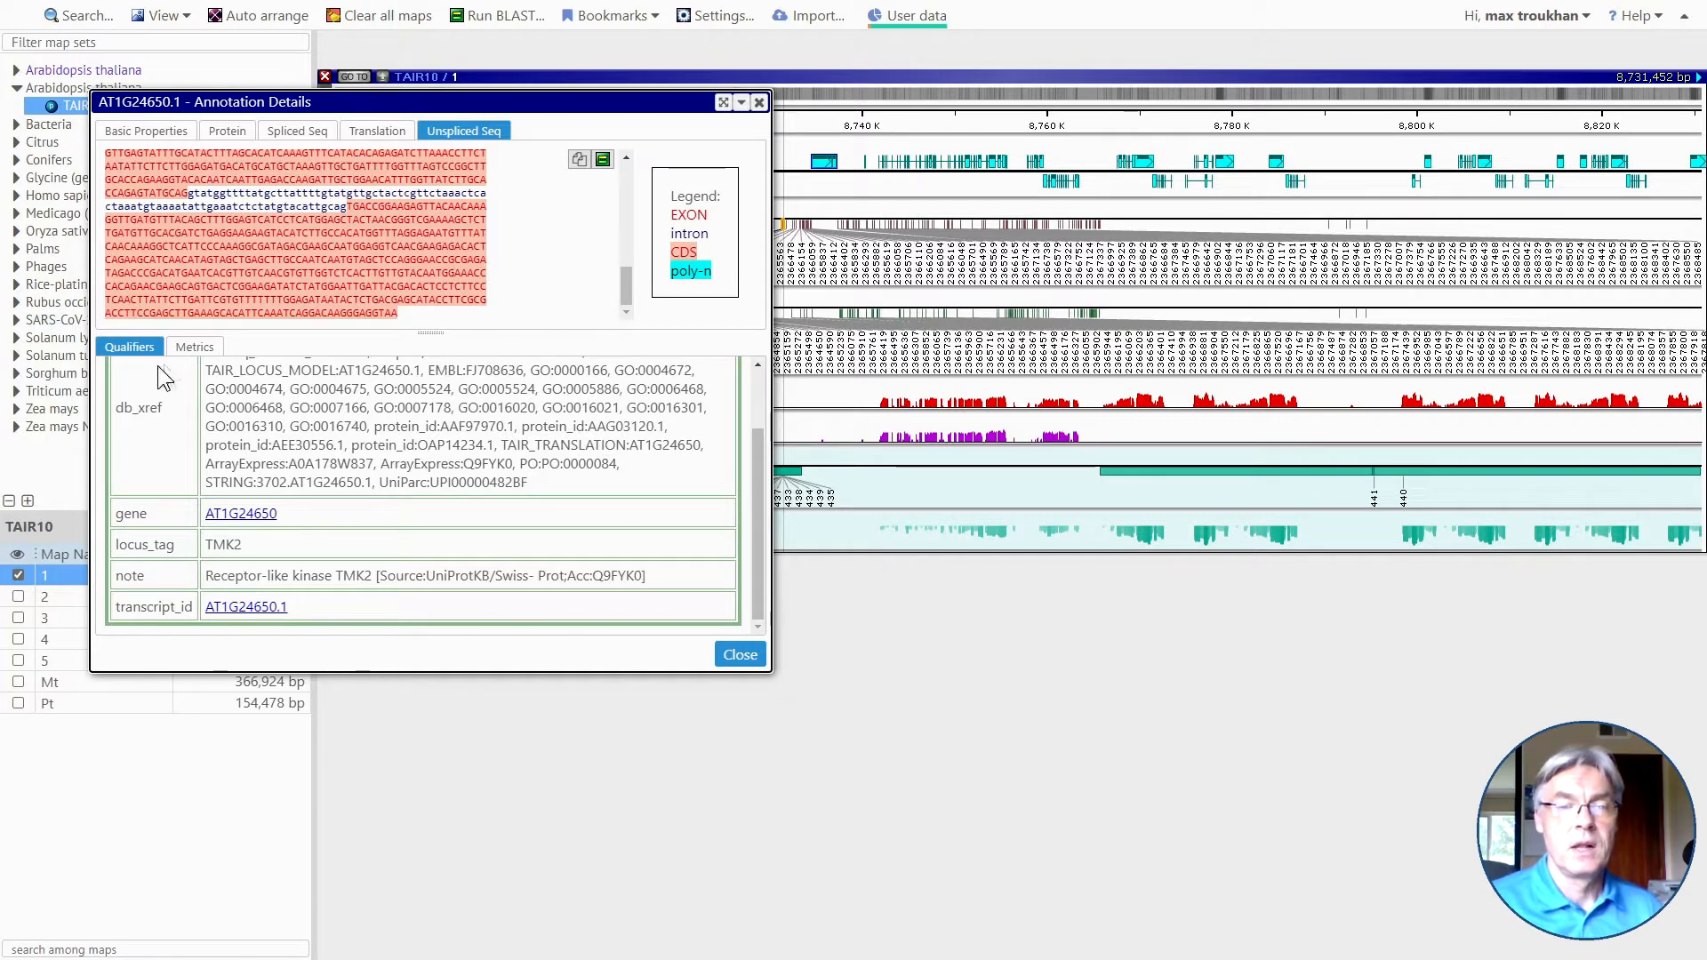
Inspect the exon distance metrics of AT1G24650.1 and close the annotation details.
click(197, 348)
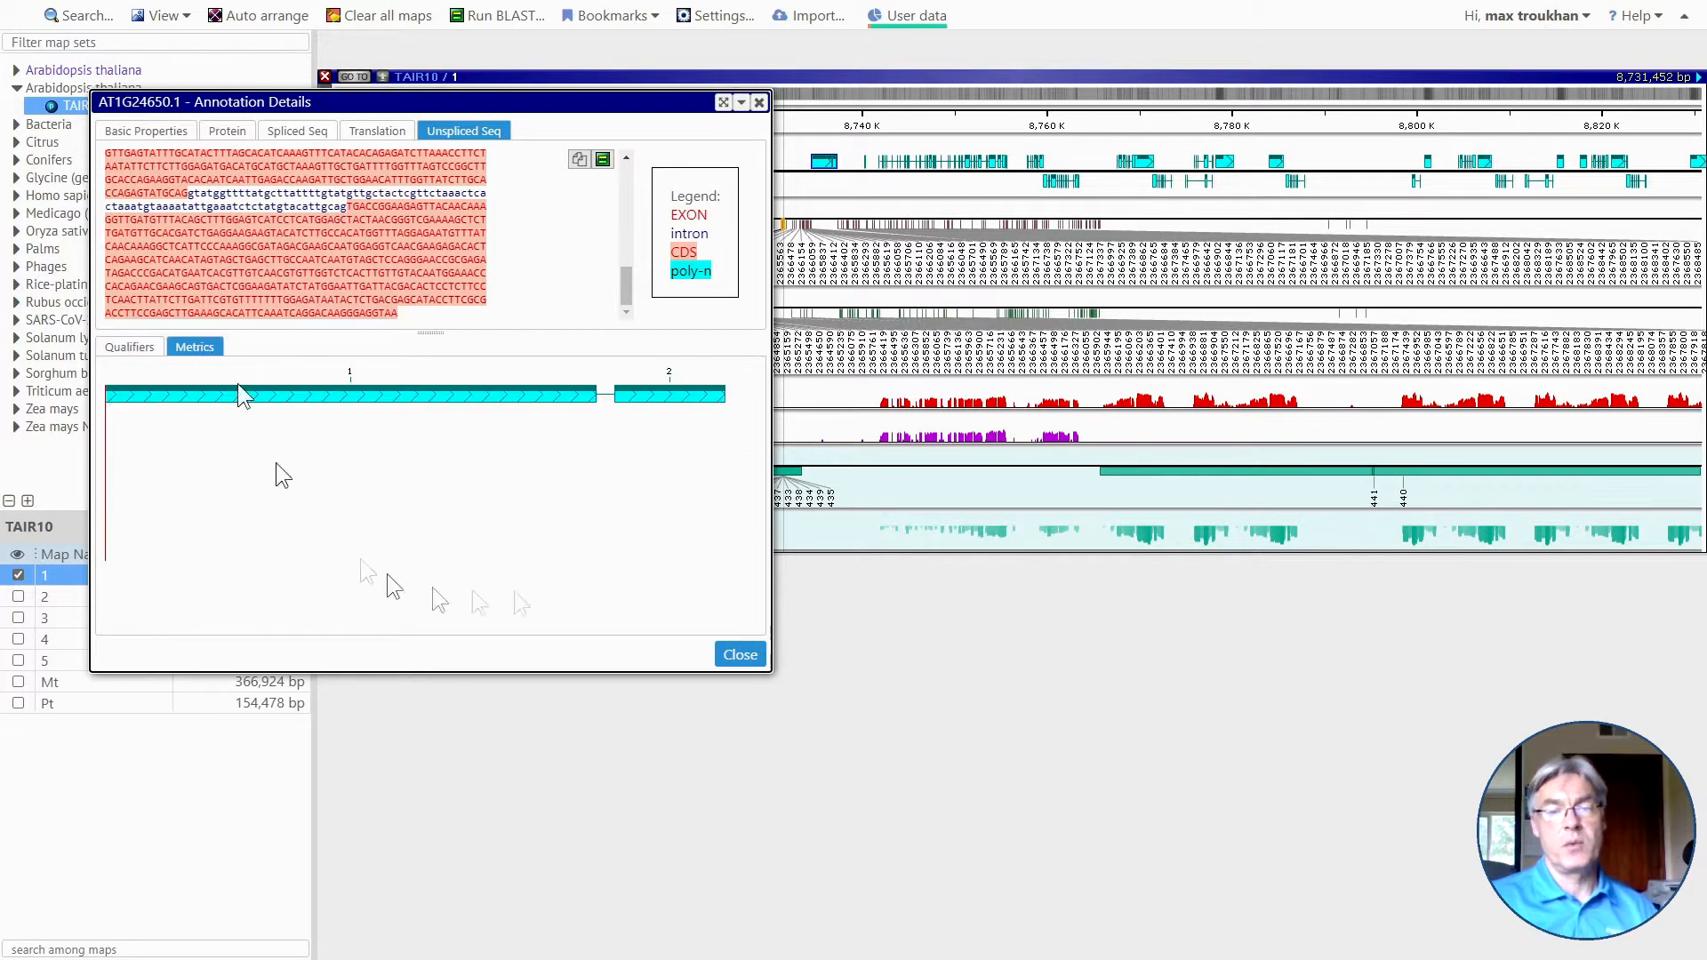
mouse_move(533, 420)
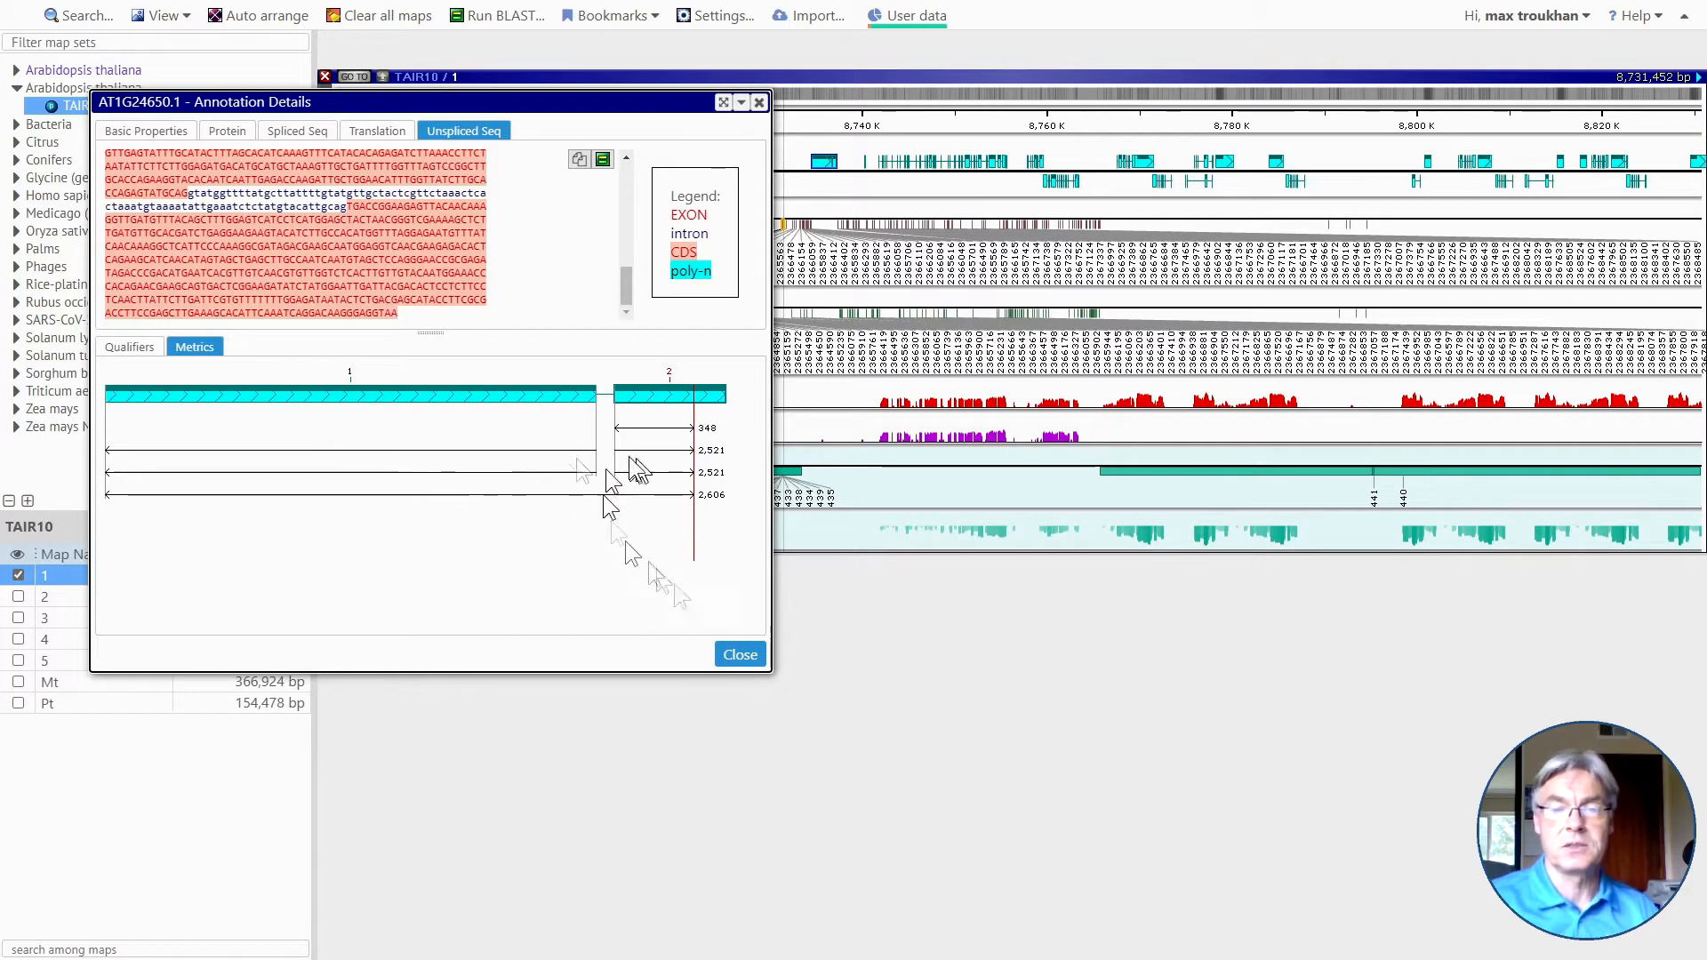
click(741, 655)
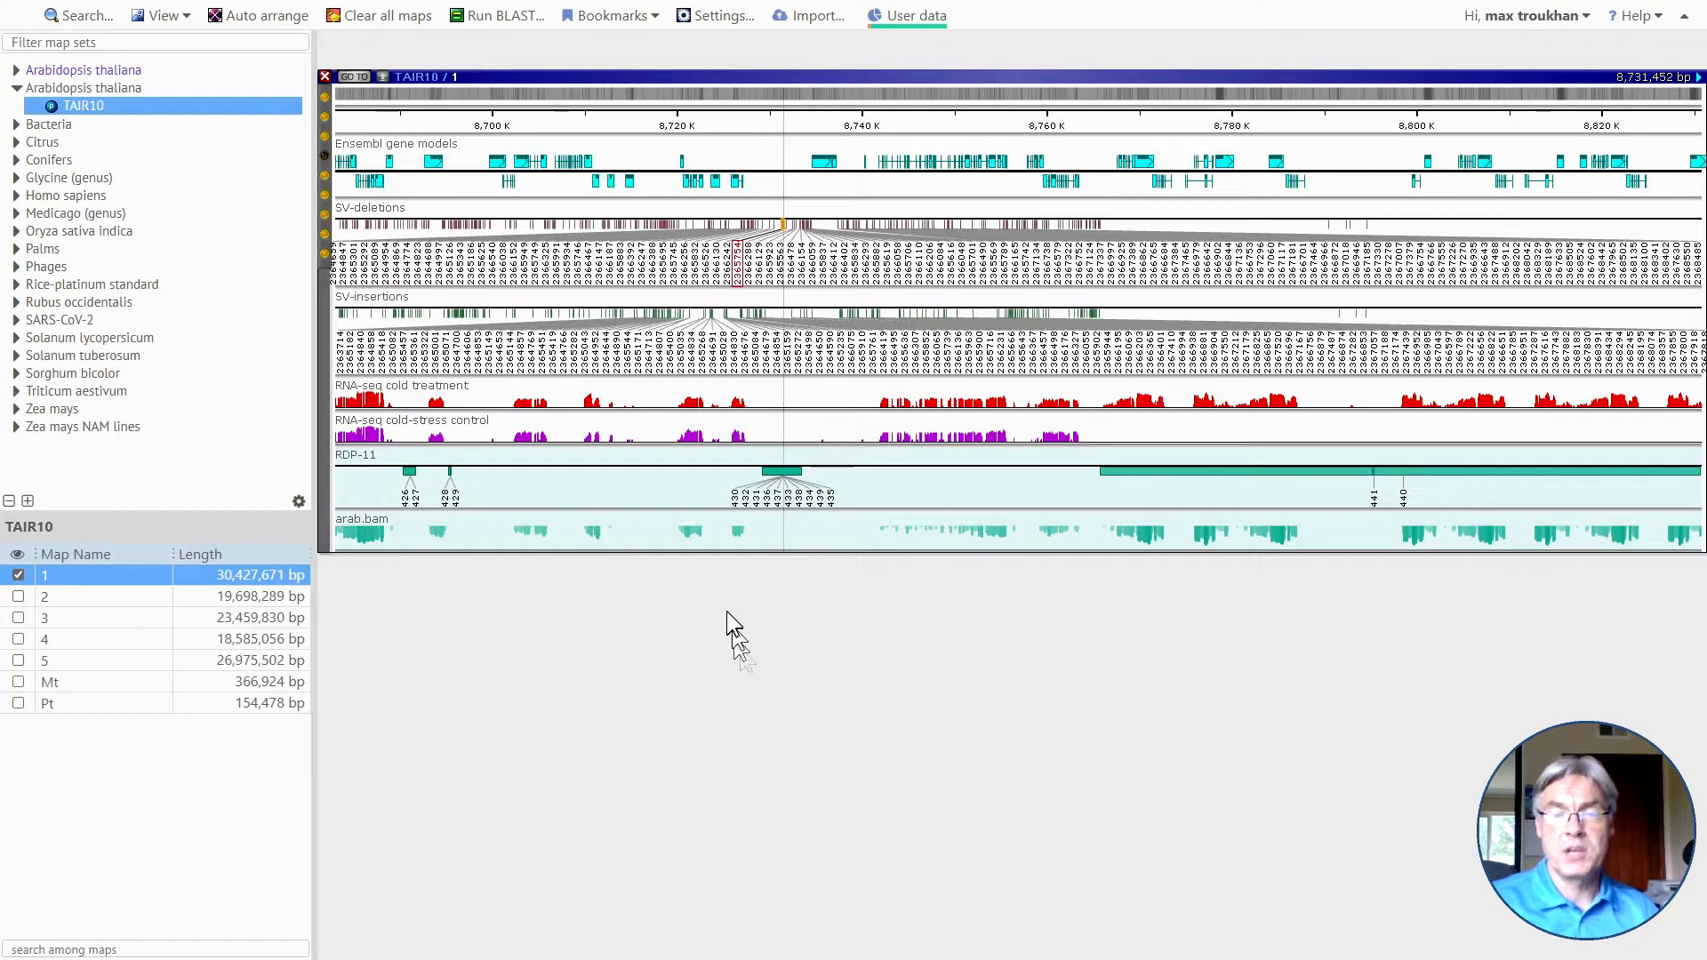
Show chromosome 1 around 2,339,000 bp and expand the arab.bam track into its individual reads.
scroll(808, 581, down, 5)
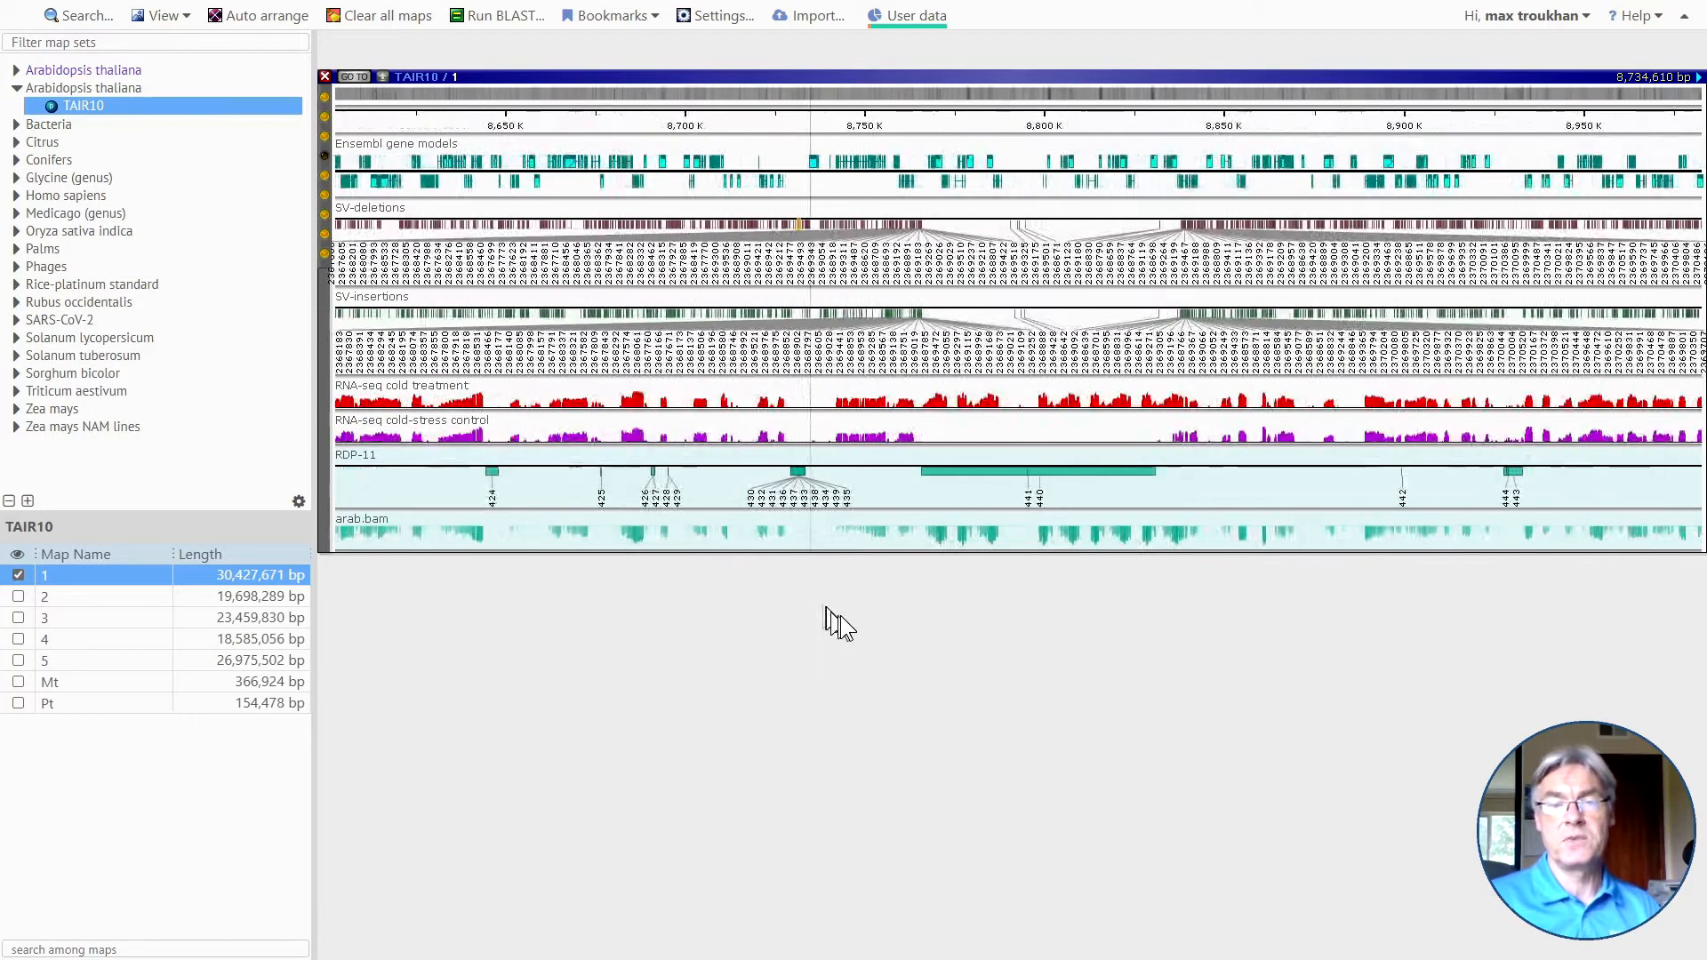
scroll(836, 622, down, 5)
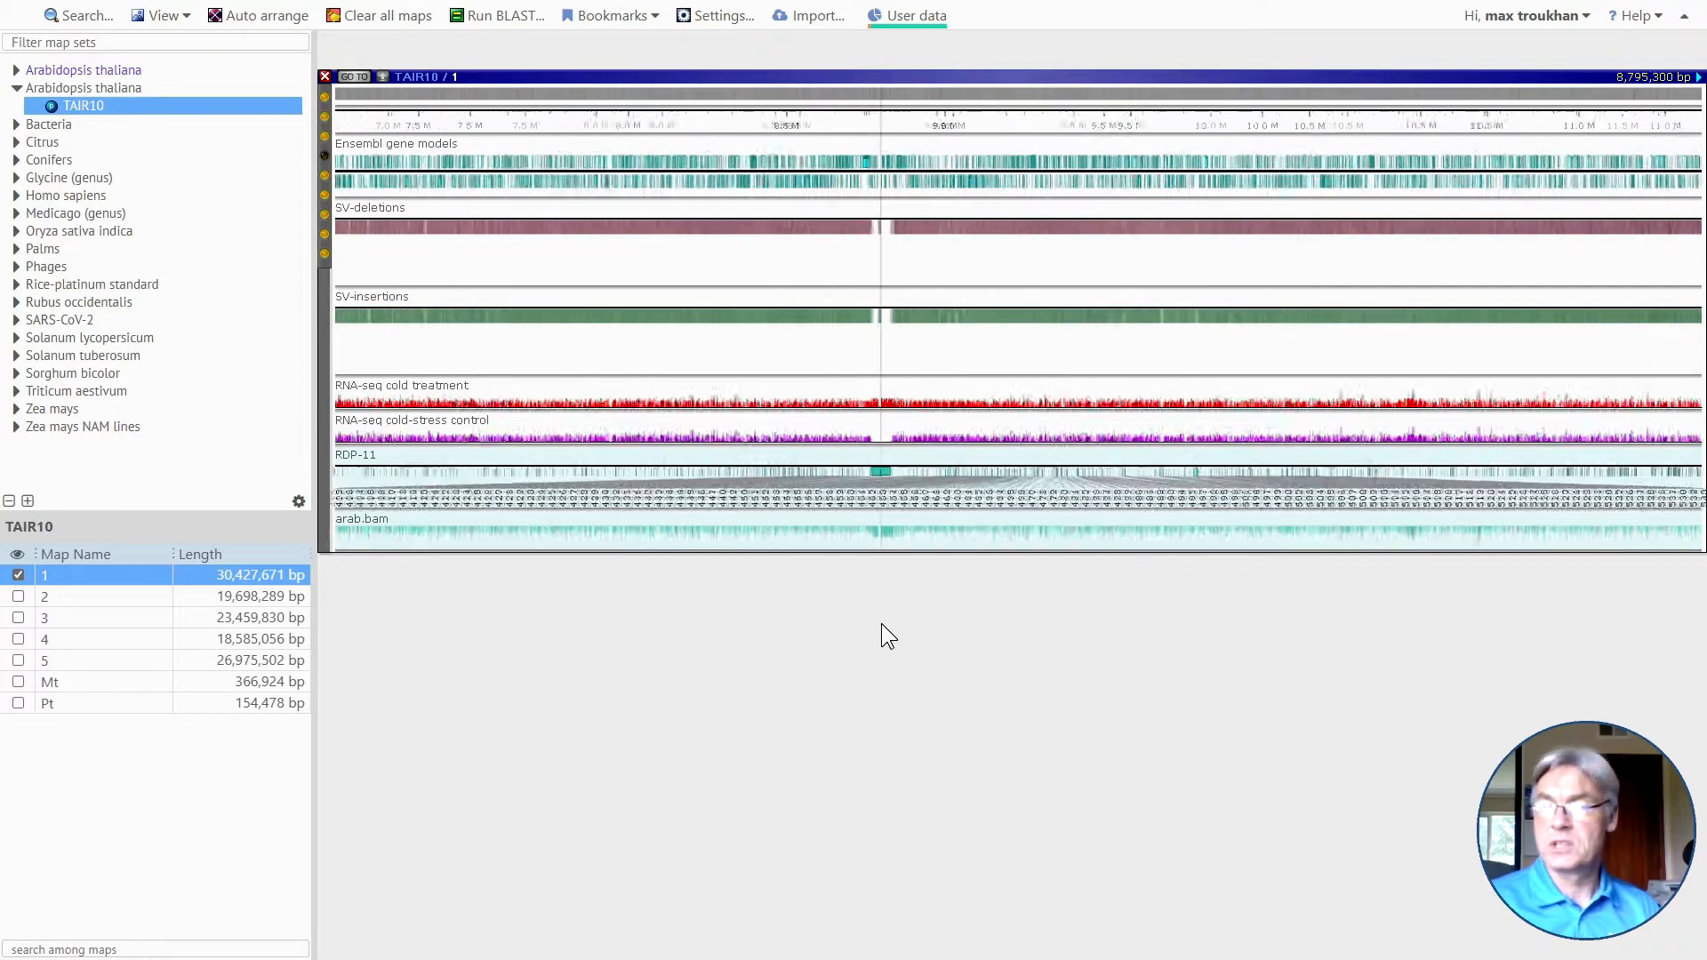
scroll(882, 623, down, 5)
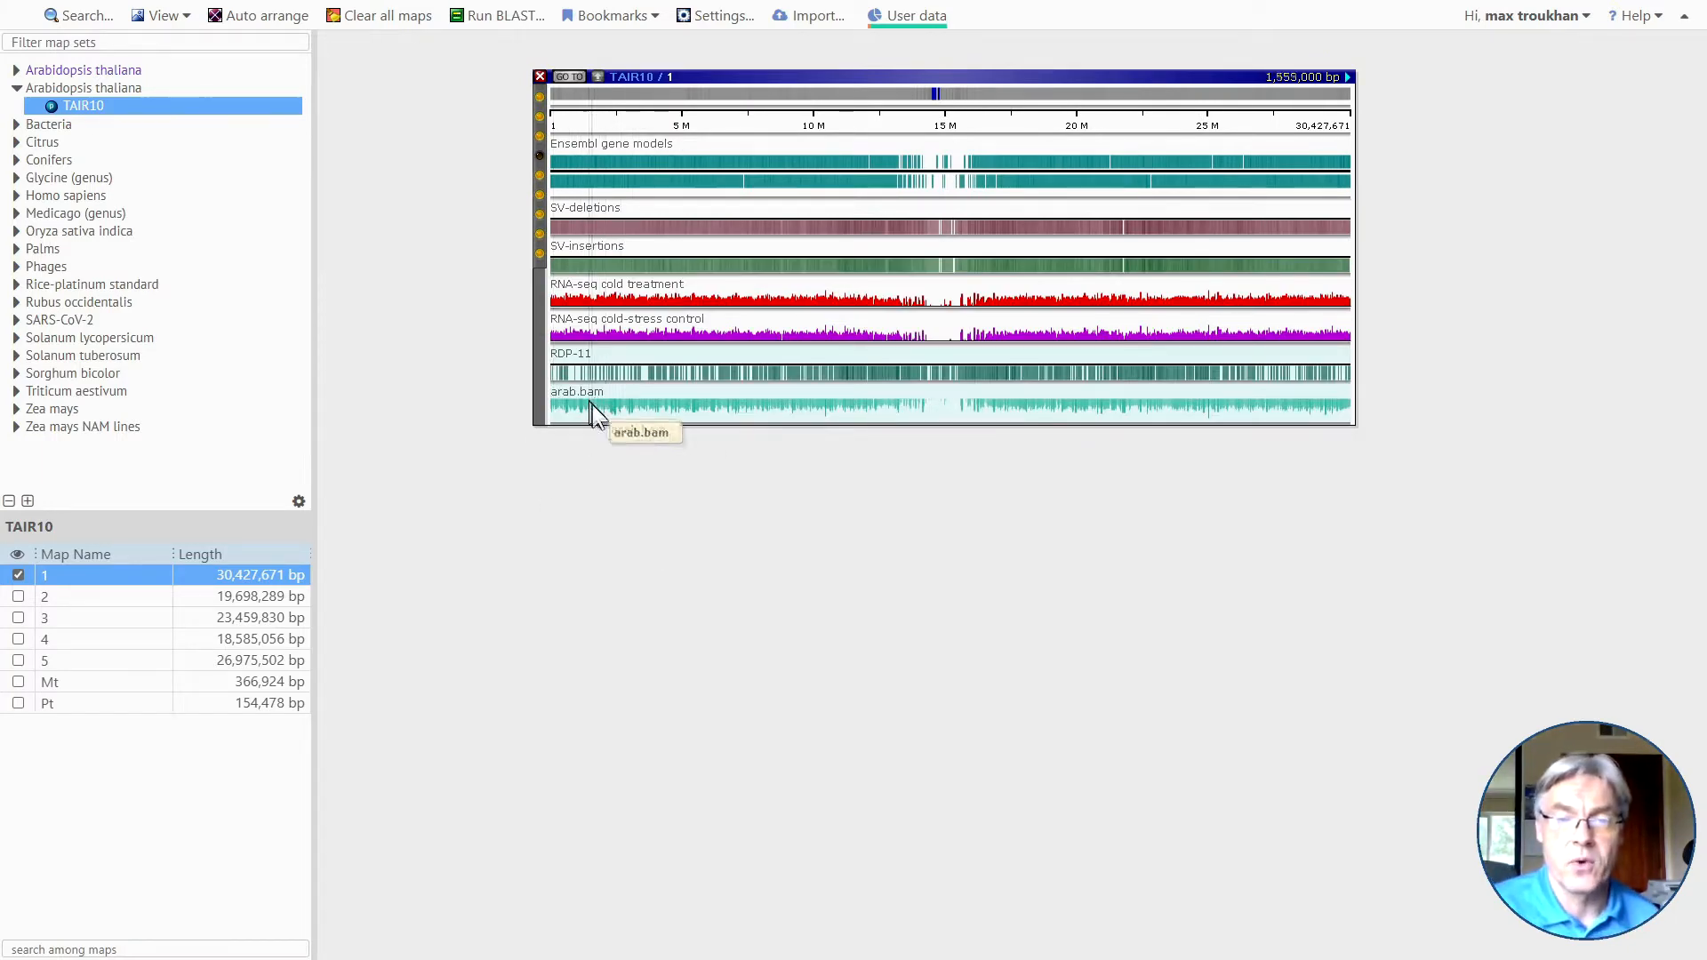
drag(610, 403, 665, 405)
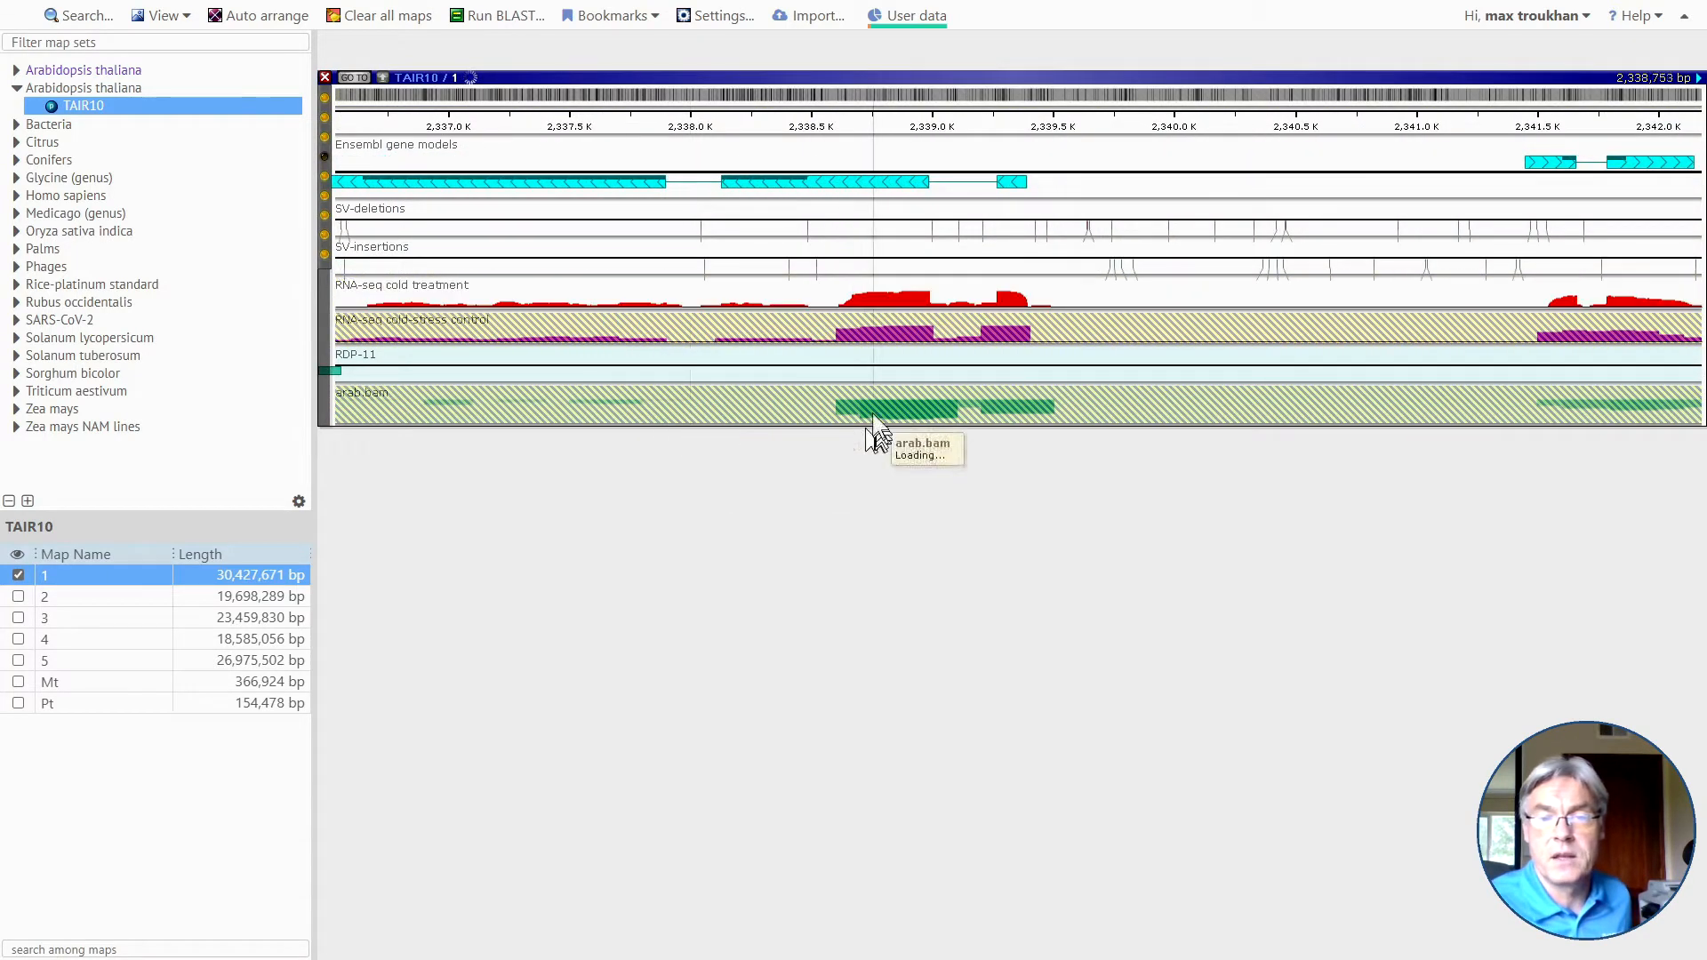
drag(840, 496, 1006, 499)
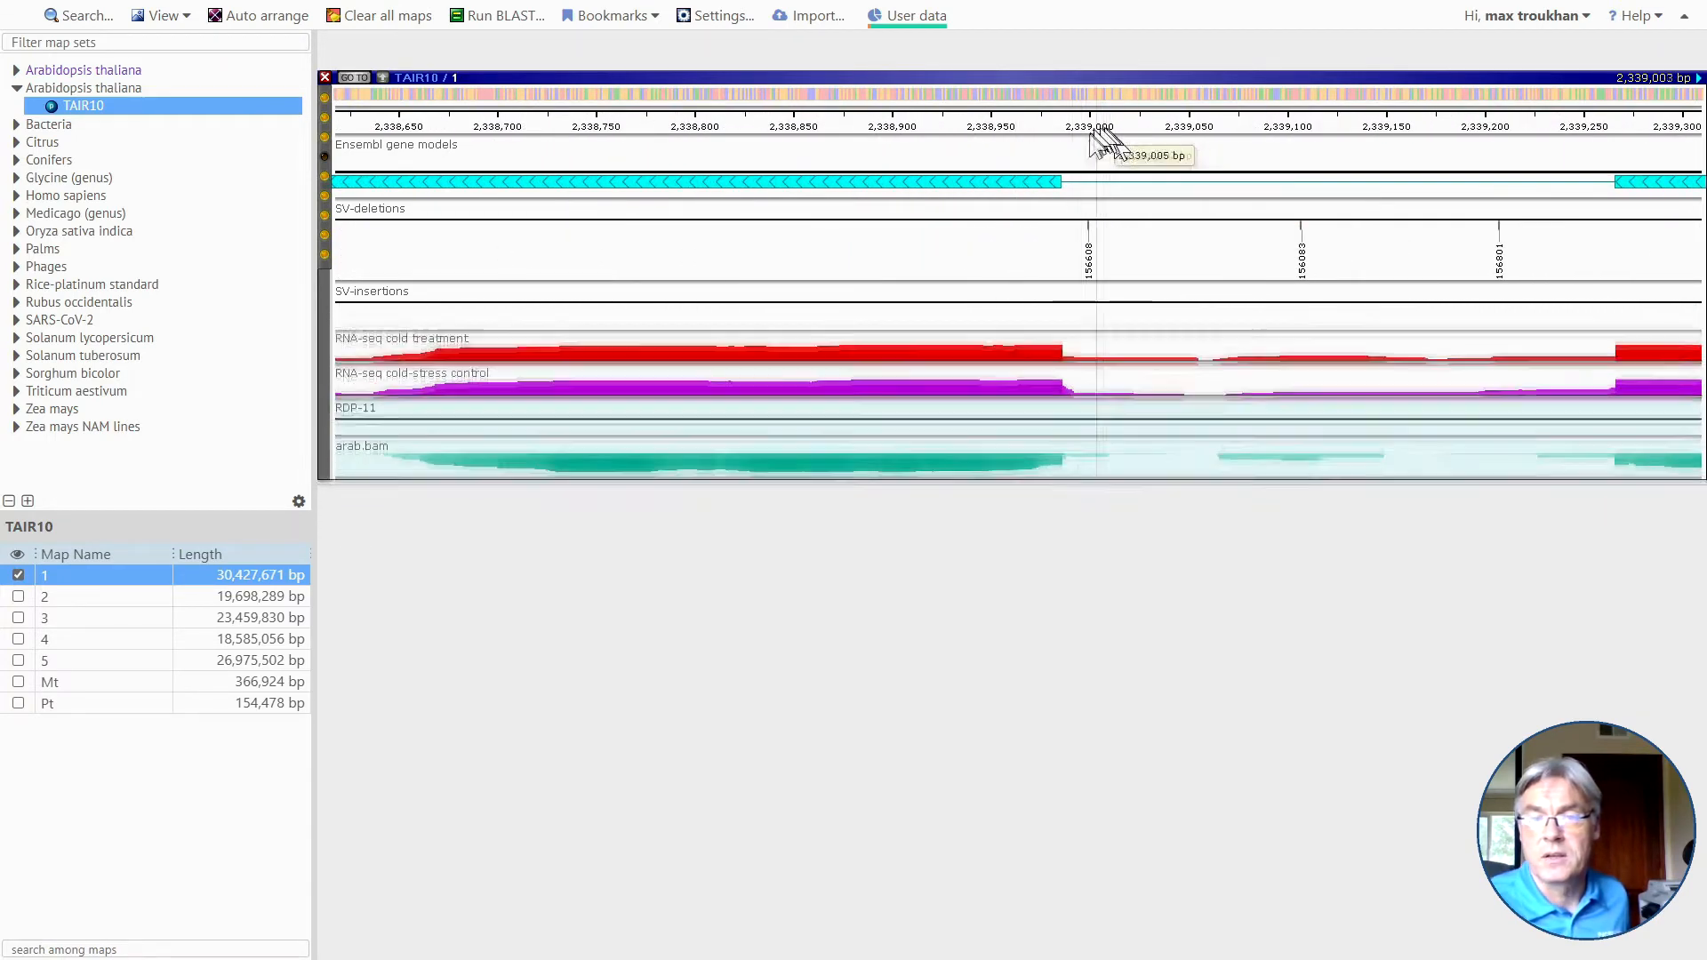
scroll(1054, 461, up, 2)
right_click(1055, 461)
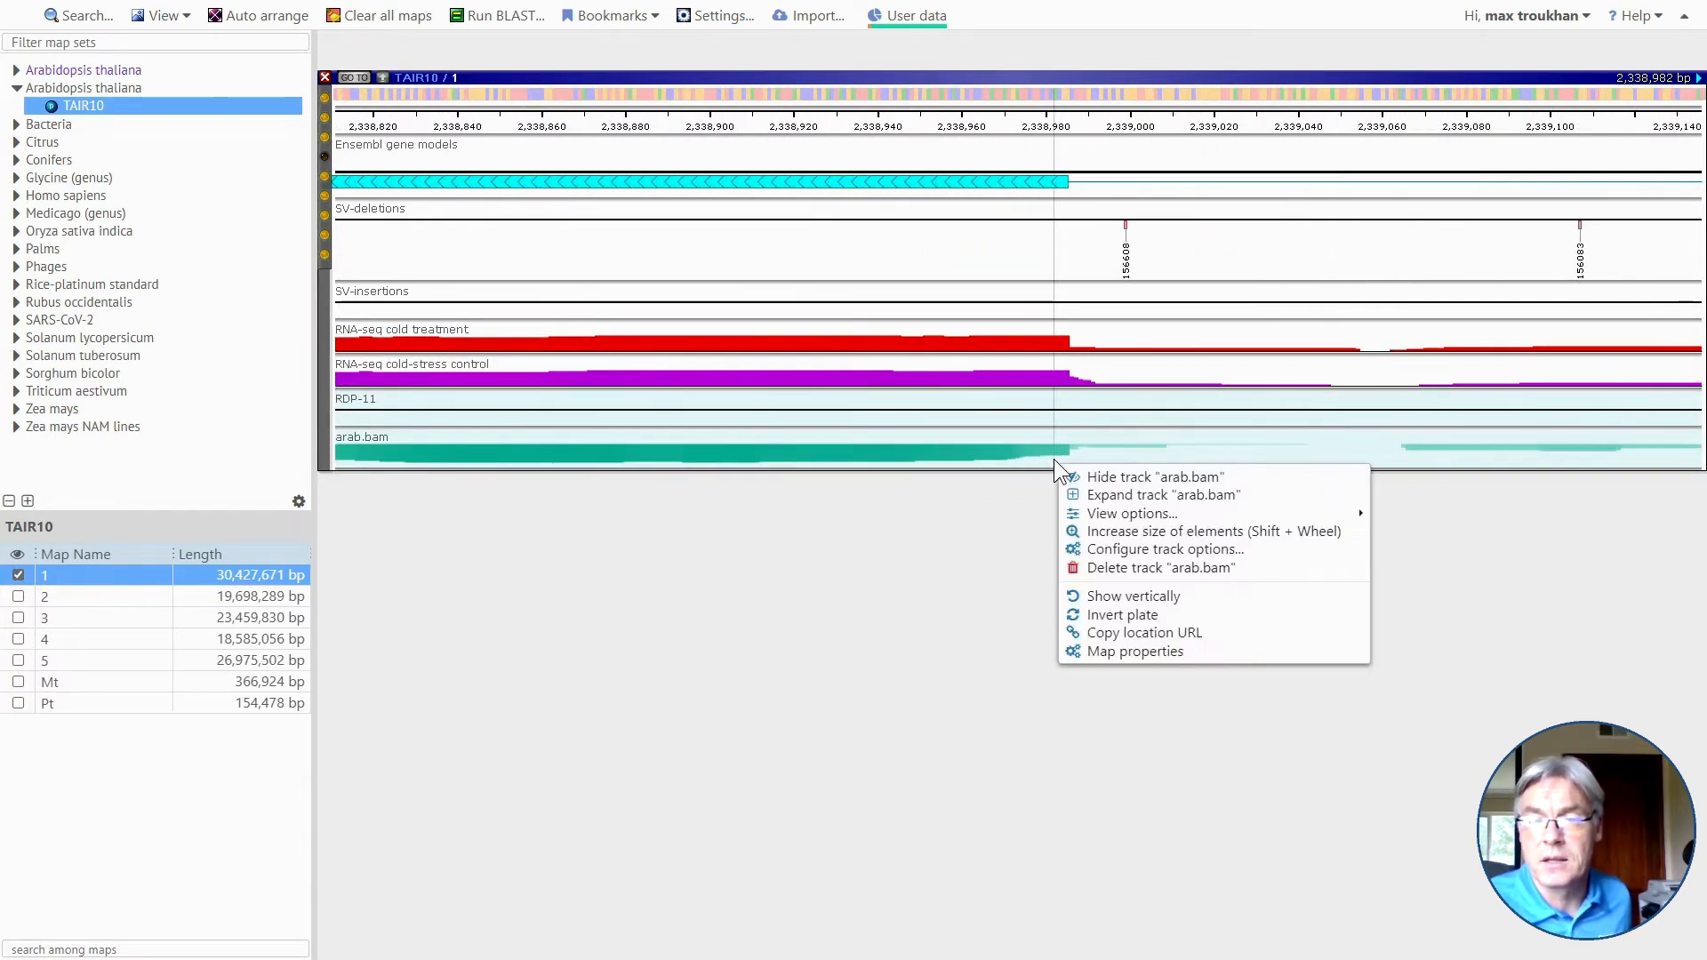
click(1123, 495)
Examine the individual bases of the arab.bam reads near 2,338,885 bp and hide non-variants in that track.
scroll(1096, 569, down, 1)
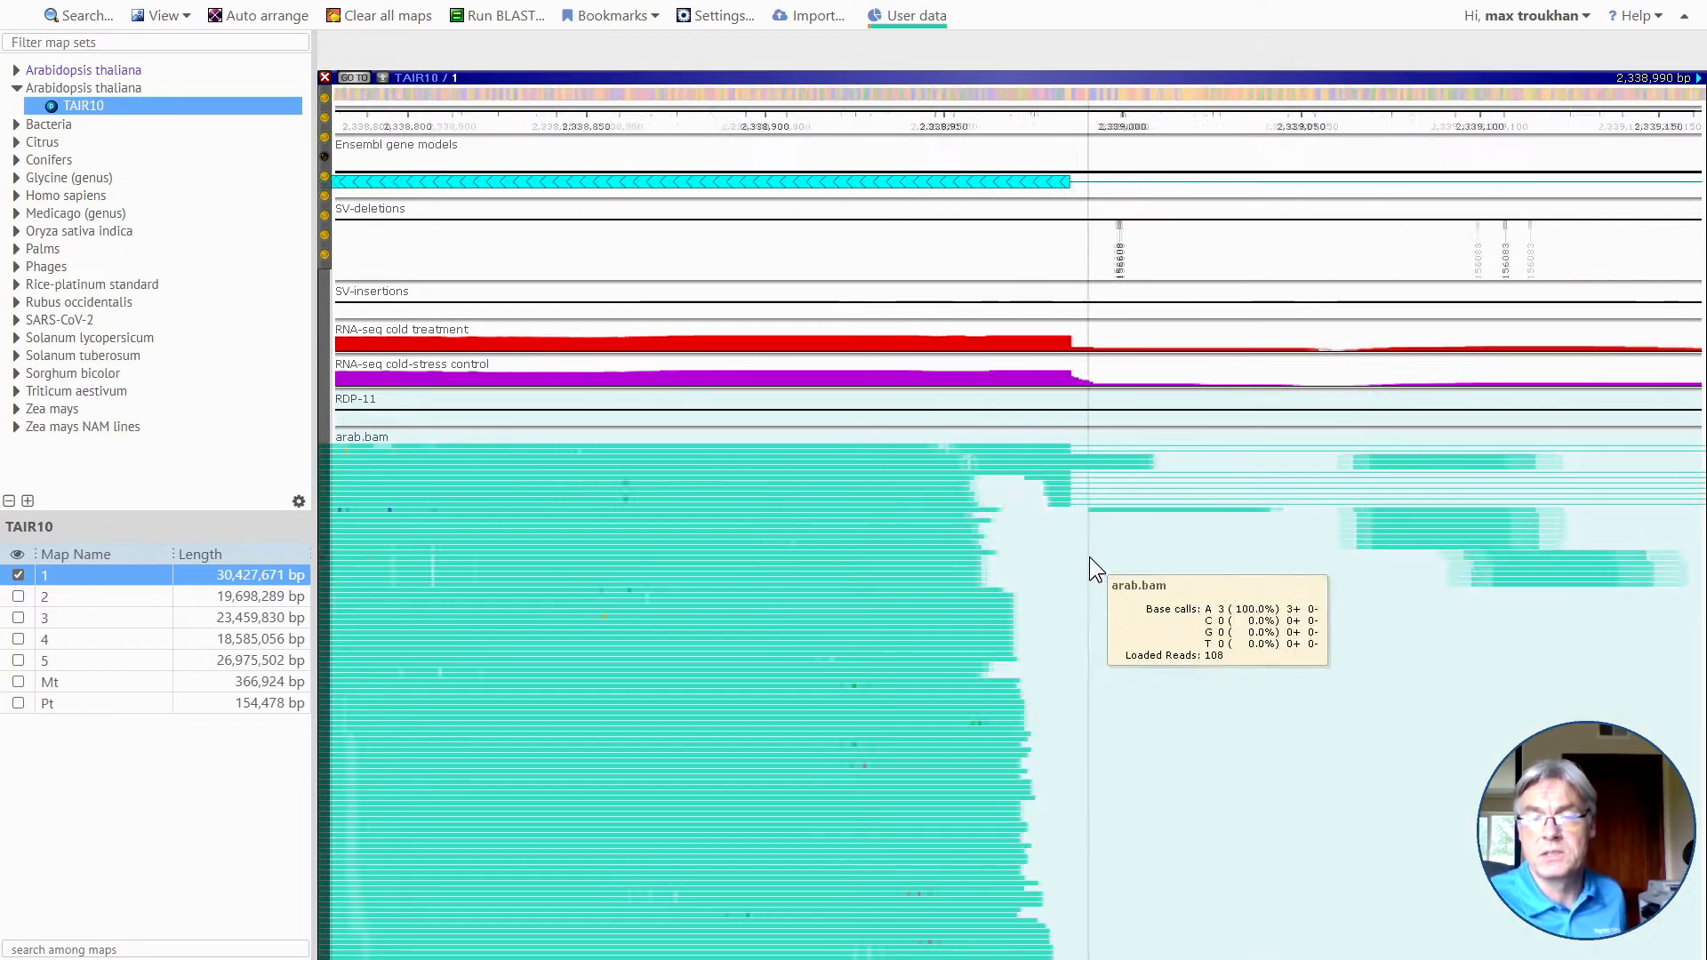
scroll(900, 759, down, 1)
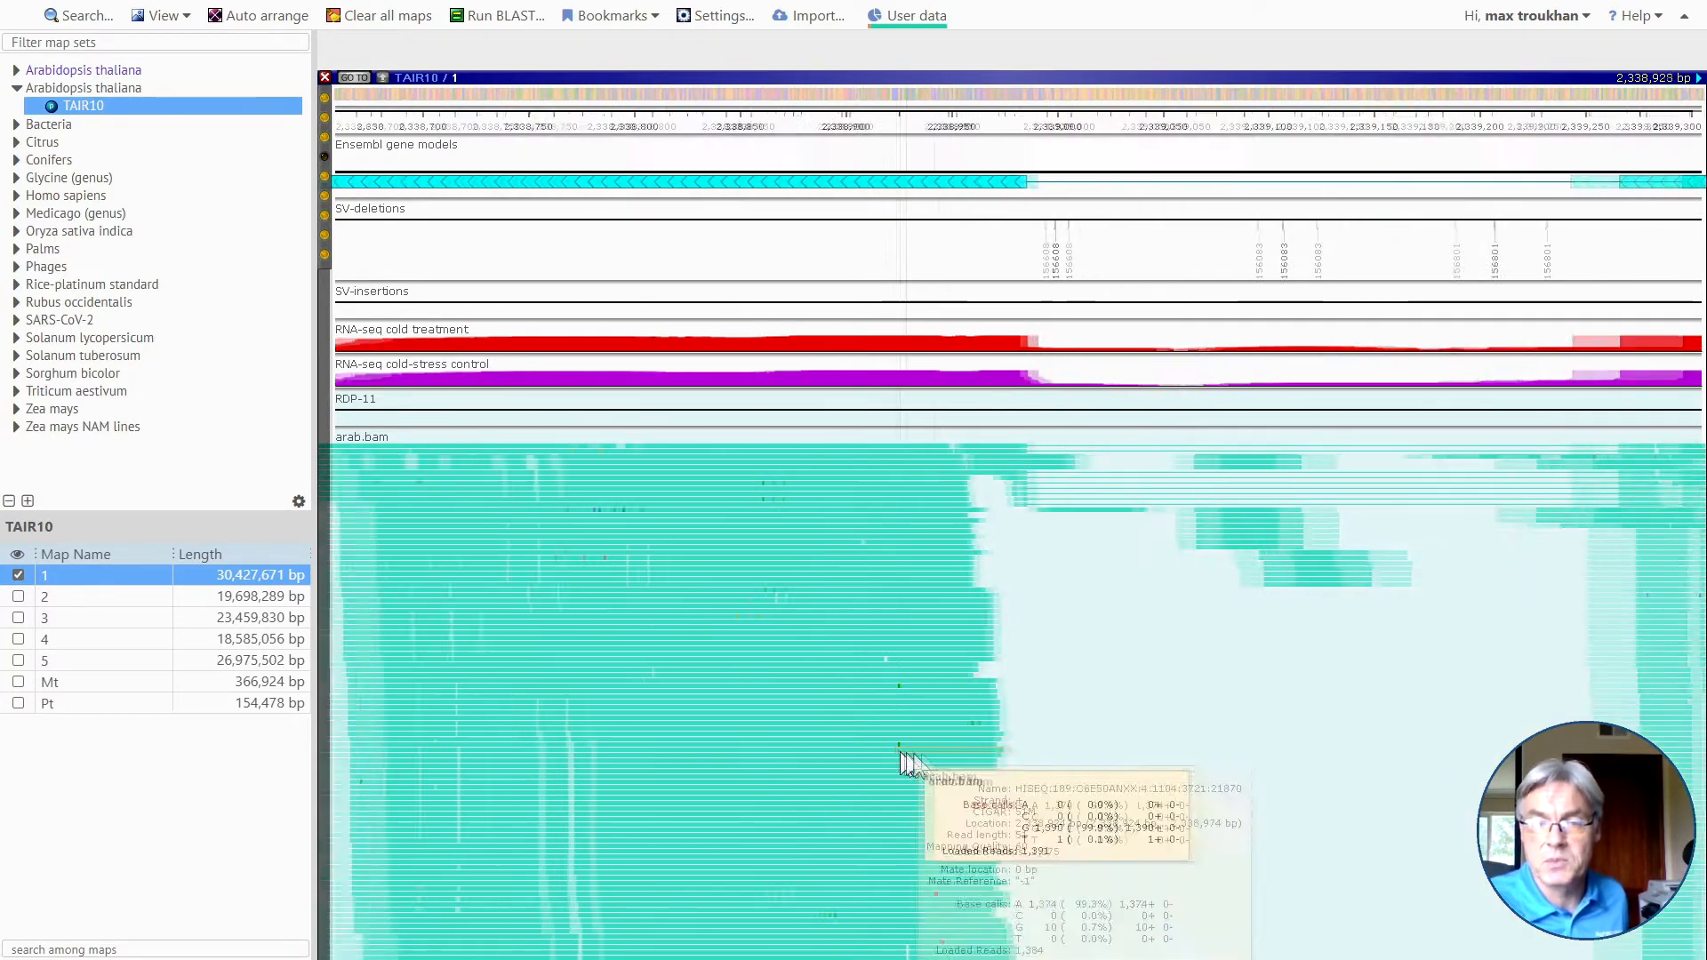
scroll(957, 676, up, 3)
mouse_move(1002, 597)
mouse_down()
mouse_move(1002, 574)
mouse_move(983, 570)
mouse_up()
scroll(970, 658, down, 2)
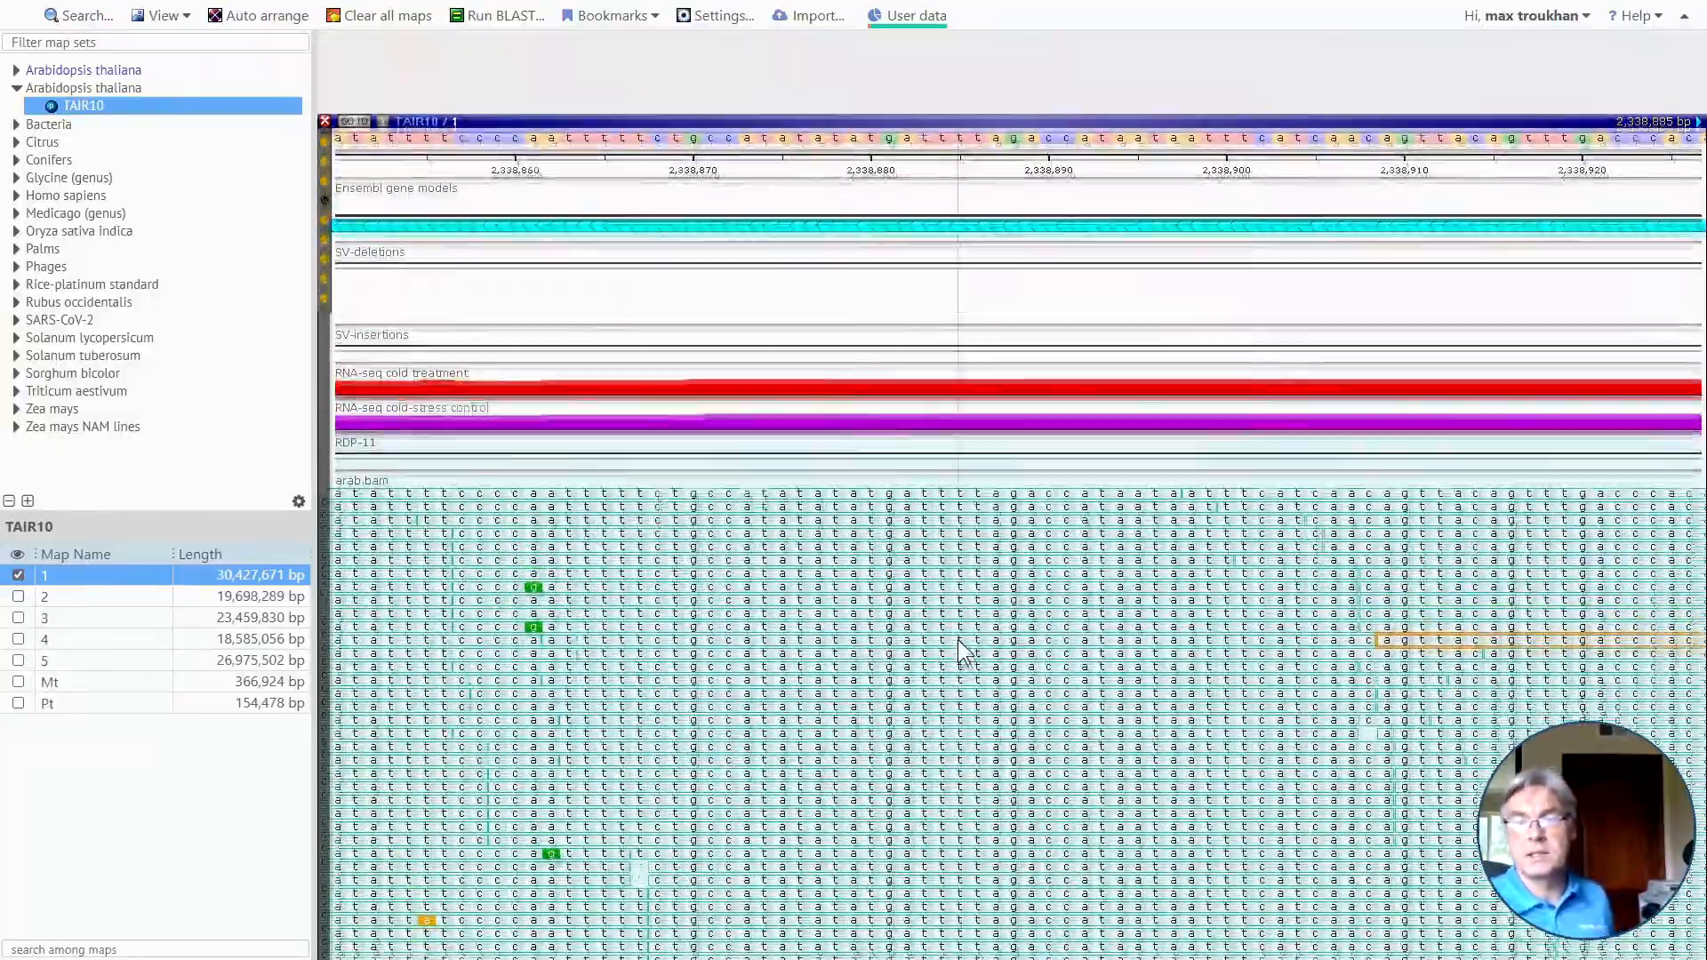
mouse_move(967, 646)
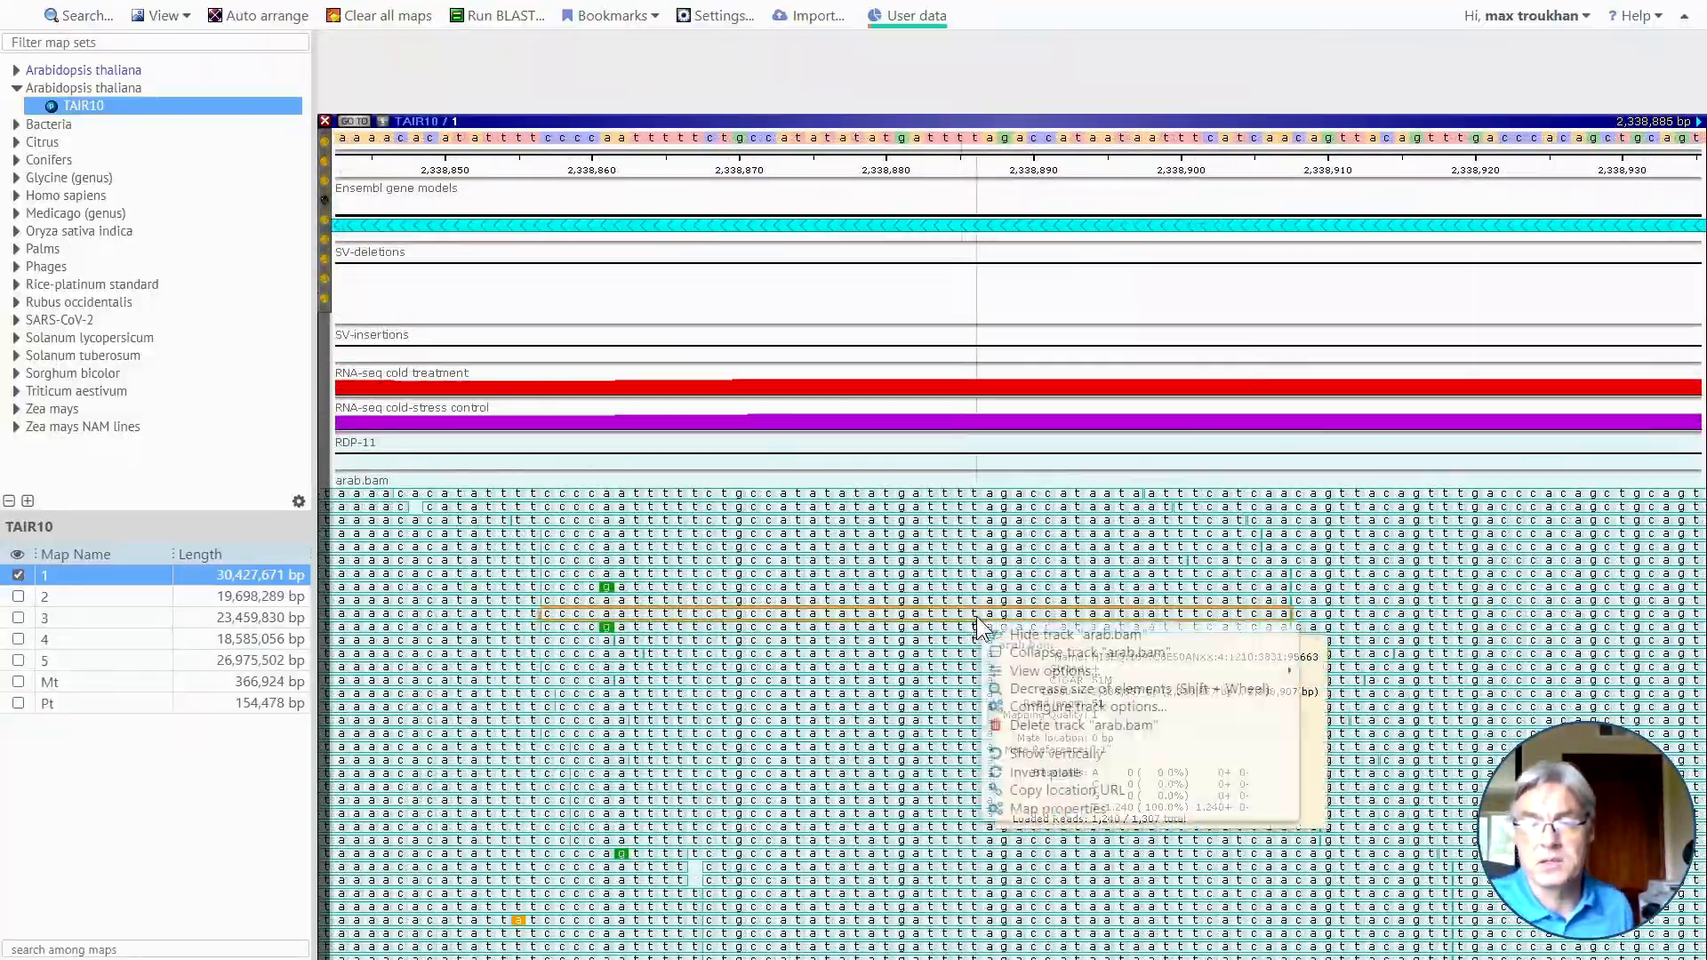
right_click(981, 625)
mouse_move(1103, 673)
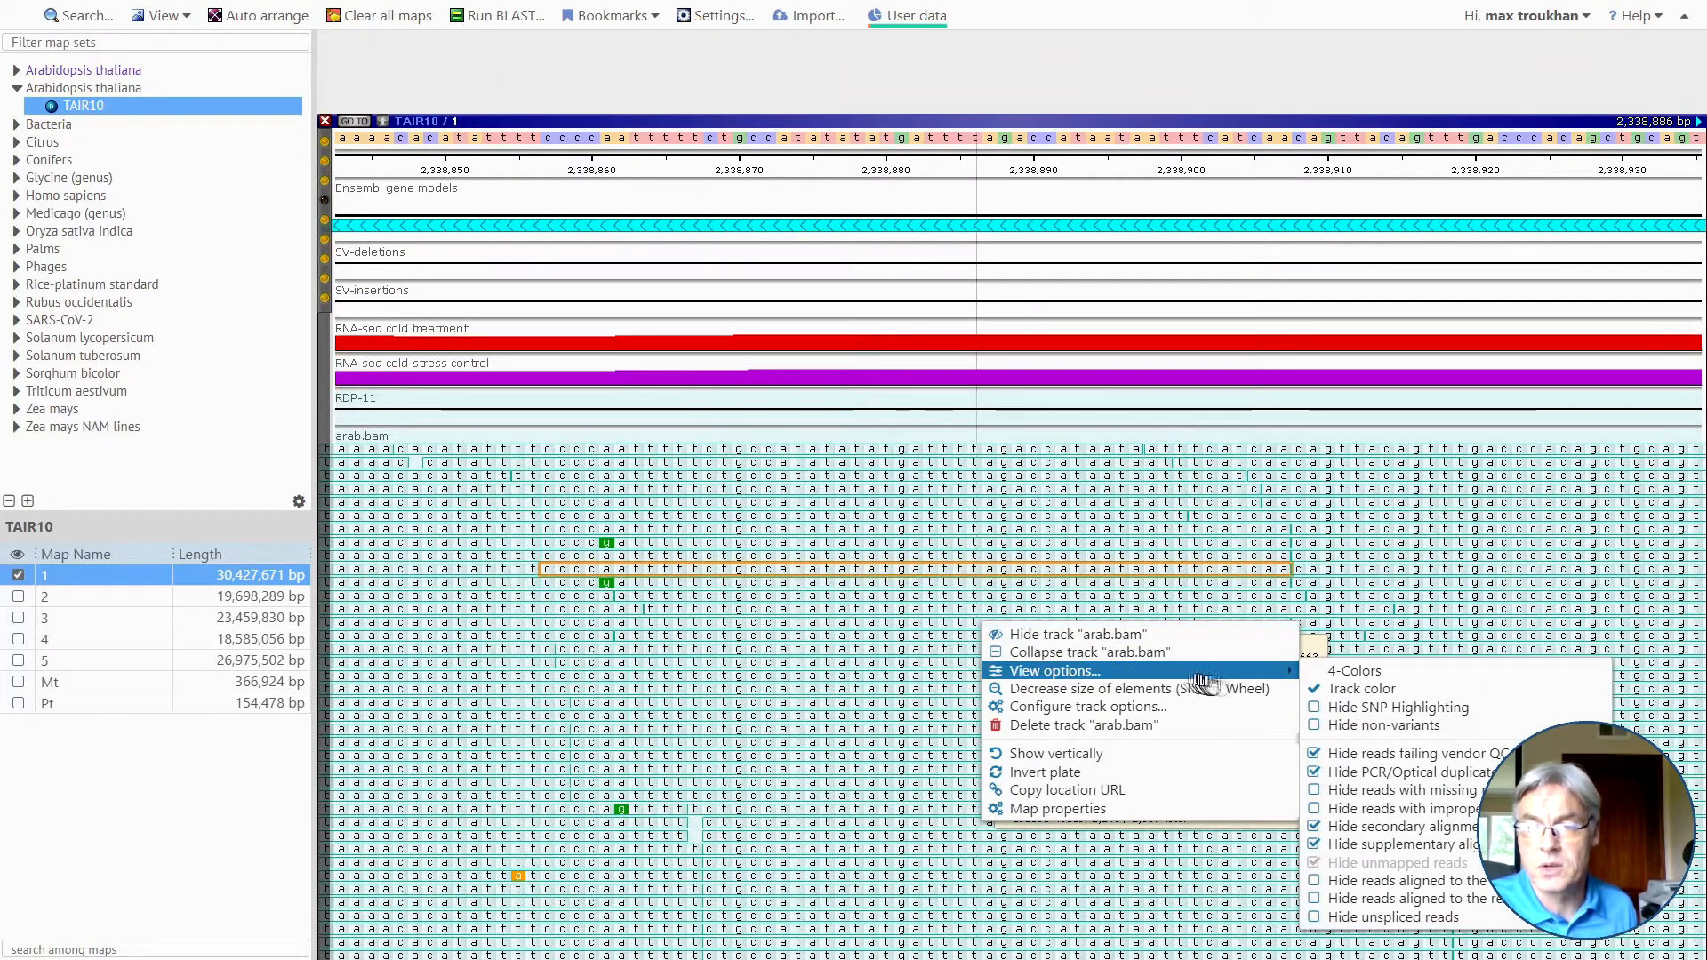
click(1360, 732)
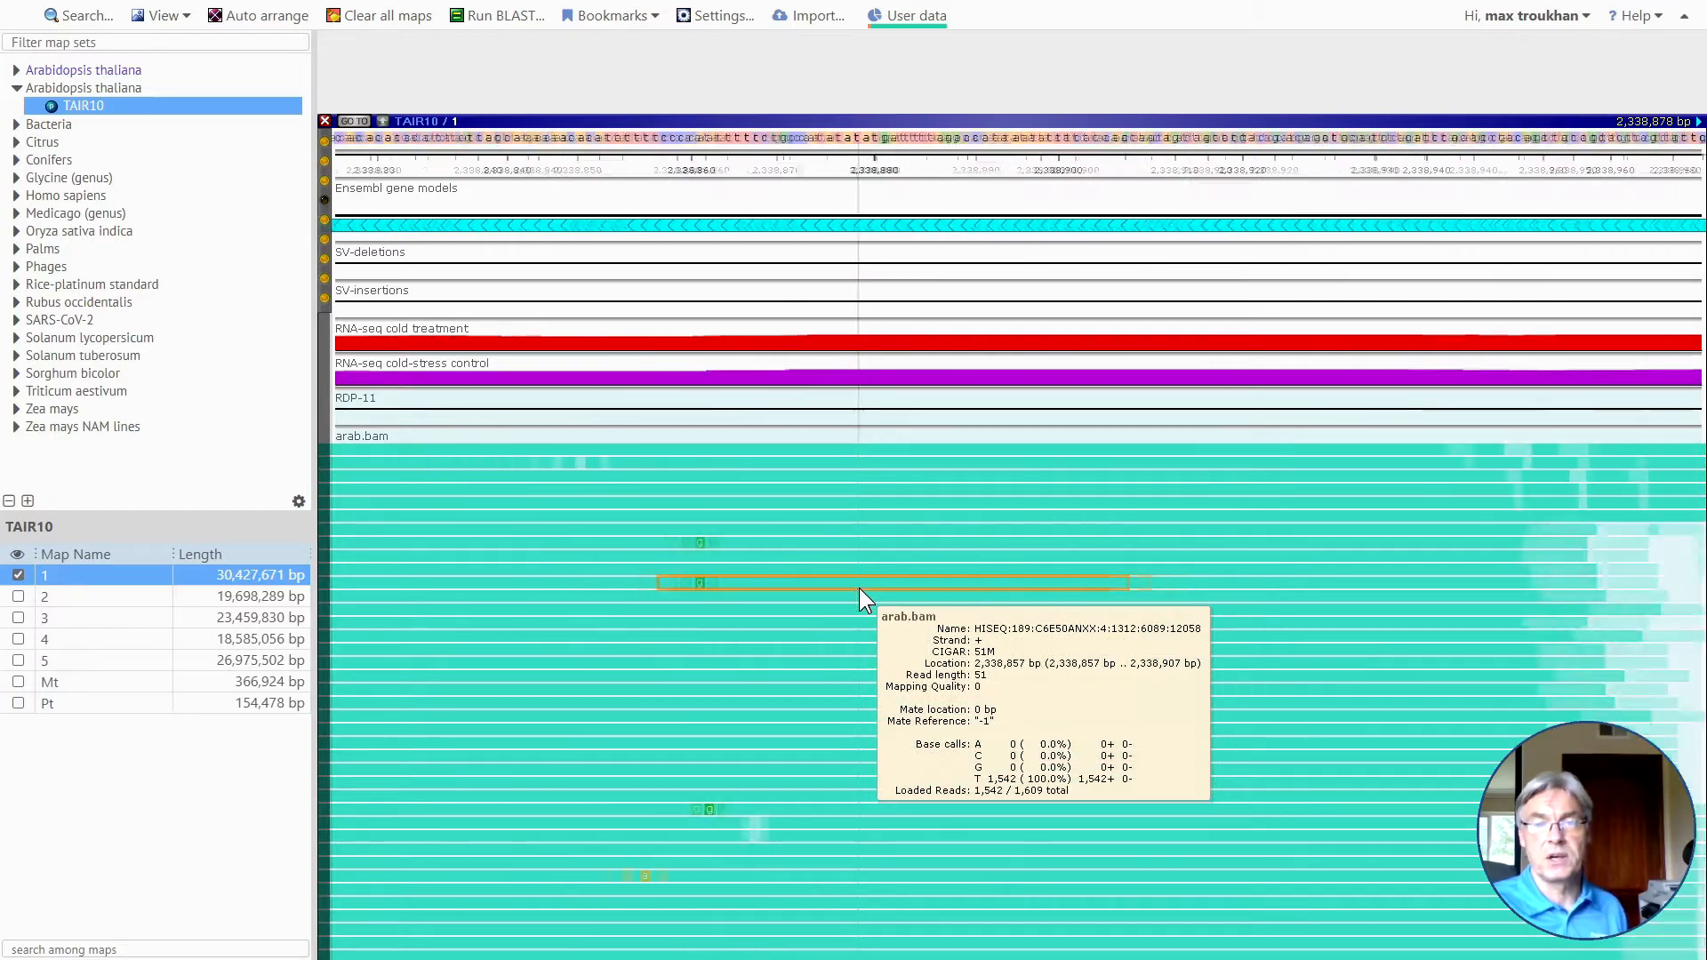
scroll(859, 588, down, 5)
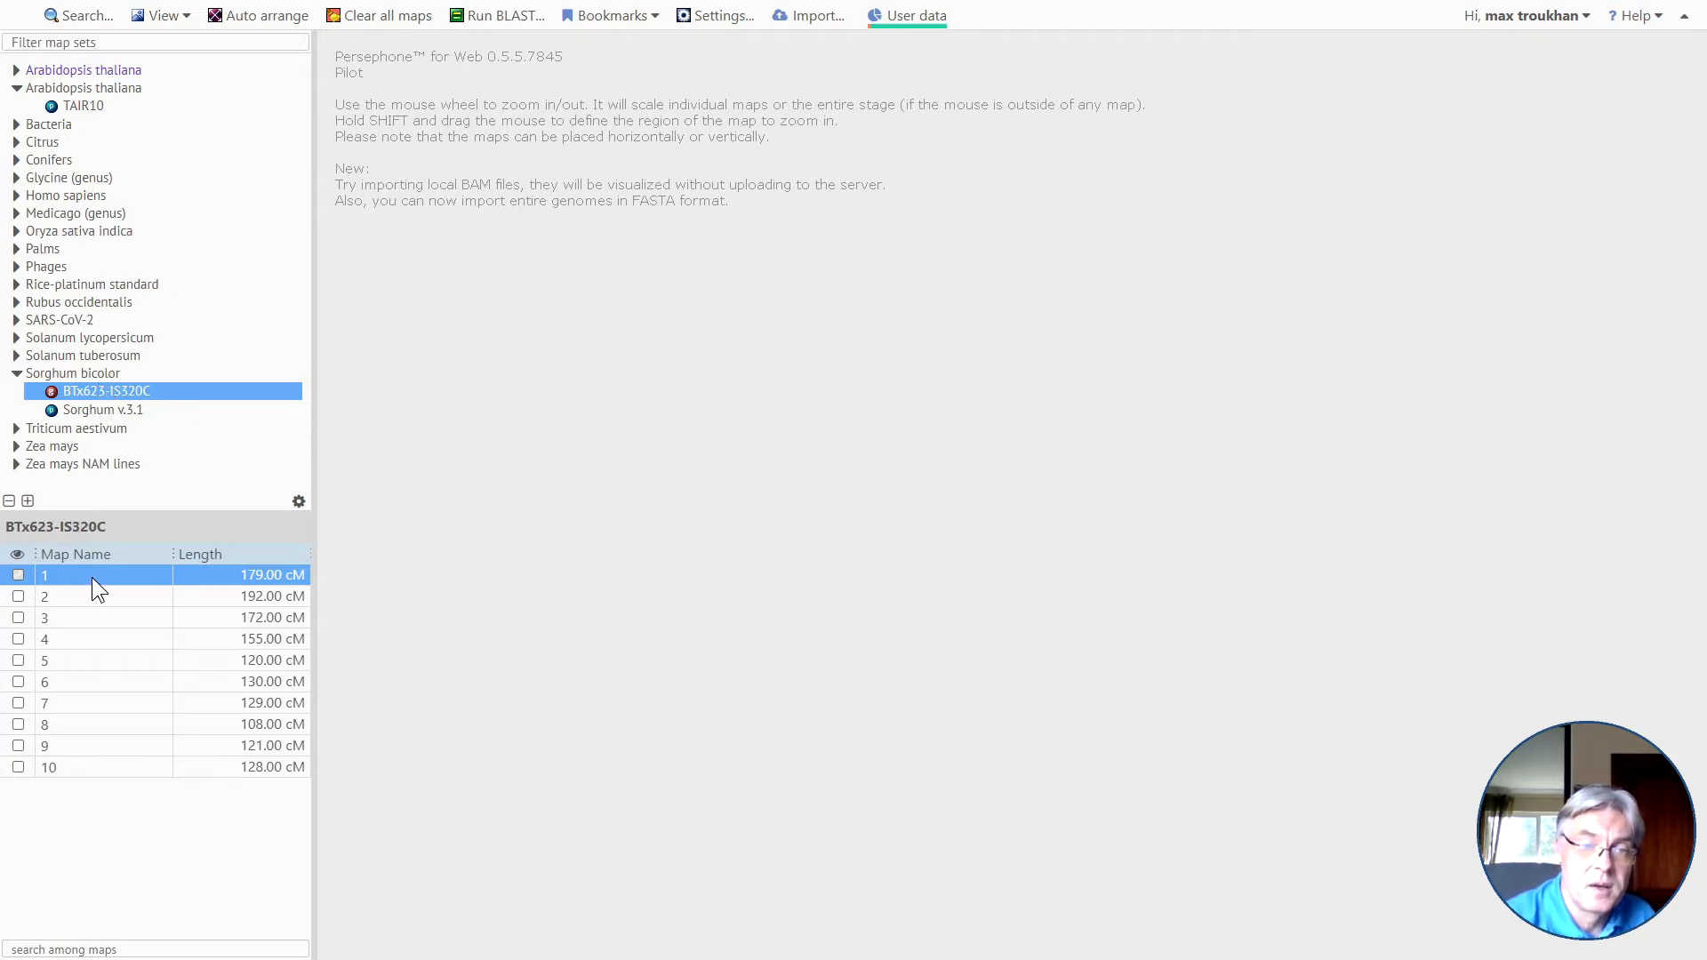
Display Sorghum v.3.1 Chr01 alongside BTx623-IS320C map 1 and widen the gap between the two maps.
click(85, 409)
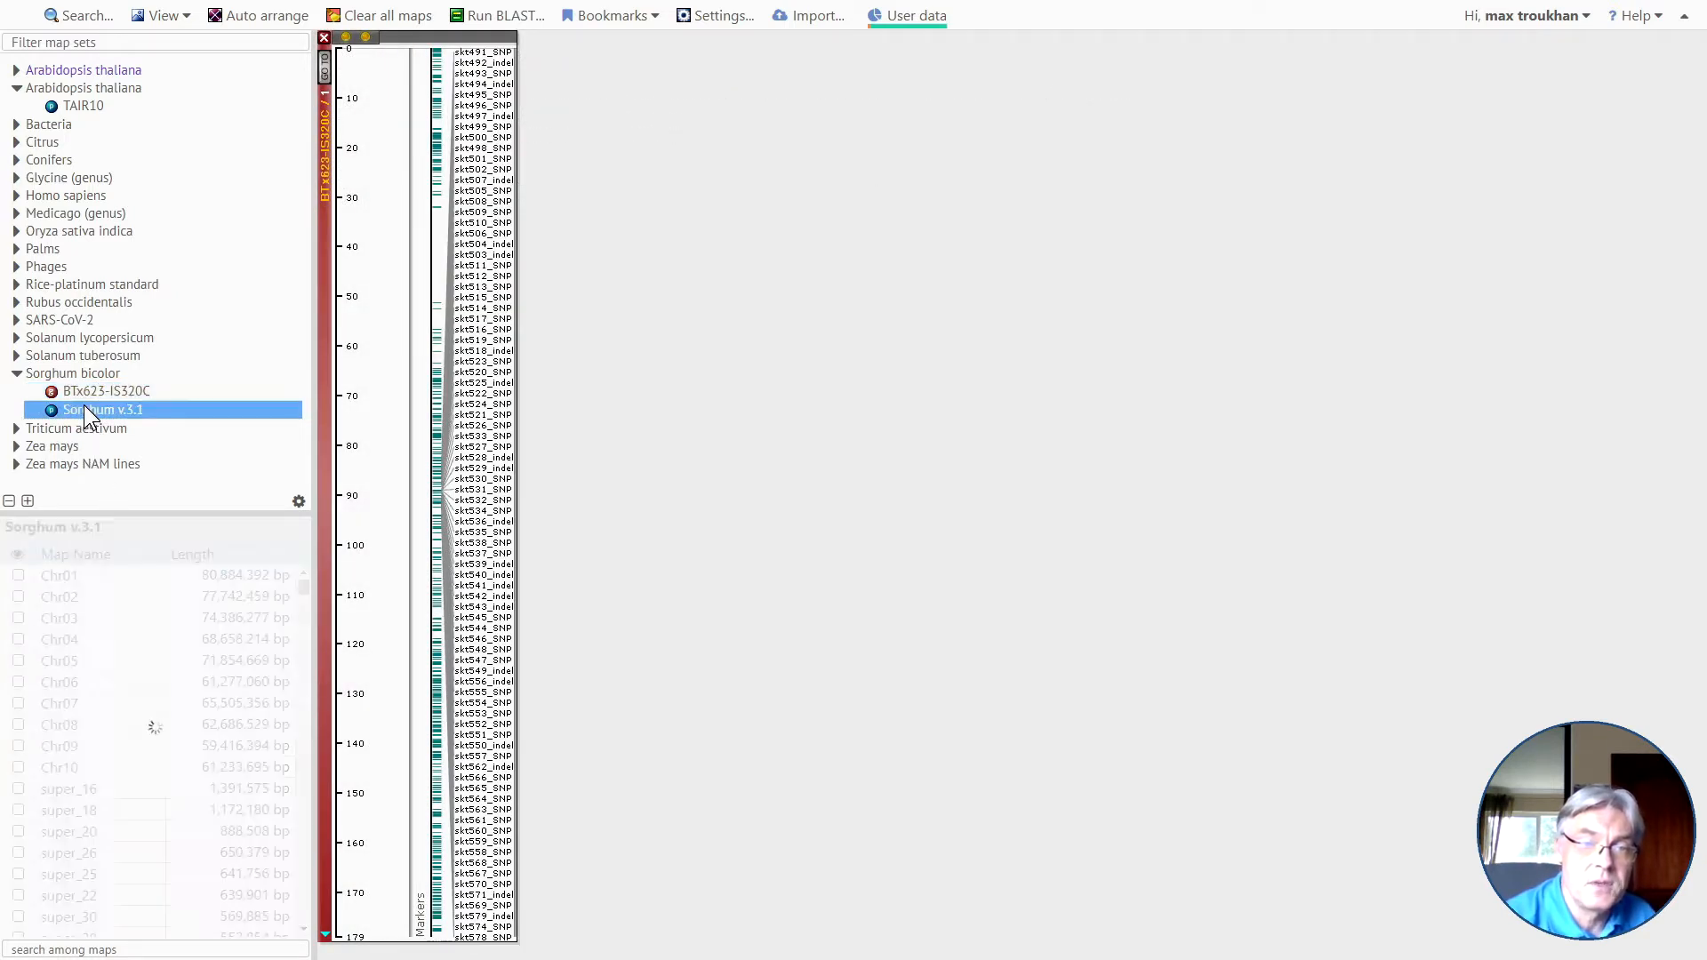
click(104, 576)
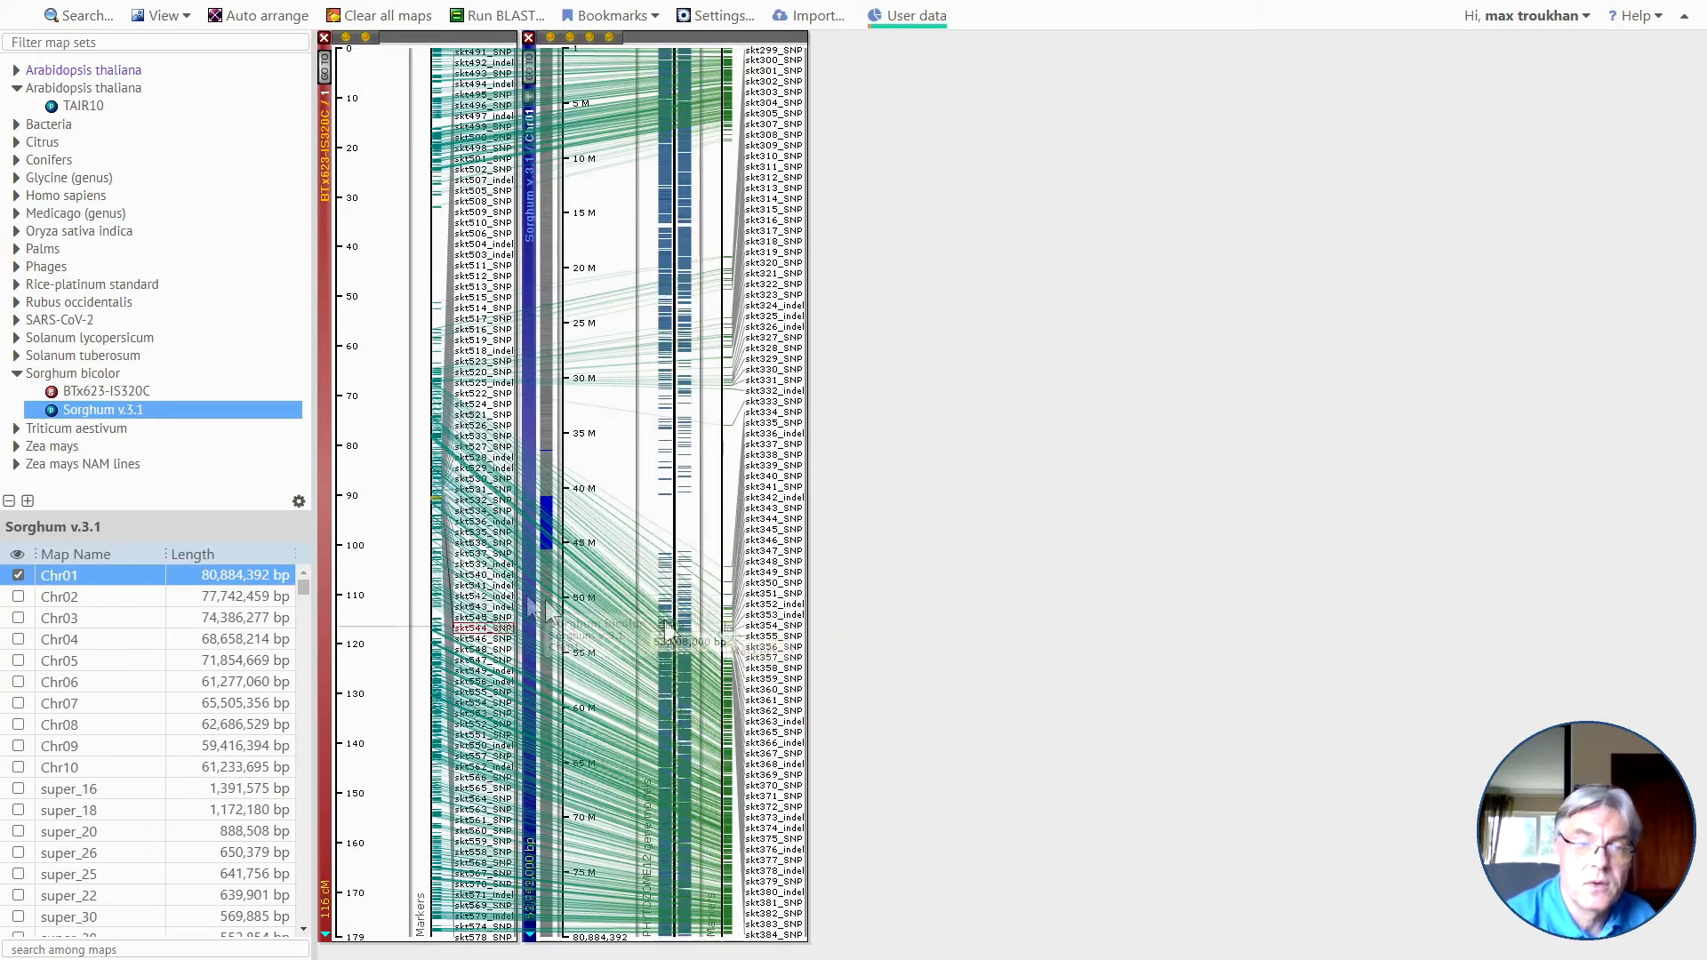
drag(642, 516, 782, 515)
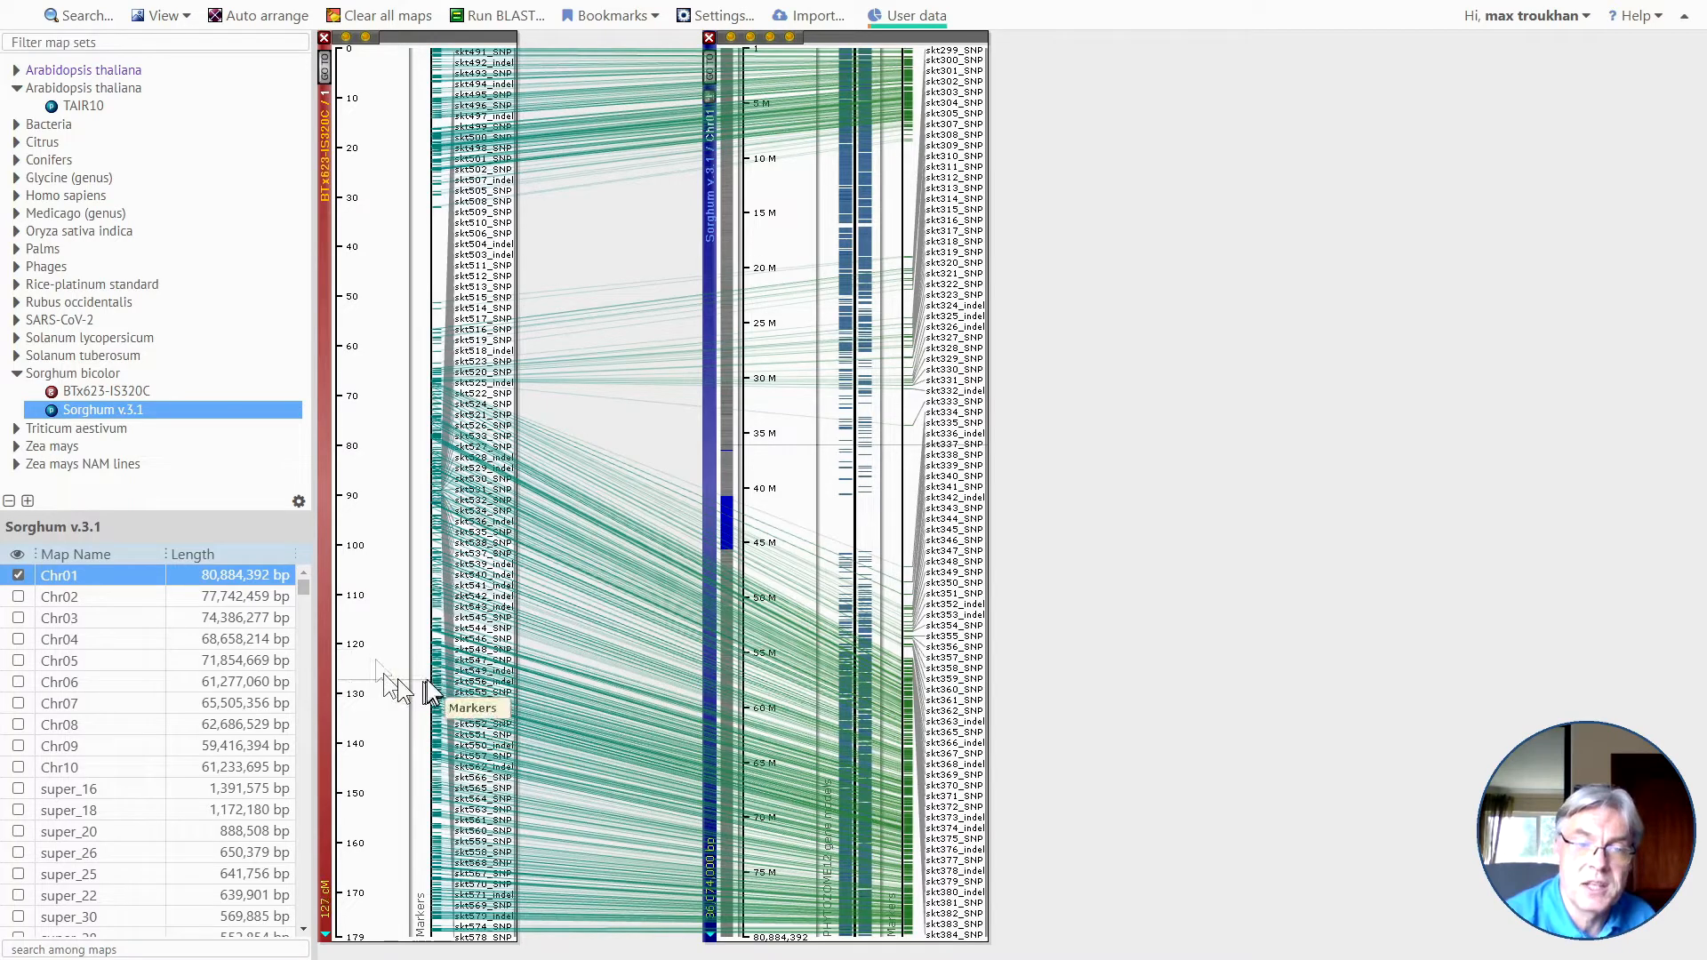
Rearrange the two sorghum maps, moving BTx623-IS320C map 1 to the opposite side of Chr01.
drag(381, 751, 407, 743)
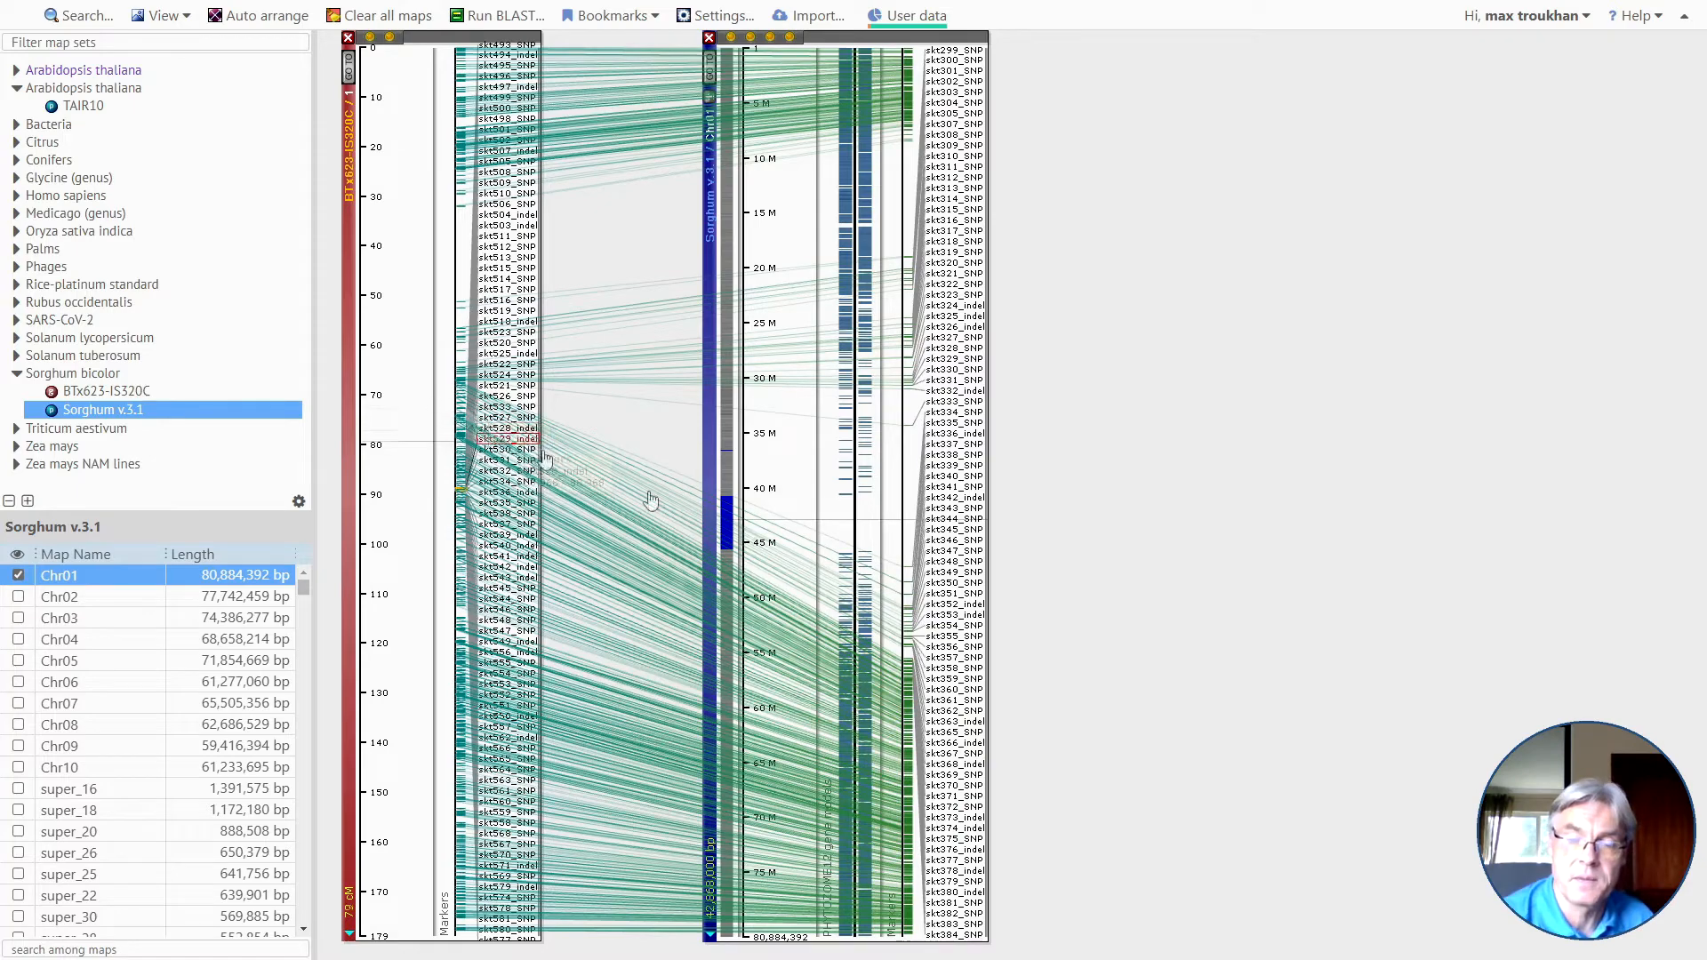
drag(946, 736, 950, 743)
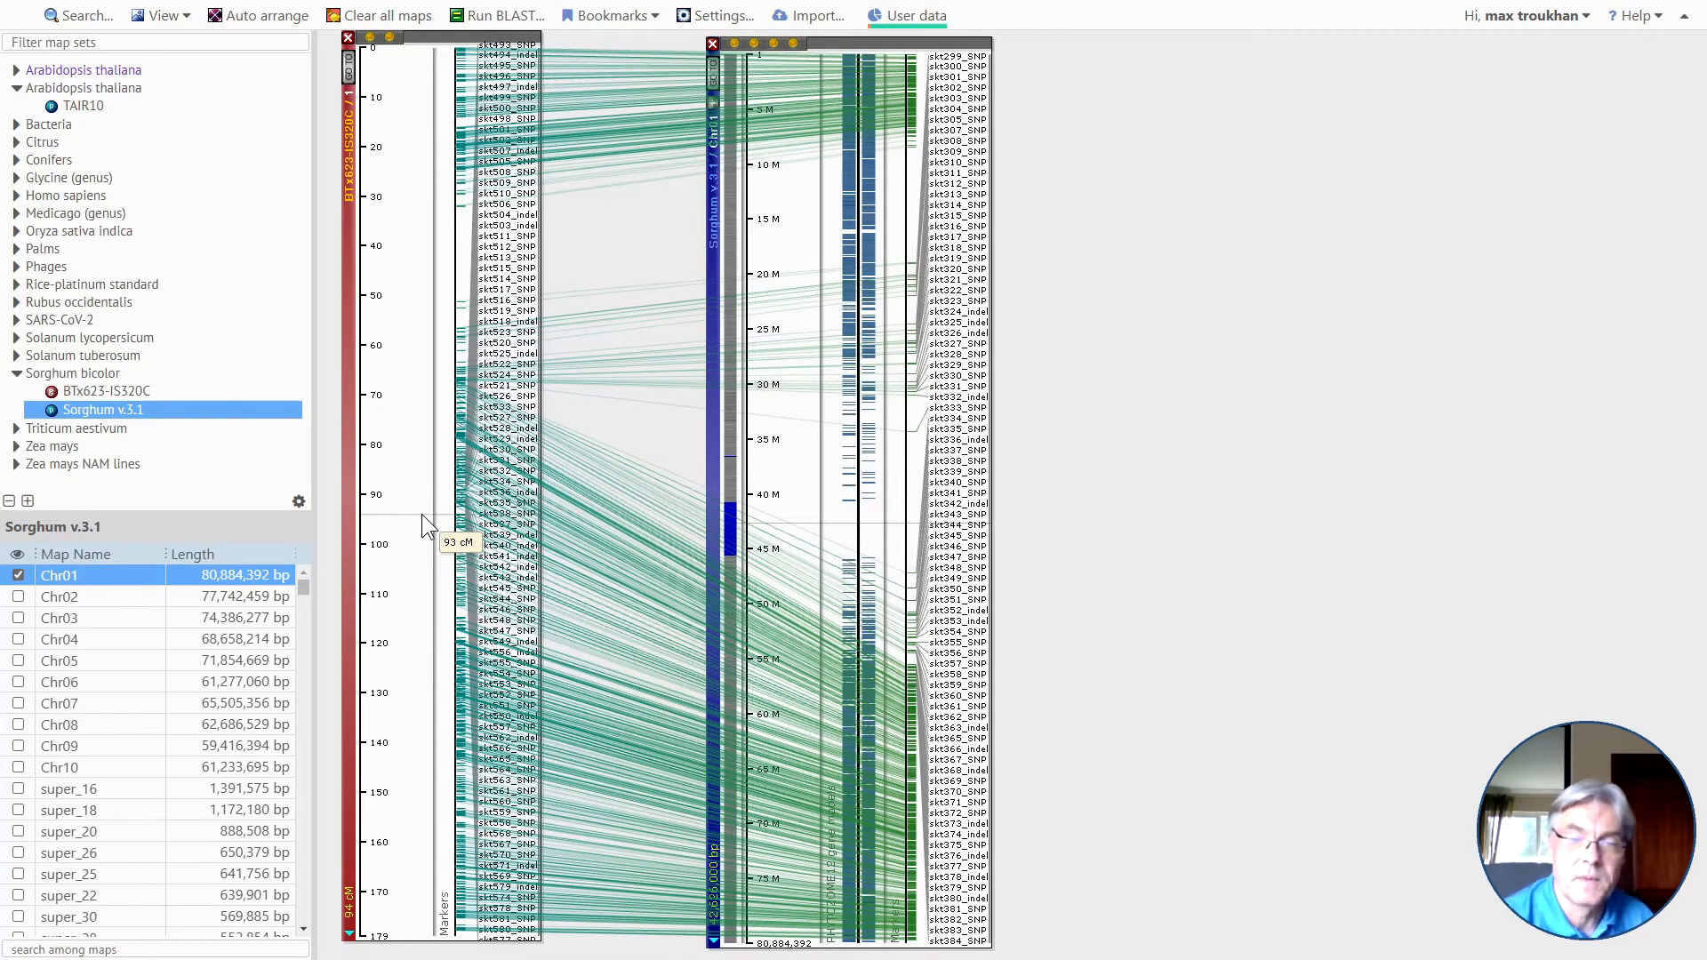
drag(422, 514, 1277, 586)
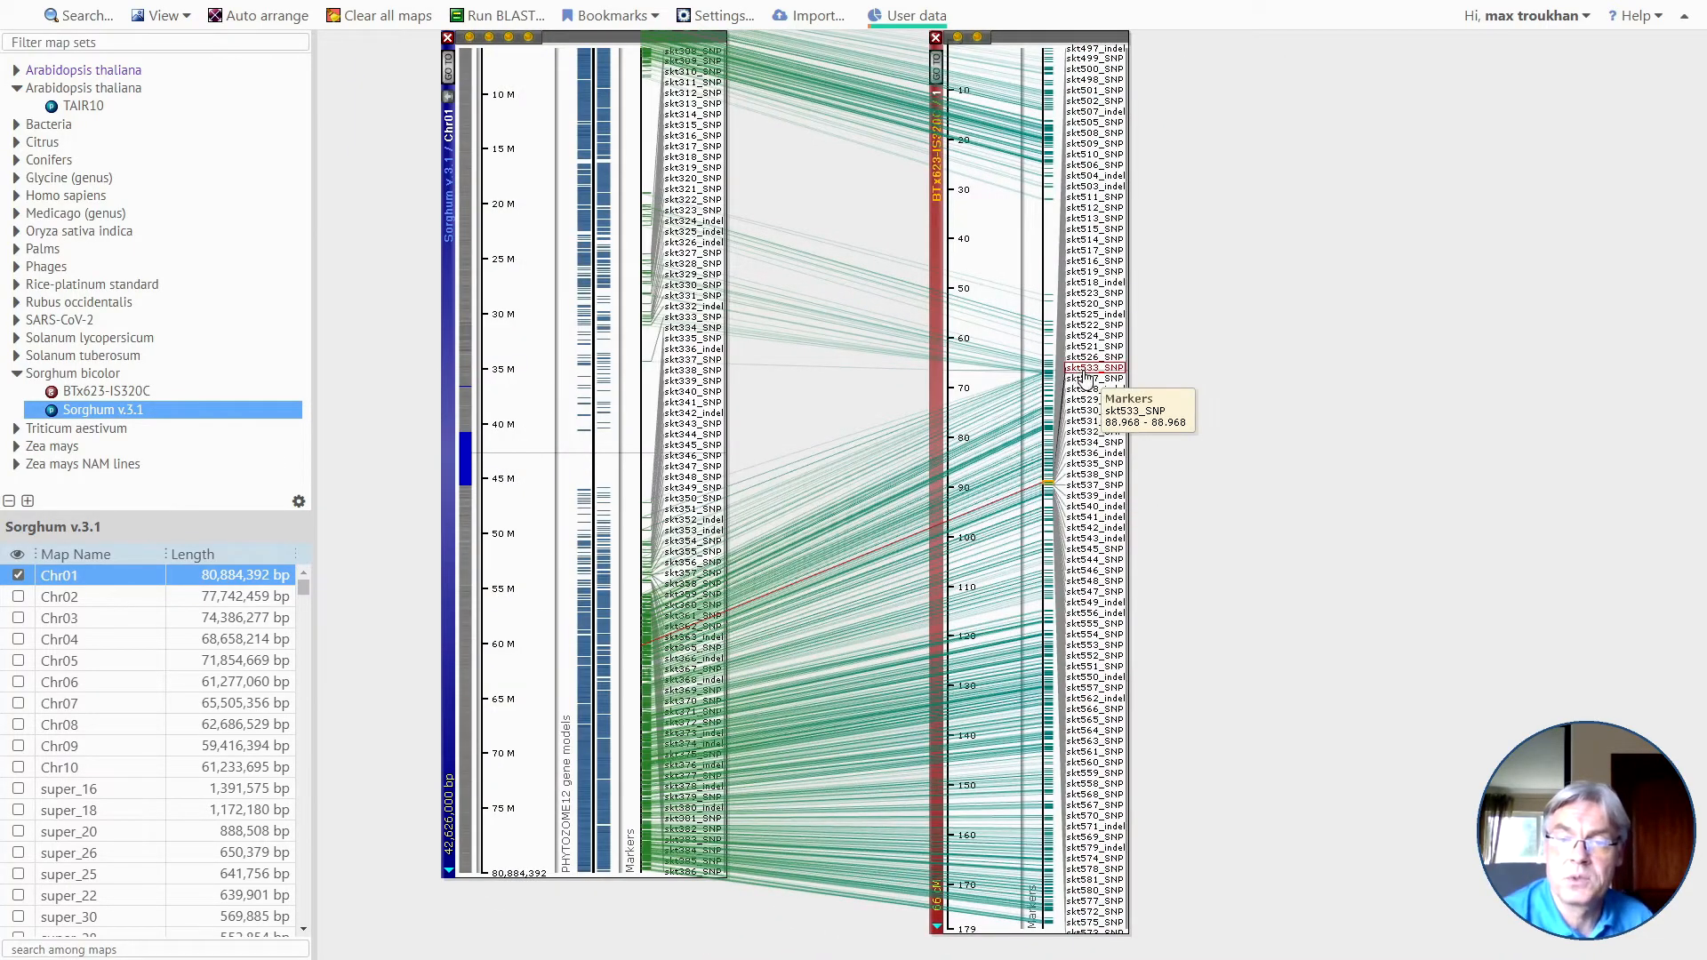
Open the details of marker skt436_indel on BTx623-IS320C map 1 and view its sequence.
scroll(1068, 383, up, 2)
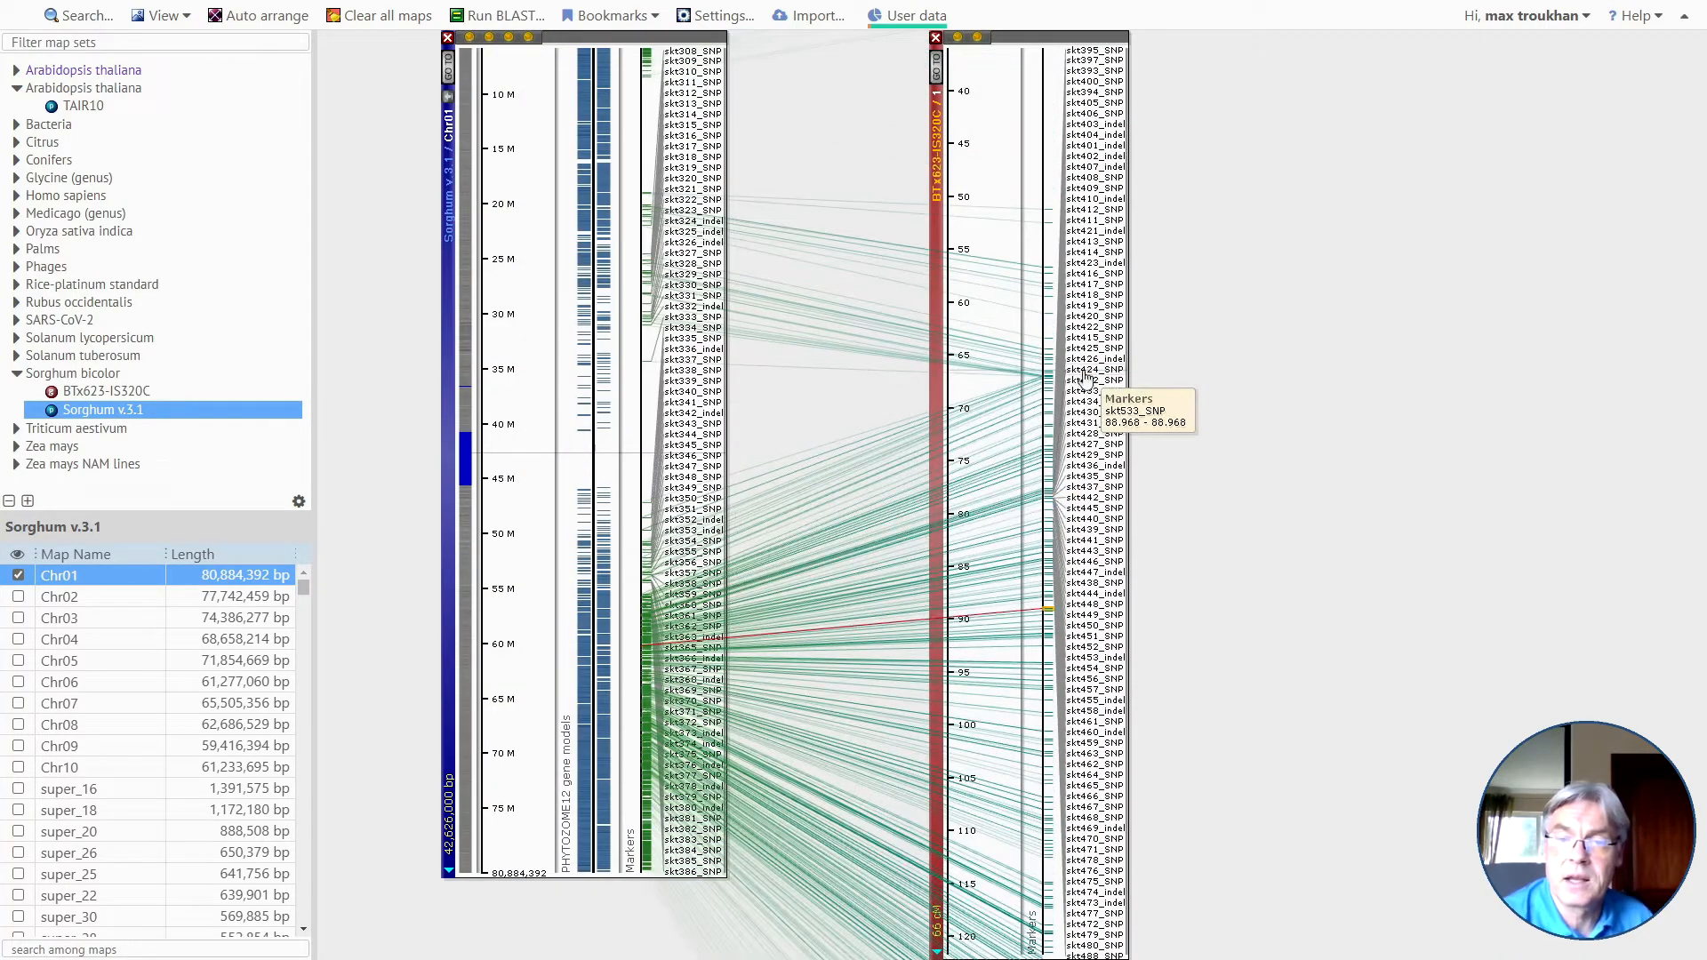
click(1092, 475)
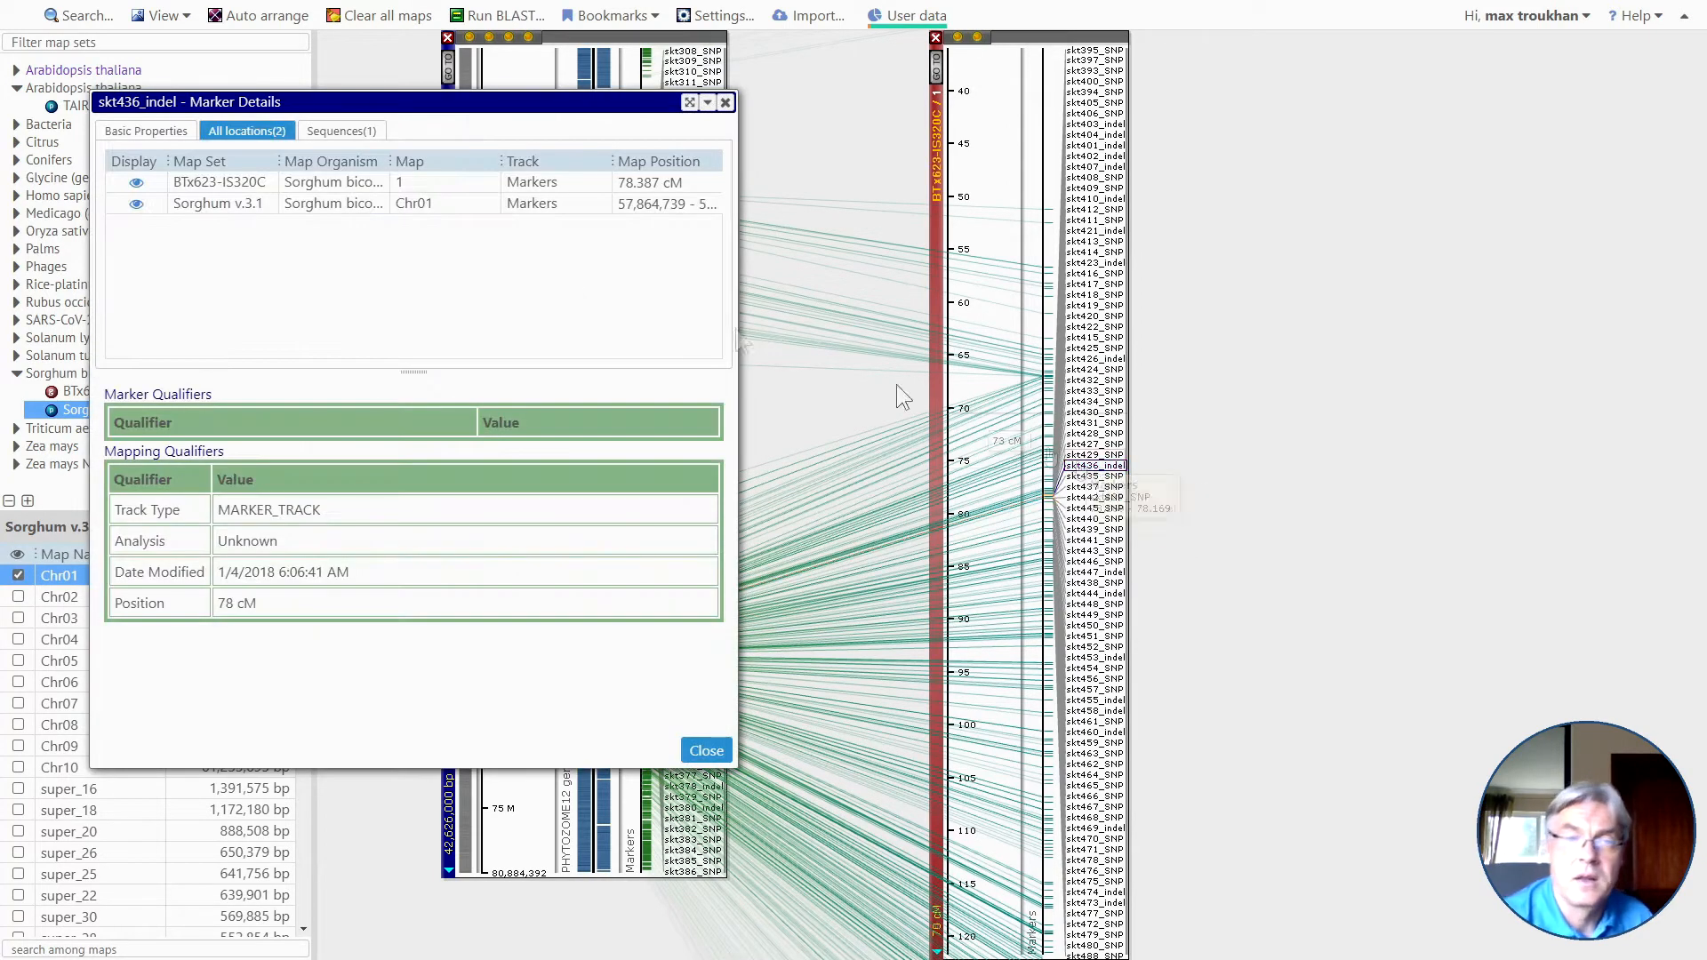
click(346, 138)
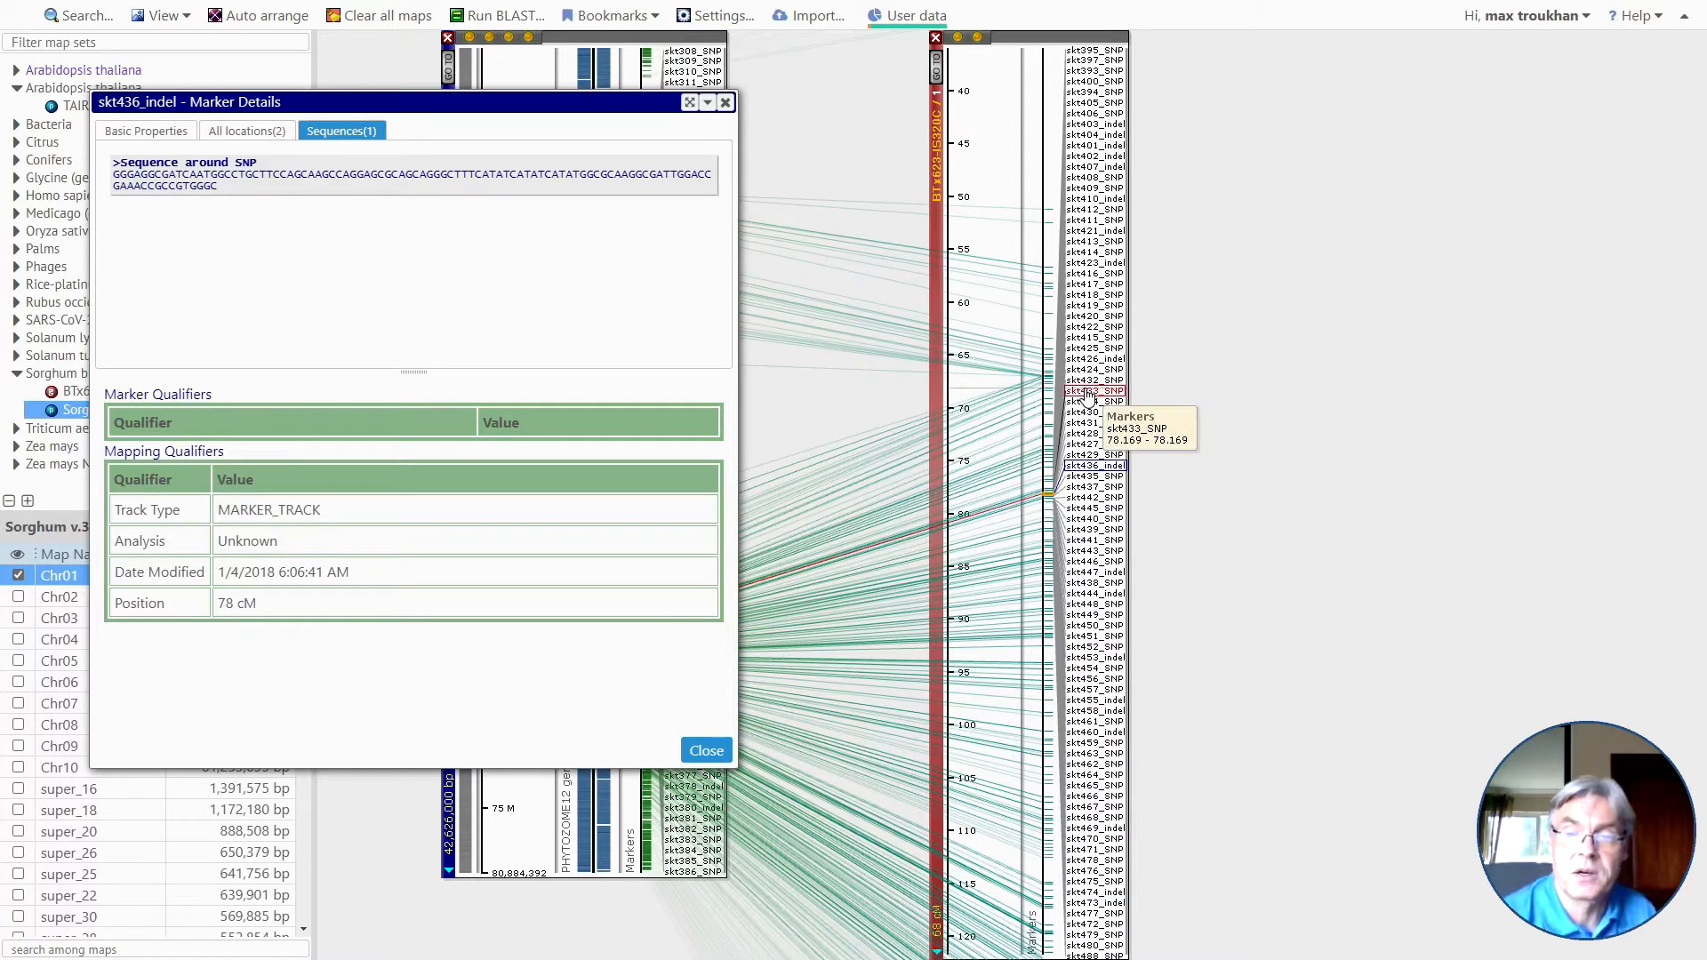
Move the skt436_indel details off the linked maps, review all of the marker's locations, and close the details.
mouse_move(394, 108)
mouse_down()
mouse_move(371, 175)
mouse_move(1191, 311)
mouse_move(1260, 228)
mouse_up()
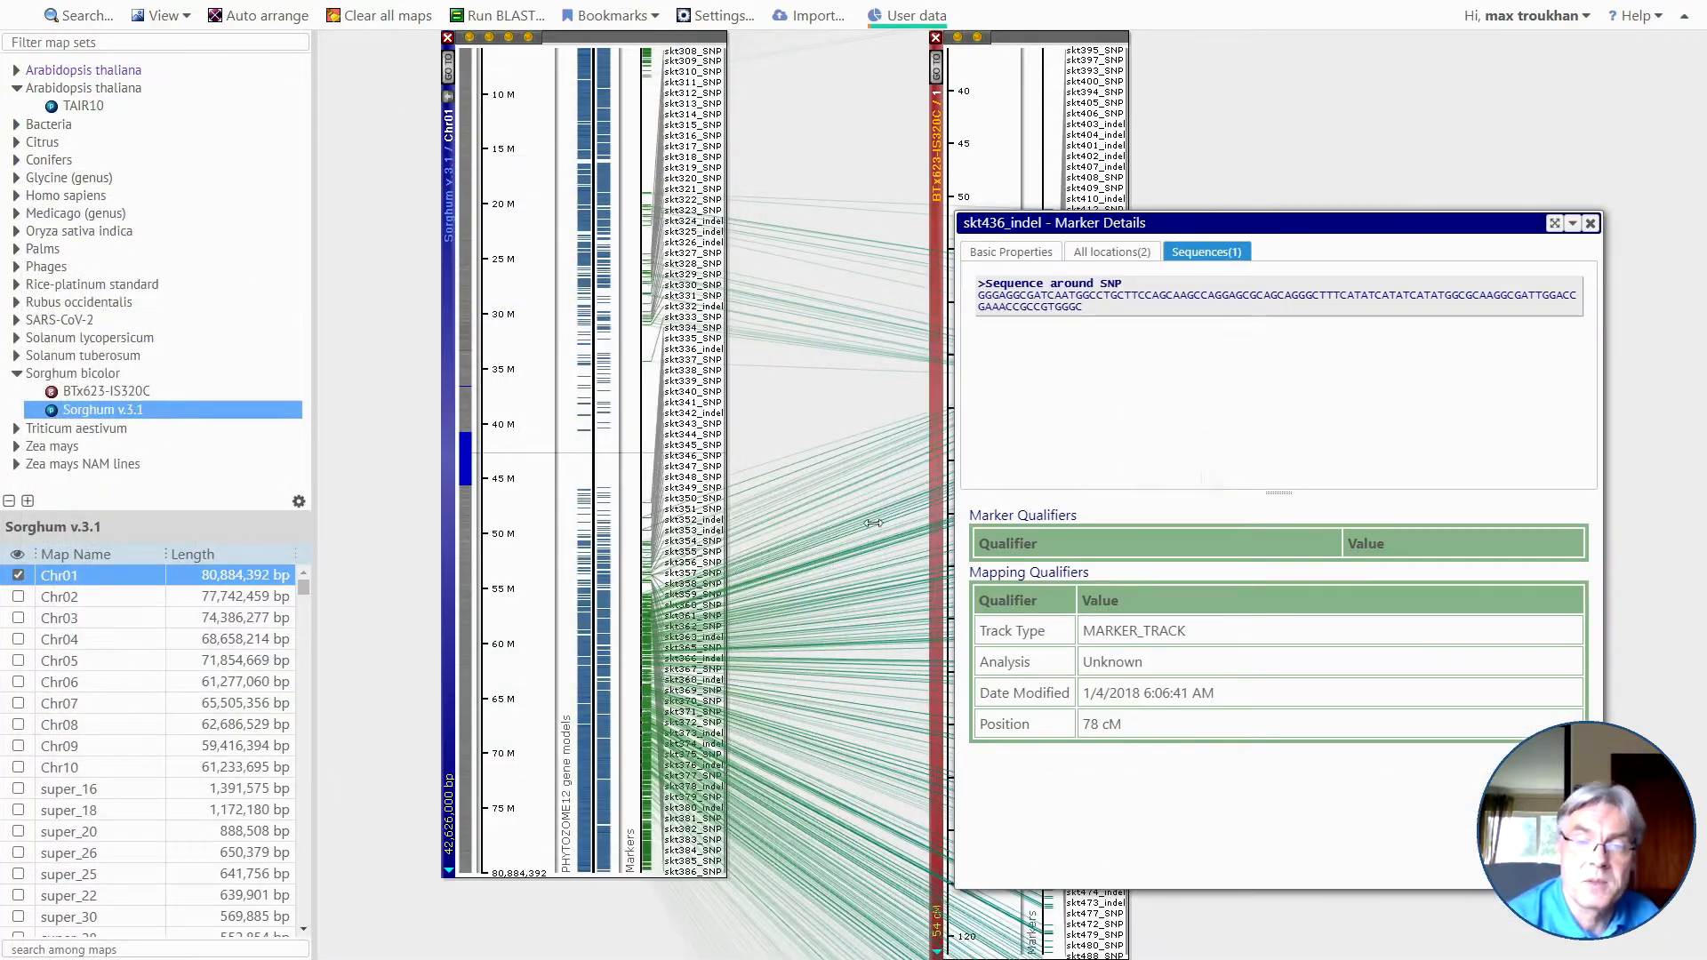
drag(1322, 231, 706, 152)
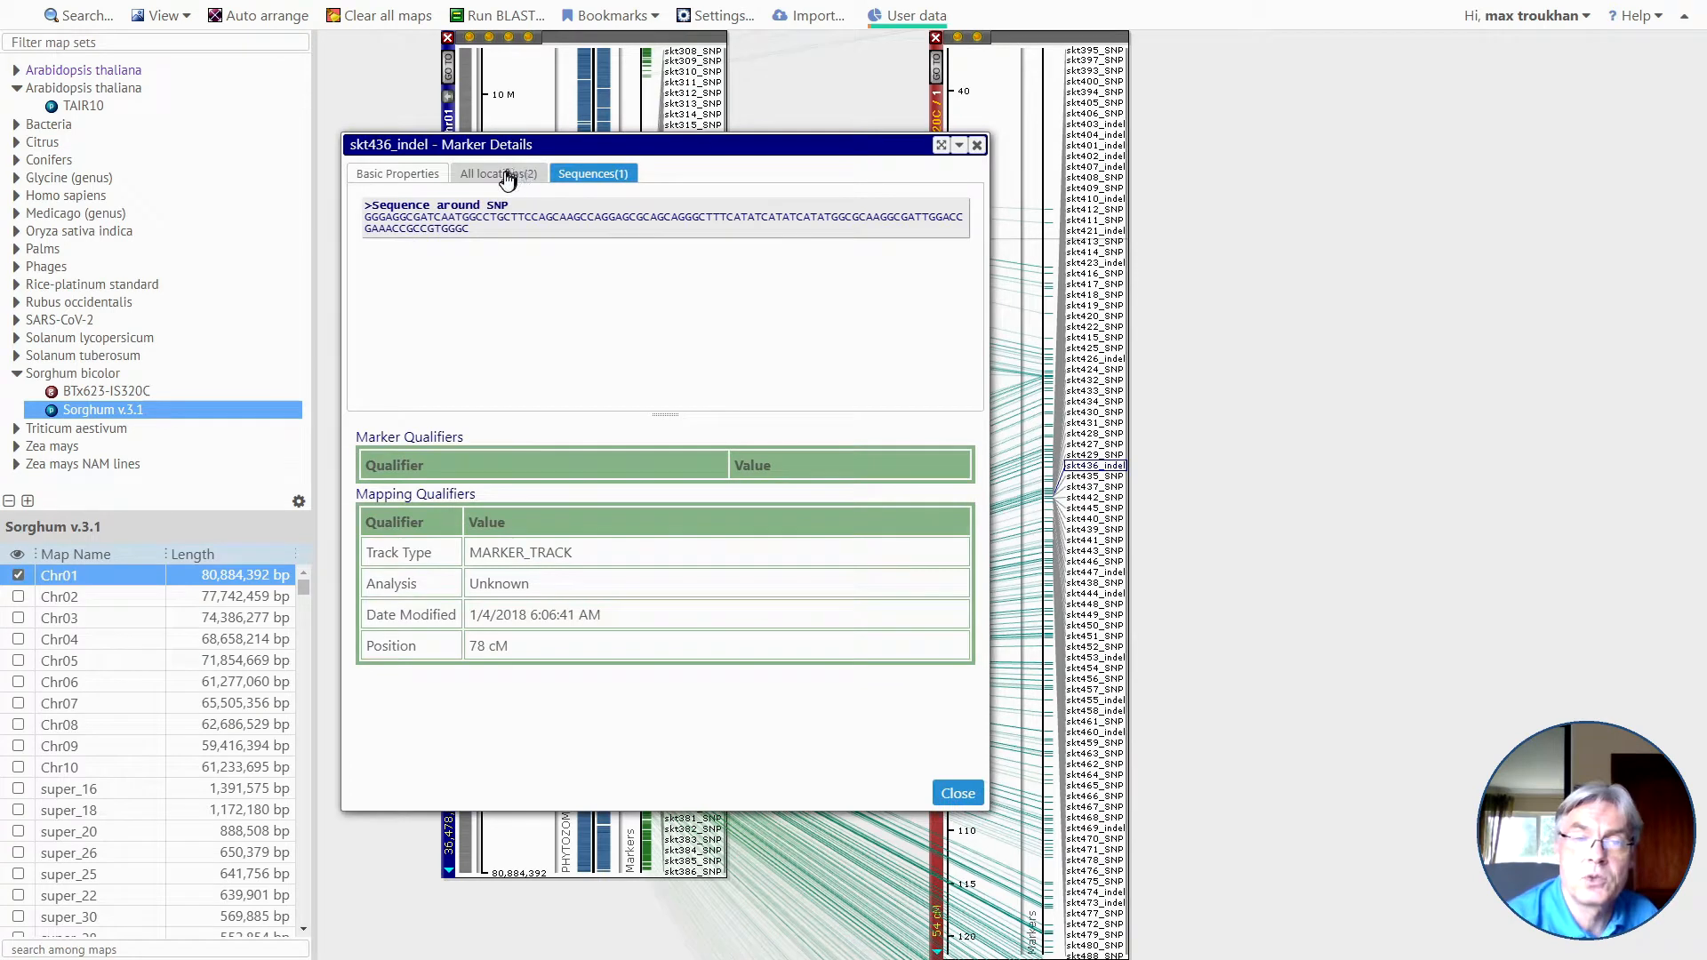
click(507, 176)
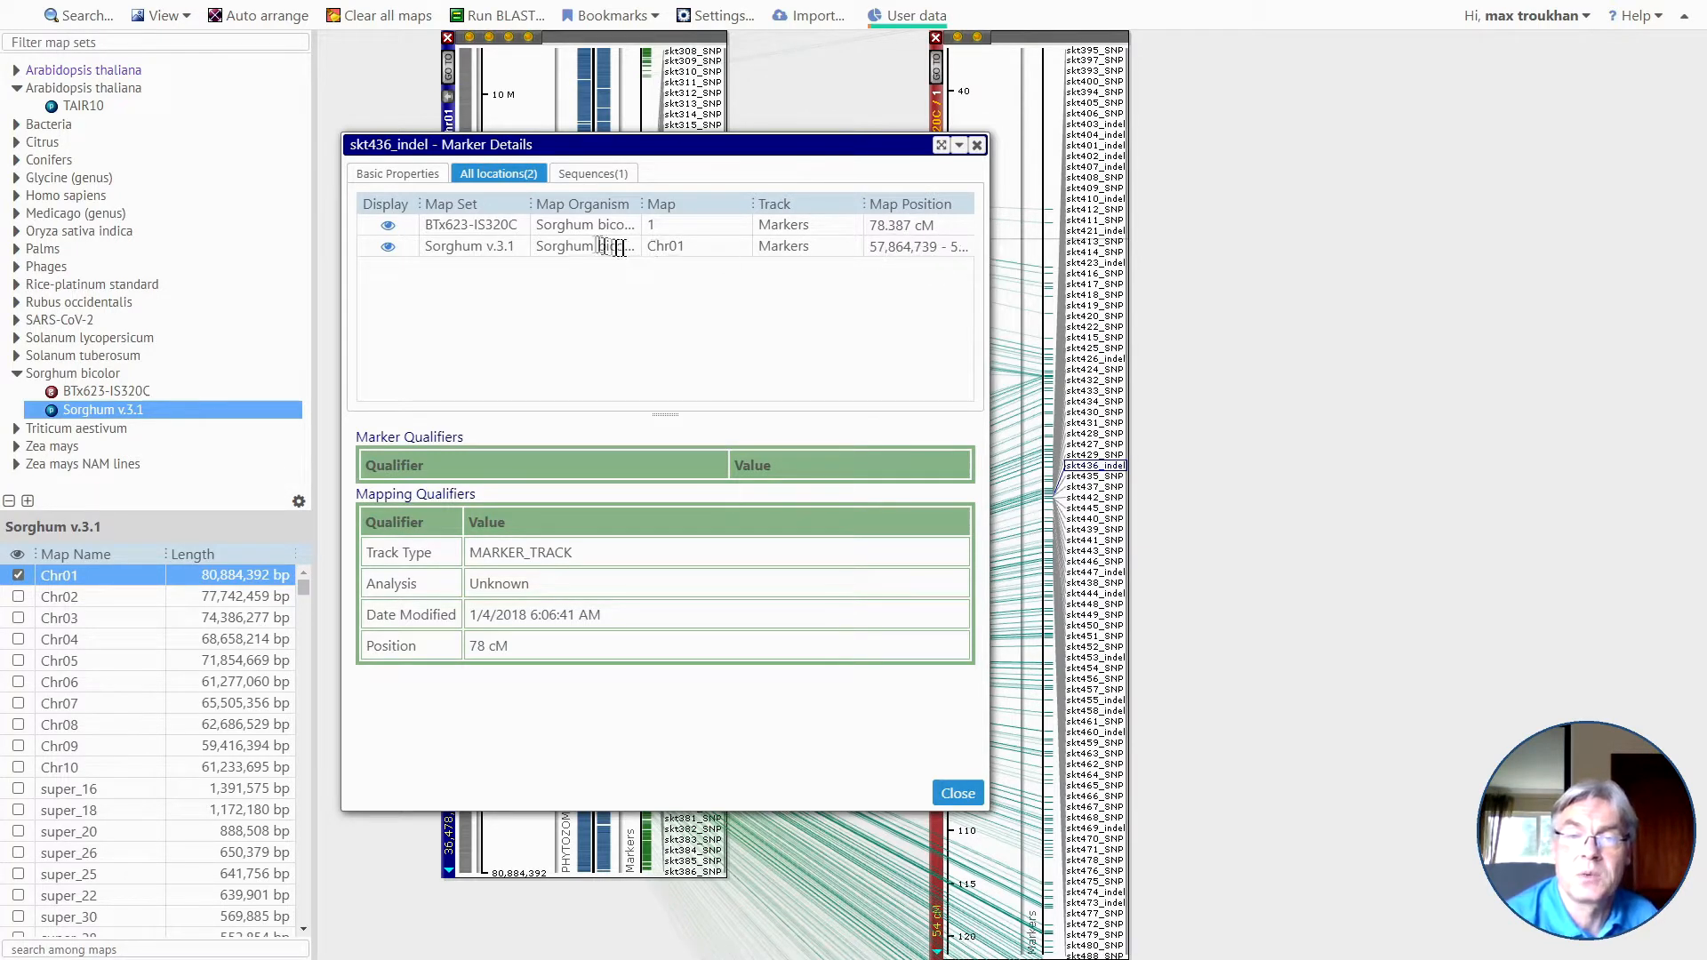
click(955, 793)
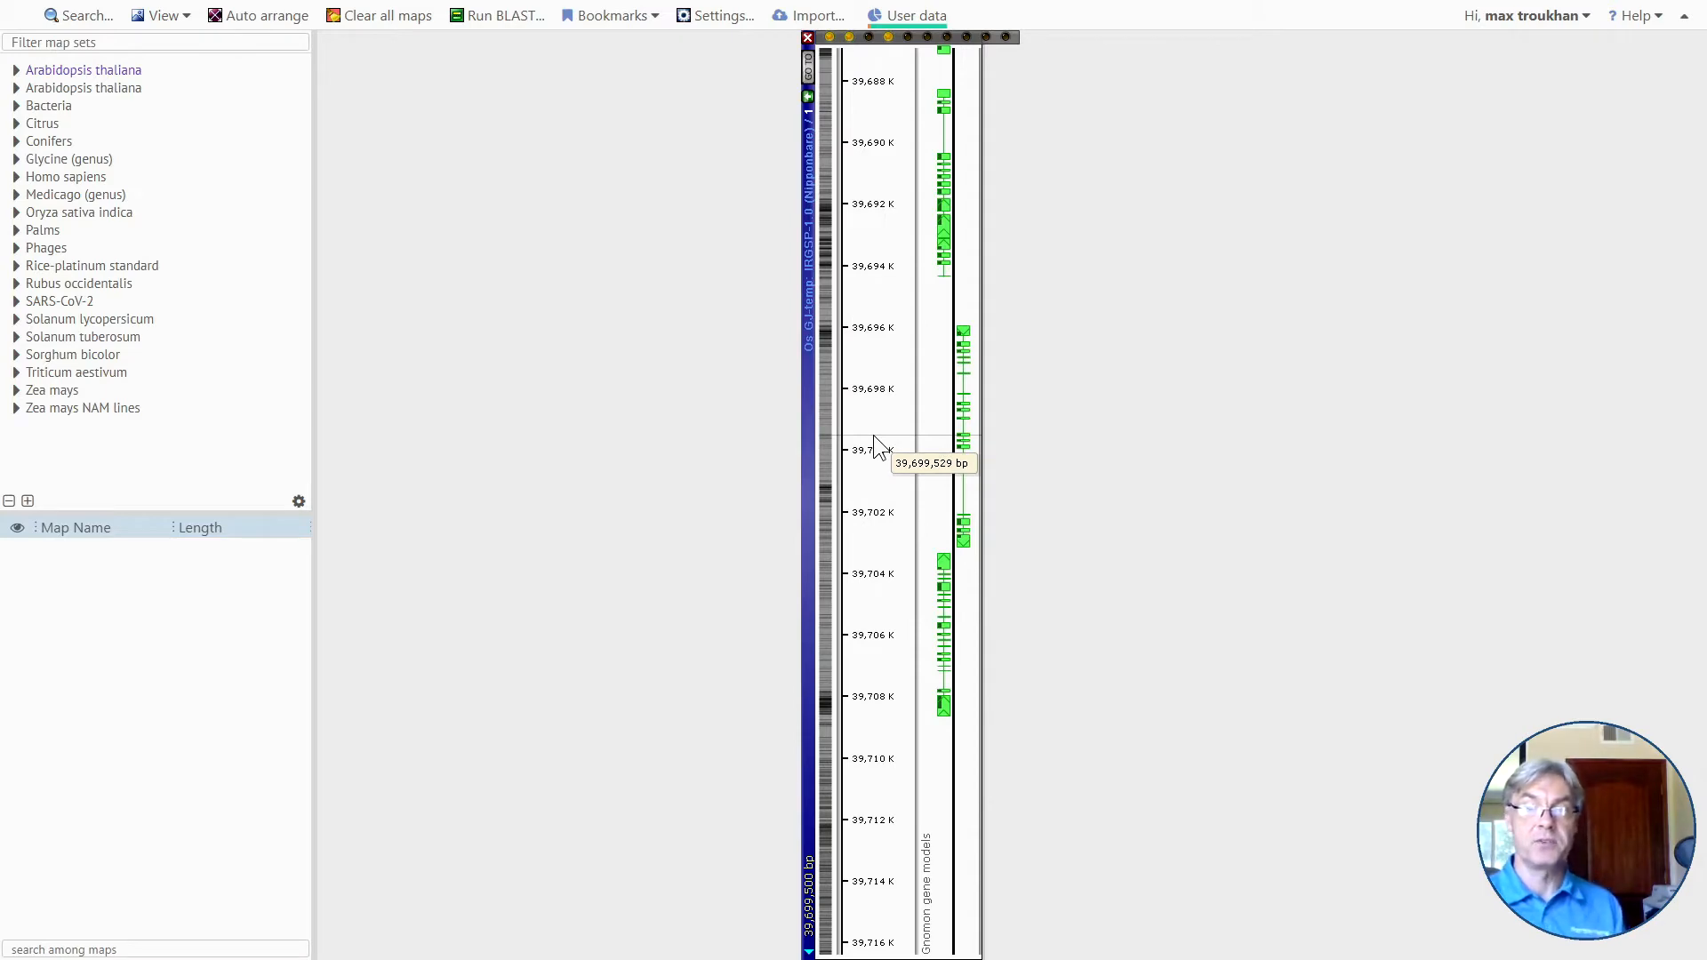
Open the annotation details of the Gnomon gene model at 39,696–39,703 K and load its protein sequence into a BLAST search.
click(503, 18)
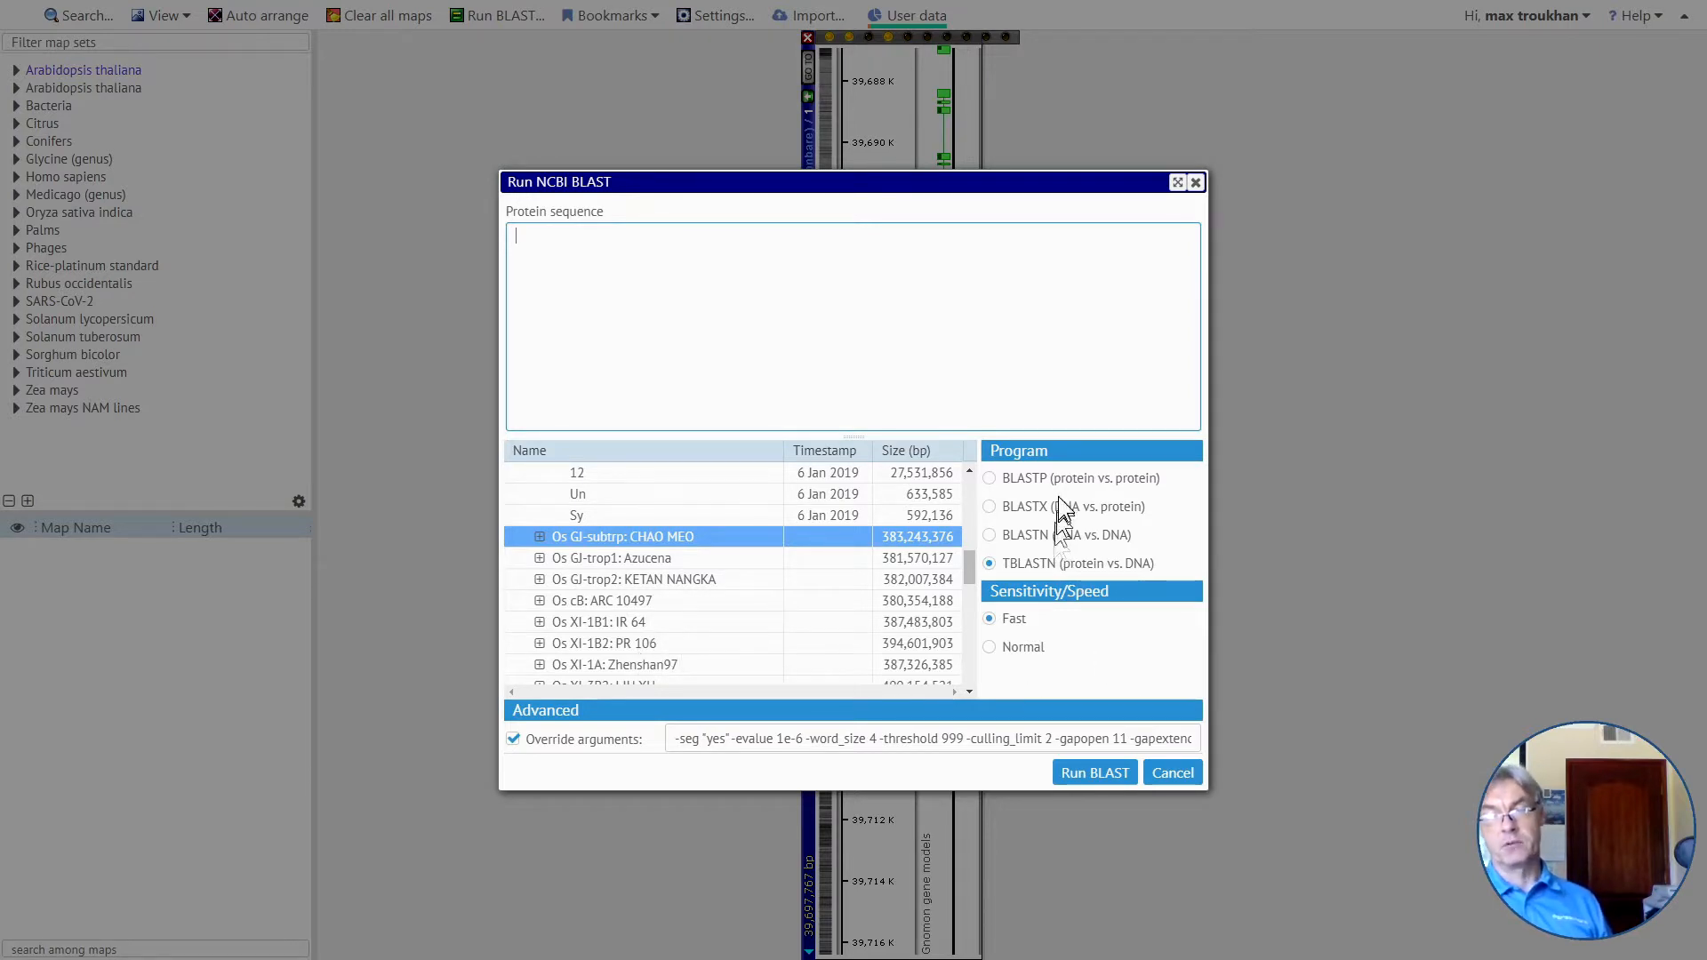
click(1173, 772)
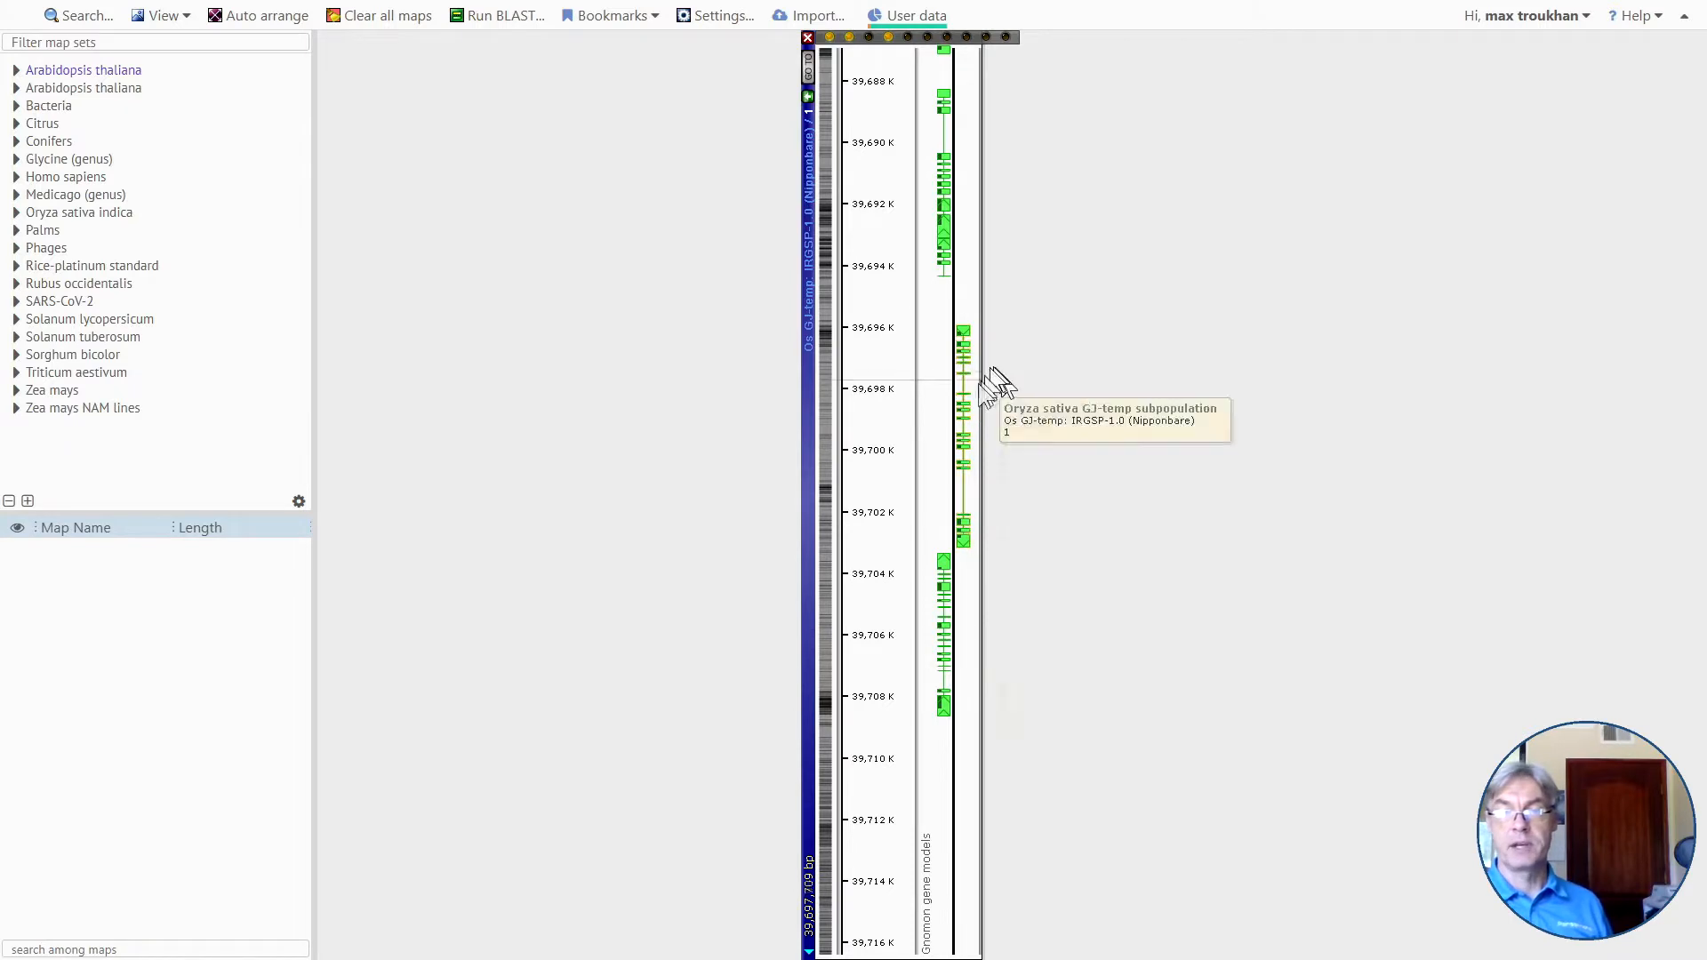
mouse_move(965, 413)
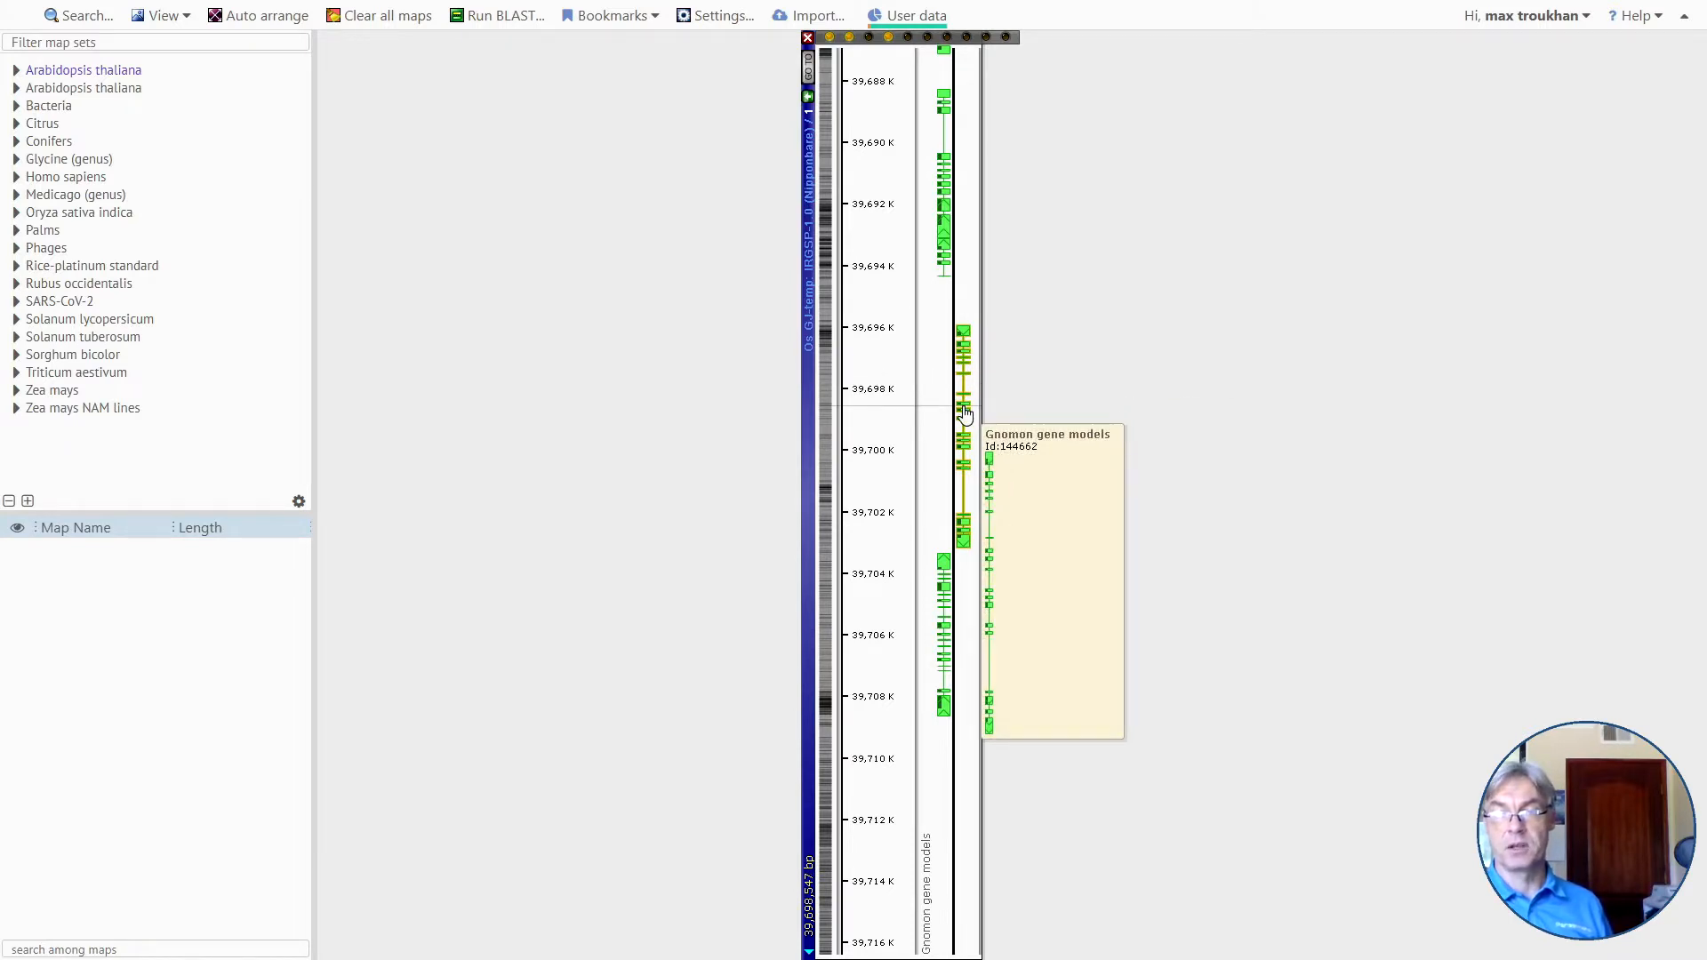
click(965, 413)
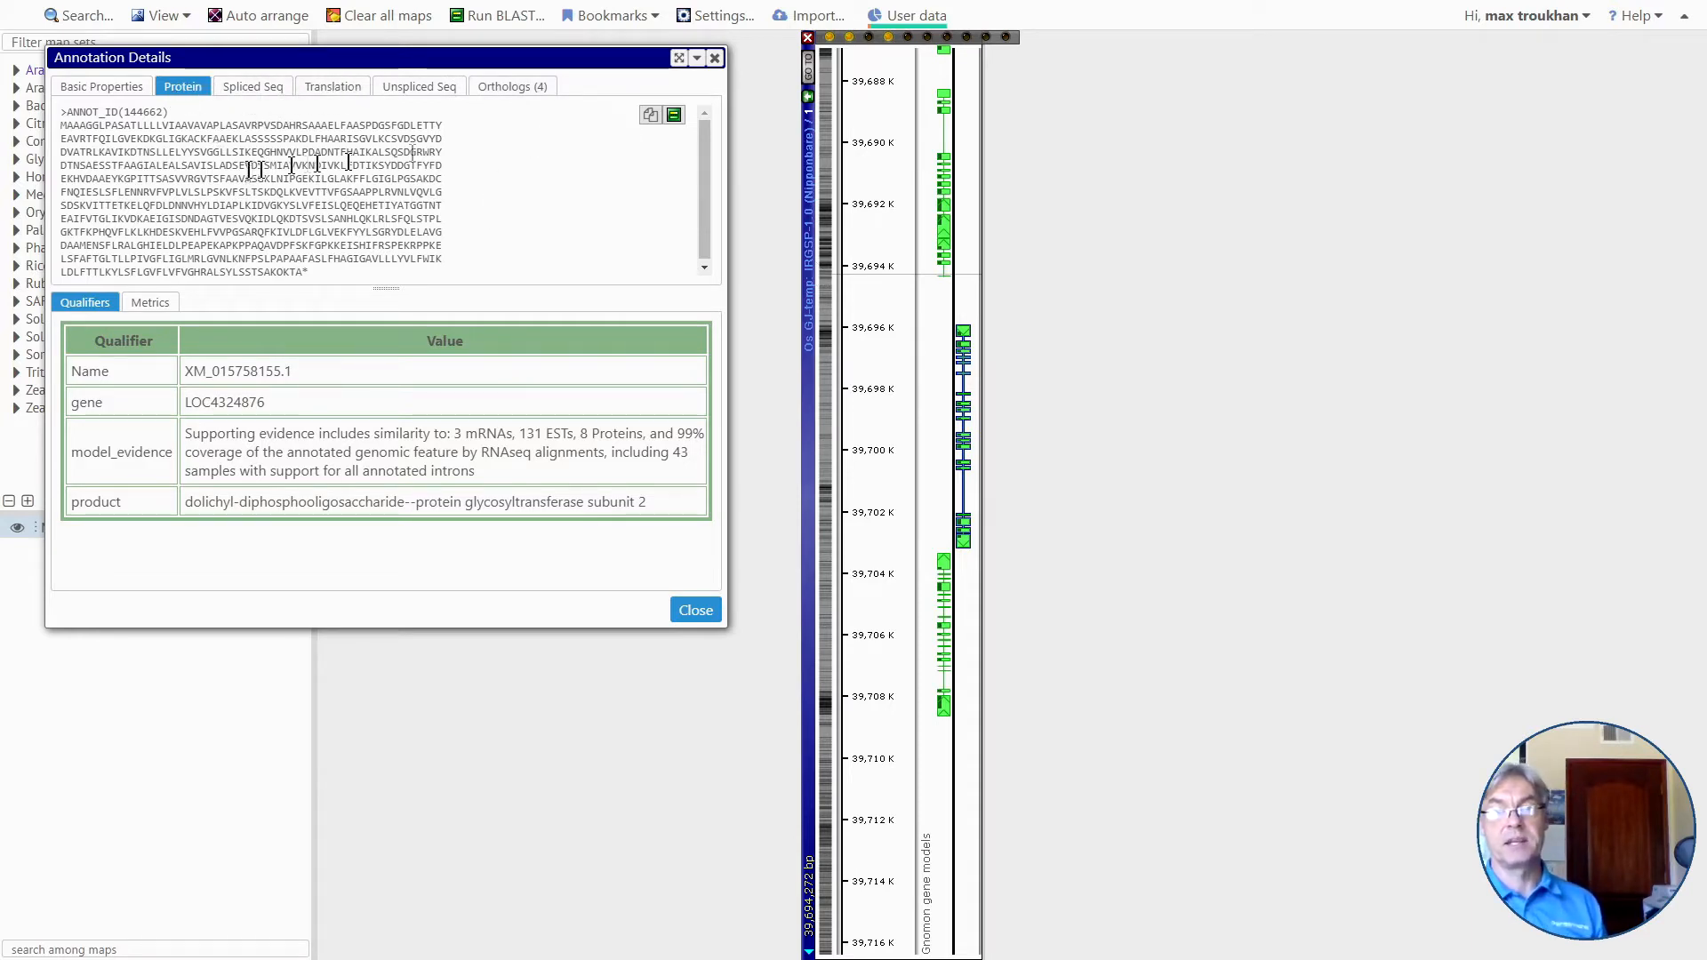
click(675, 117)
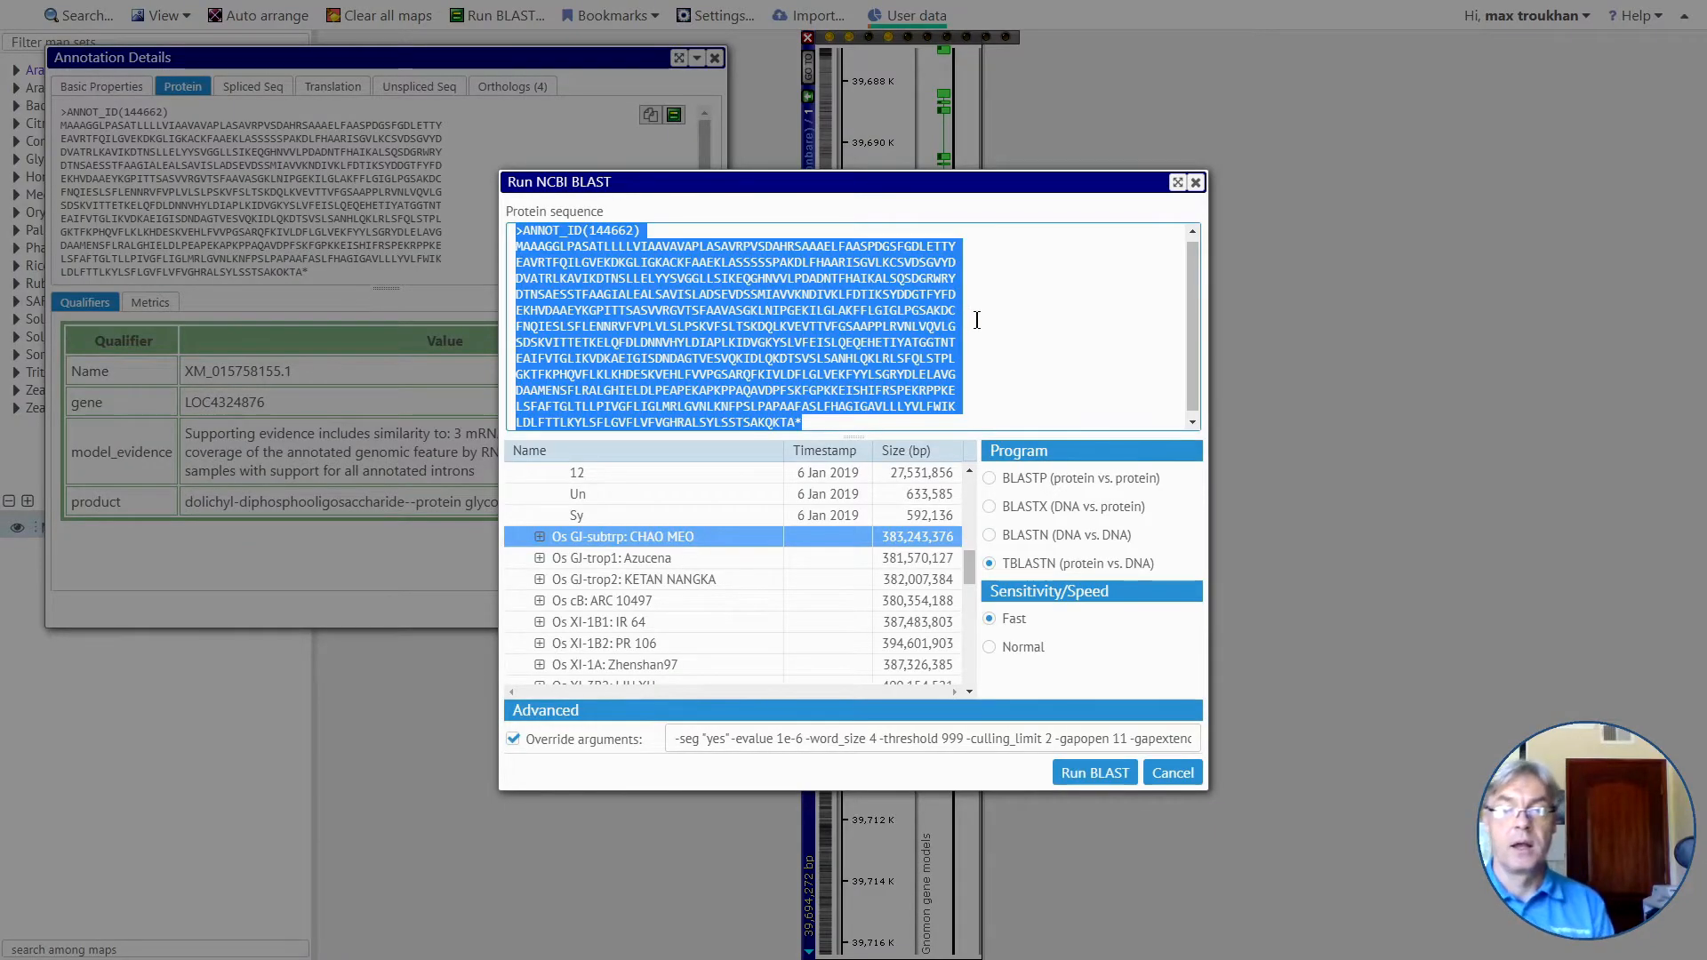
Select Sorghum v.3.1 with all its chromosomes as the target of the TBLASTN search.
scroll(782, 560, down, 8)
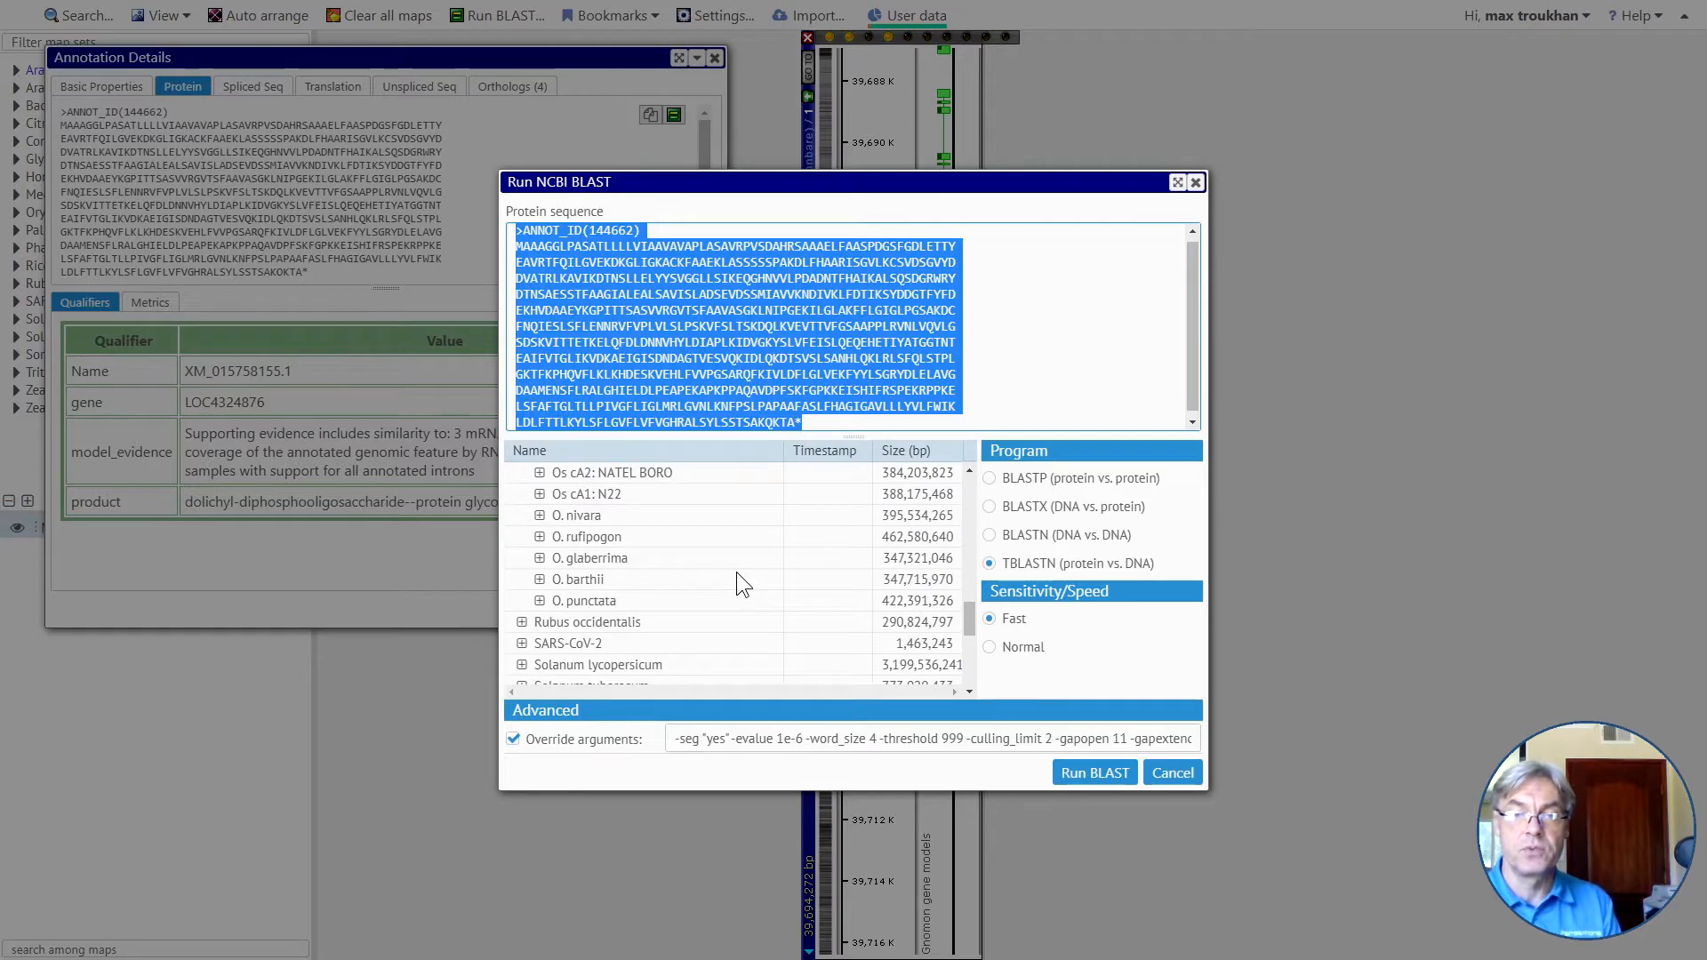
scroll(737, 573, down, 2)
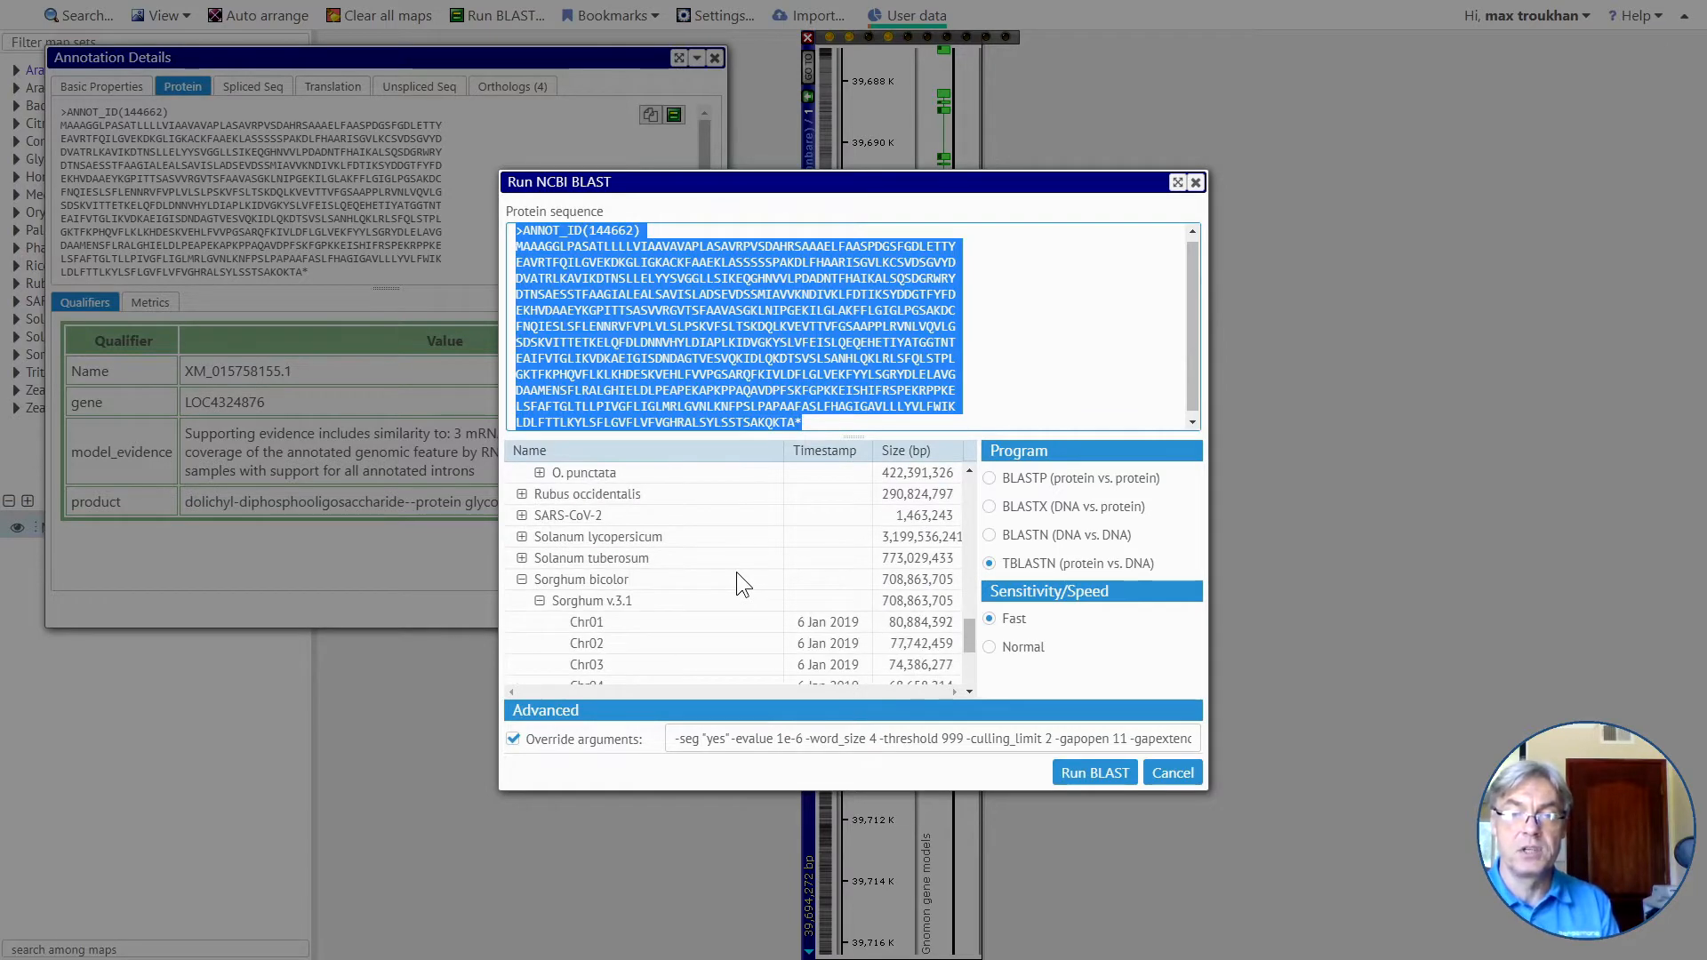
click(599, 599)
scroll(631, 622, down, 2)
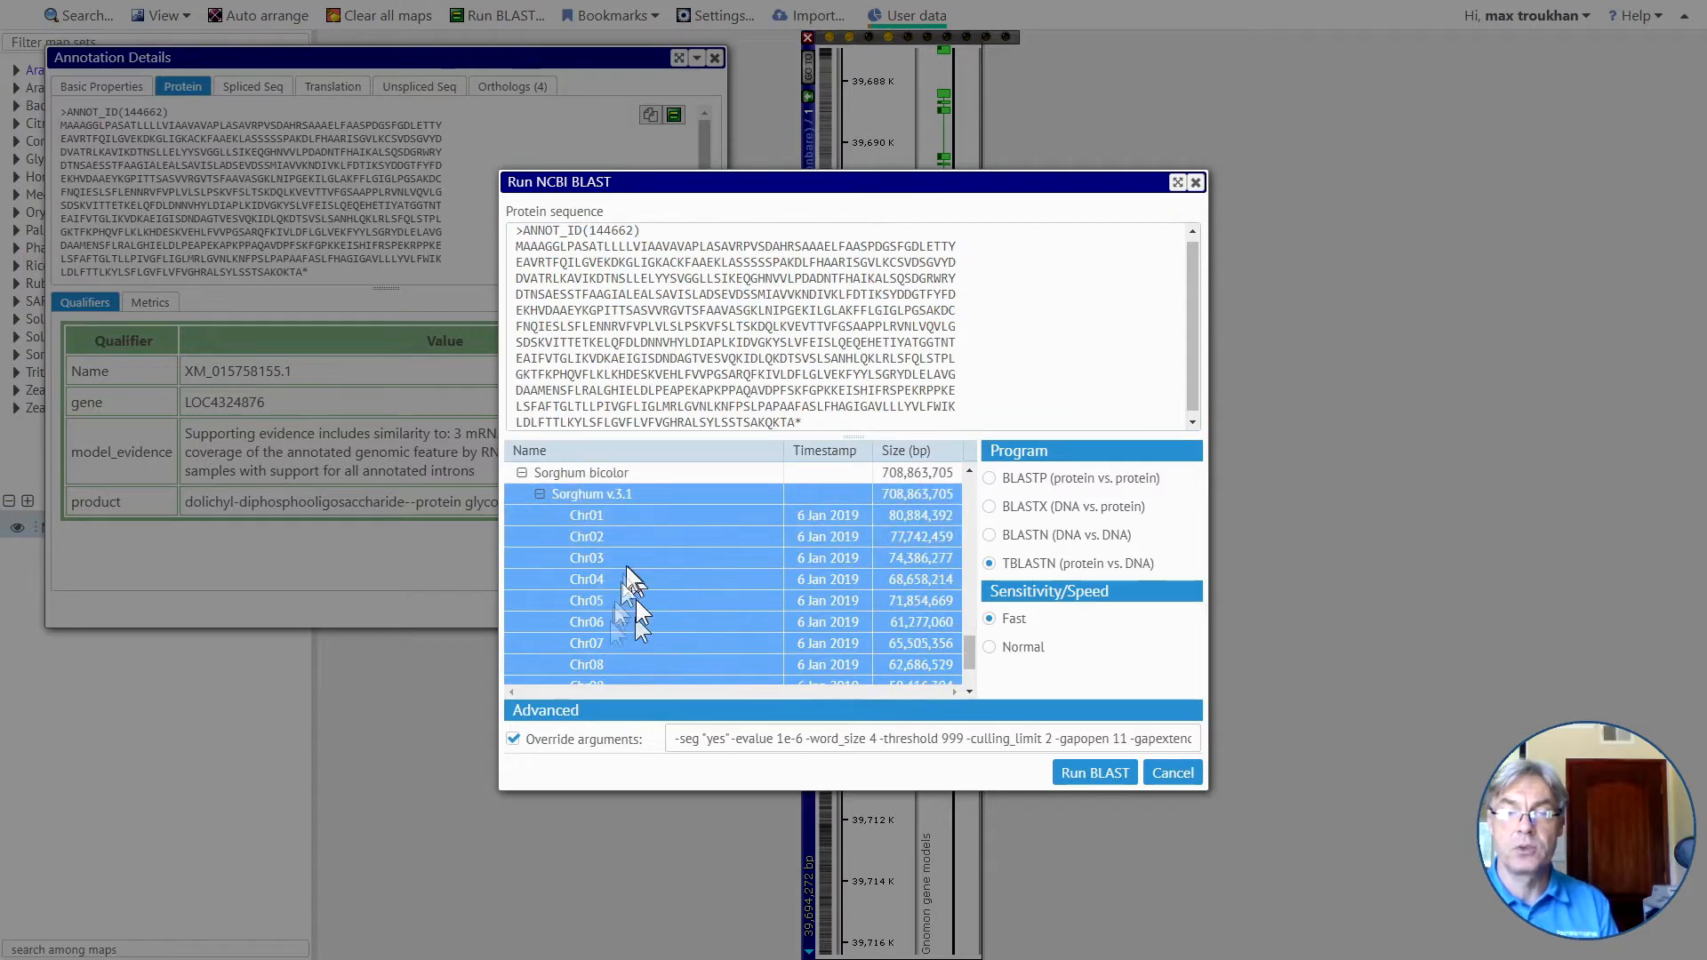
scroll(631, 591, up, 2)
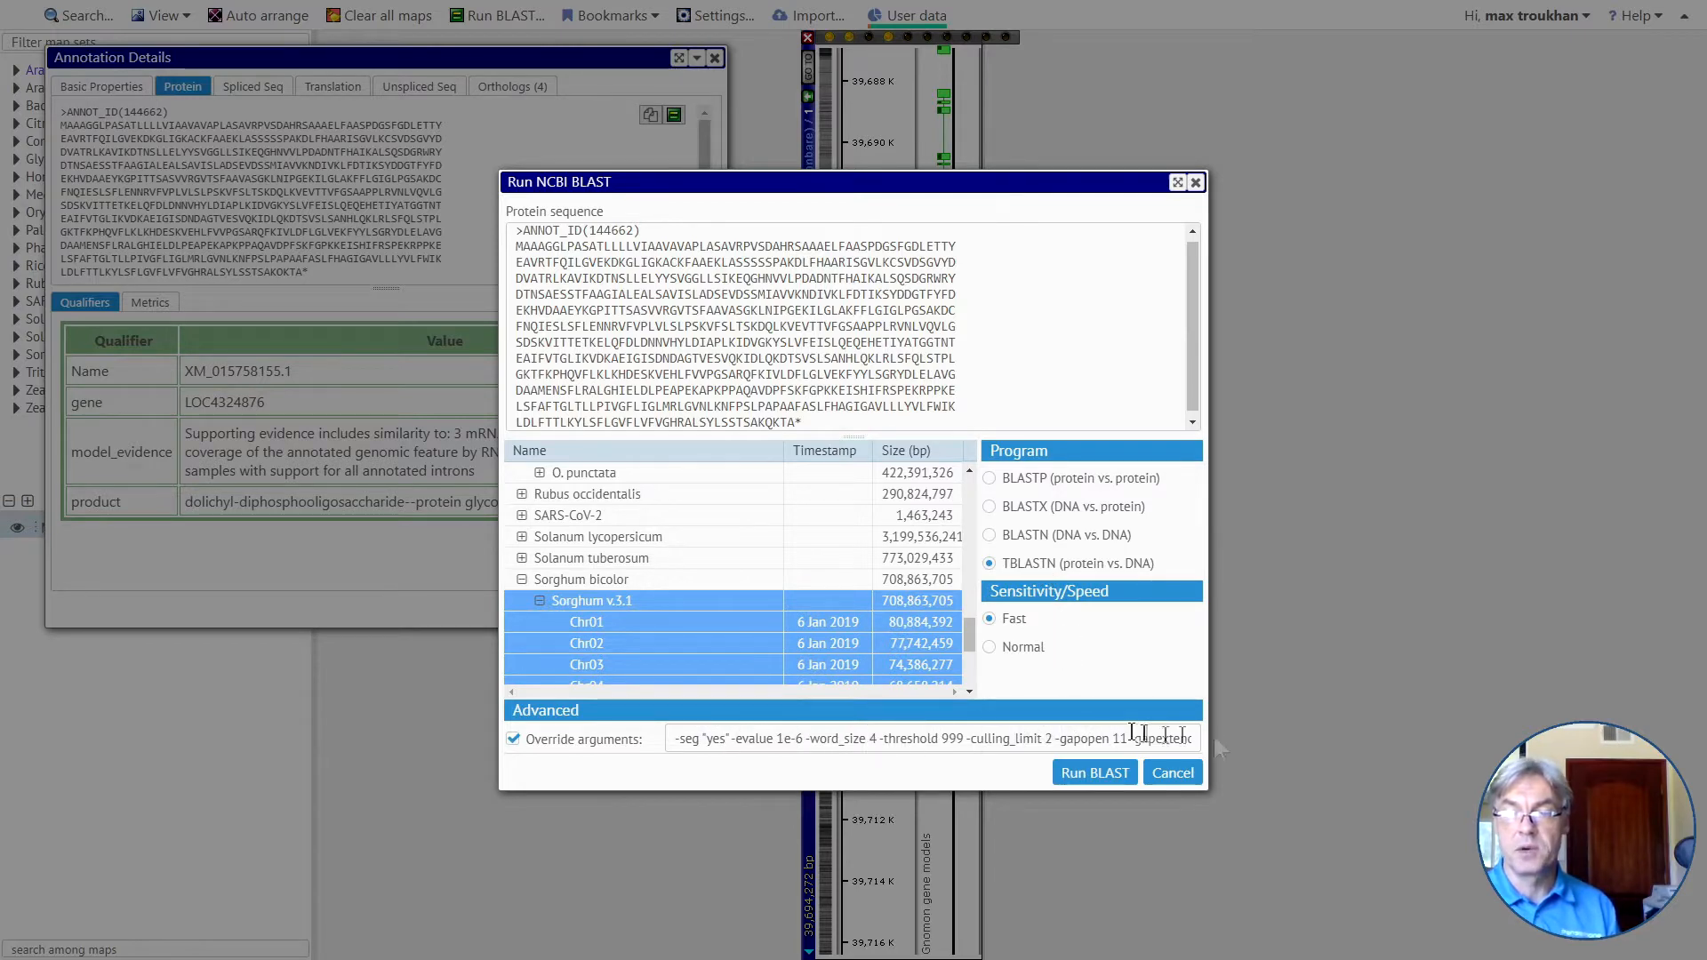
Run the TBLASTN search, review the raw BLAST output for the Chr03 hit at 70,739,026–70,739,199, and return to the map overview.
click(1087, 774)
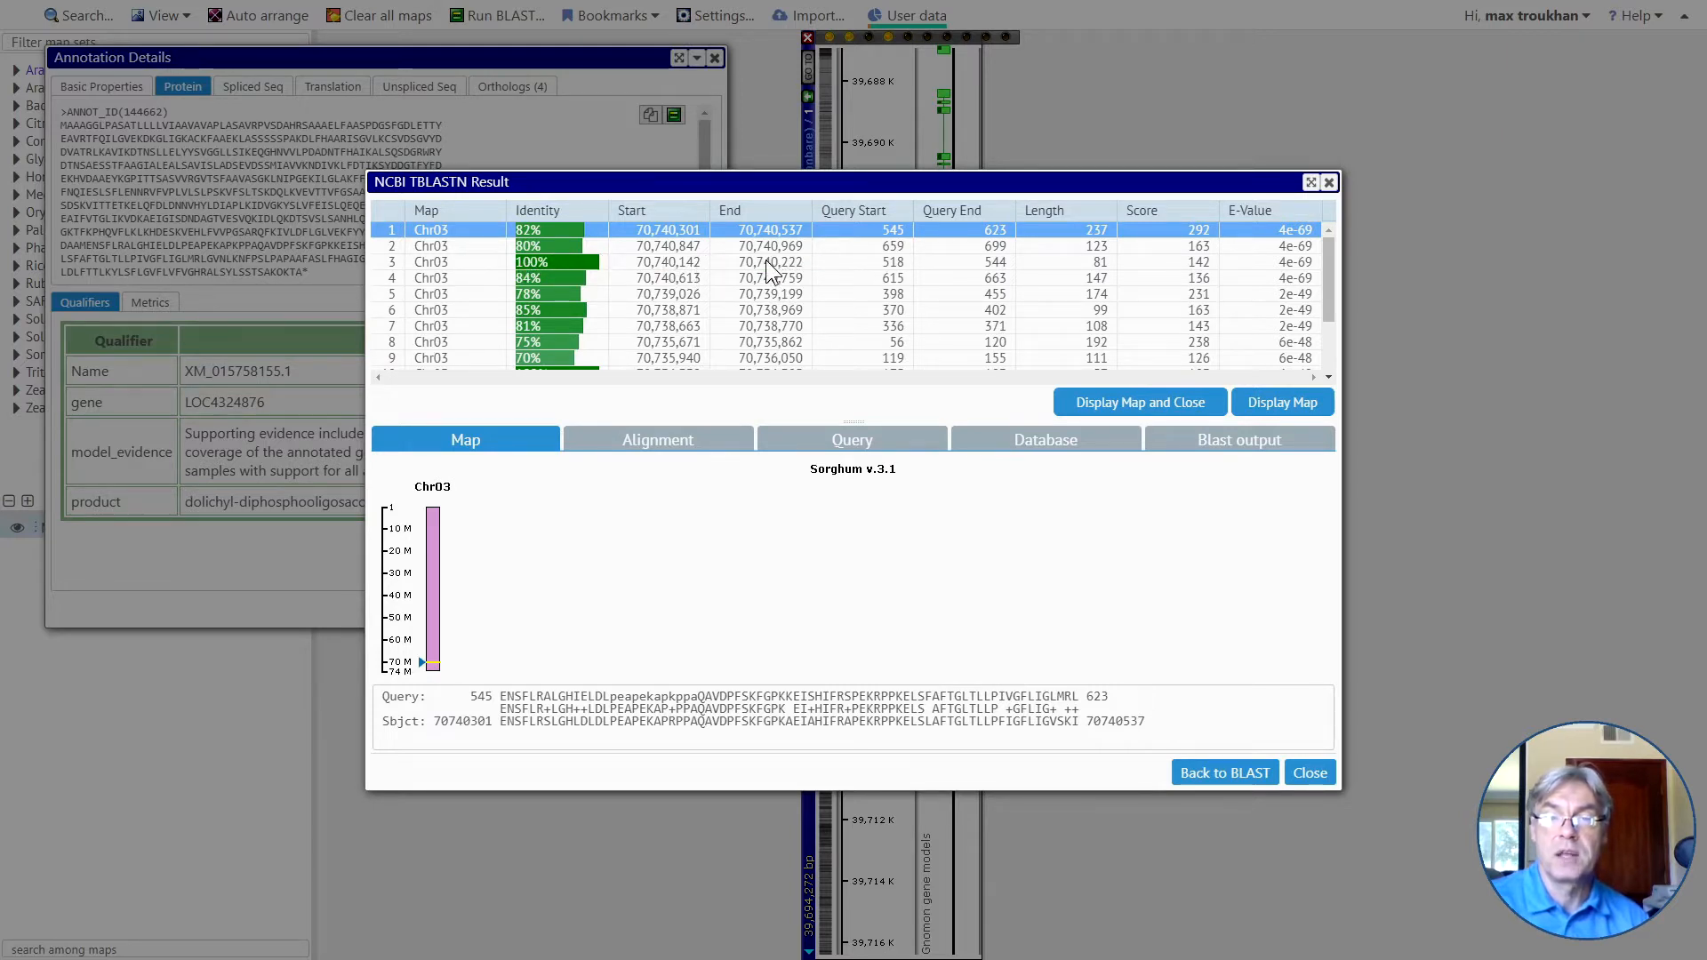
click(1243, 439)
scroll(859, 578, down, 10)
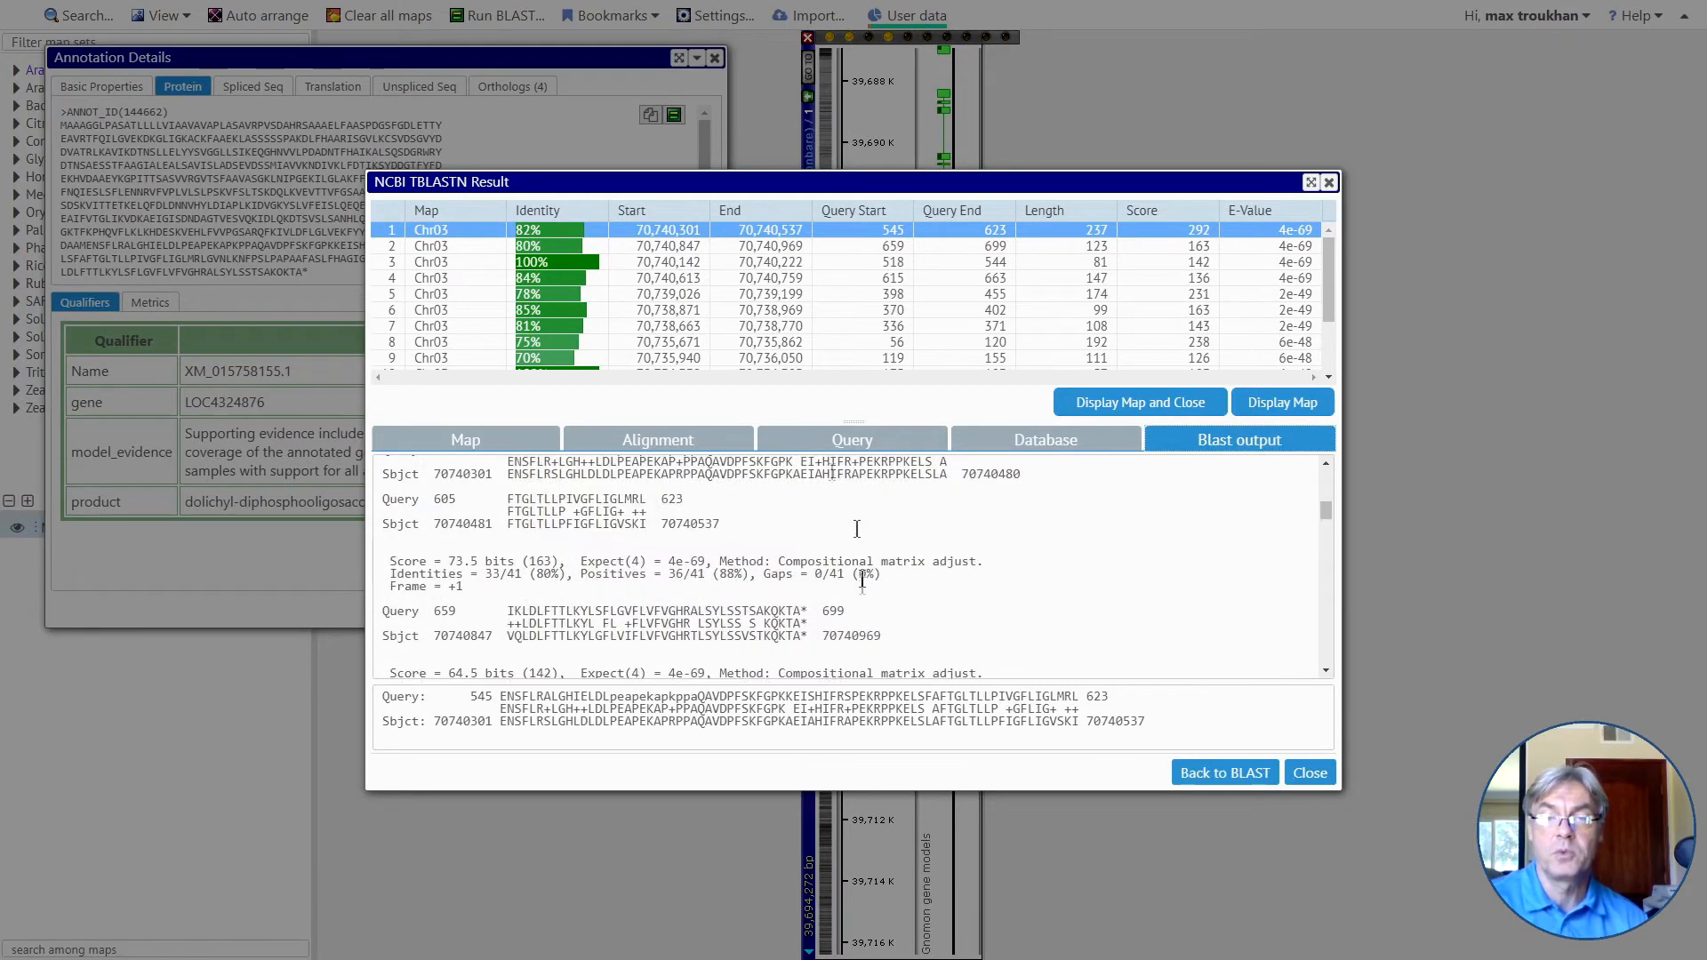
click(720, 278)
click(730, 296)
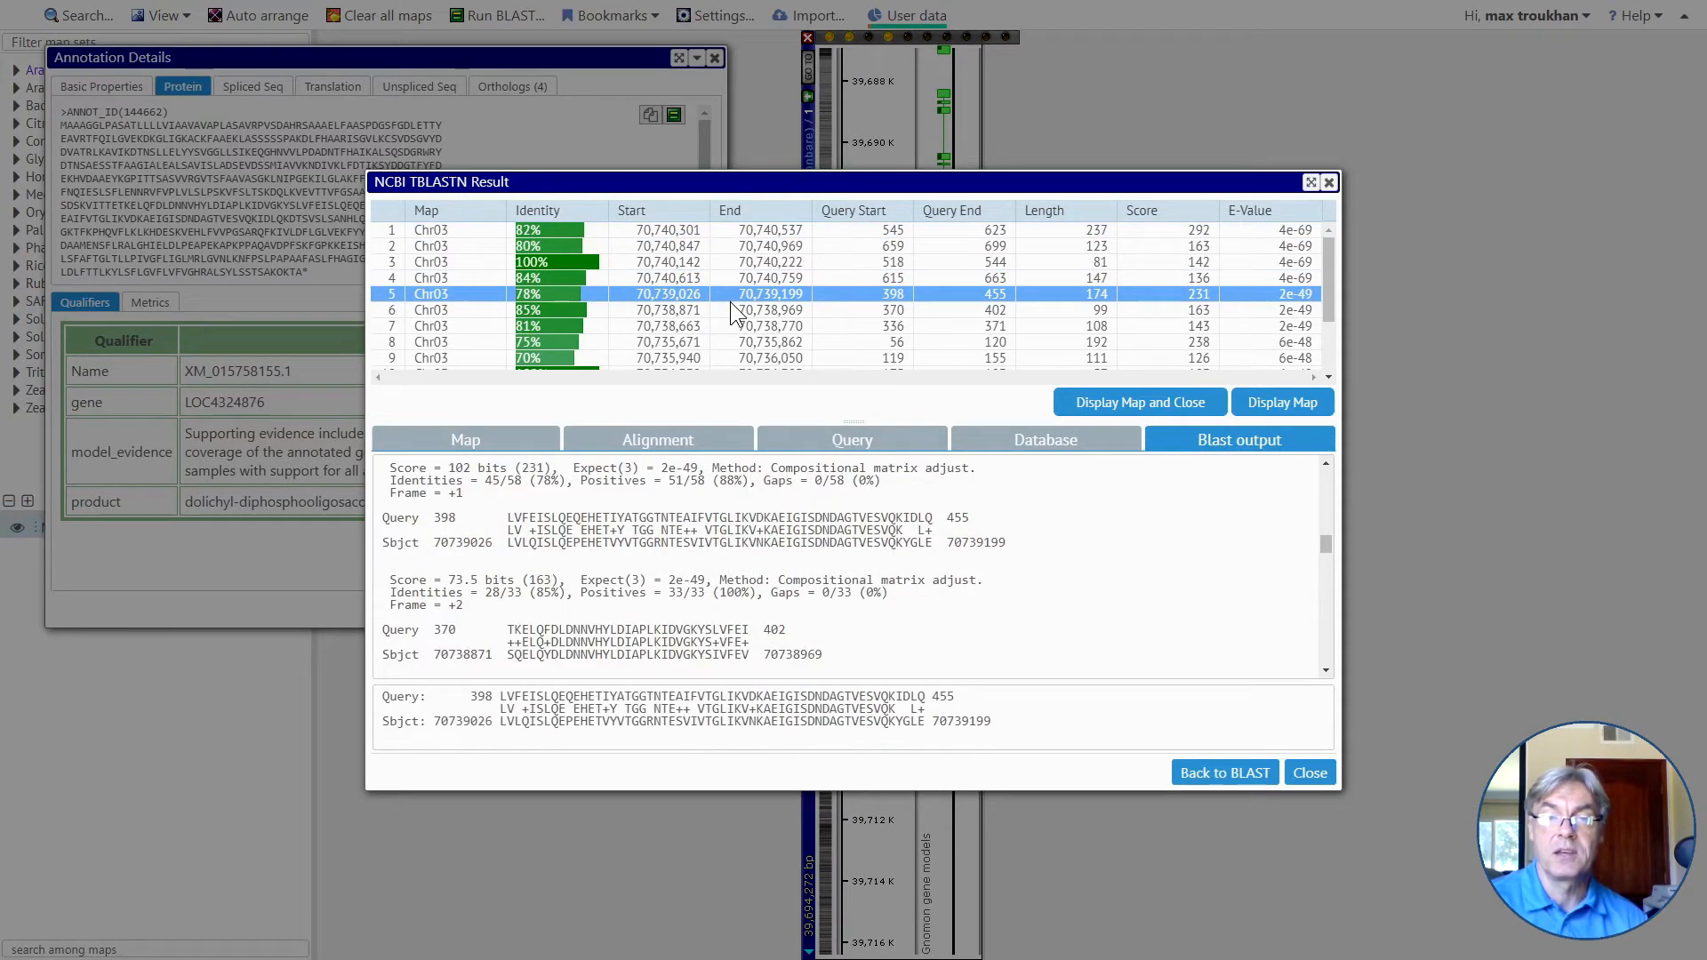
click(477, 447)
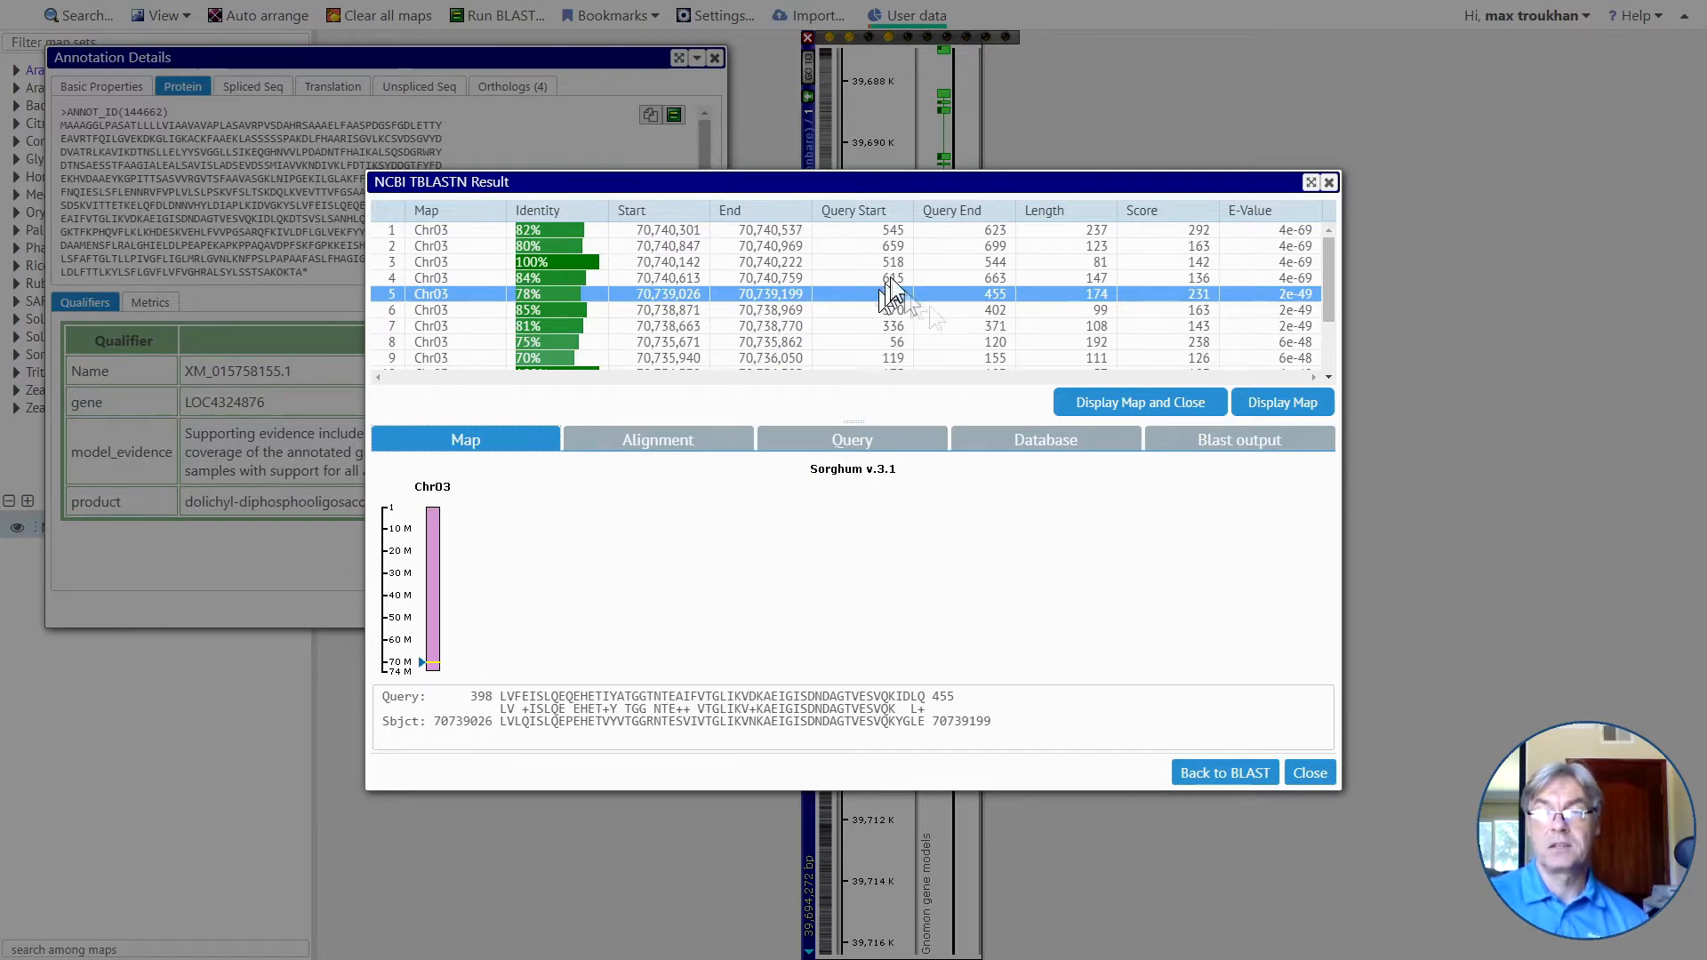
Display the TBLASTN hits on the Sorghum v.3.1 Chr03 map, close the annotation details, and place the map beside the rice map.
click(1123, 406)
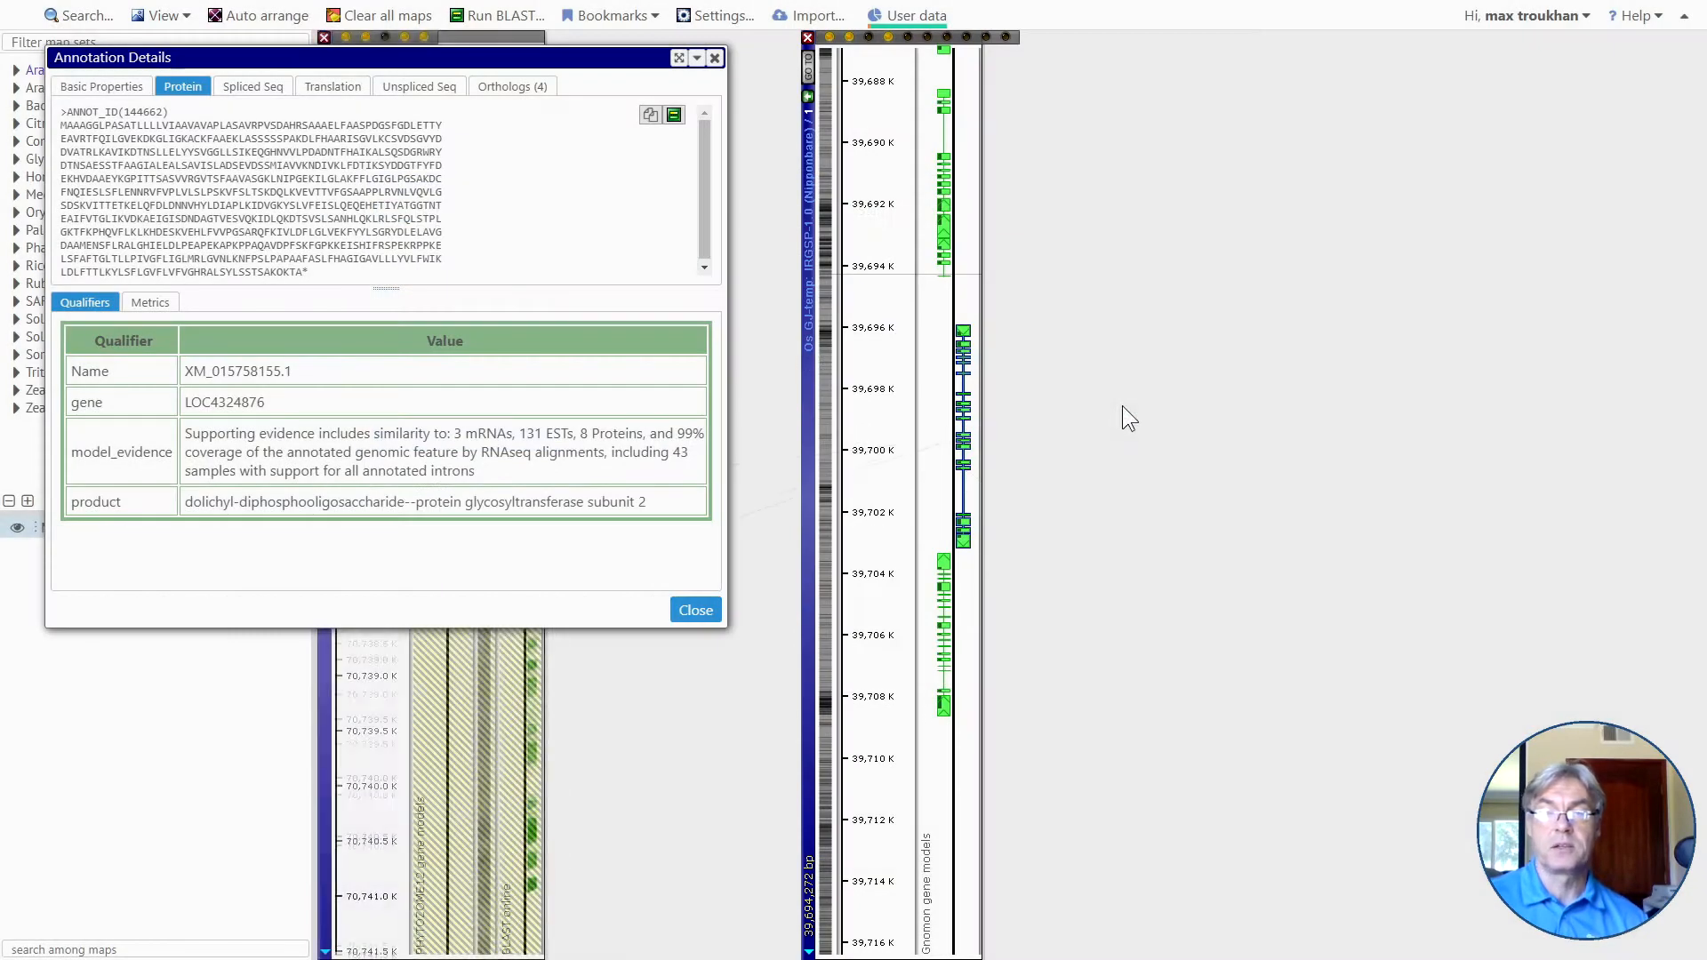
click(700, 608)
scroll(387, 569, down, 5)
drag(386, 562, 444, 502)
scroll(455, 458, down, 1)
drag(471, 448, 494, 413)
mouse_move(968, 440)
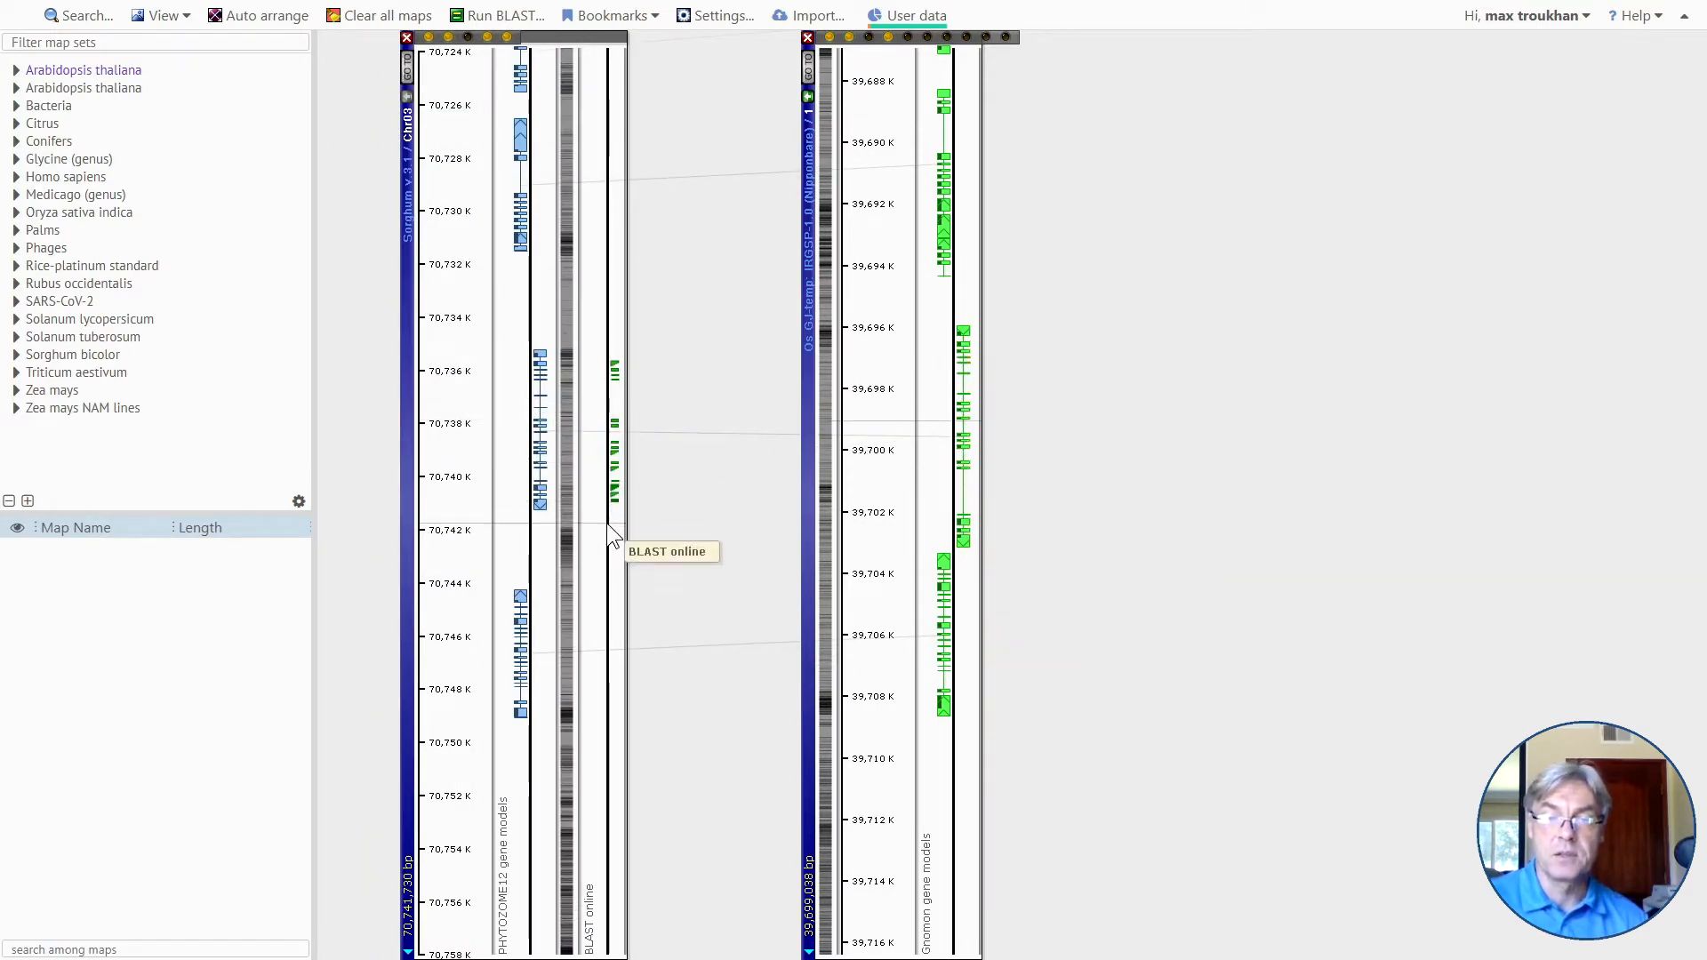
Compare the BLAST online hits on Chr03 with the exons of the neighbouring PHYTOZOME12 gene model around 70,739.7 K.
scroll(612, 533, up, 5)
mouse_move(636, 340)
scroll(613, 325, up, 3)
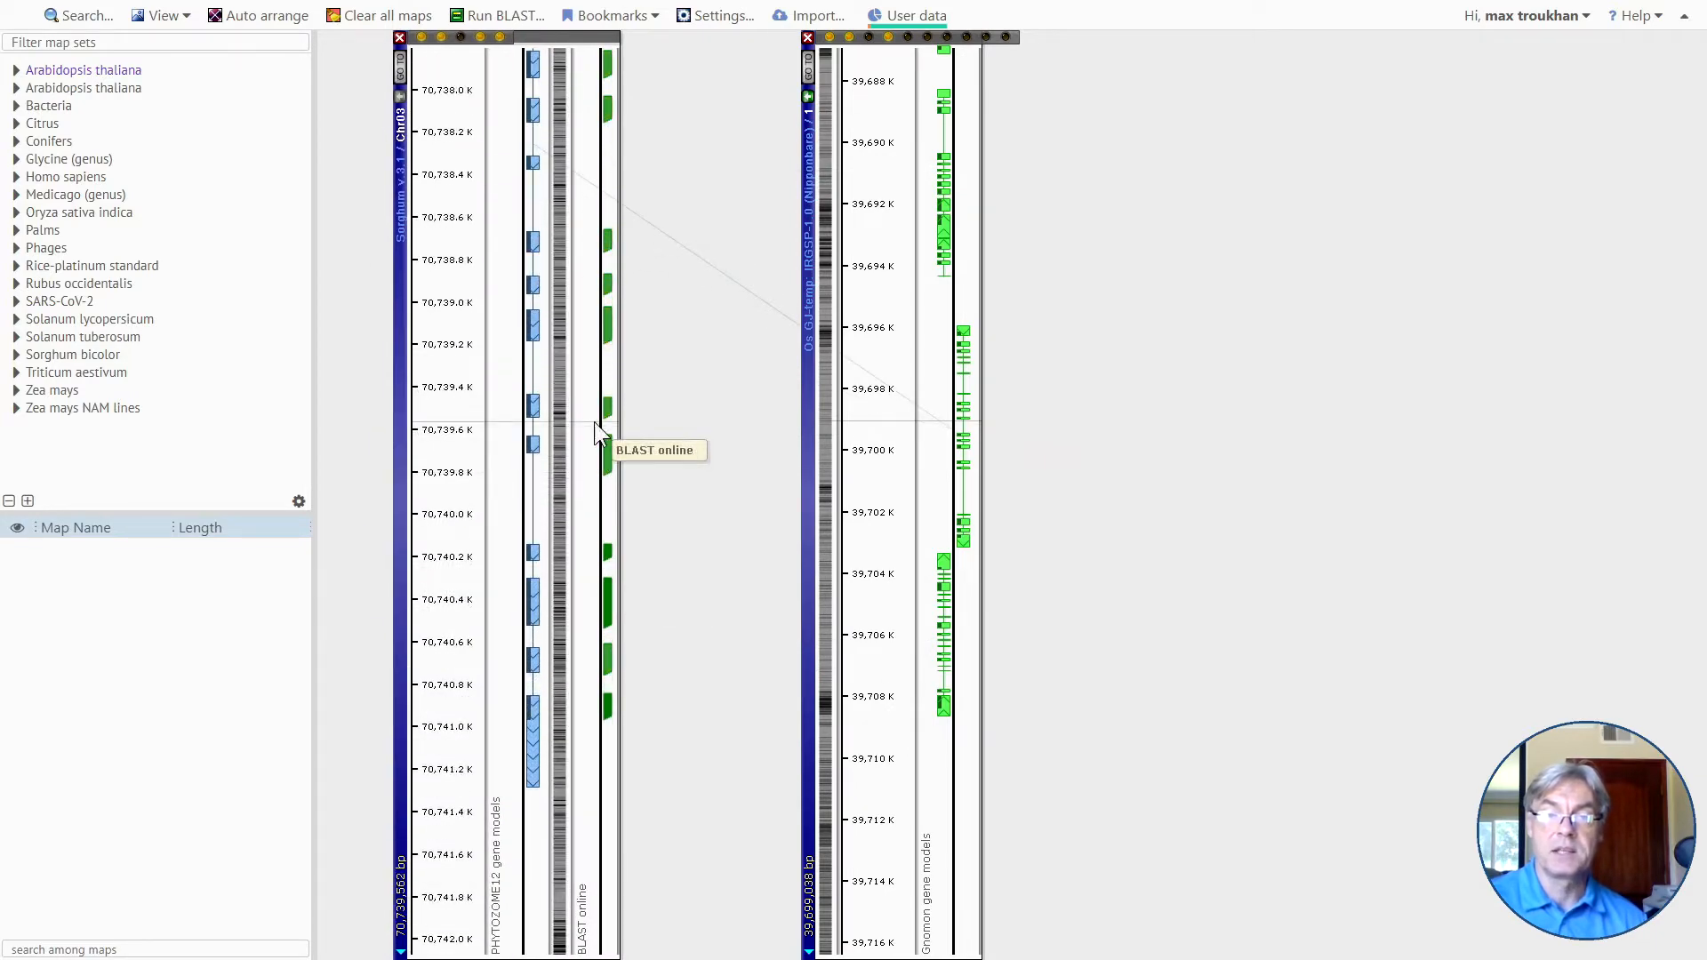
drag(590, 264, 600, 334)
drag(614, 433, 608, 449)
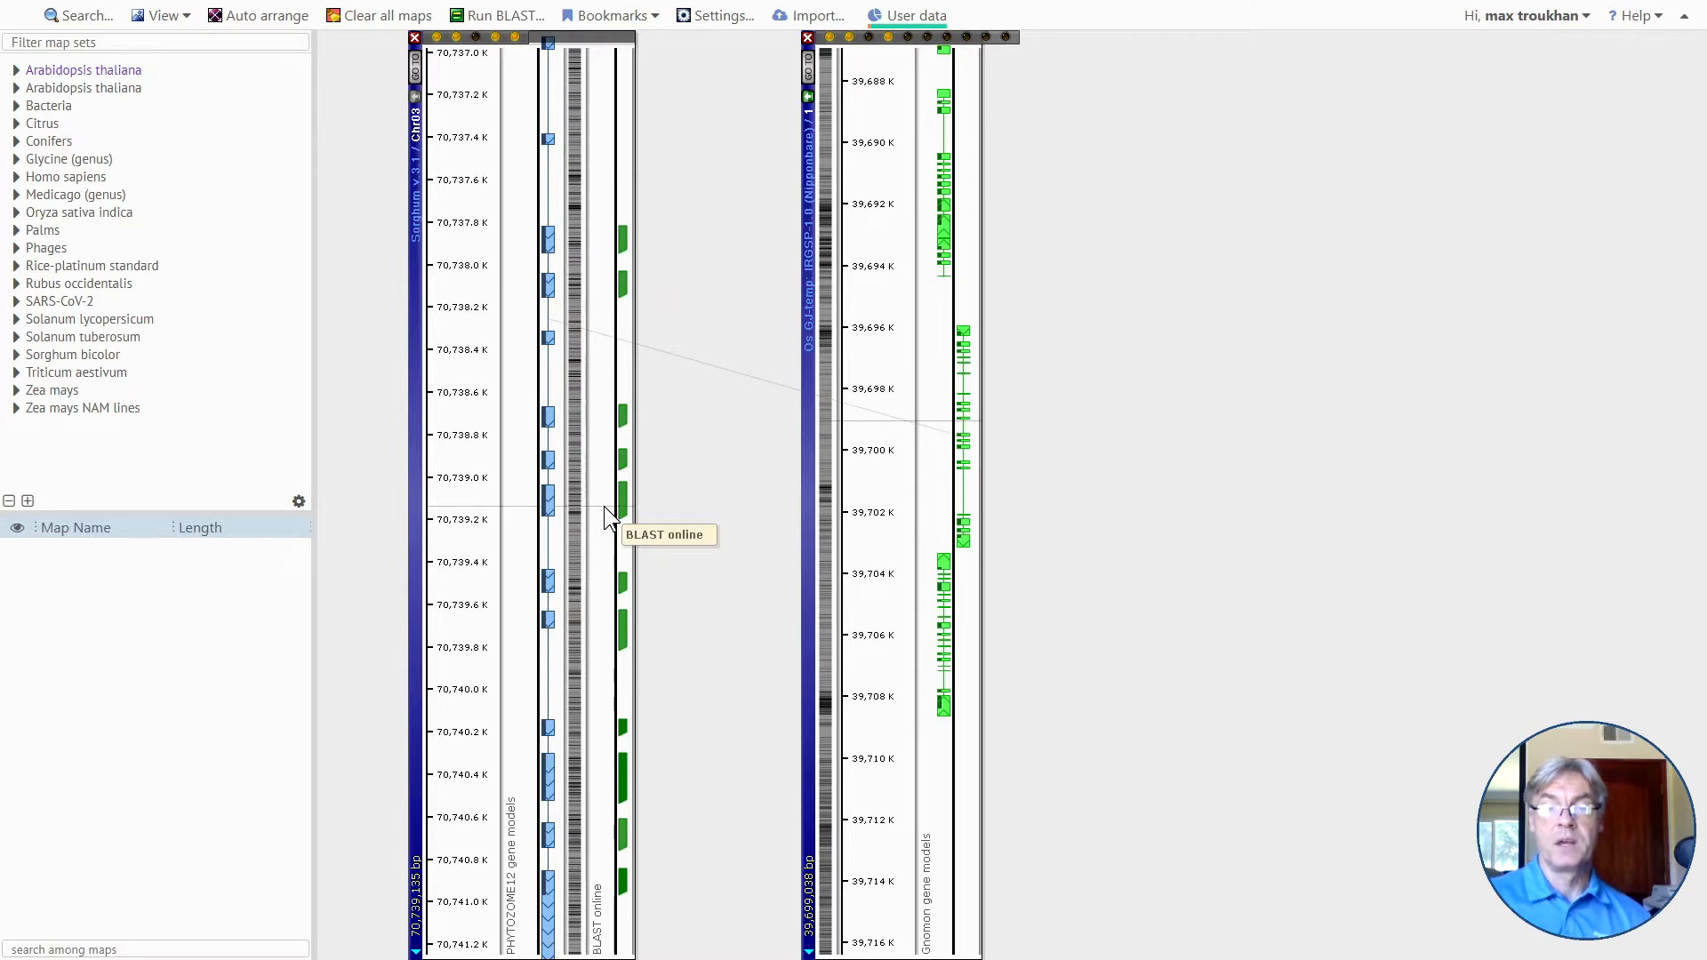
mouse_move(624, 618)
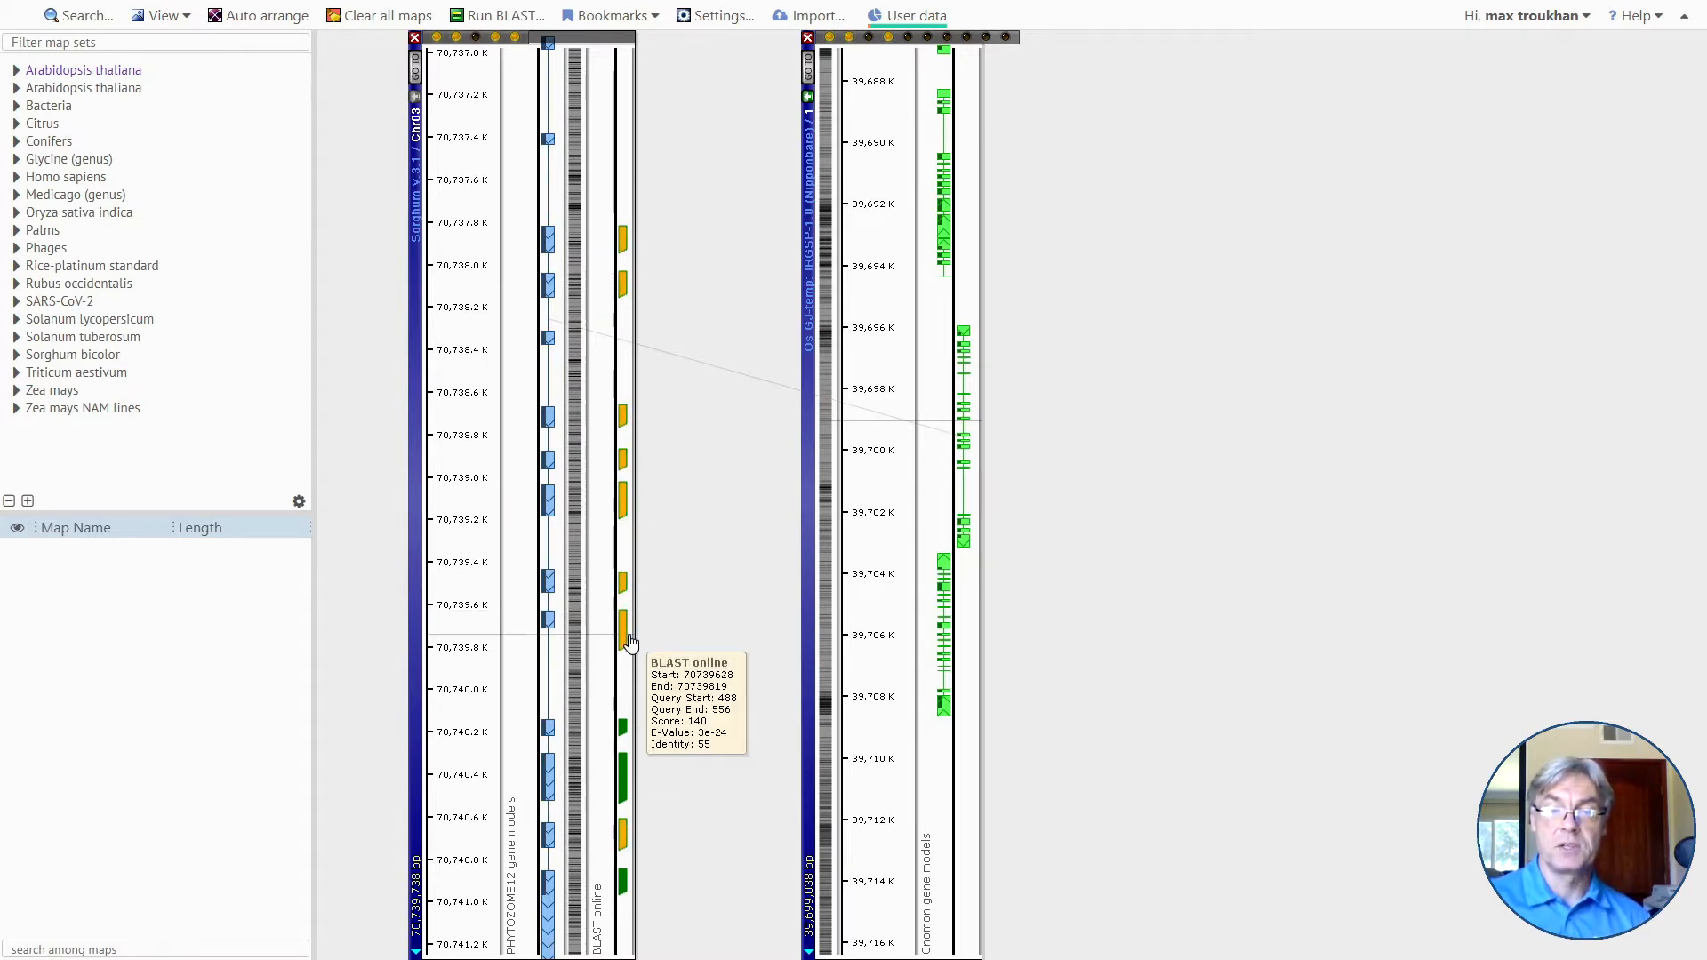
scroll(623, 618, up, 3)
scroll(543, 596, down, 1)
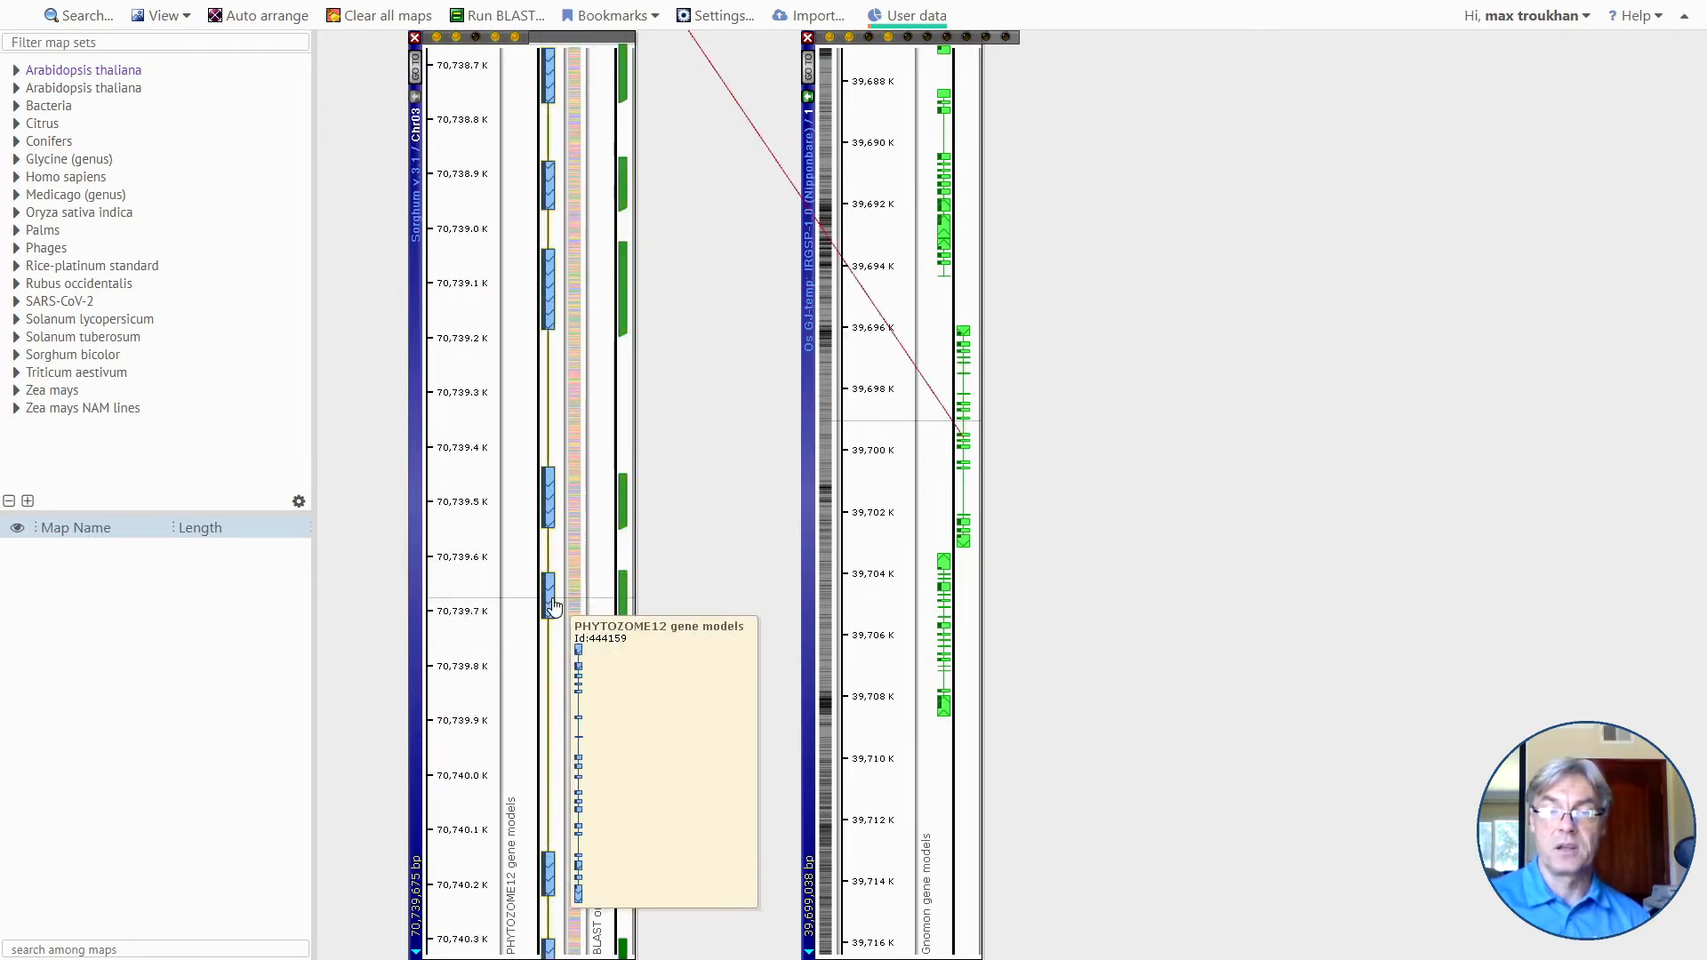
drag(598, 623, 593, 627)
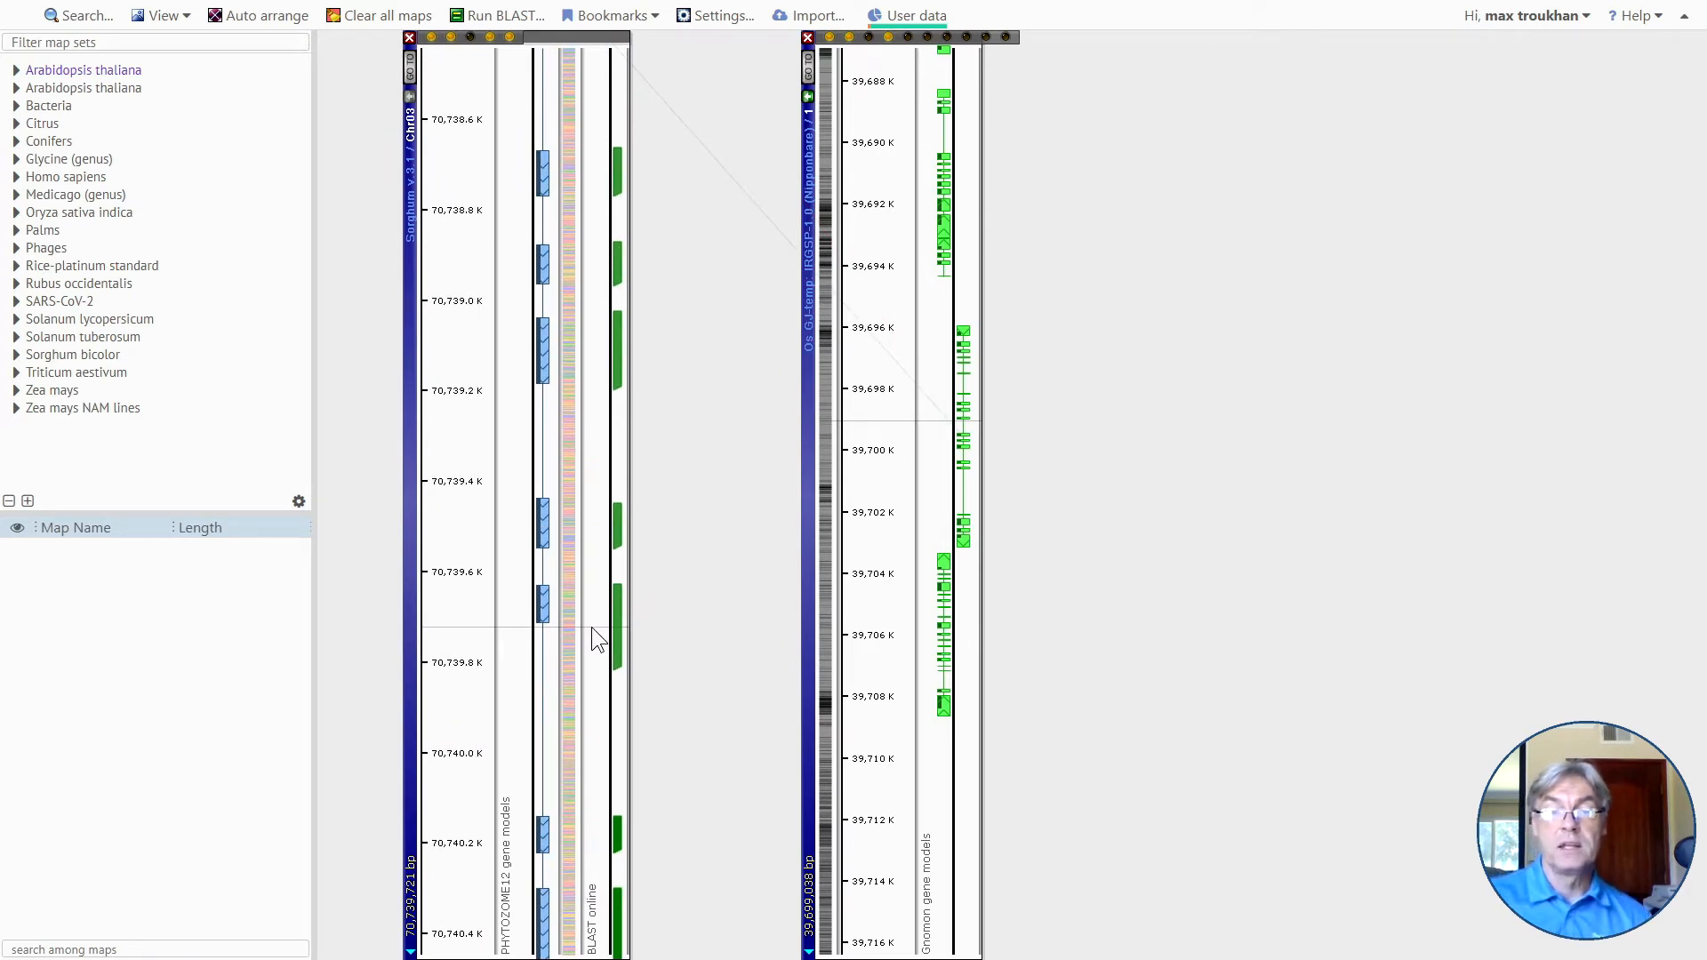
Open the BLAST hit at 70,739,628–70,739,819, examine its alignment diagram against the neighbouring hits, and close the results.
mouse_move(617, 635)
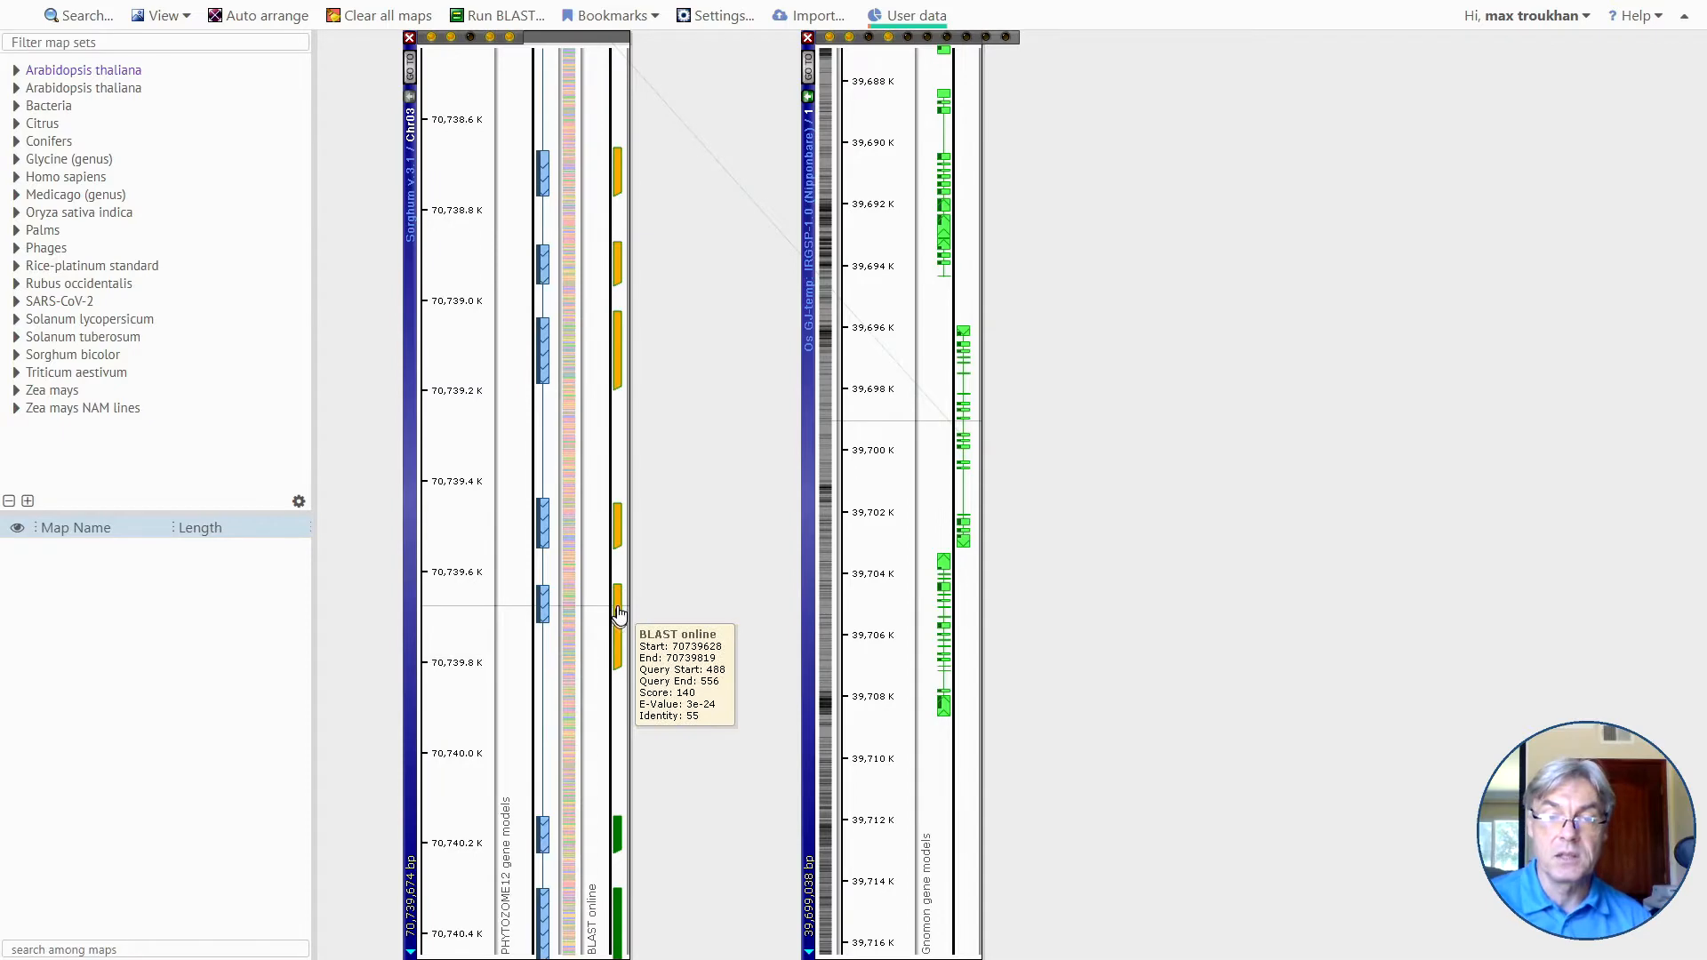
click(619, 612)
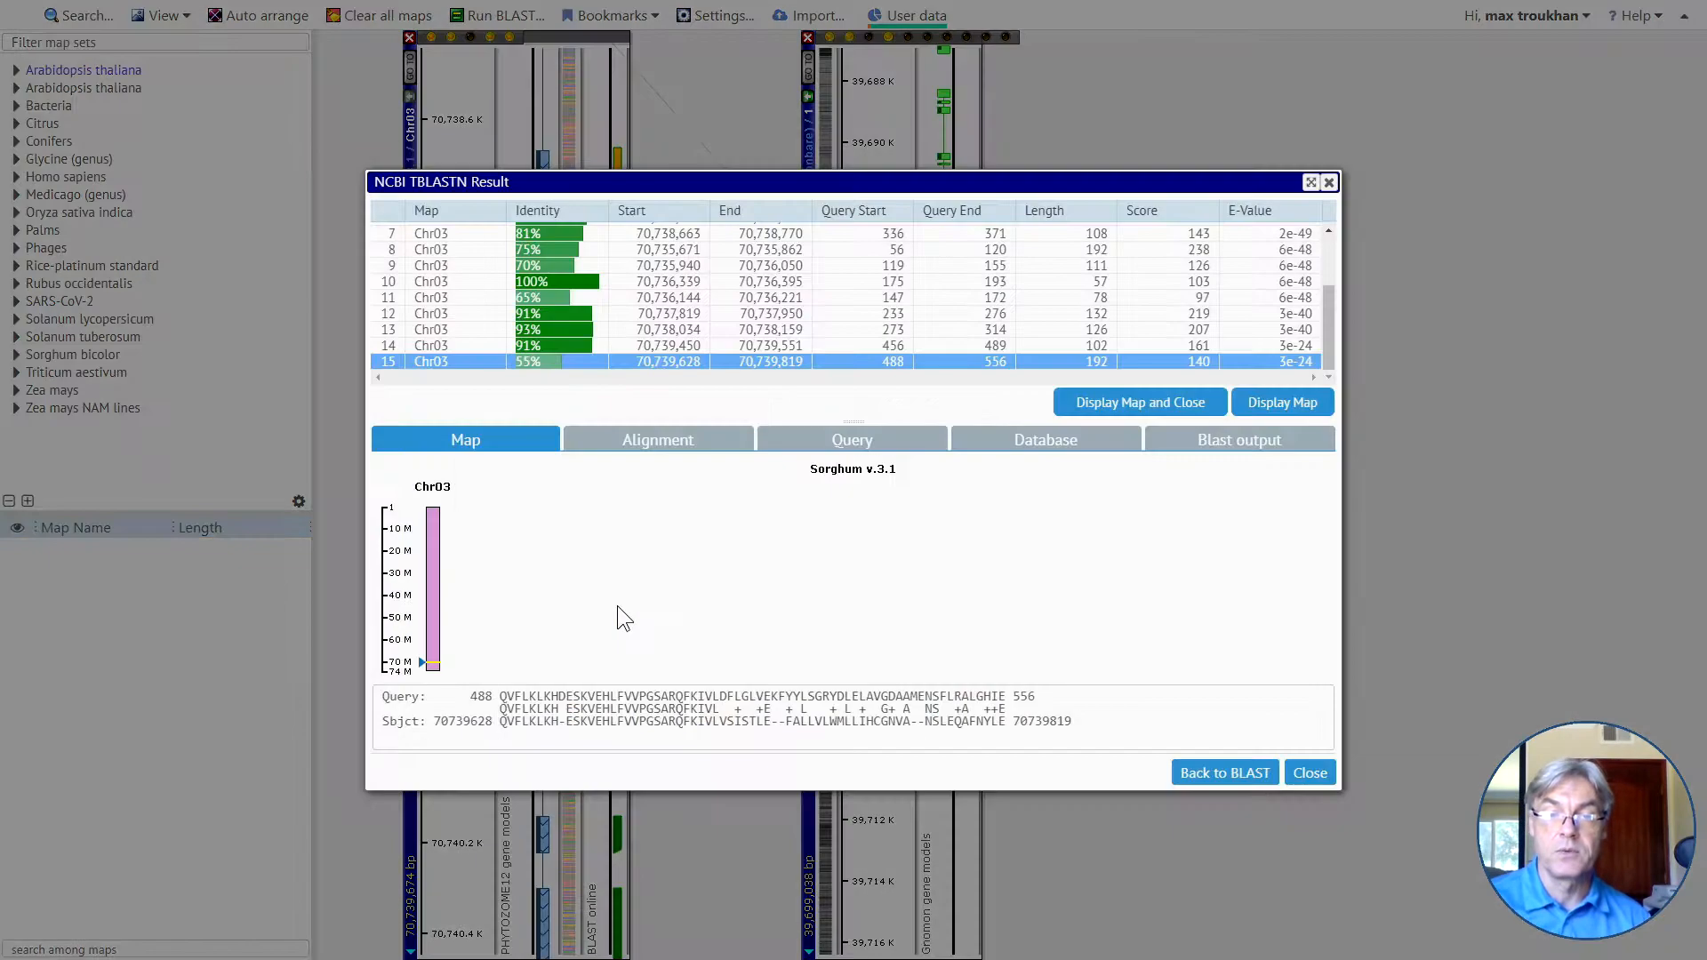
click(656, 445)
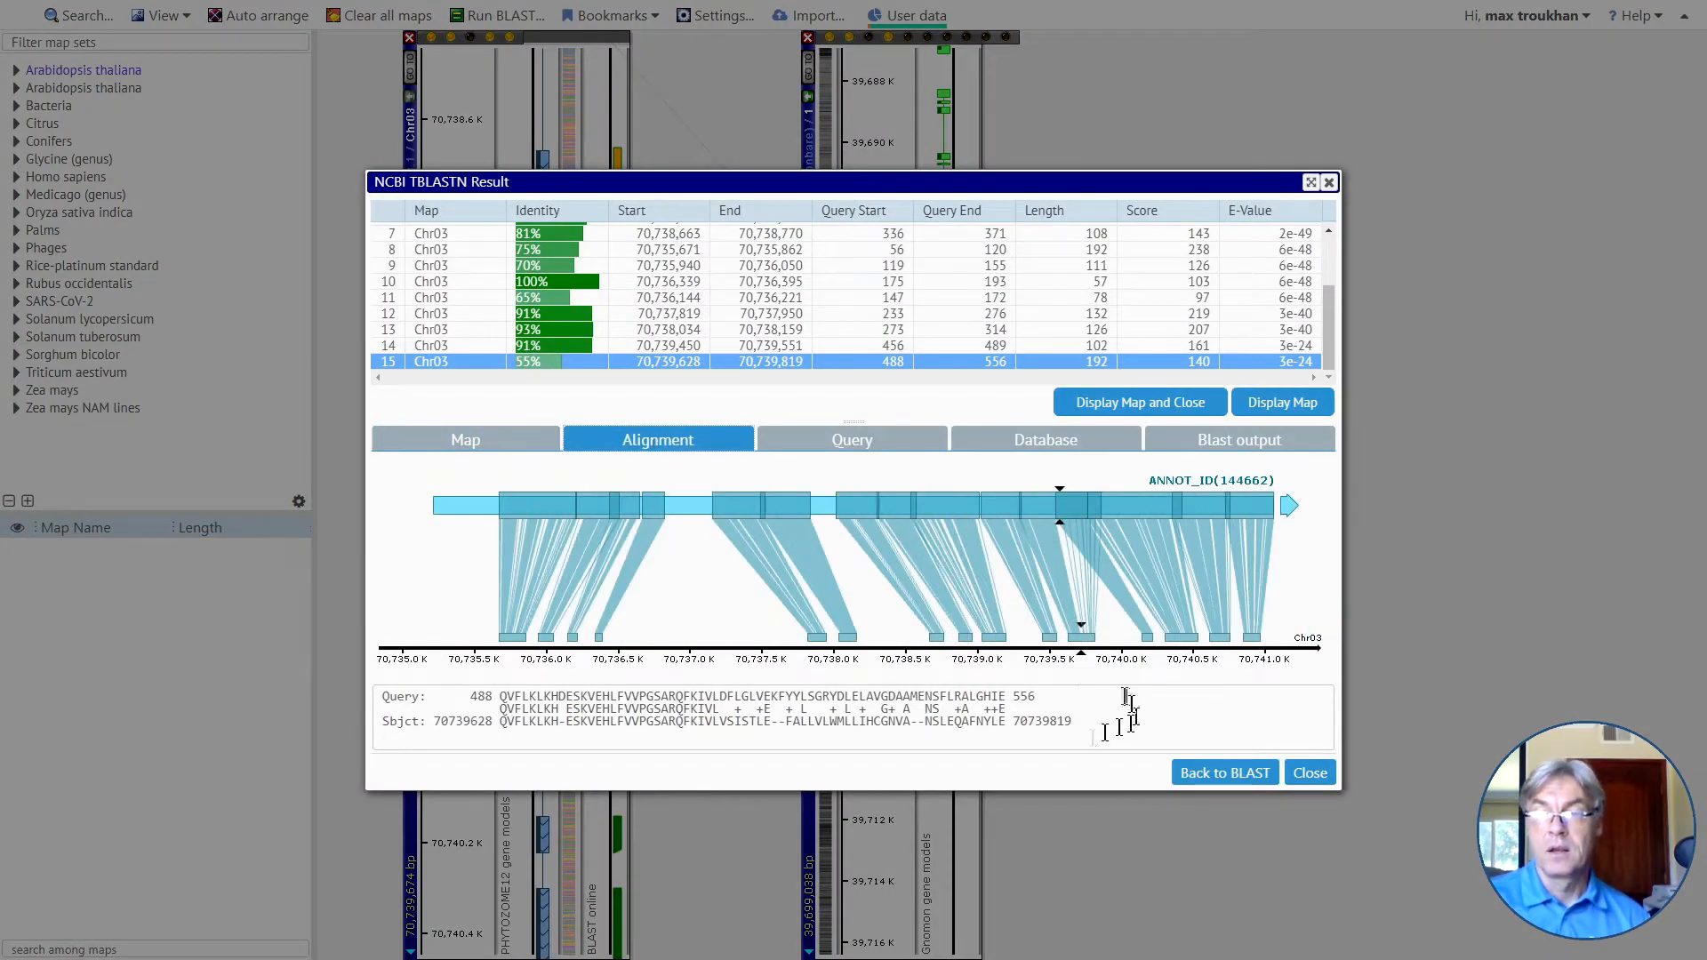
scroll(1043, 634, up, 3)
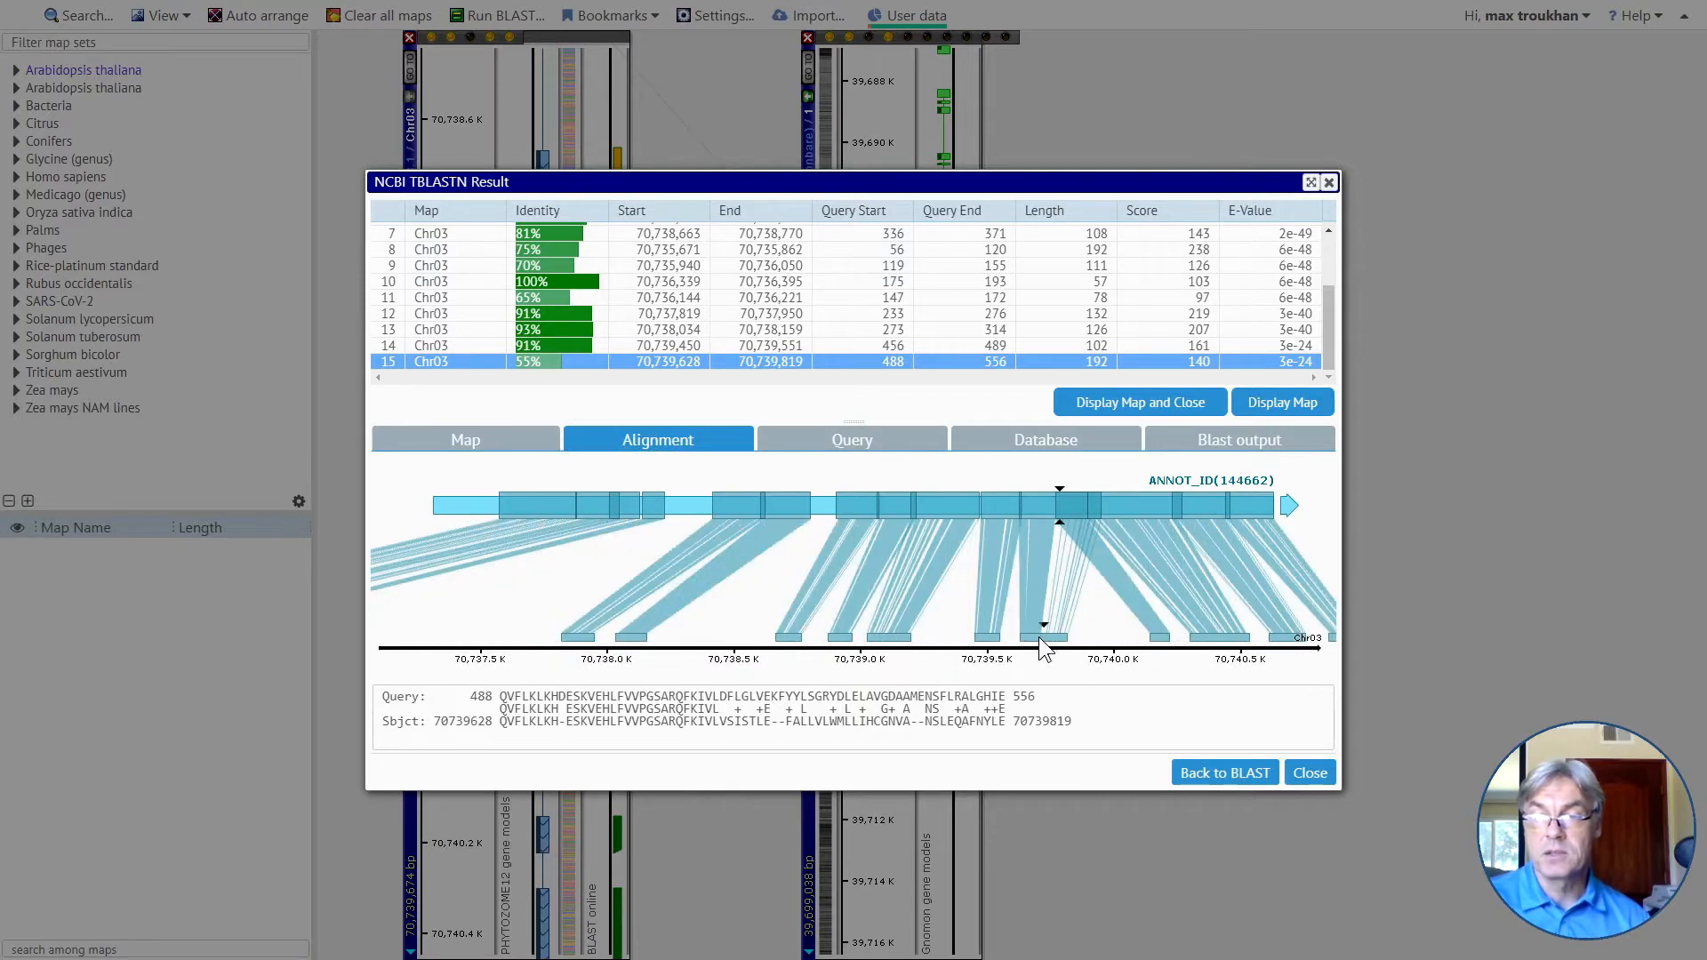
scroll(1039, 637, up, 3)
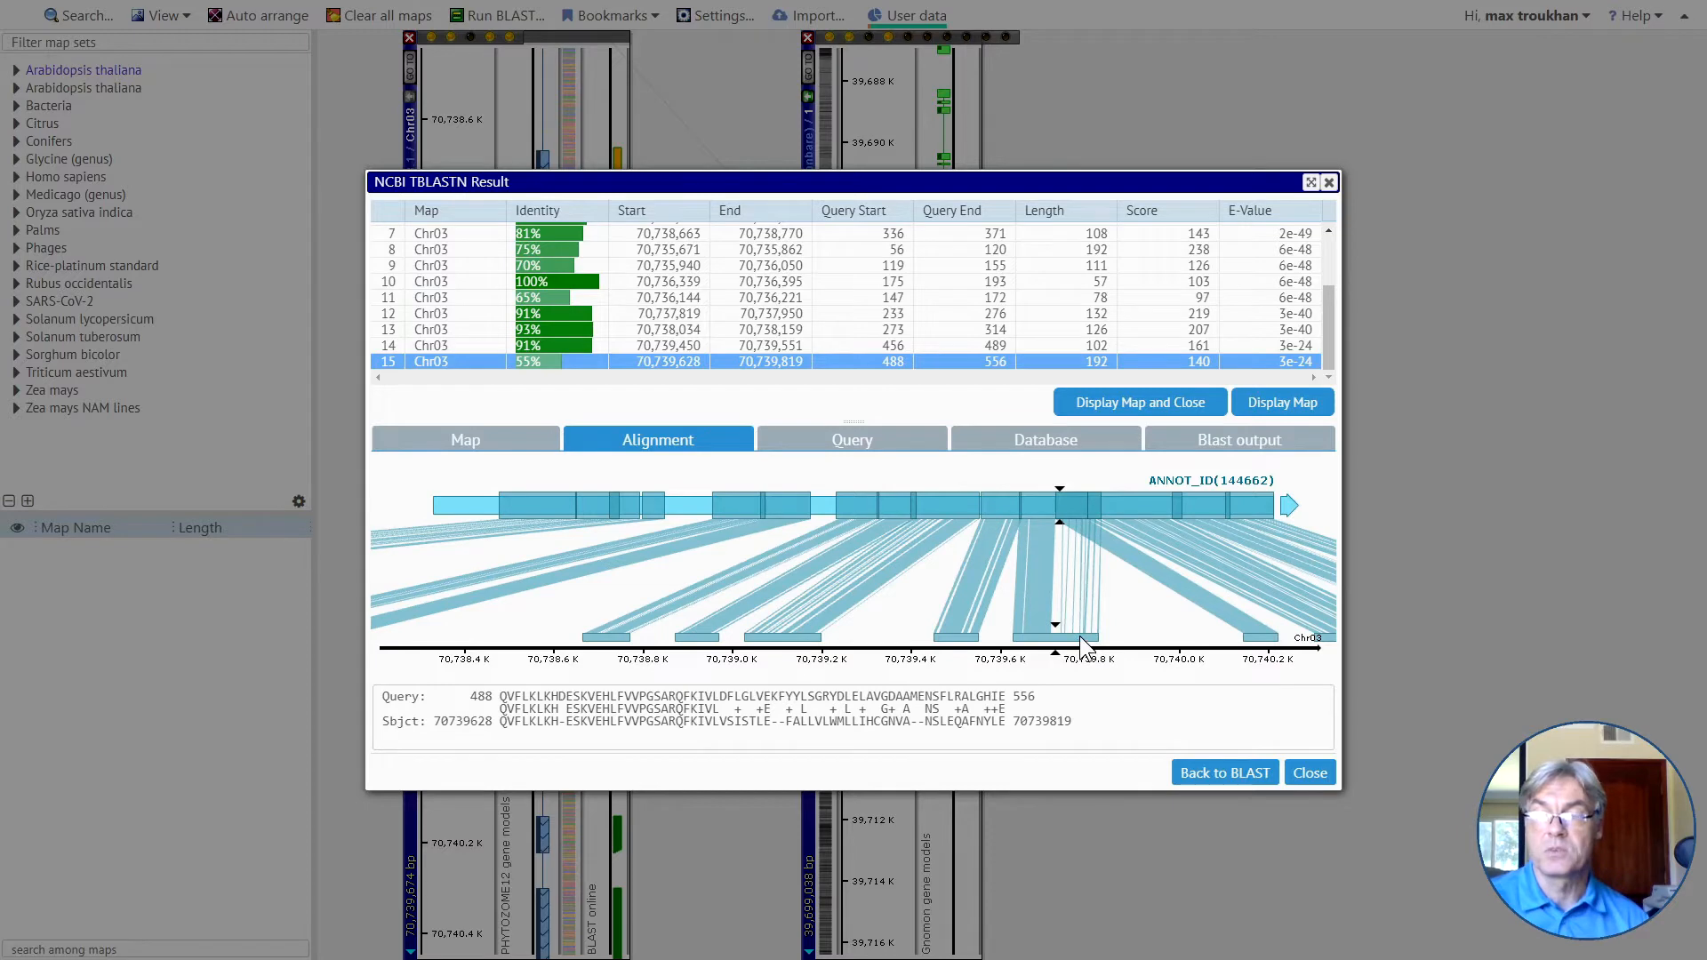
drag(1265, 642, 1076, 638)
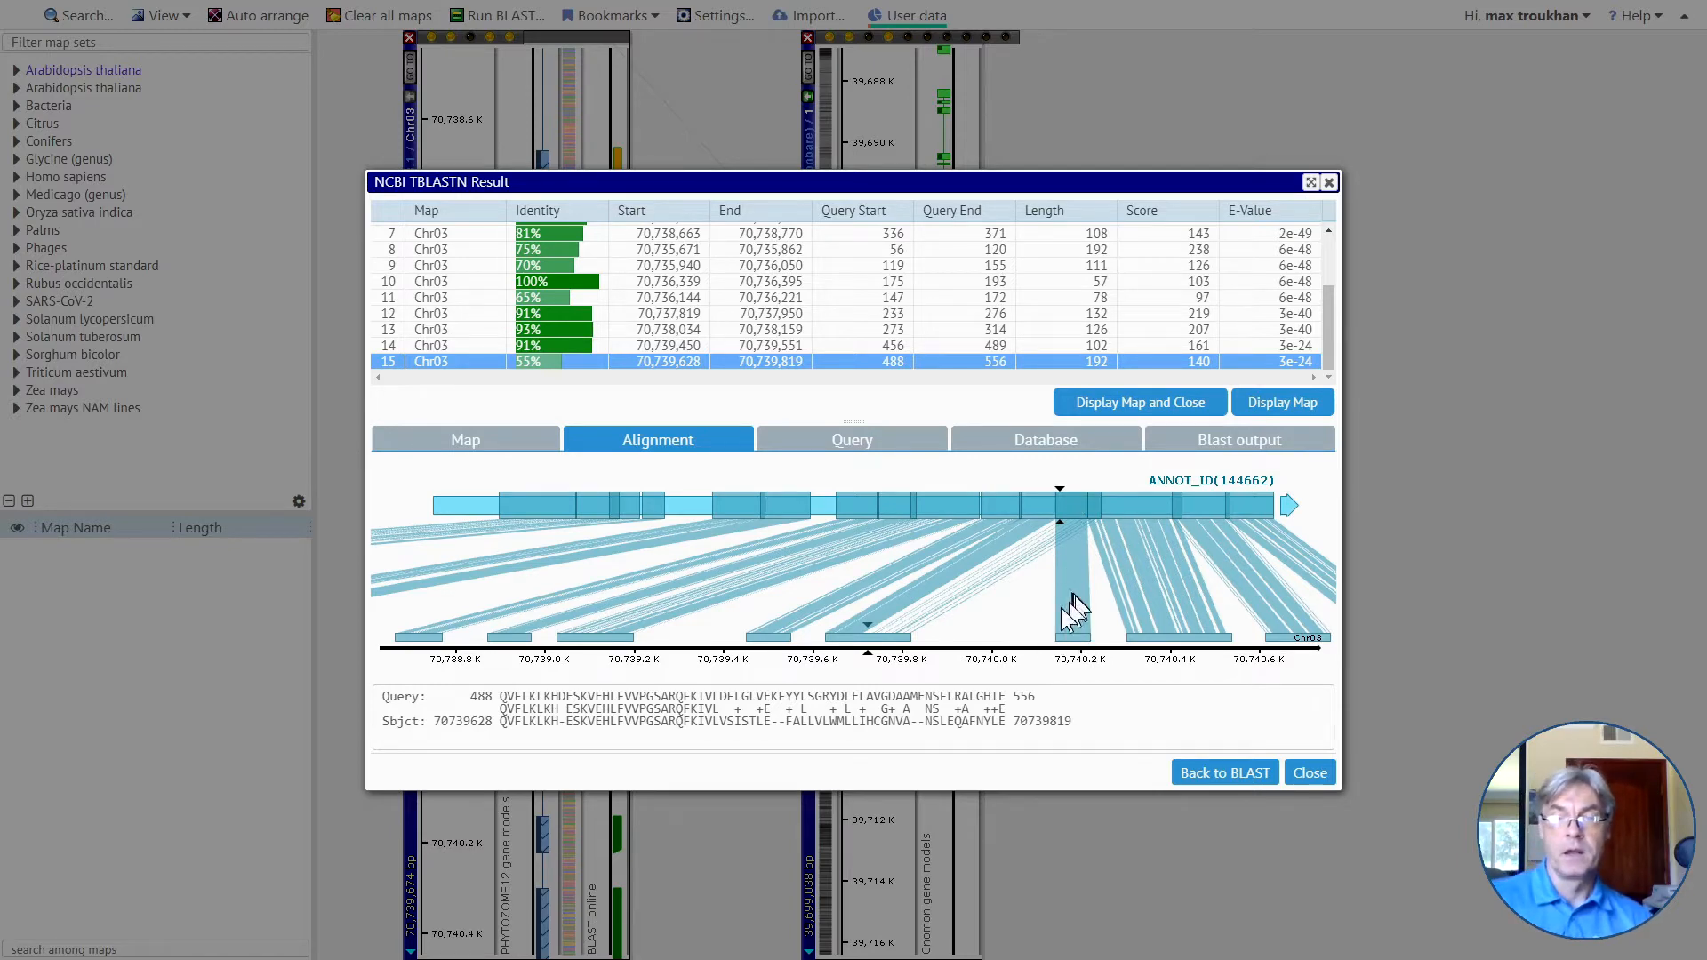
drag(900, 633, 983, 627)
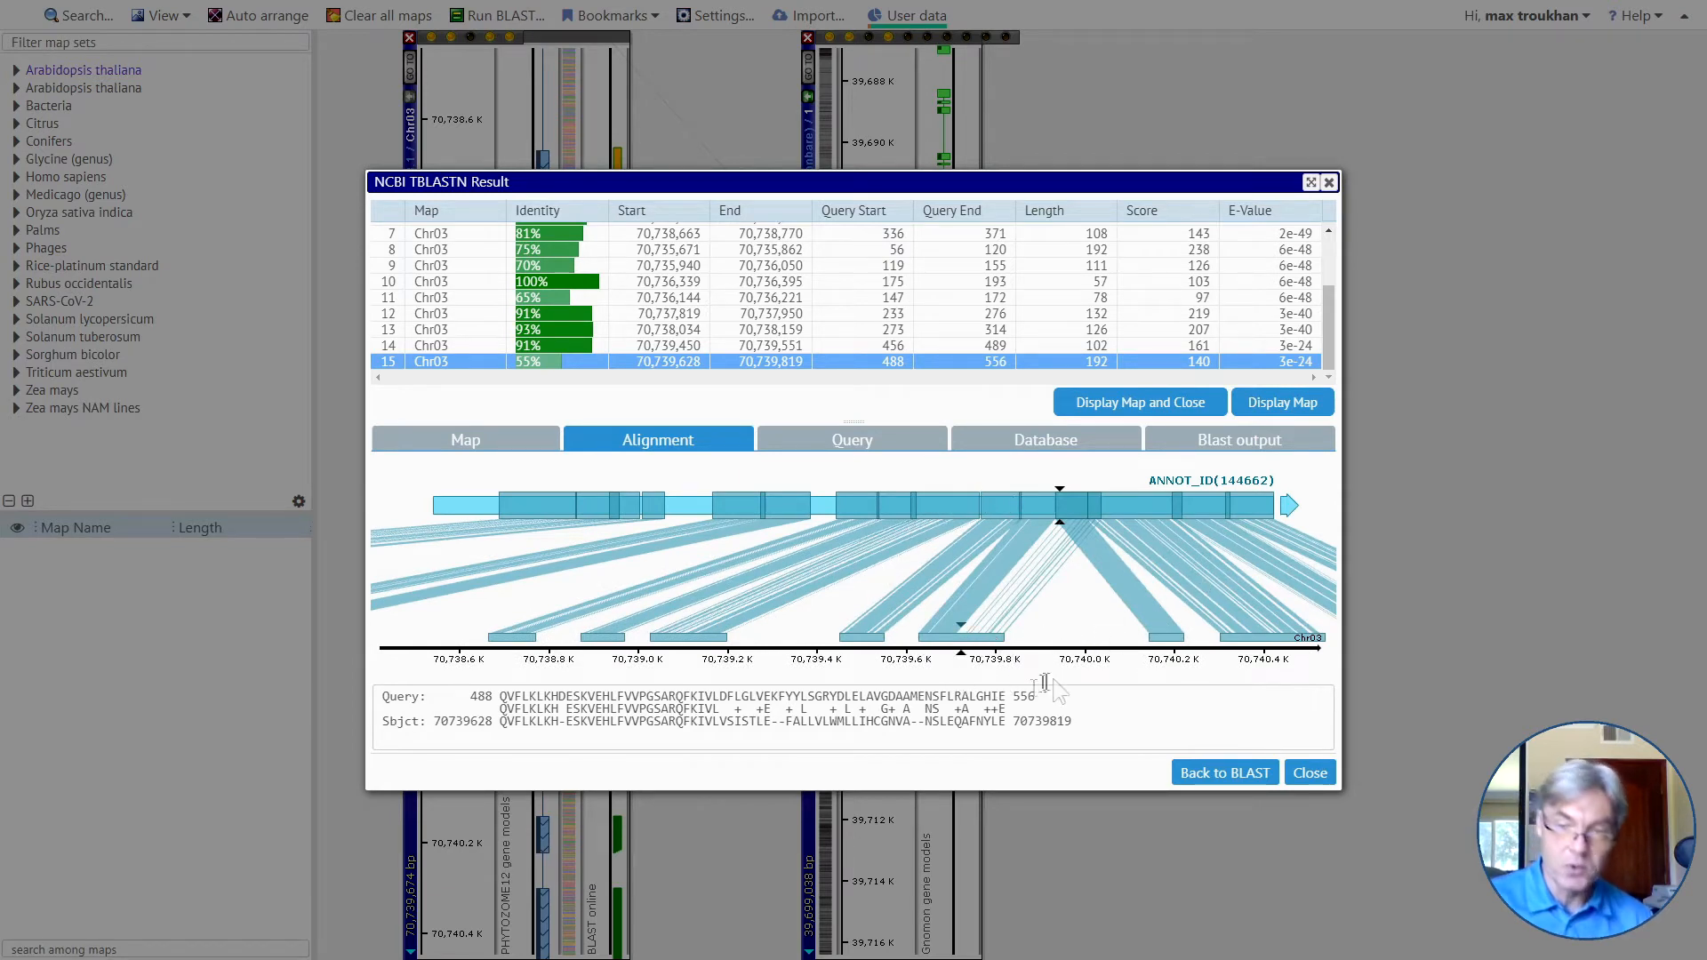
click(1310, 773)
Bring the whole gene into view on both maps and show the sequence similarity between rice map 1 and sorghum Chr03.
scroll(568, 496, down, 2)
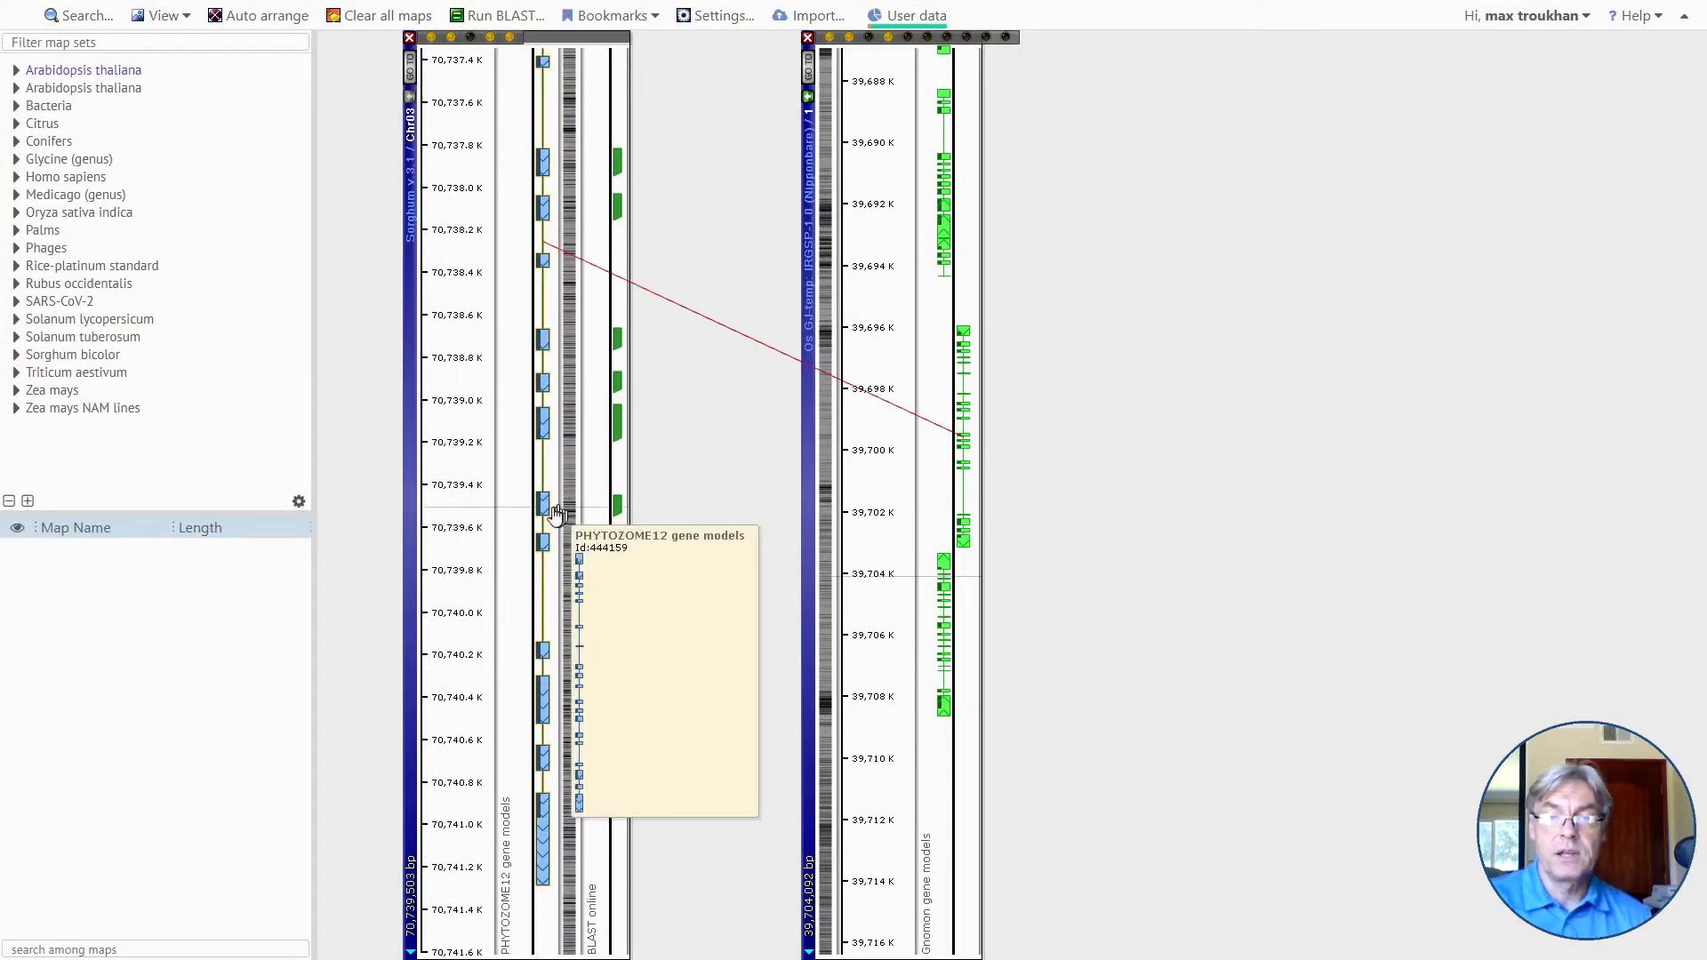
drag(508, 454, 516, 603)
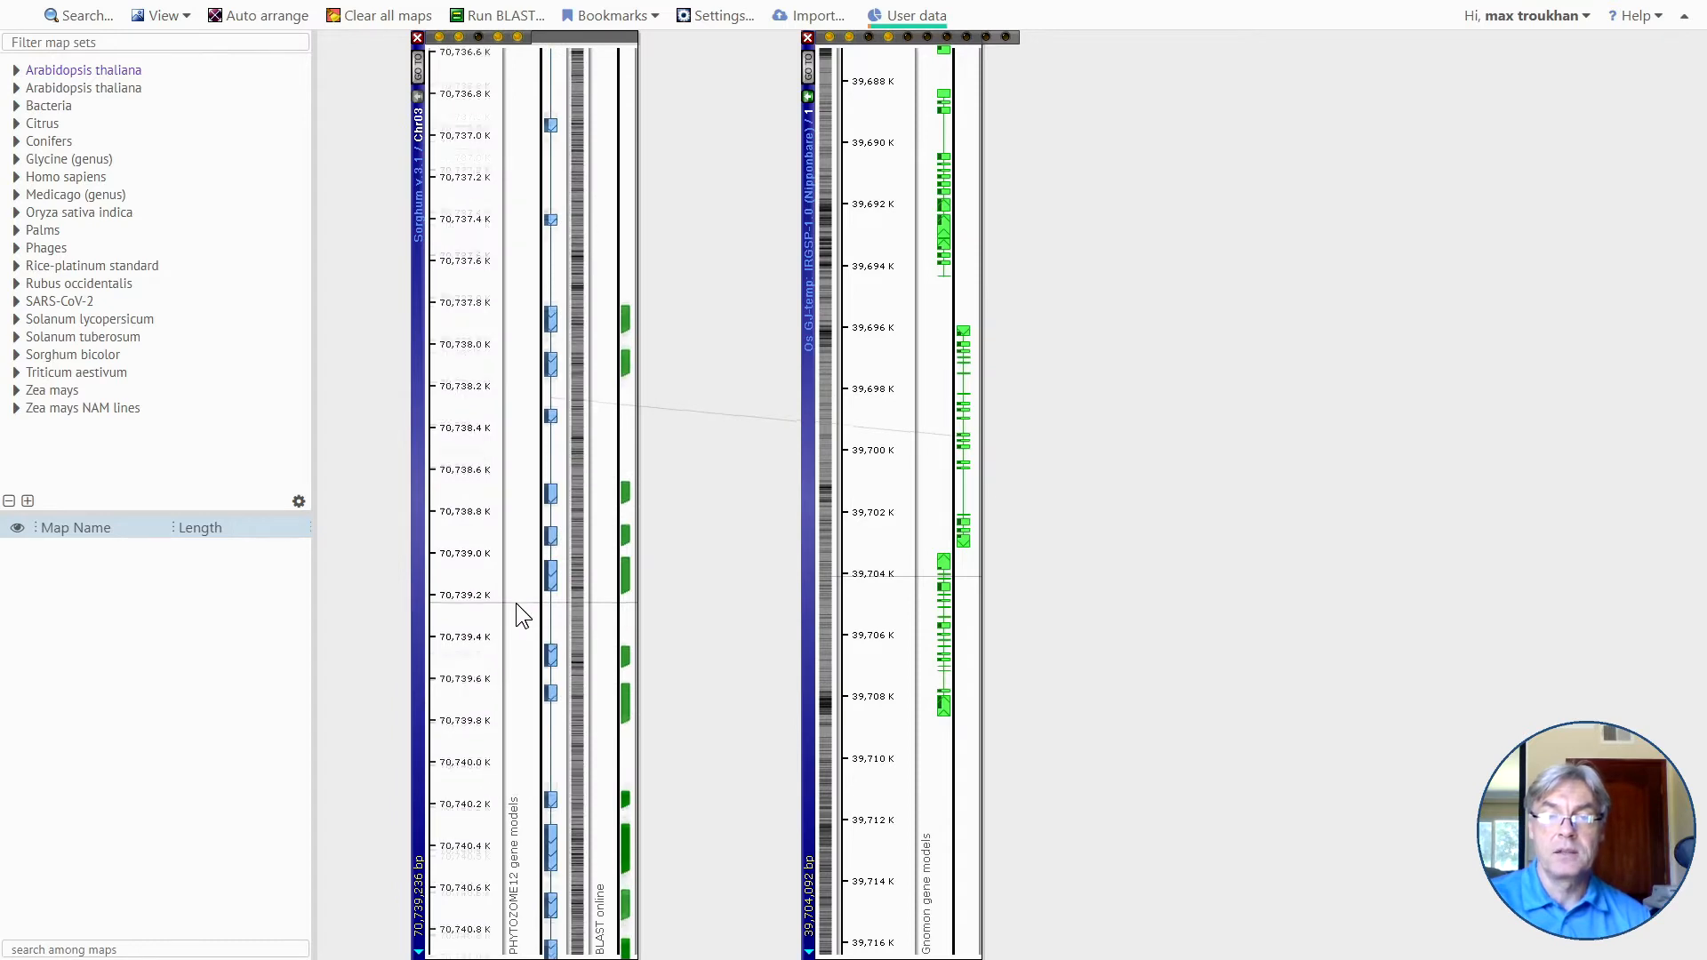
scroll(516, 603, down, 2)
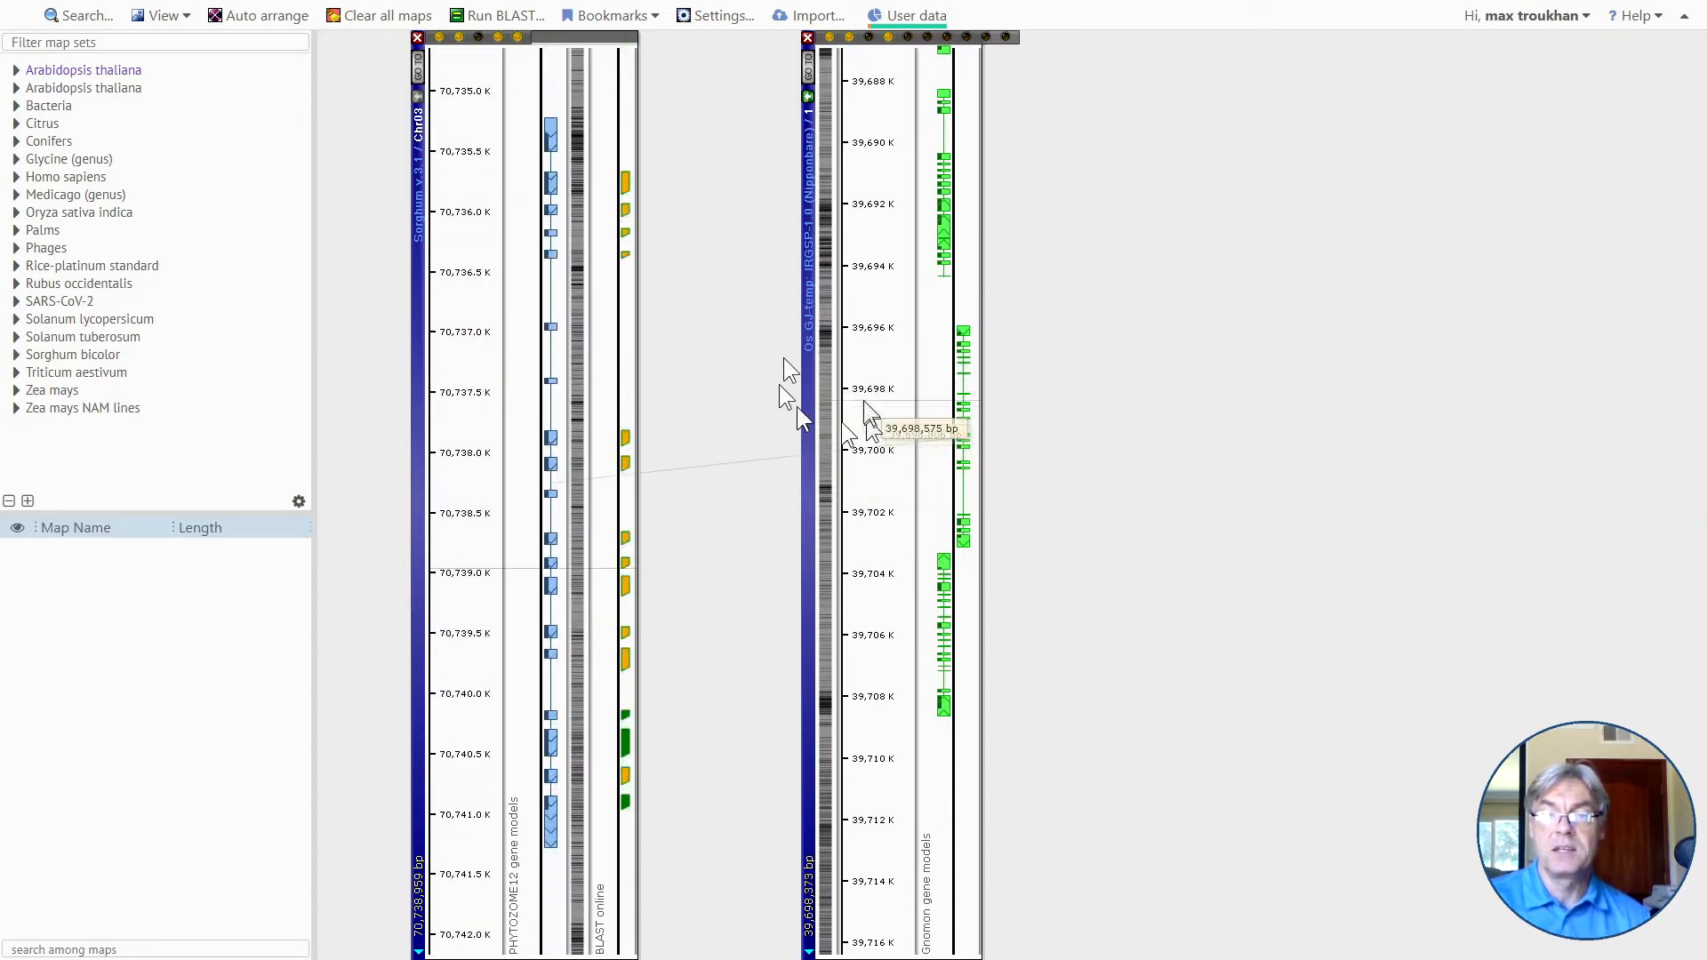
scroll(884, 418, up, 2)
drag(887, 416, 893, 396)
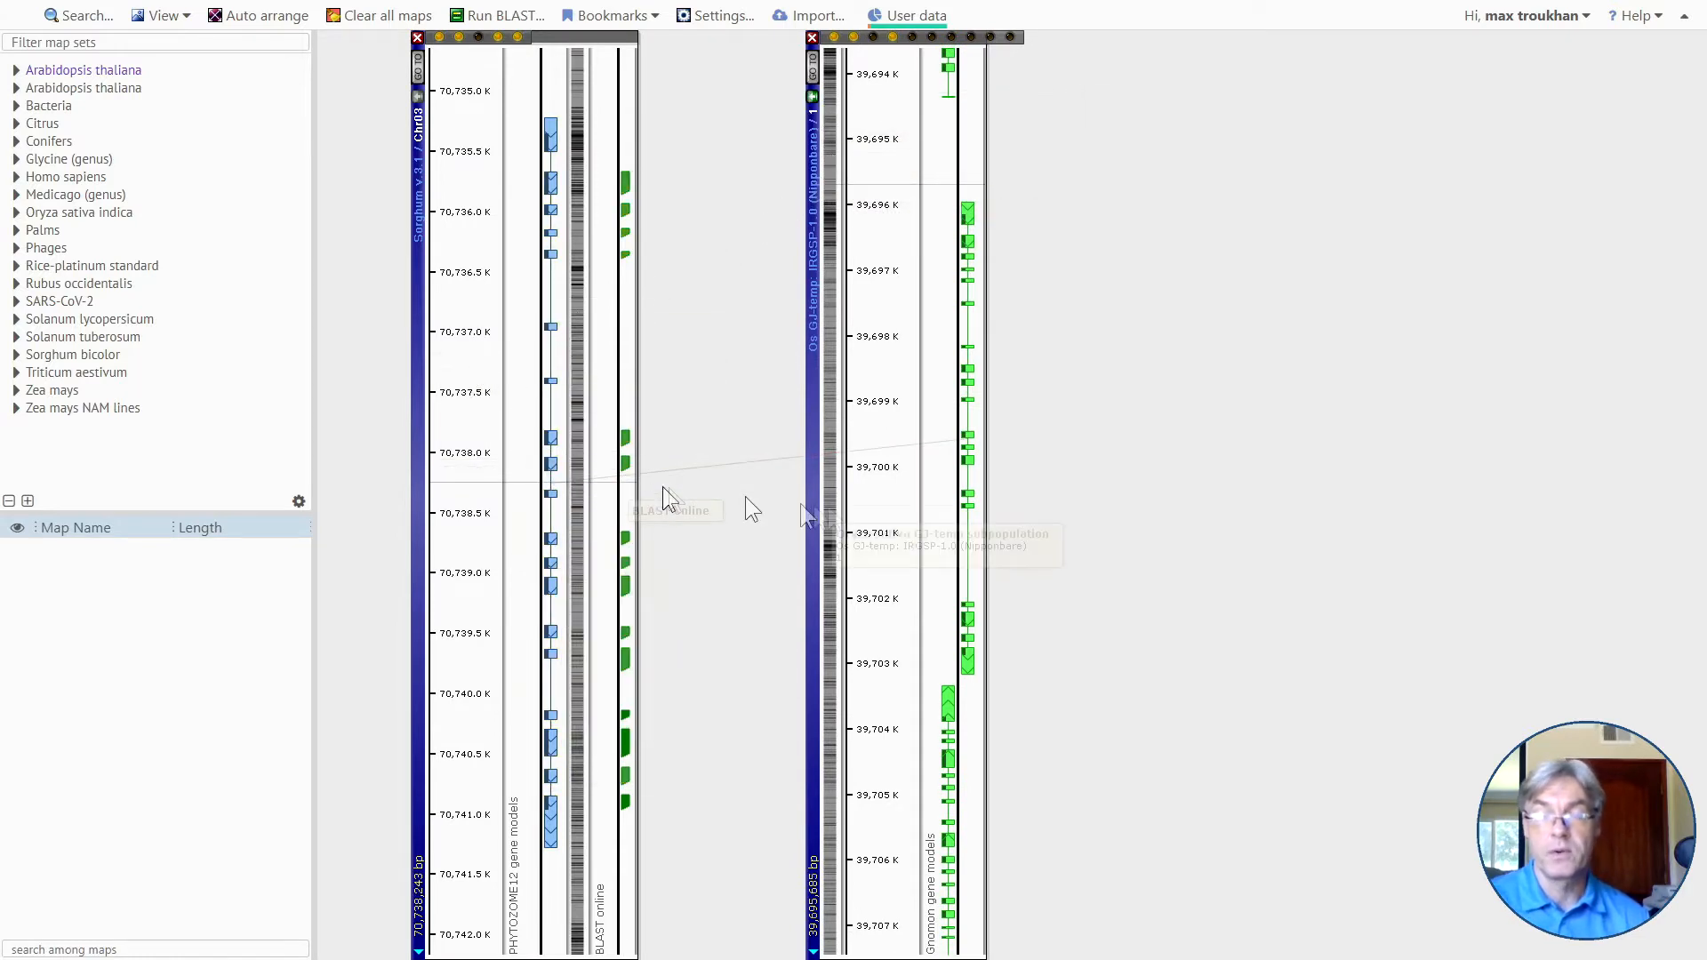
drag(895, 516, 898, 556)
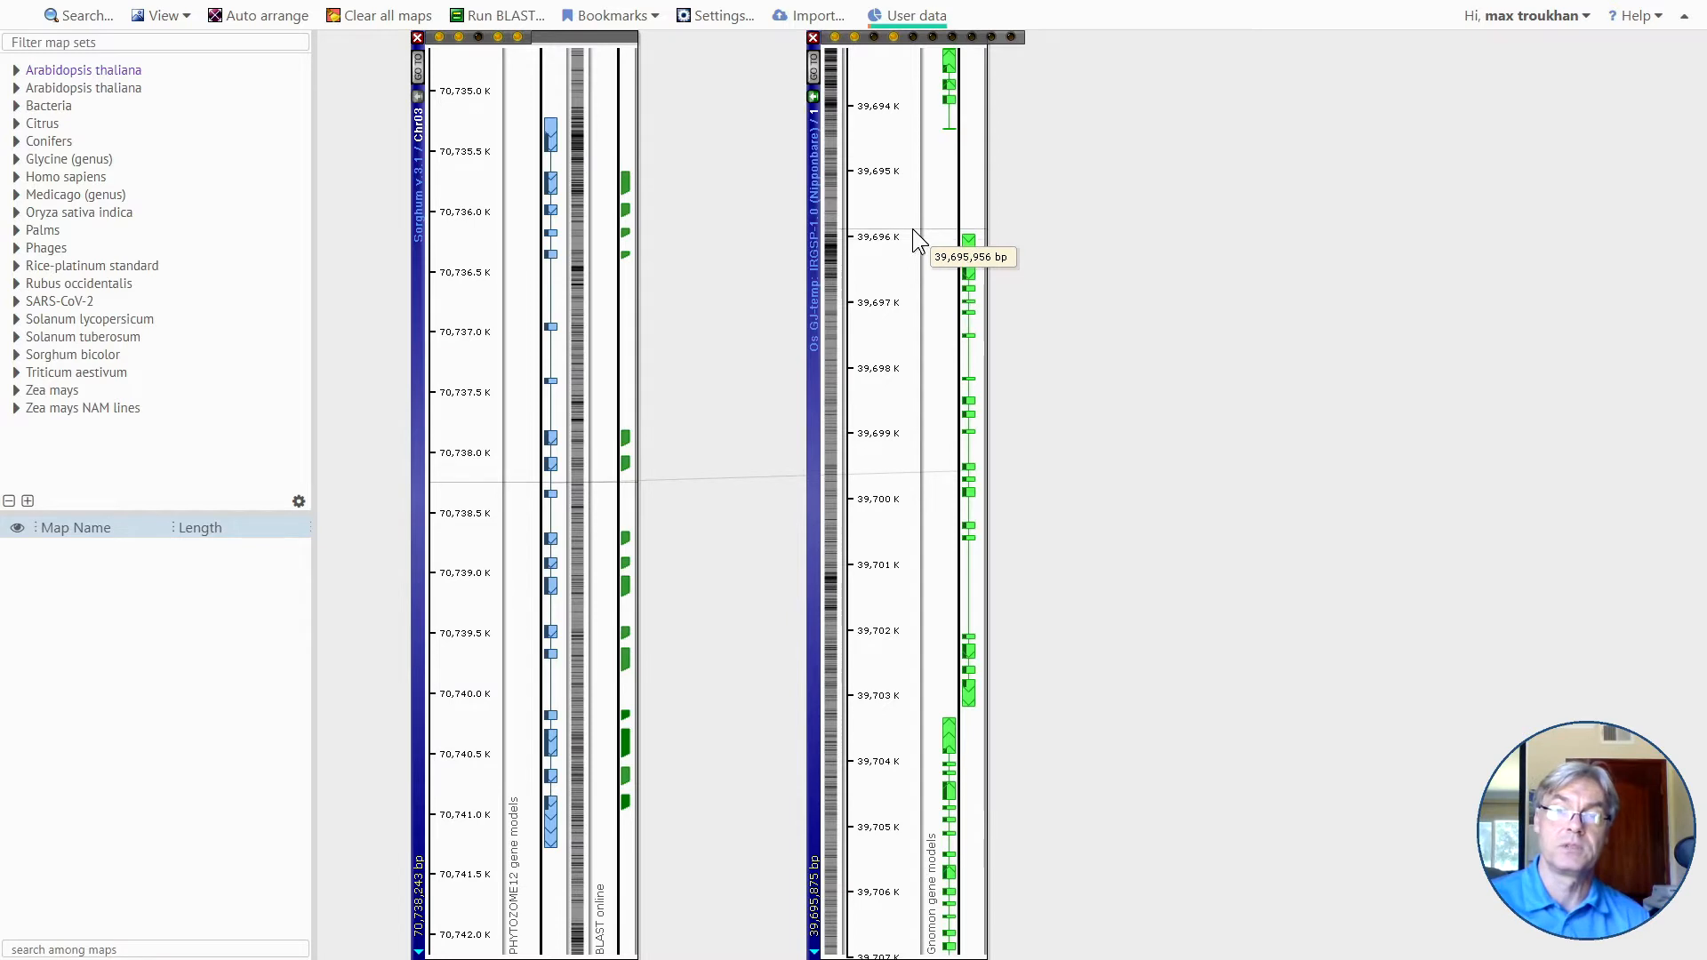
click(812, 95)
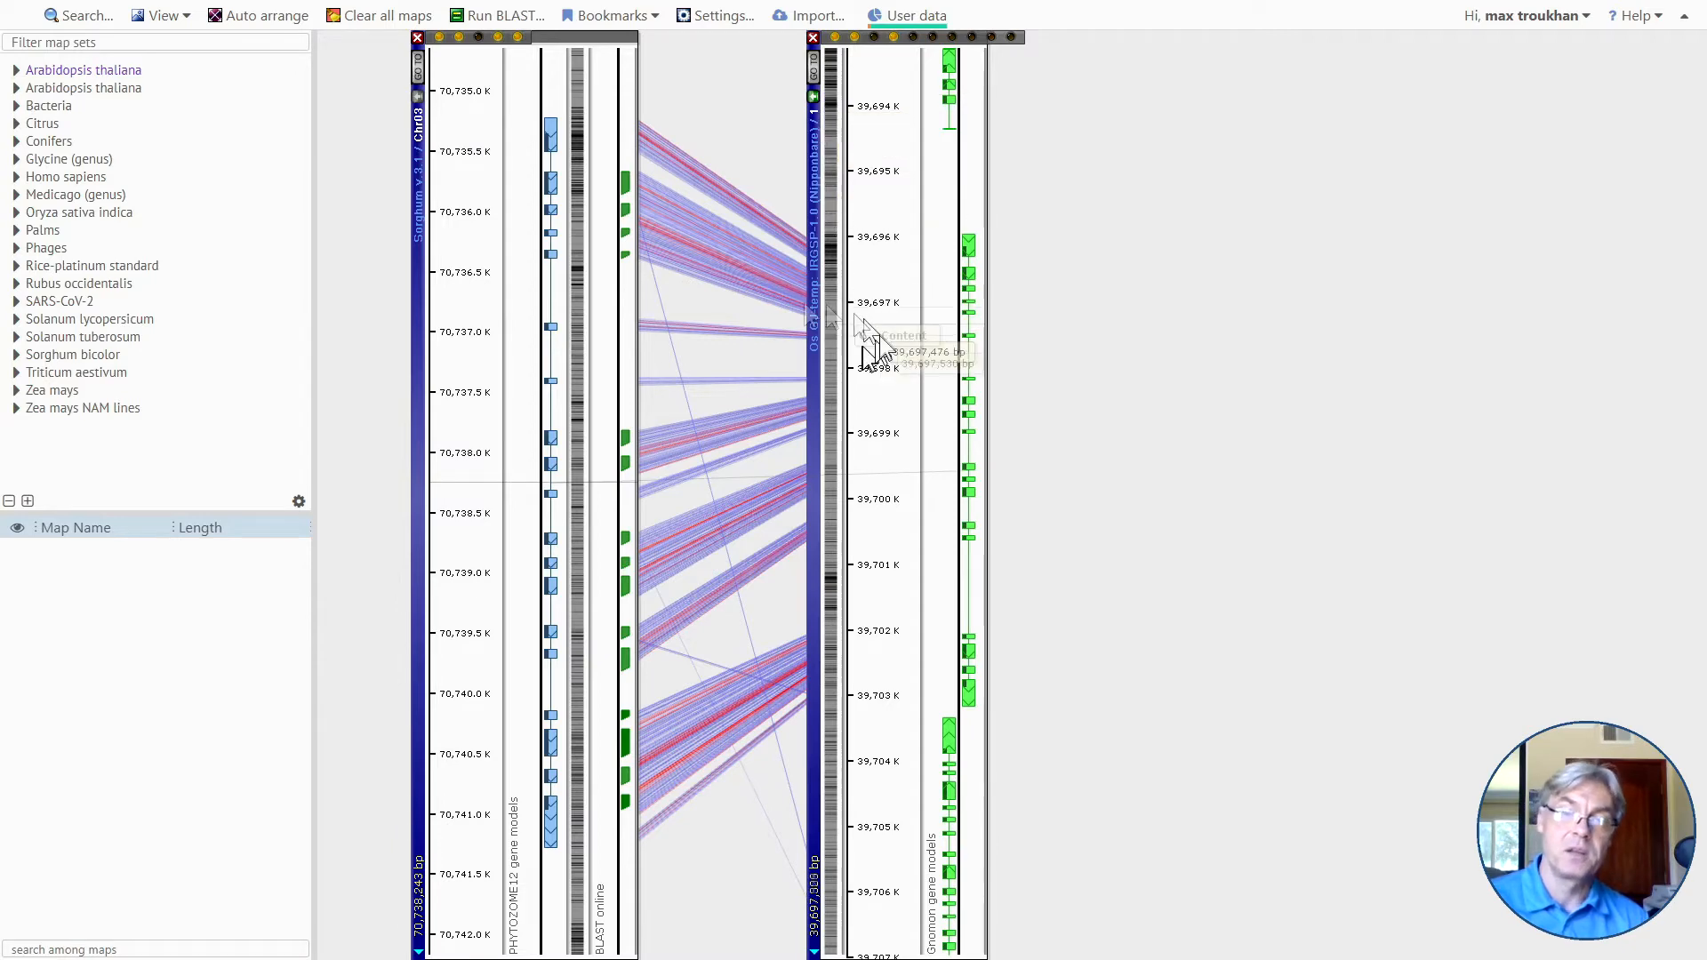
Line up the sorghum and rice gene models and examine the similarity bands connecting their exons.
scroll(498, 388, down, 2)
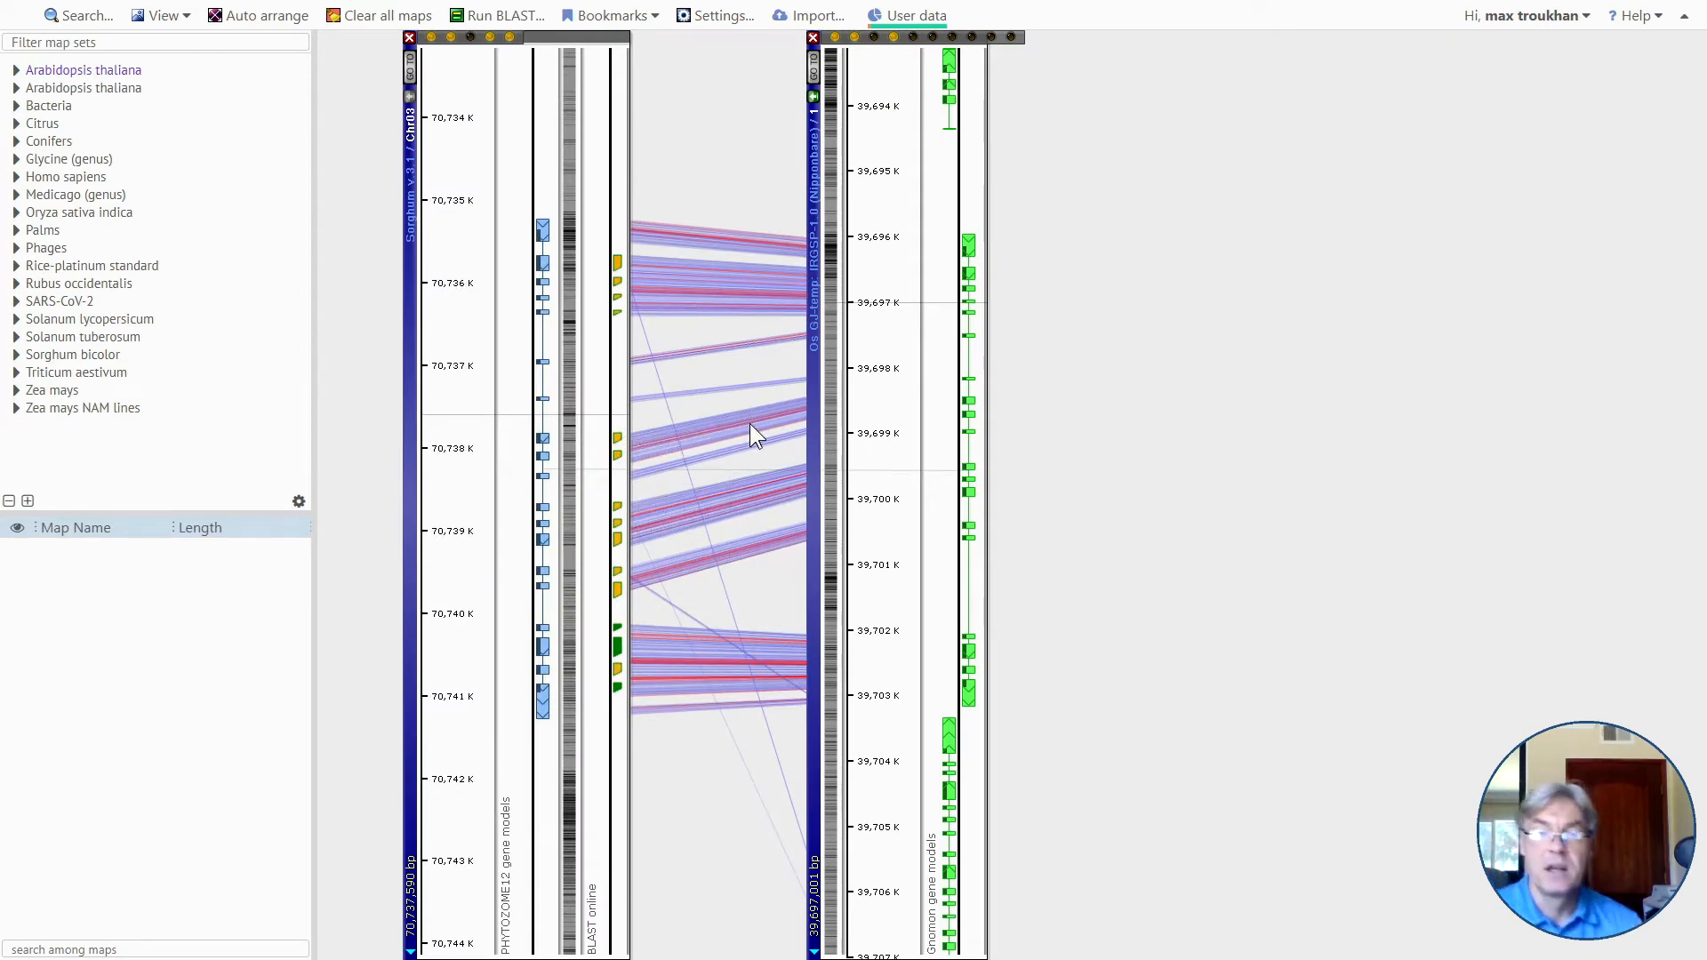
scroll(750, 424, up, 2)
drag(914, 583, 920, 650)
drag(736, 674, 740, 520)
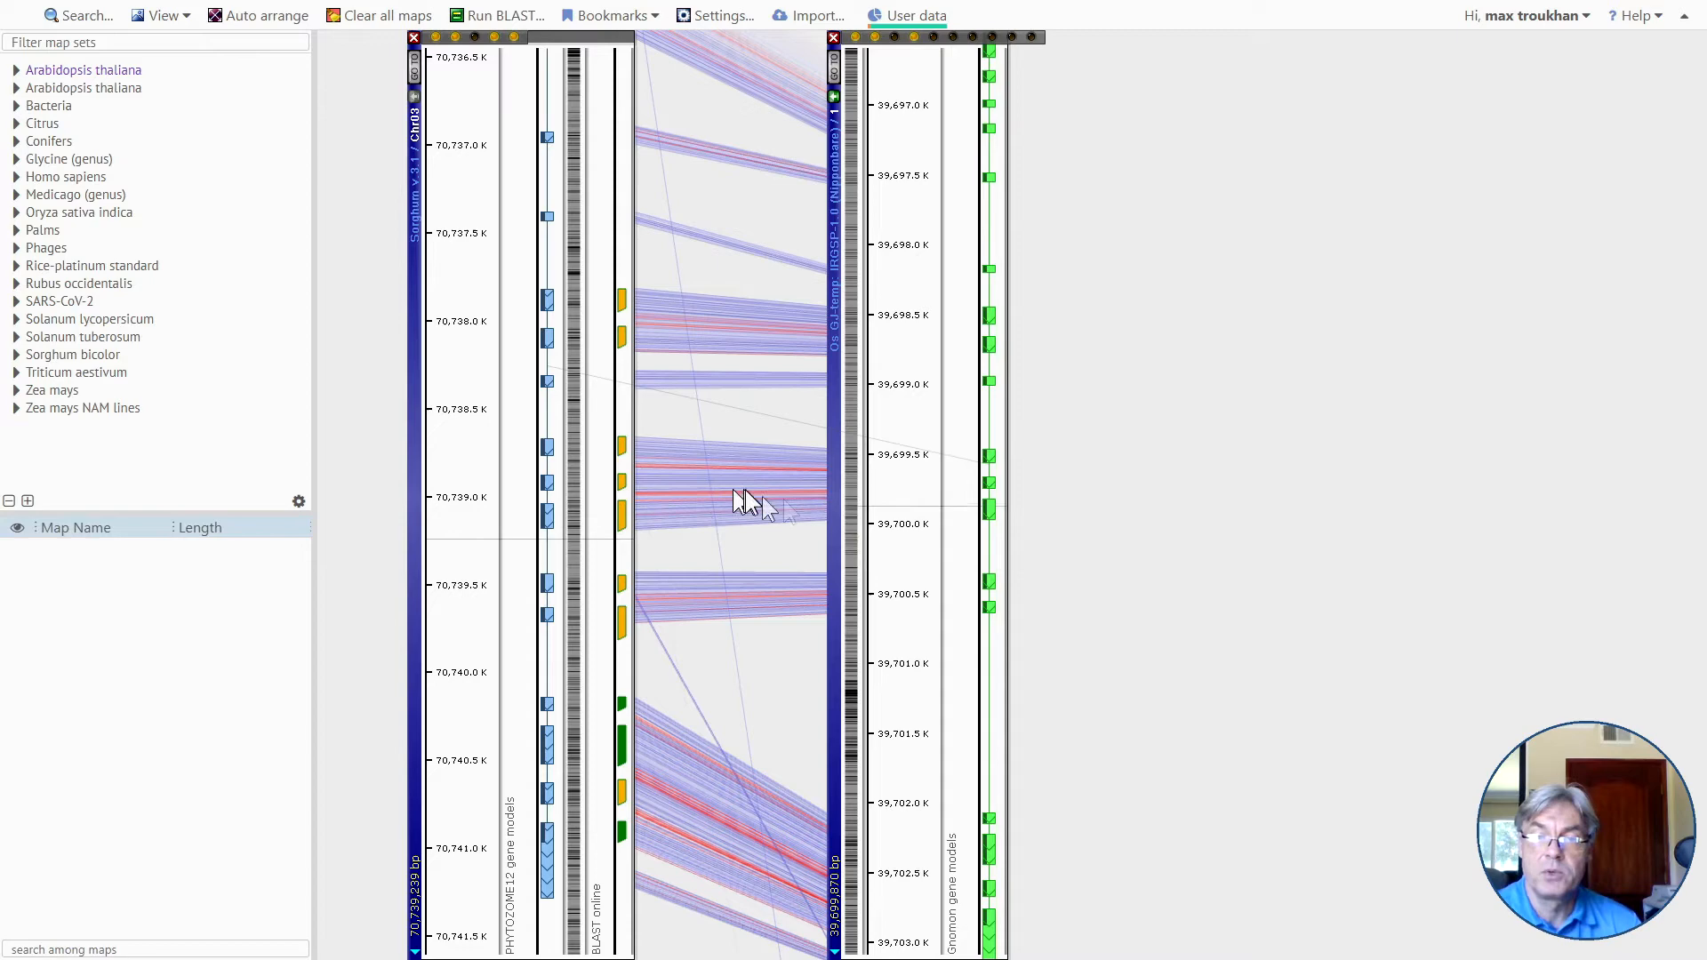
scroll(720, 472, up, 3)
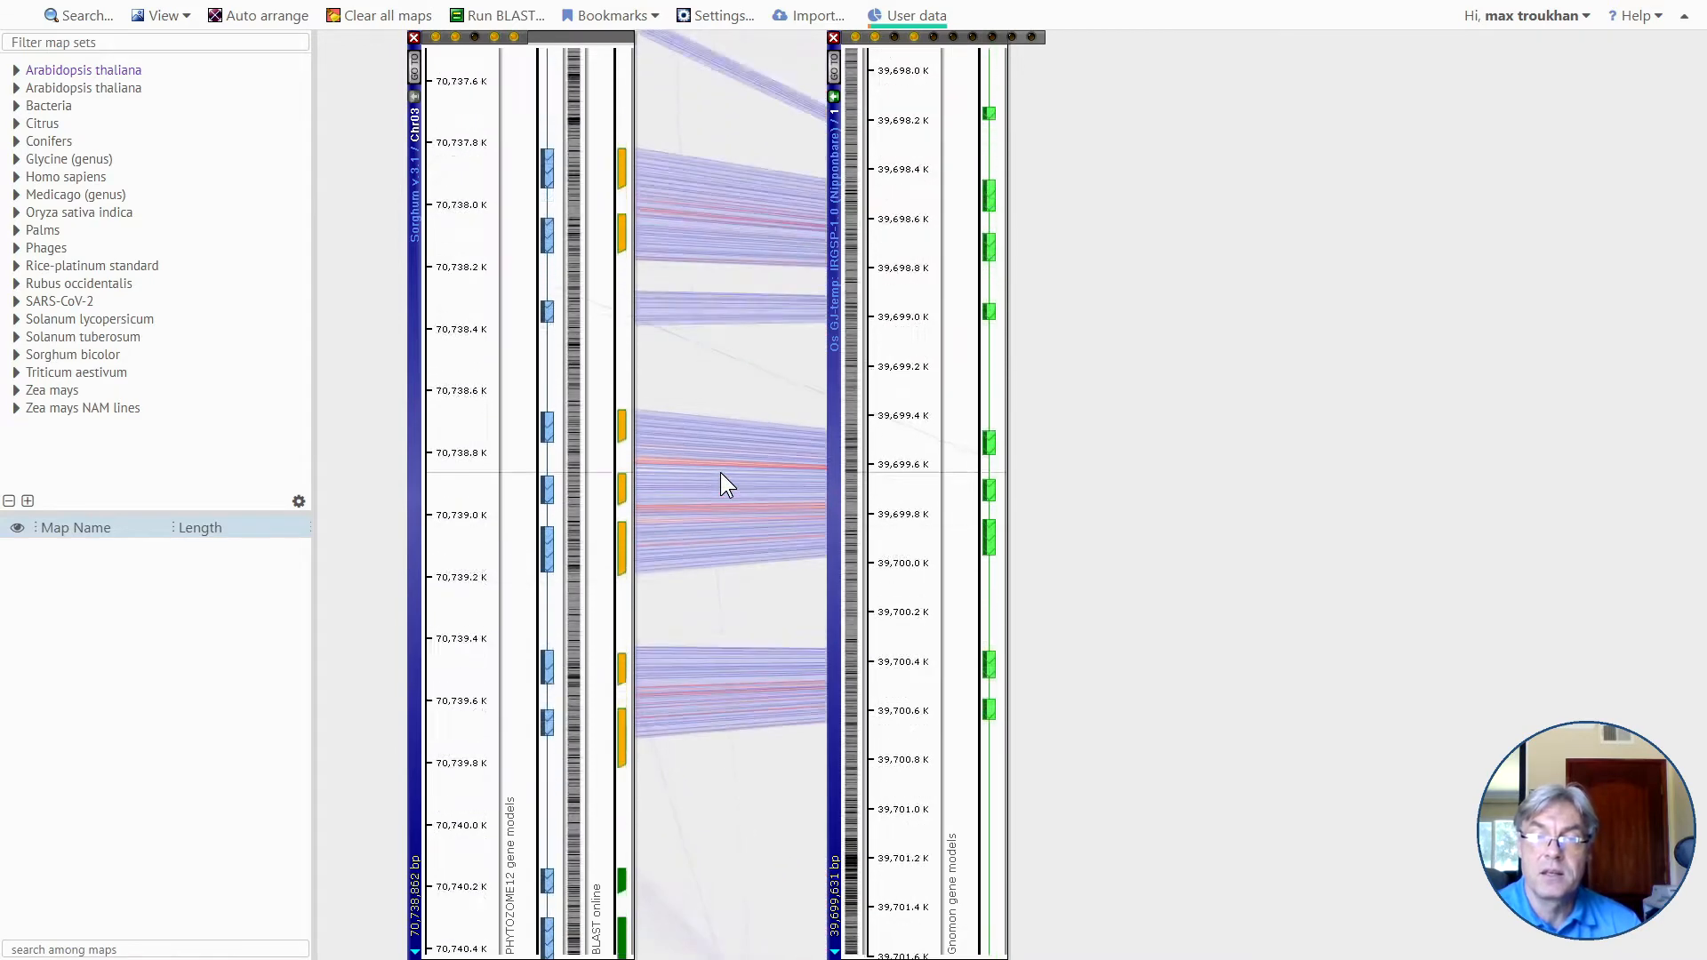
scroll(809, 467, up, 1)
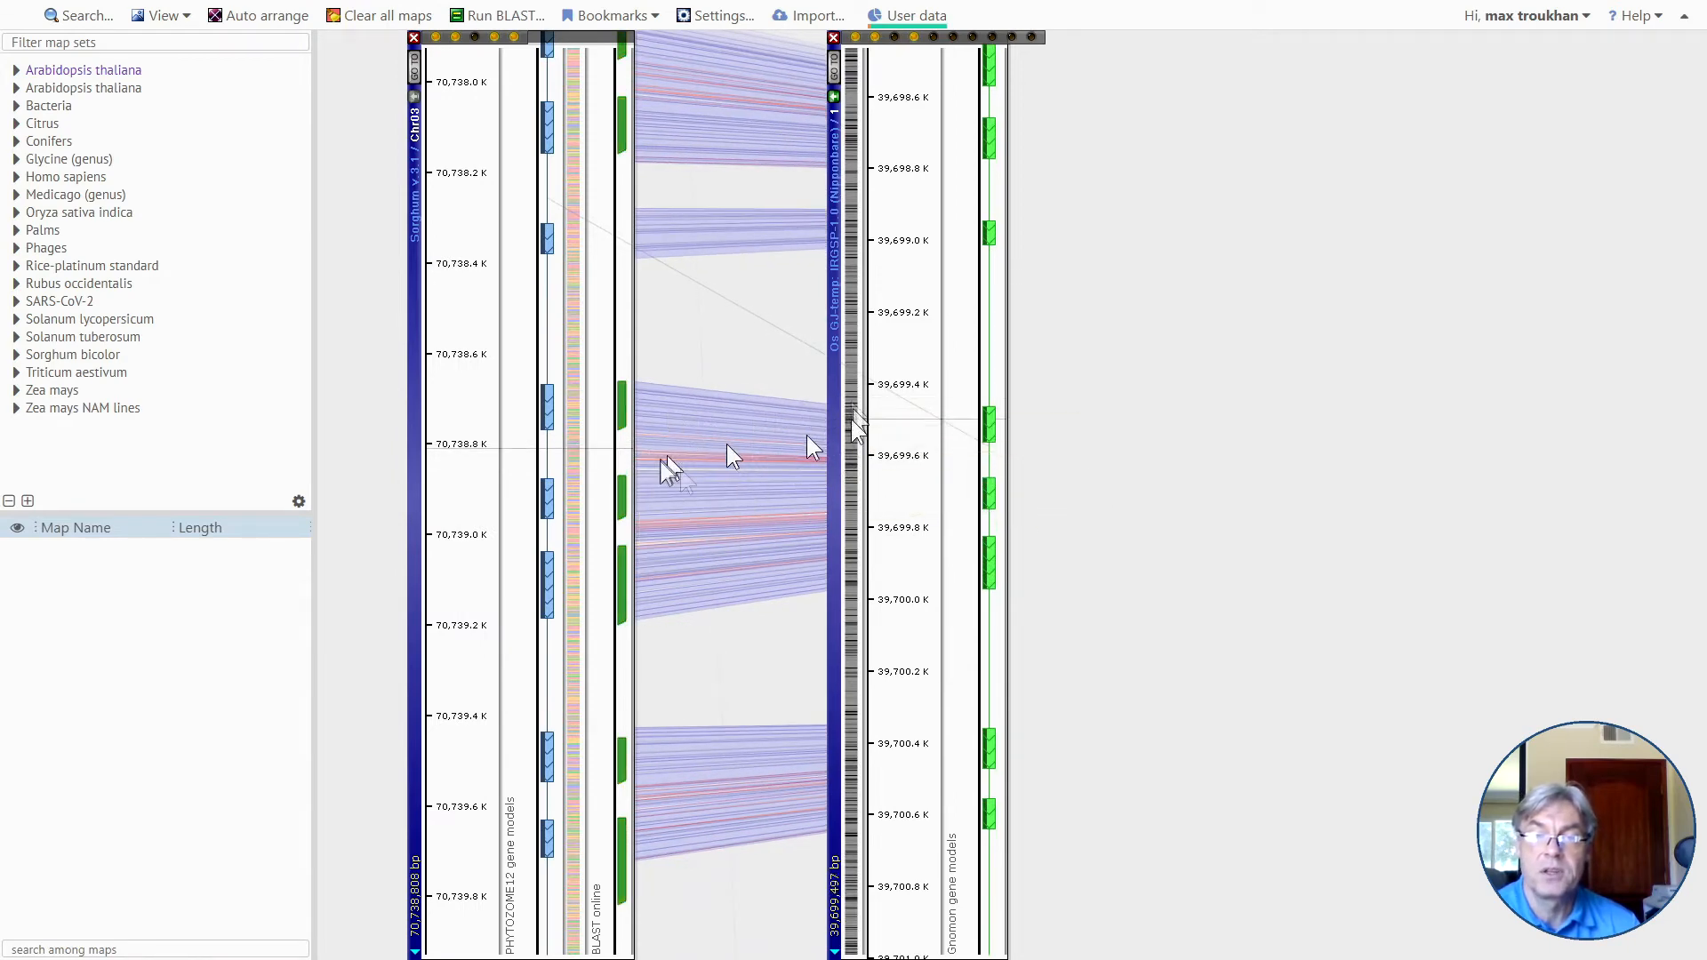
Align the rice exons around 39,699.7 K with the sorghum exons around 70,738.9 K, and move the rice map farther from Chr03.
drag(901, 489, 899, 501)
scroll(729, 499, up, 2)
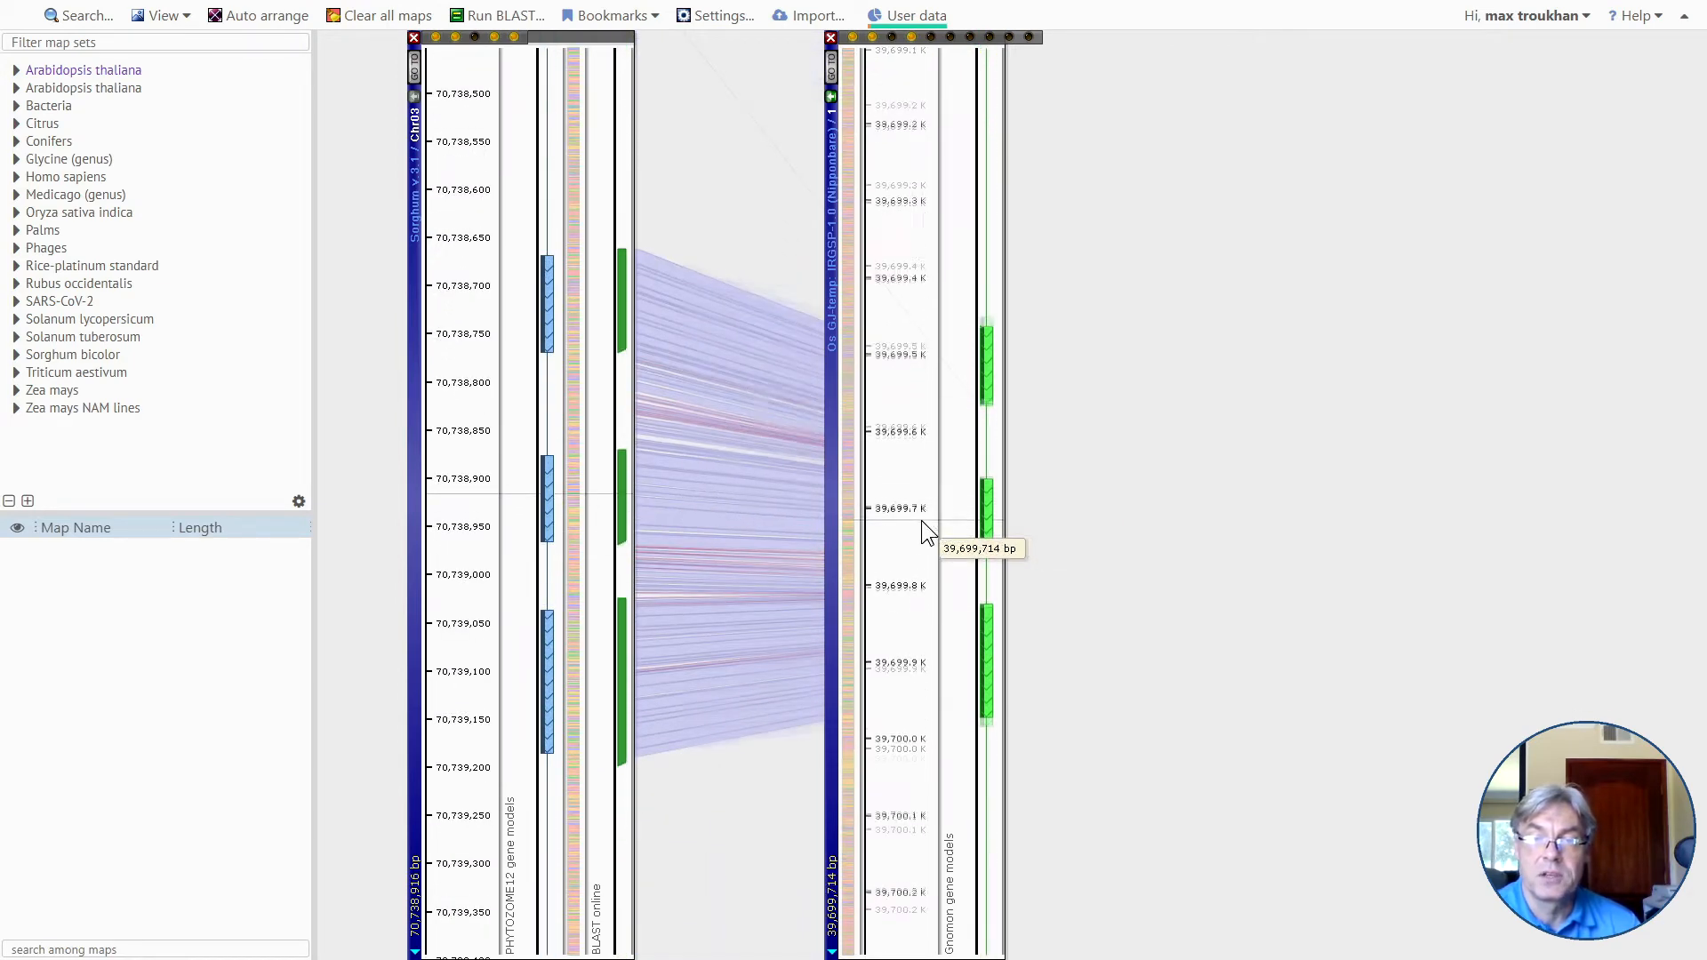
scroll(923, 522, up, 1)
drag(921, 520, 983, 510)
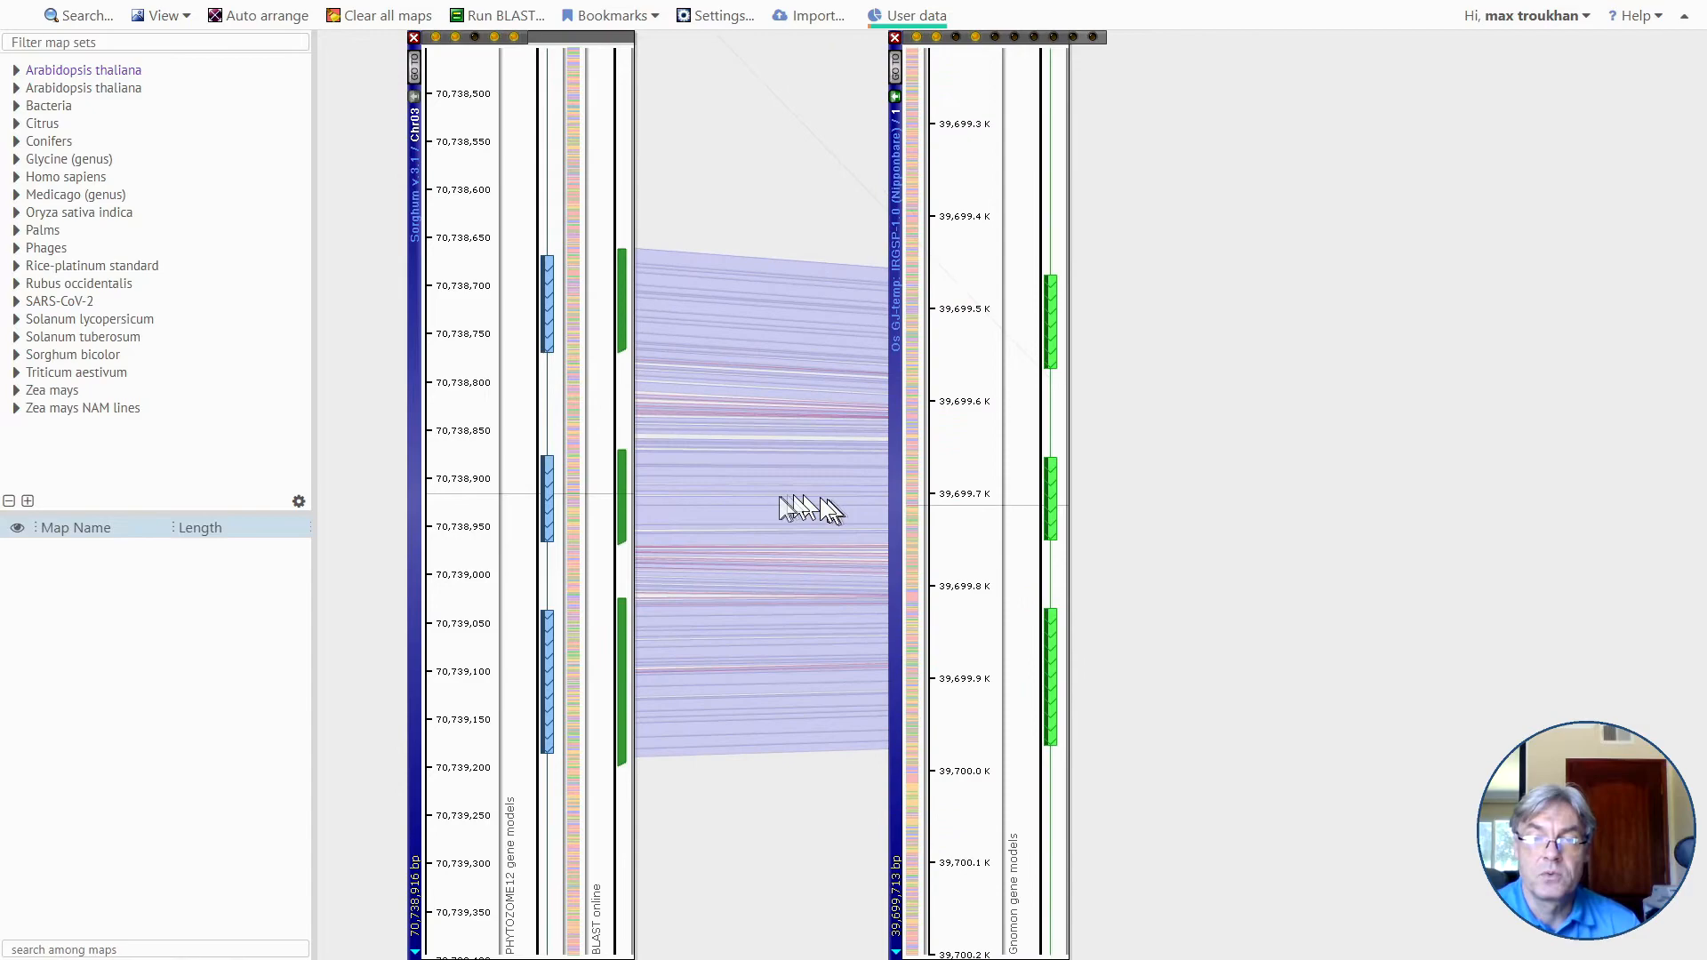
scroll(783, 499, down, 1)
scroll(779, 497, down, 2)
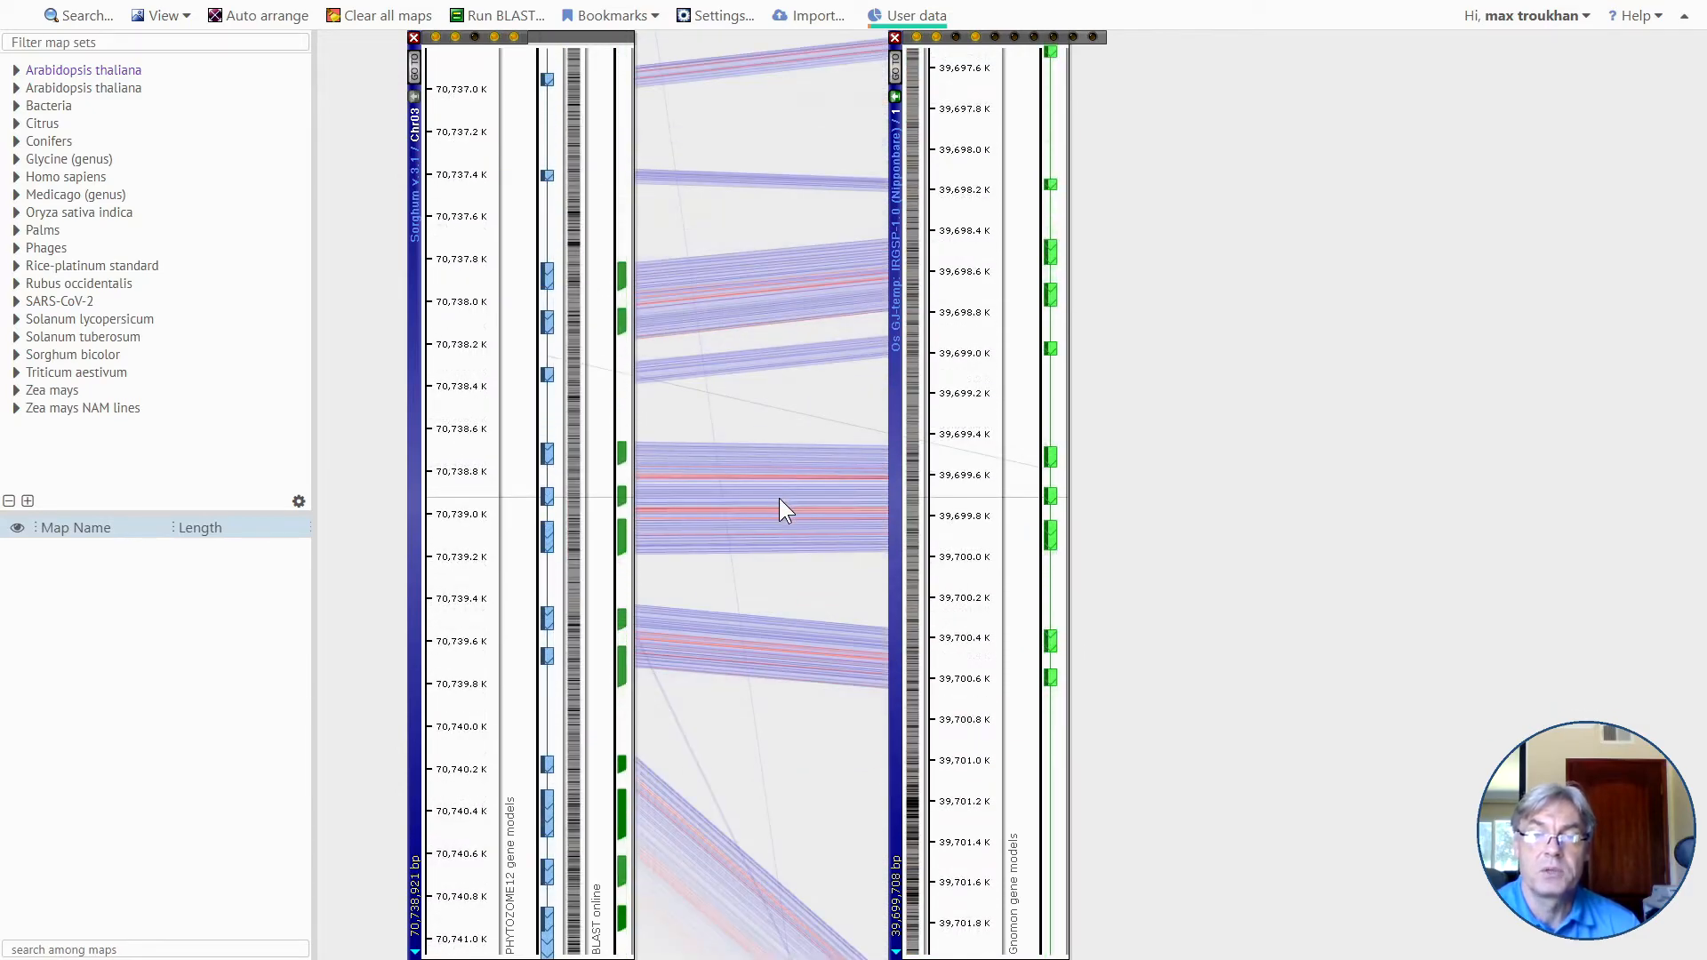
Line up the two maps at base level near 70,738,925 and 39,699,715, and compare nucleotides and amino acids across the exon.
scroll(780, 499, up, 4)
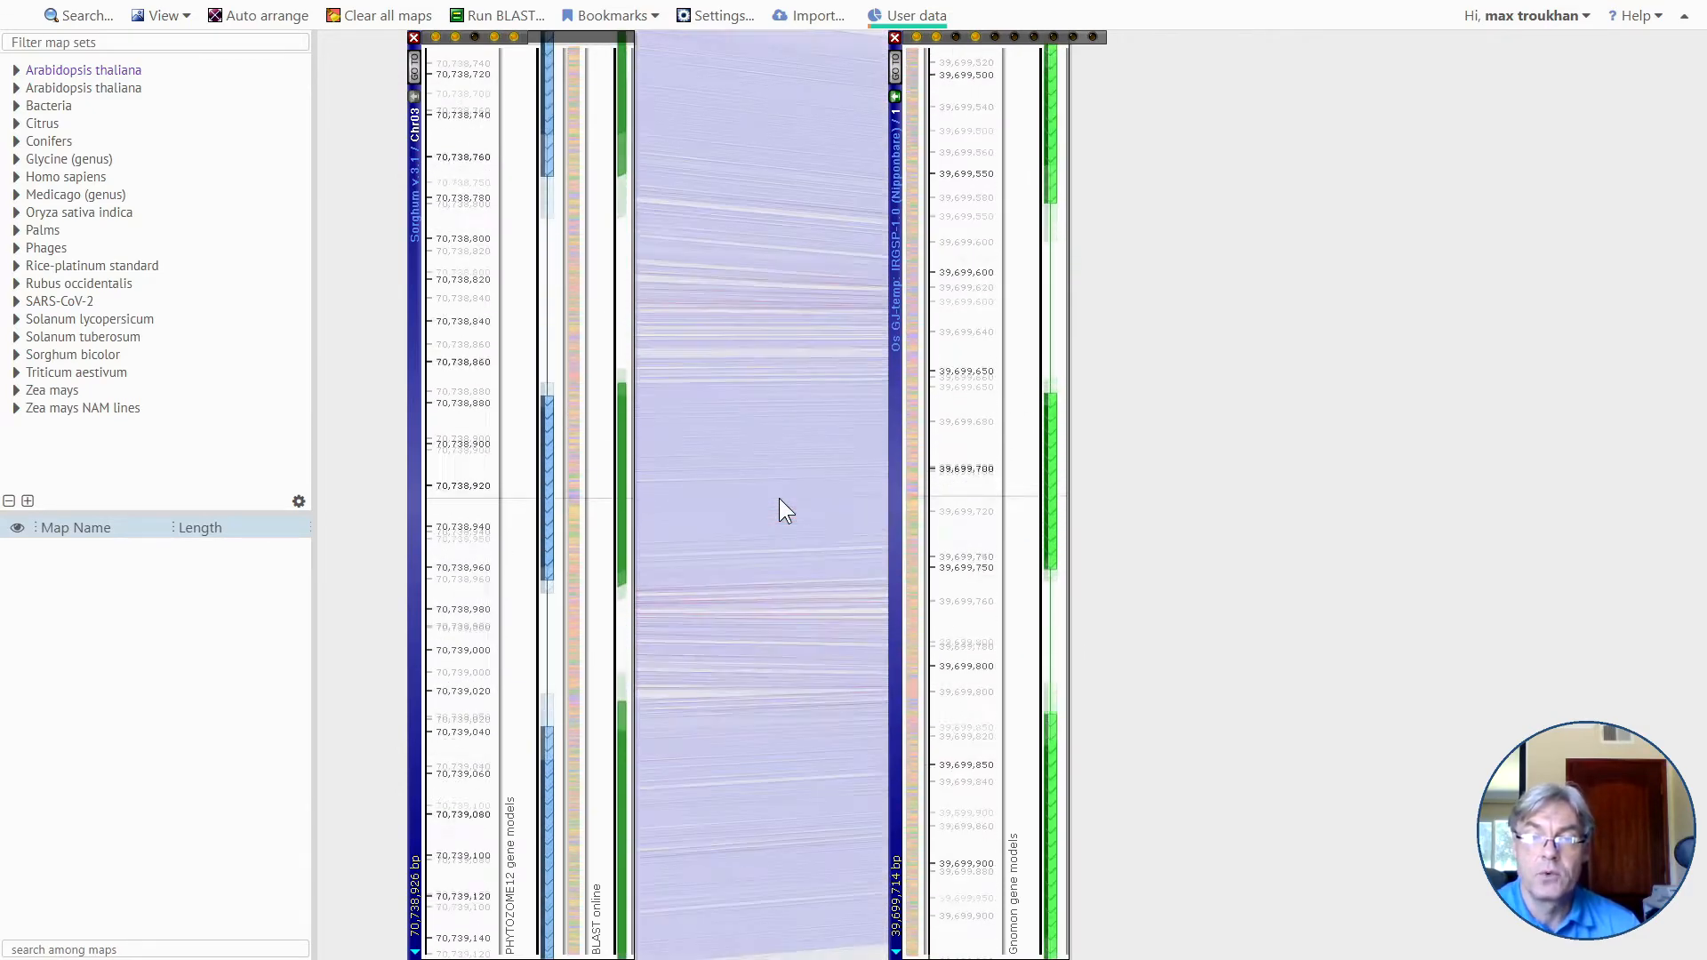
scroll(779, 498, up, 3)
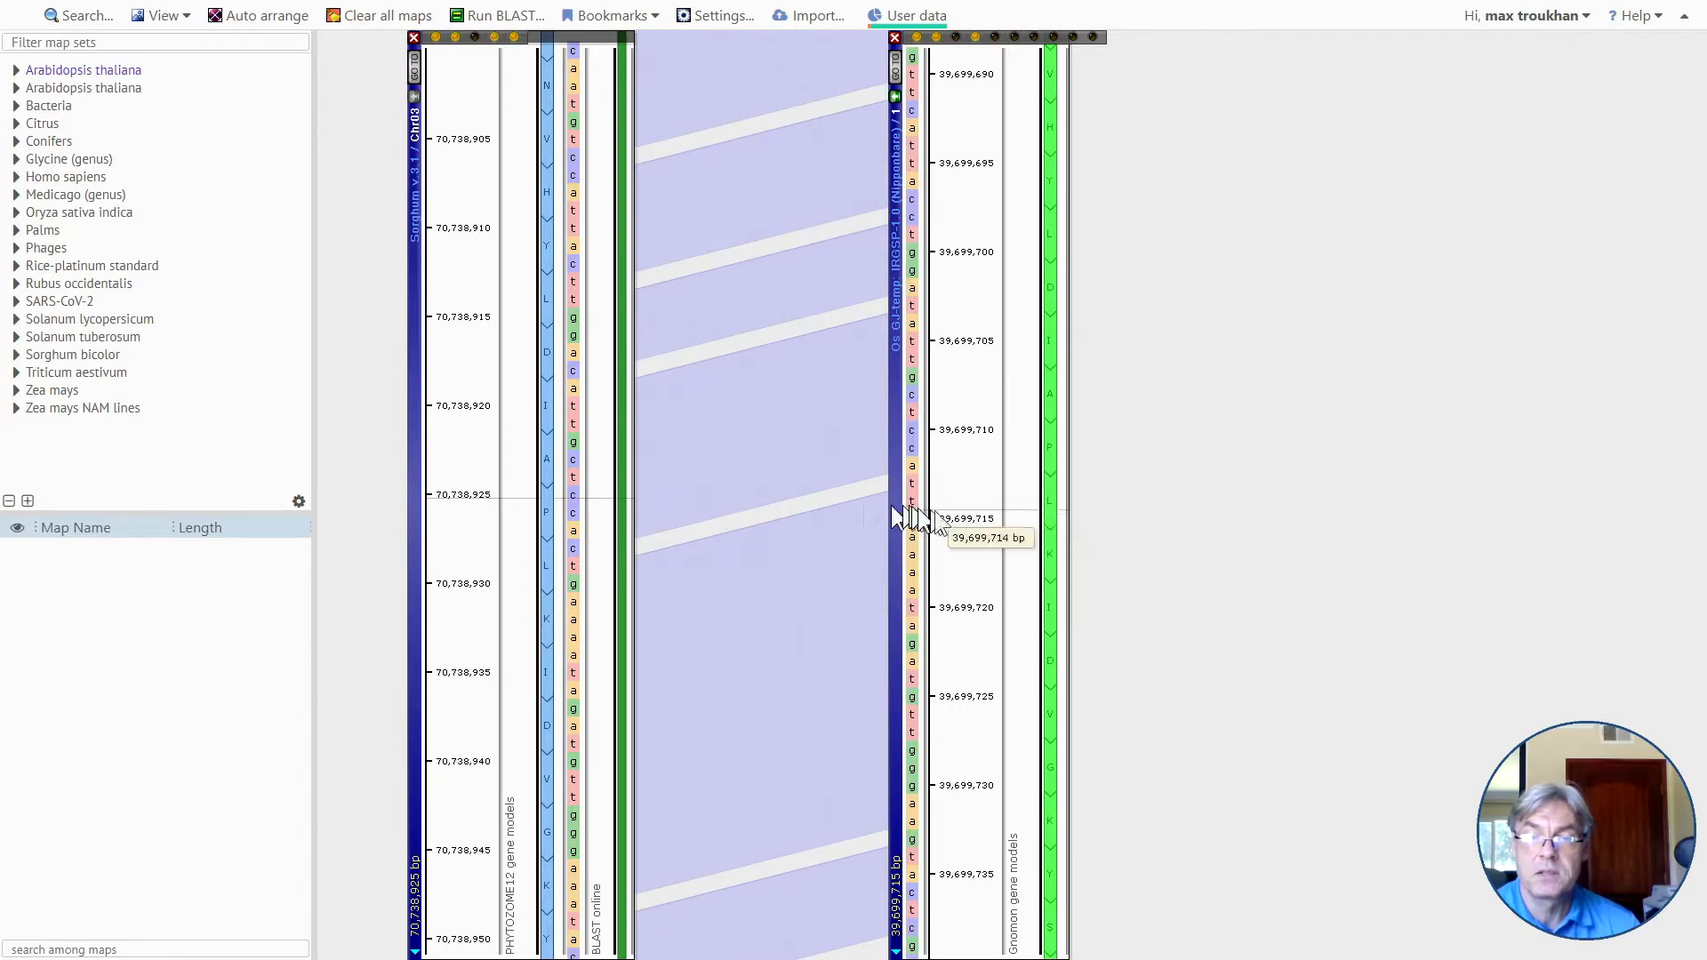
drag(972, 518, 954, 551)
drag(734, 654, 770, 471)
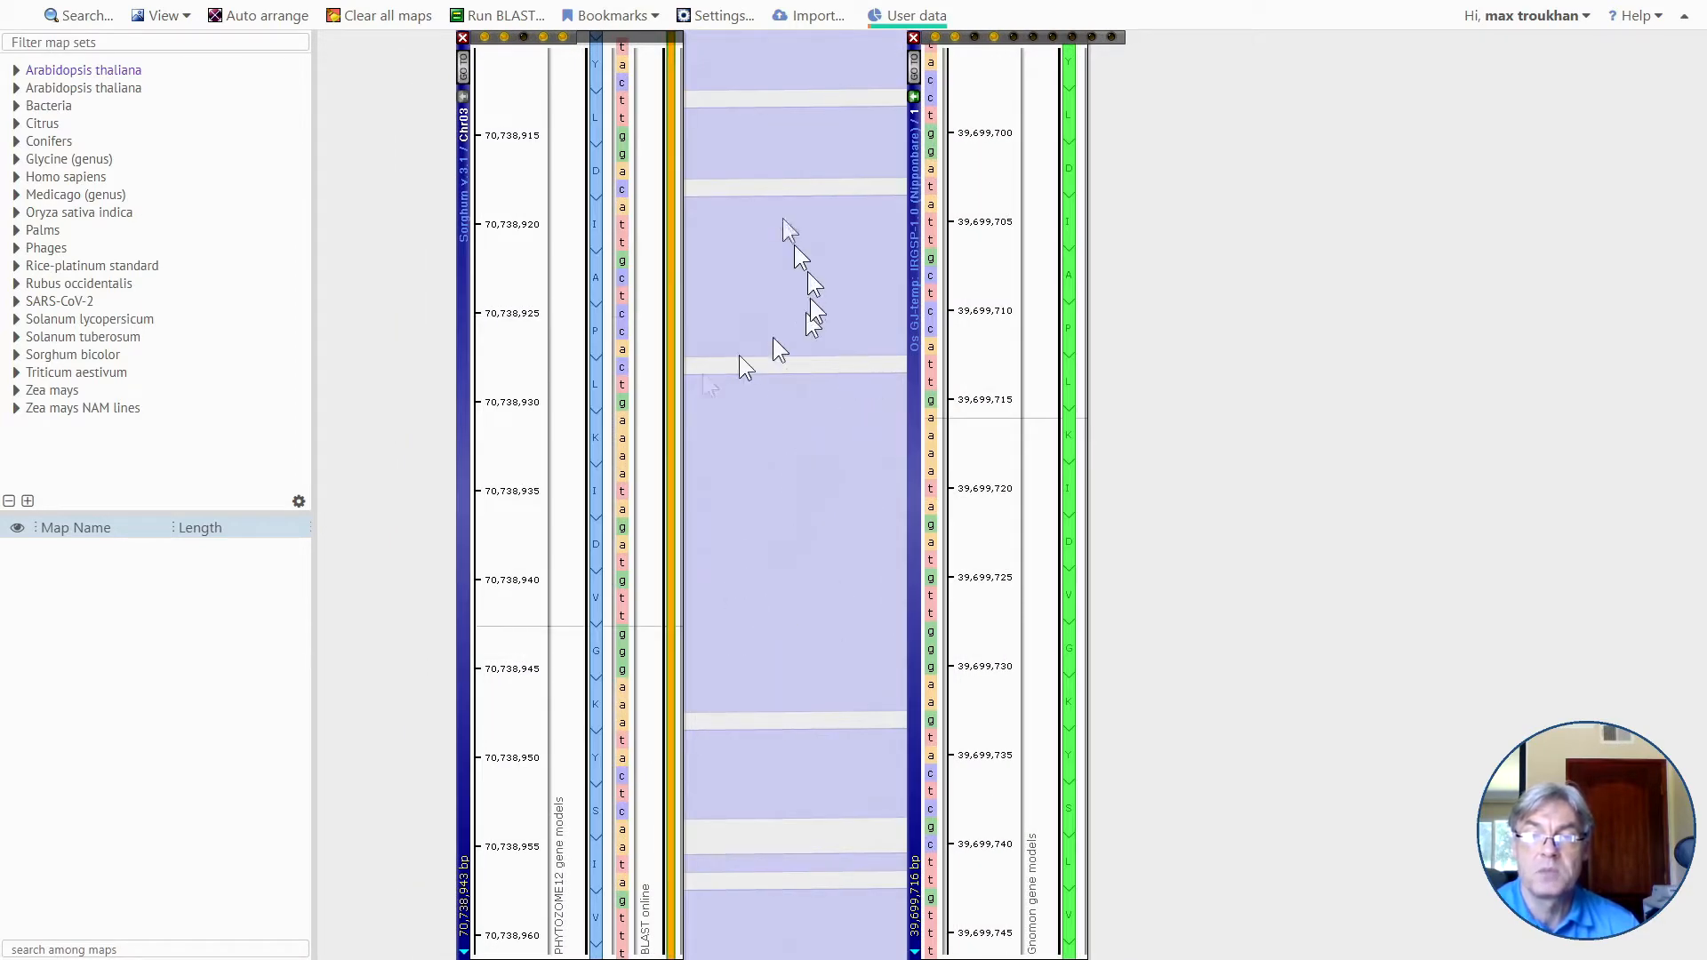
scroll(793, 573, down, 3)
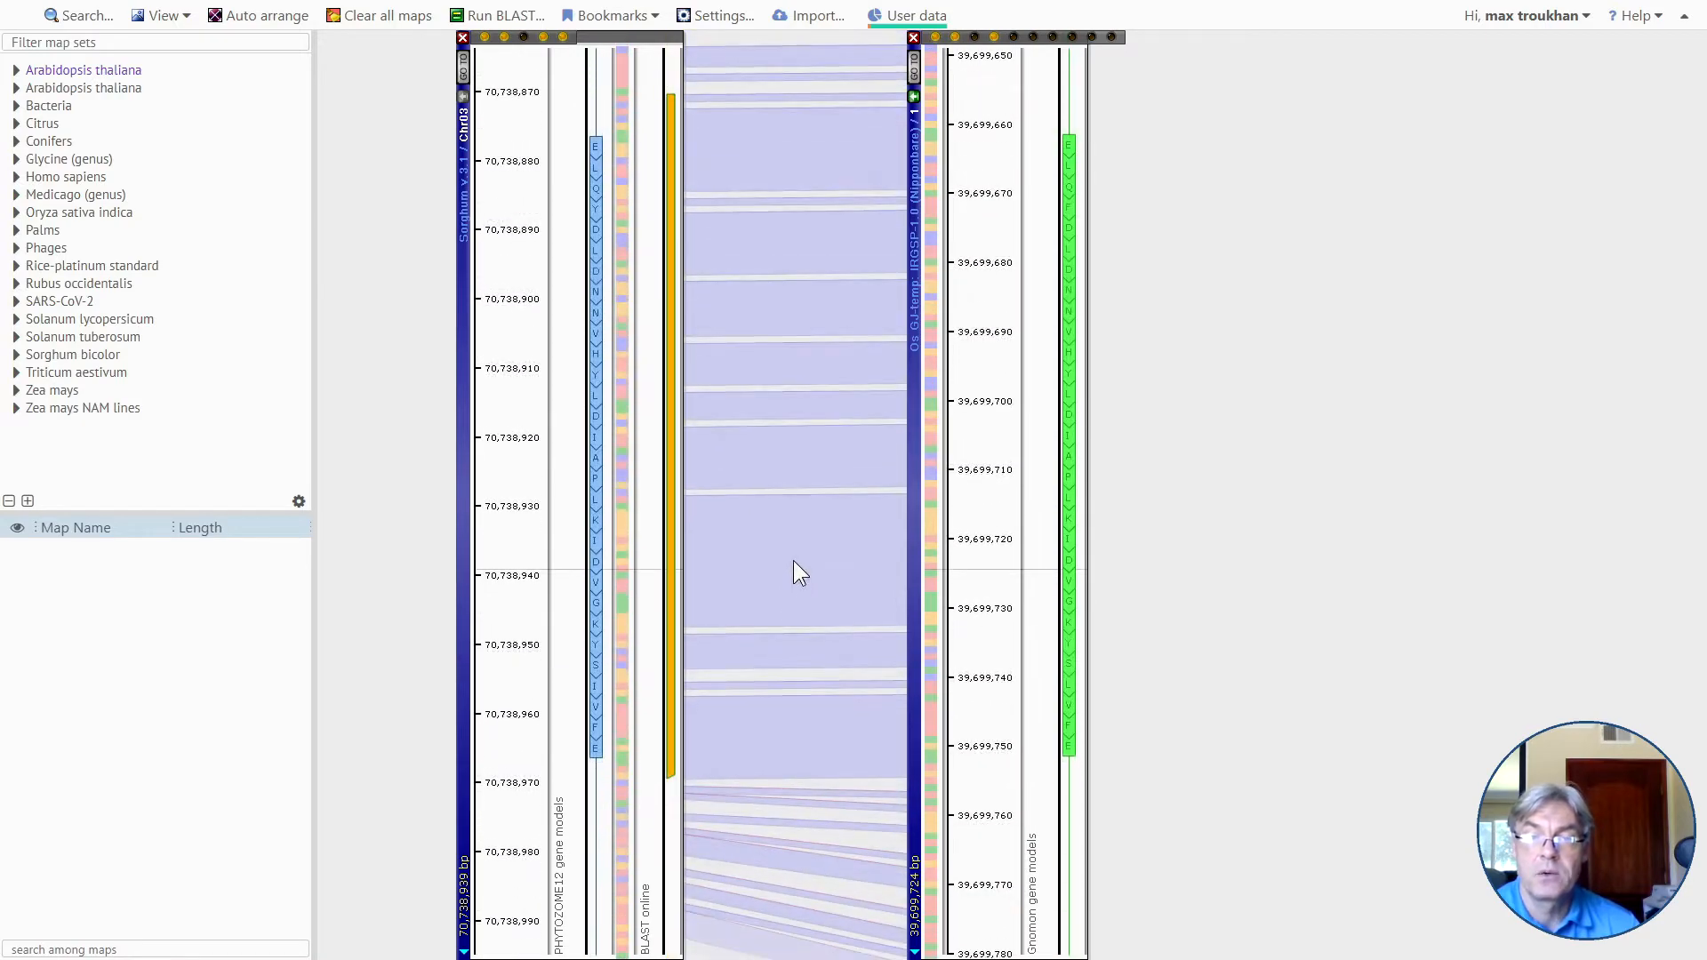
Examine the similarity bands across the exon's end and into the intron, and bring both whole gene models back into view.
drag(754, 794, 786, 463)
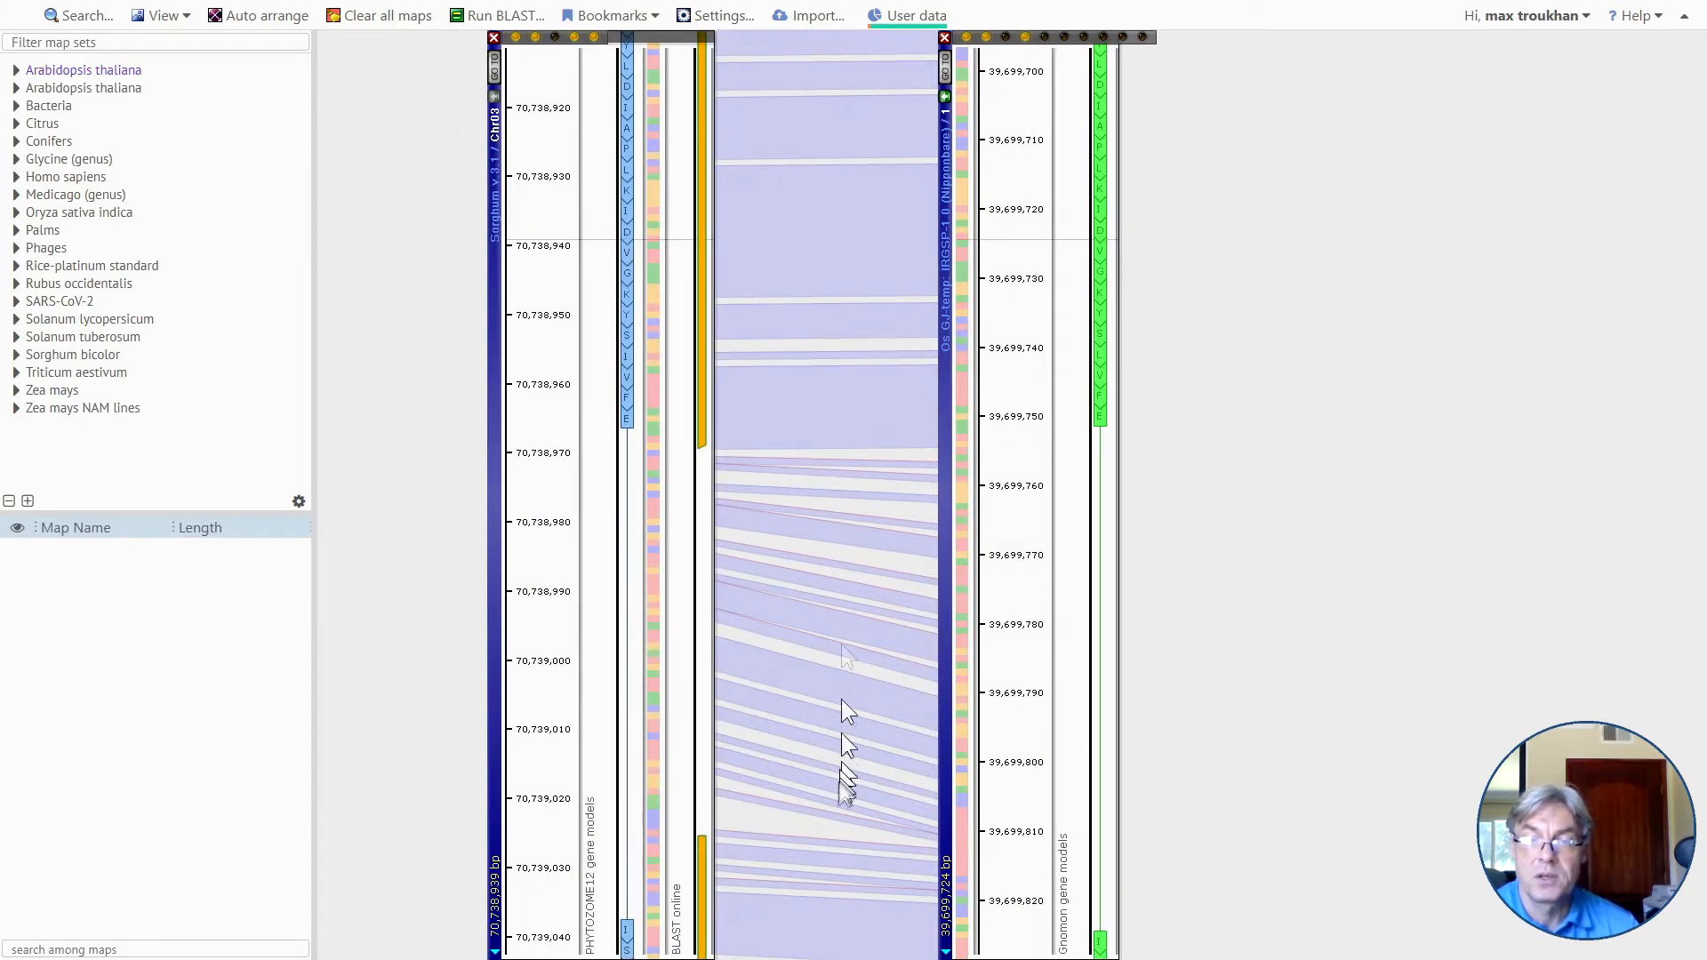
scroll(845, 542, up, 4)
scroll(836, 516, down, 5)
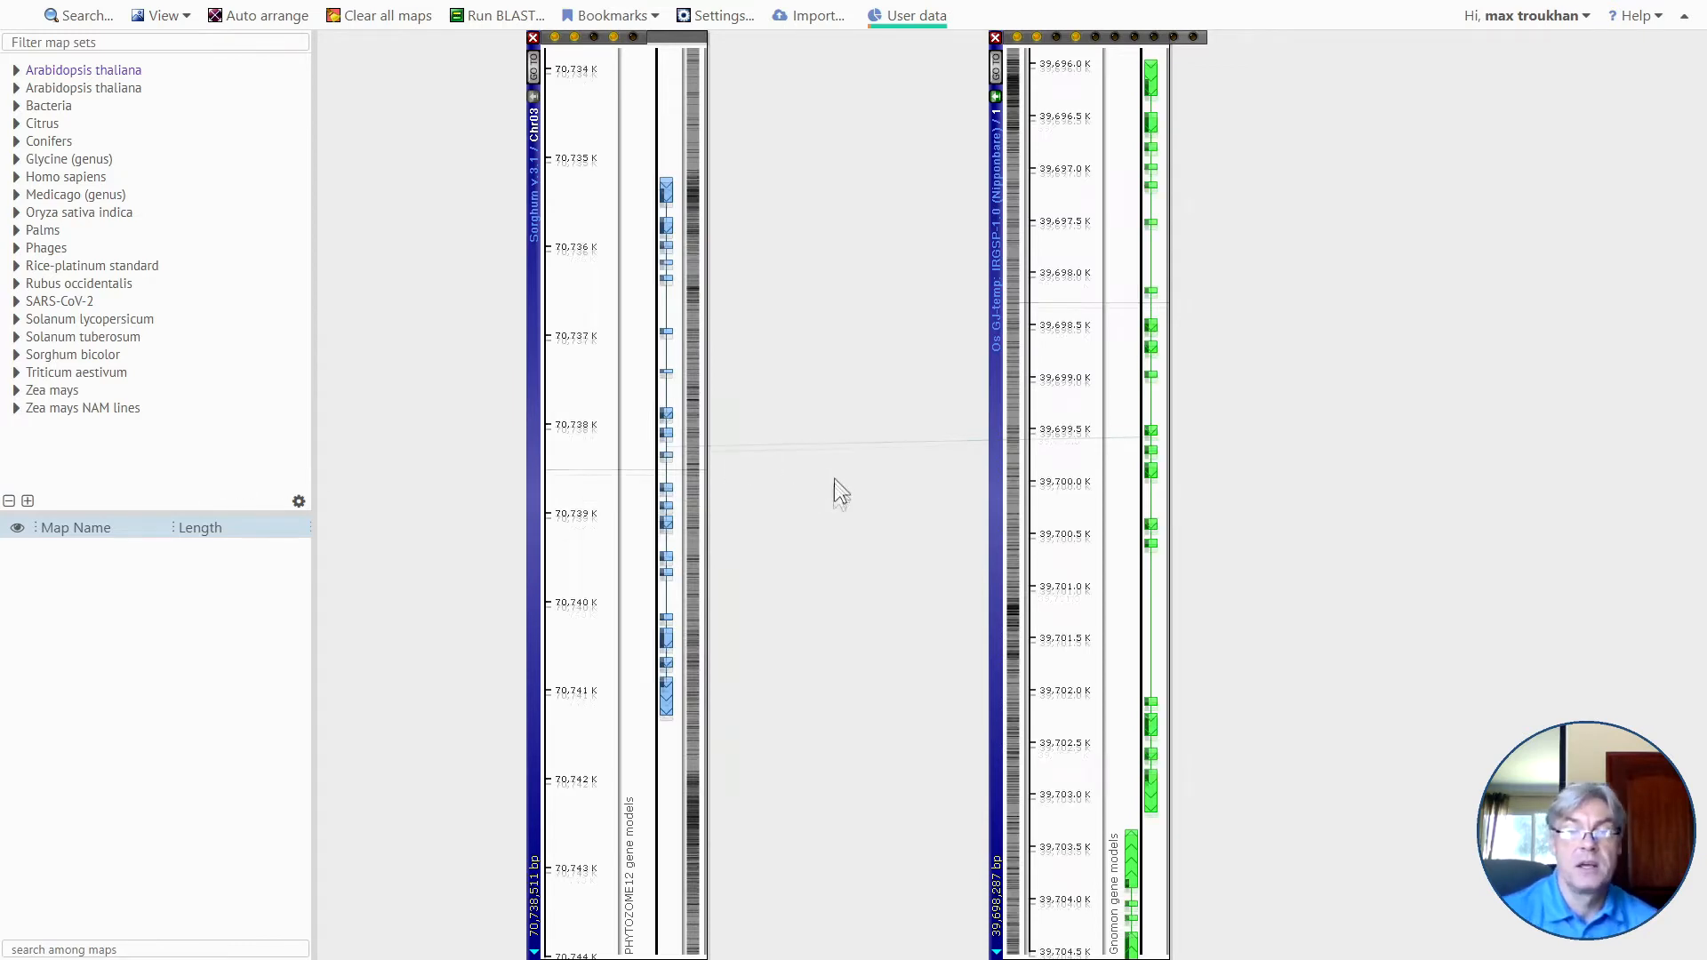
drag(834, 478, 815, 514)
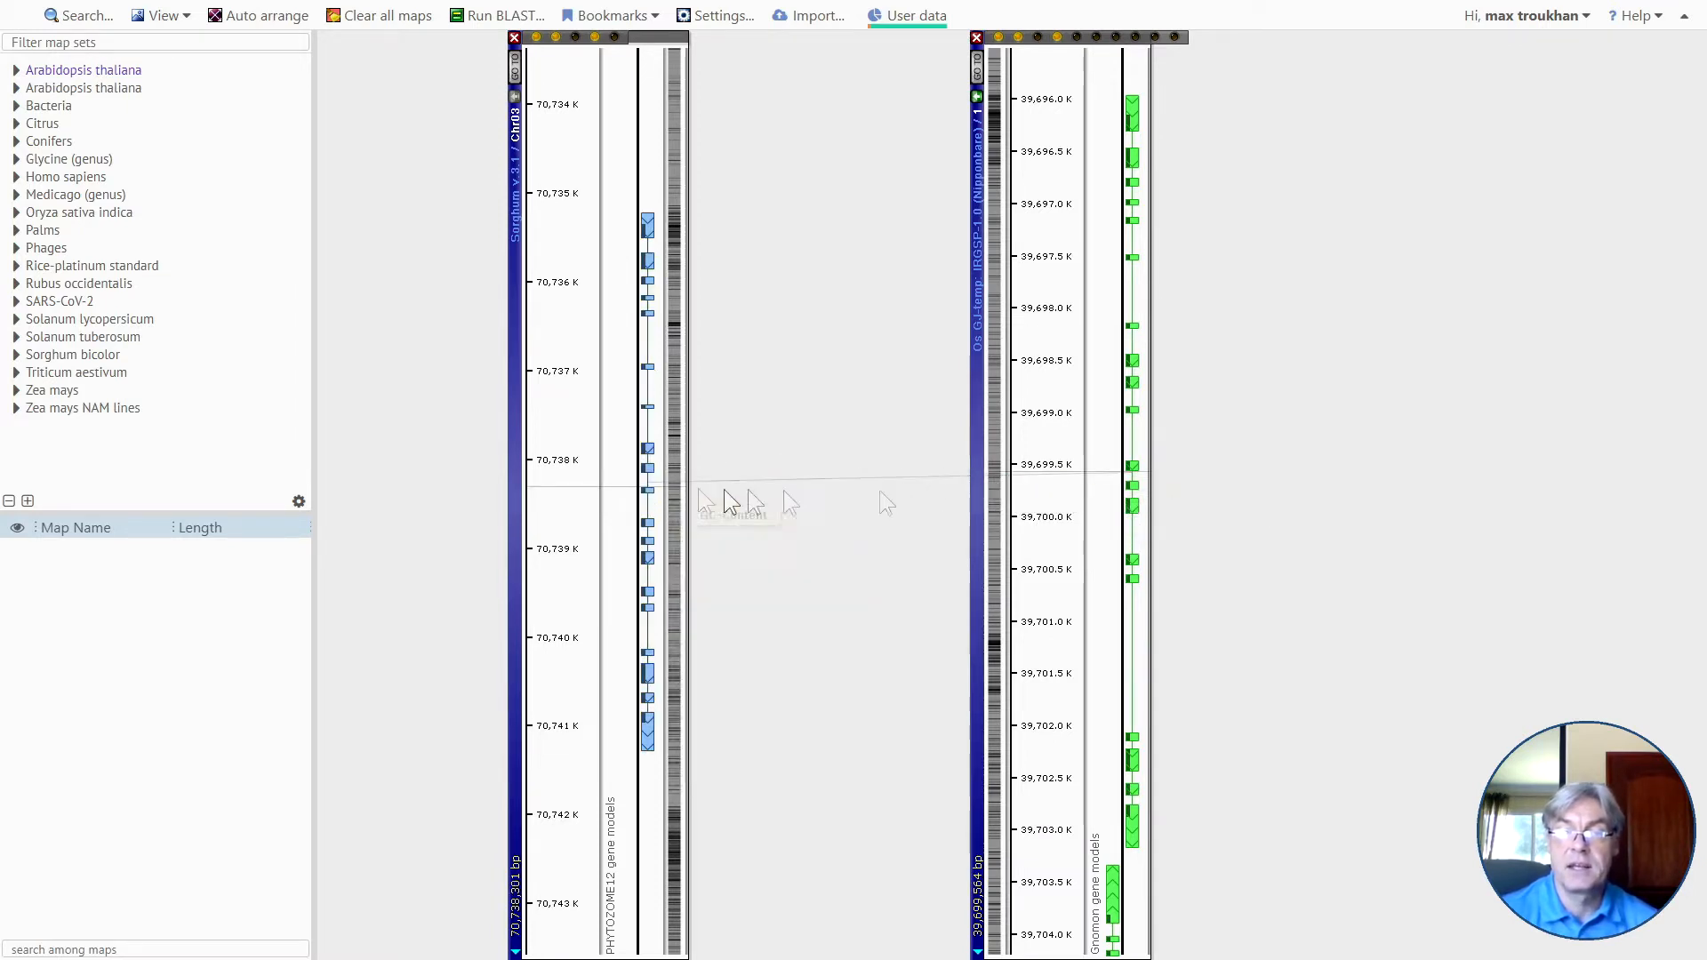
Review the orthologs listed in the annotation details of the rice gene model near 39,699.6 K, and close the details.
mouse_move(1133, 475)
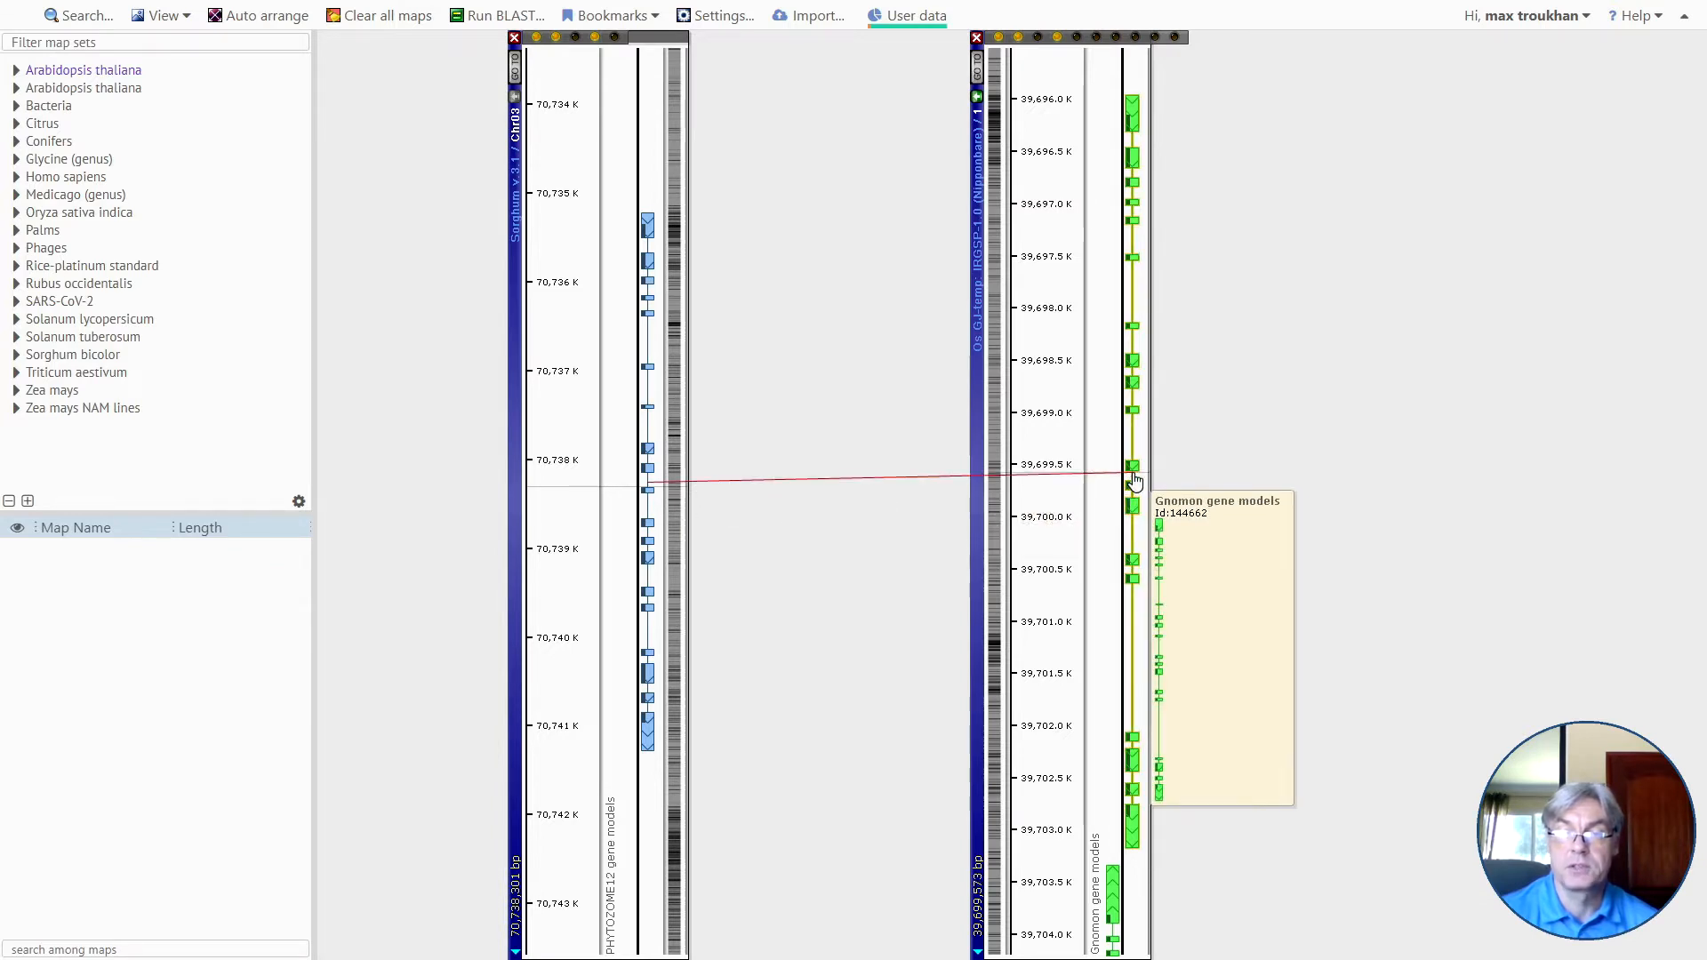
click(1134, 479)
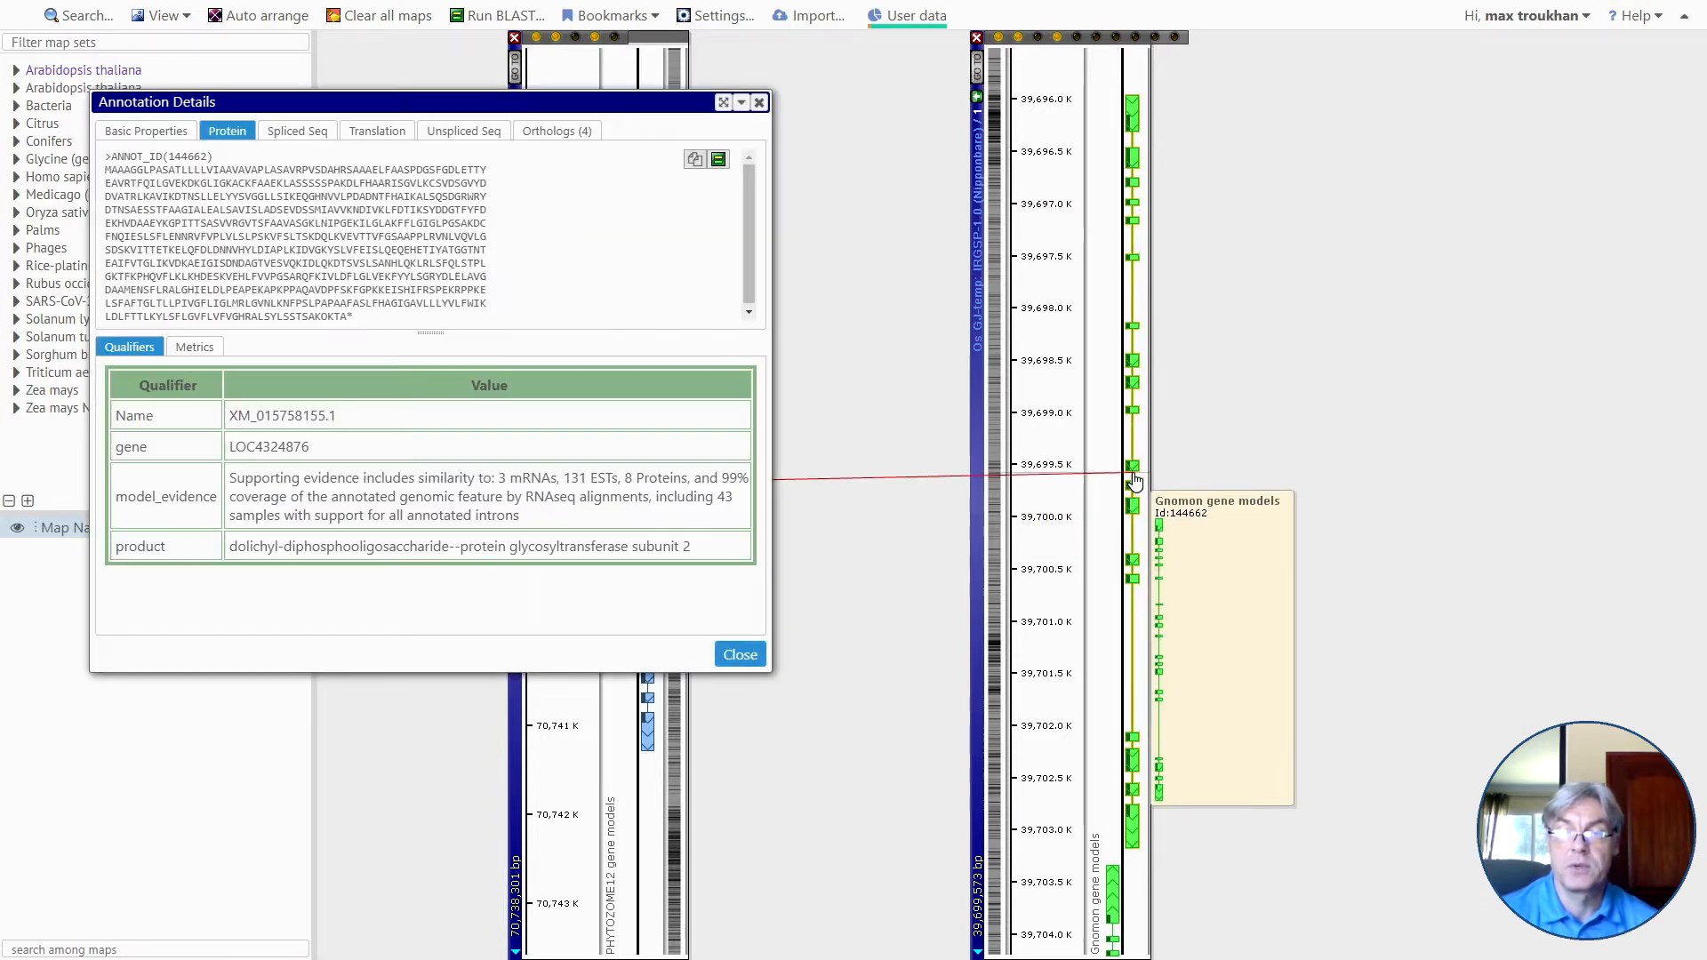
click(563, 135)
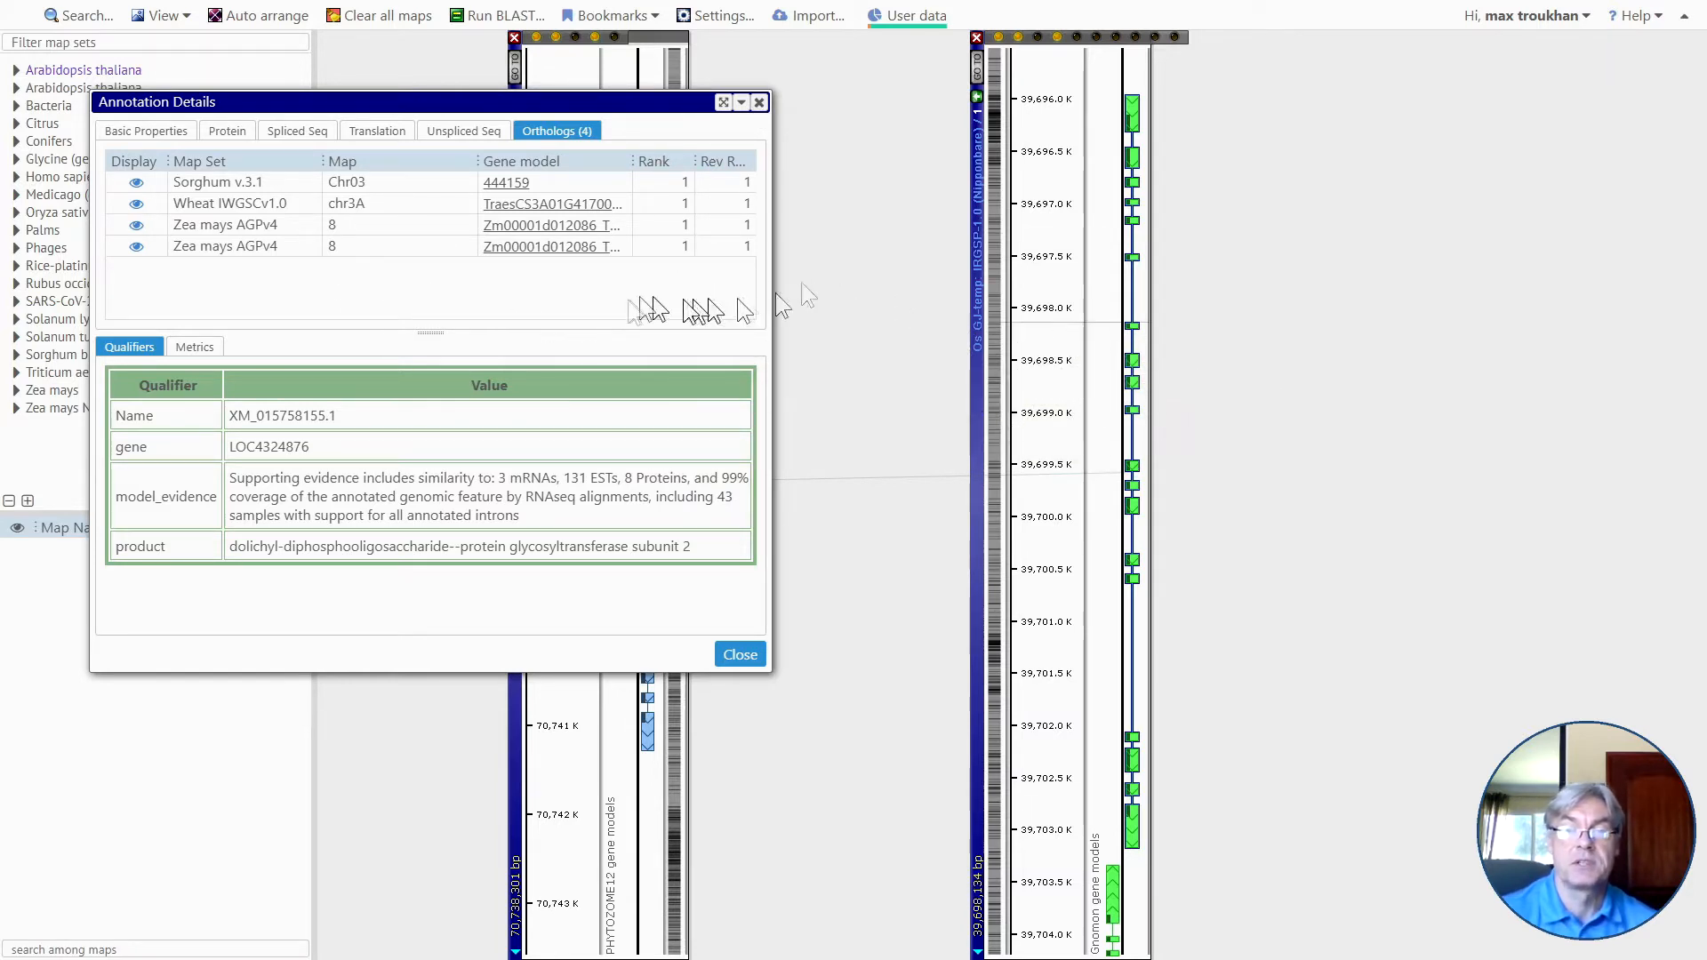
drag(418, 102, 441, 120)
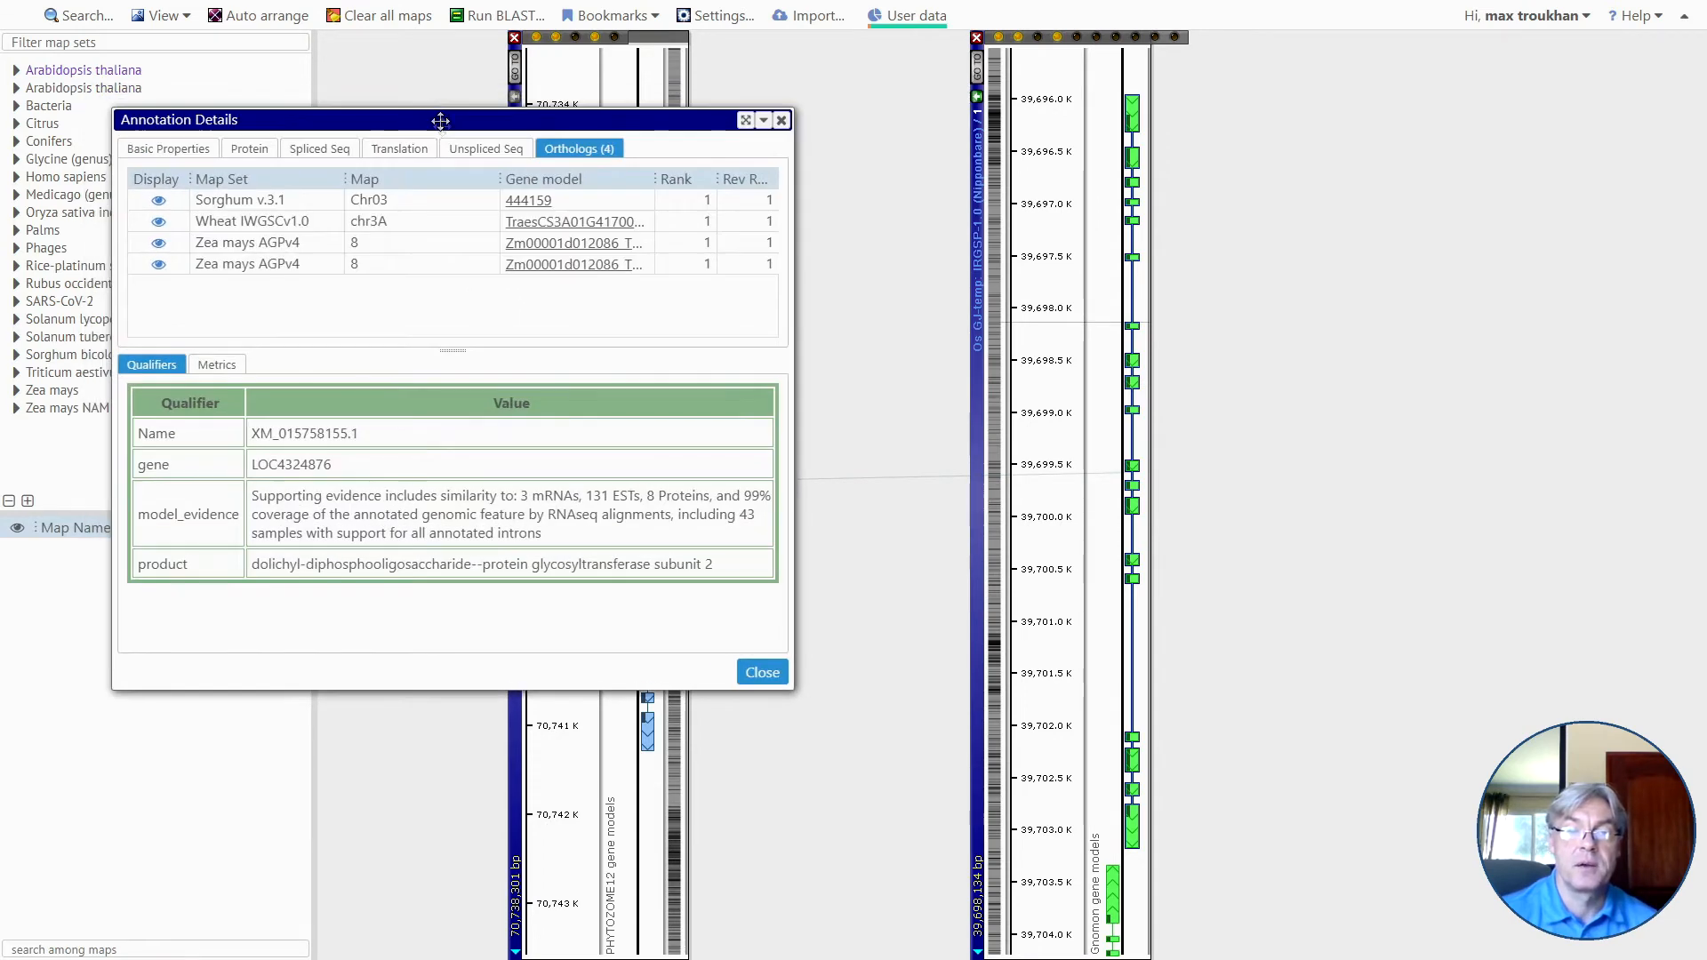
click(781, 121)
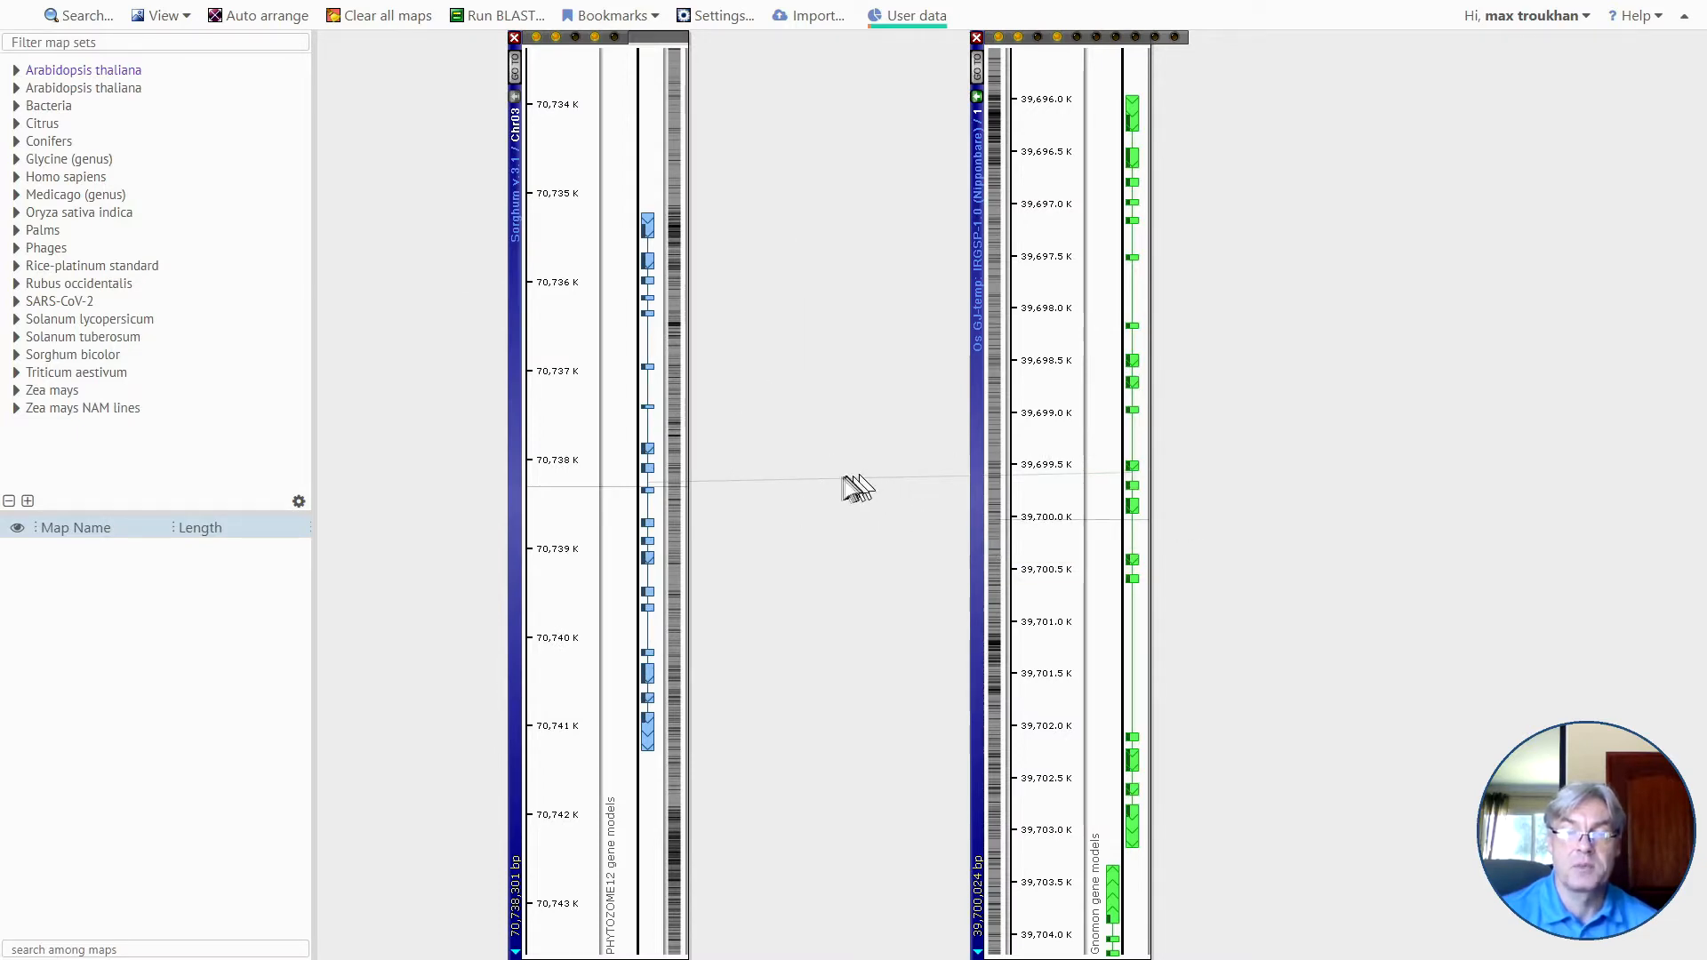
Widen the view around the gene and compare the ortholog links between neighbouring genes on sorghum Chr03 and rice map 1.
scroll(836, 480, down, 5)
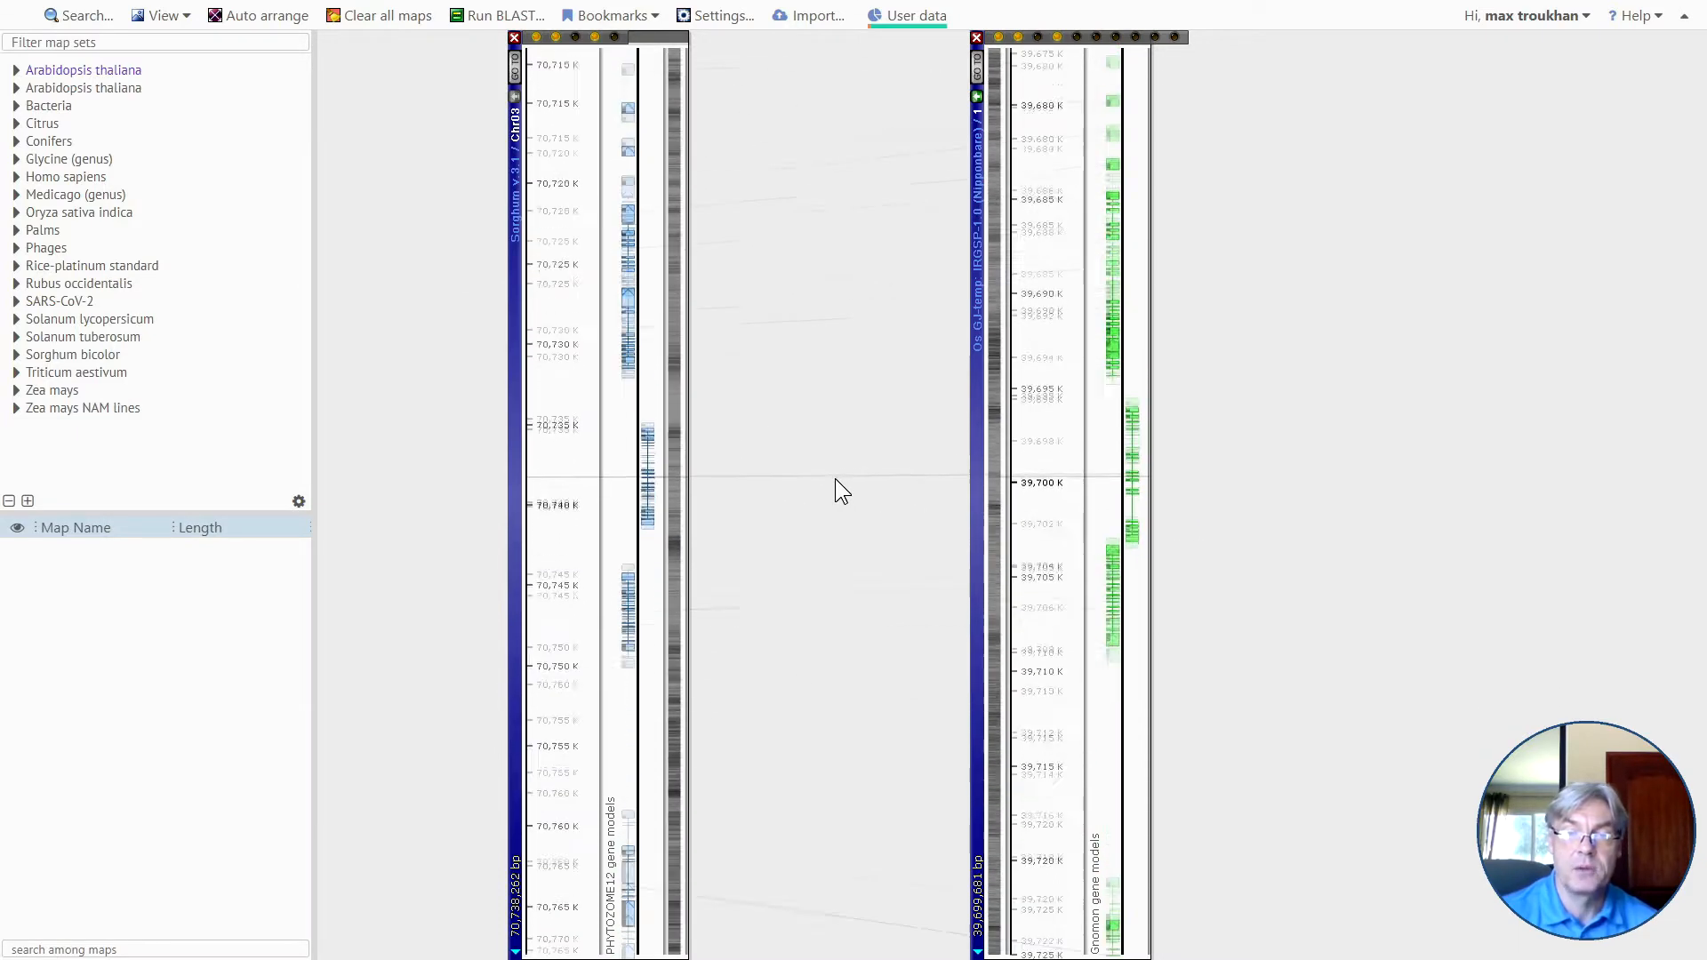
scroll(836, 478, down, 1)
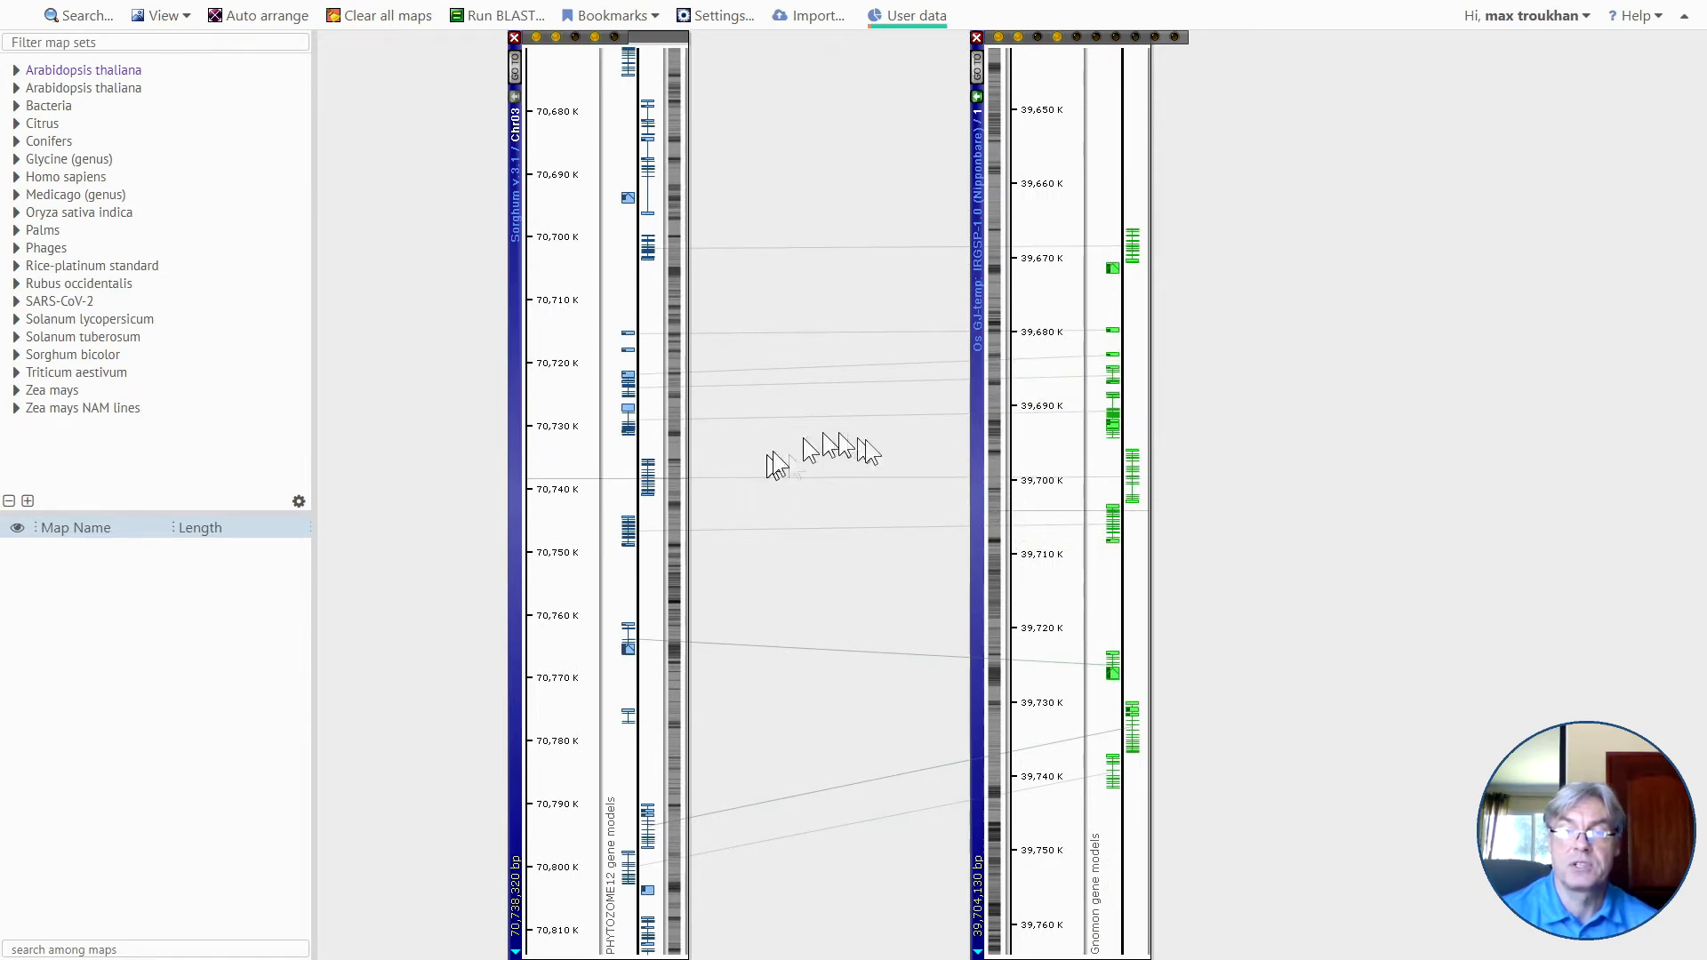
scroll(867, 439, down, 2)
scroll(858, 454, down, 2)
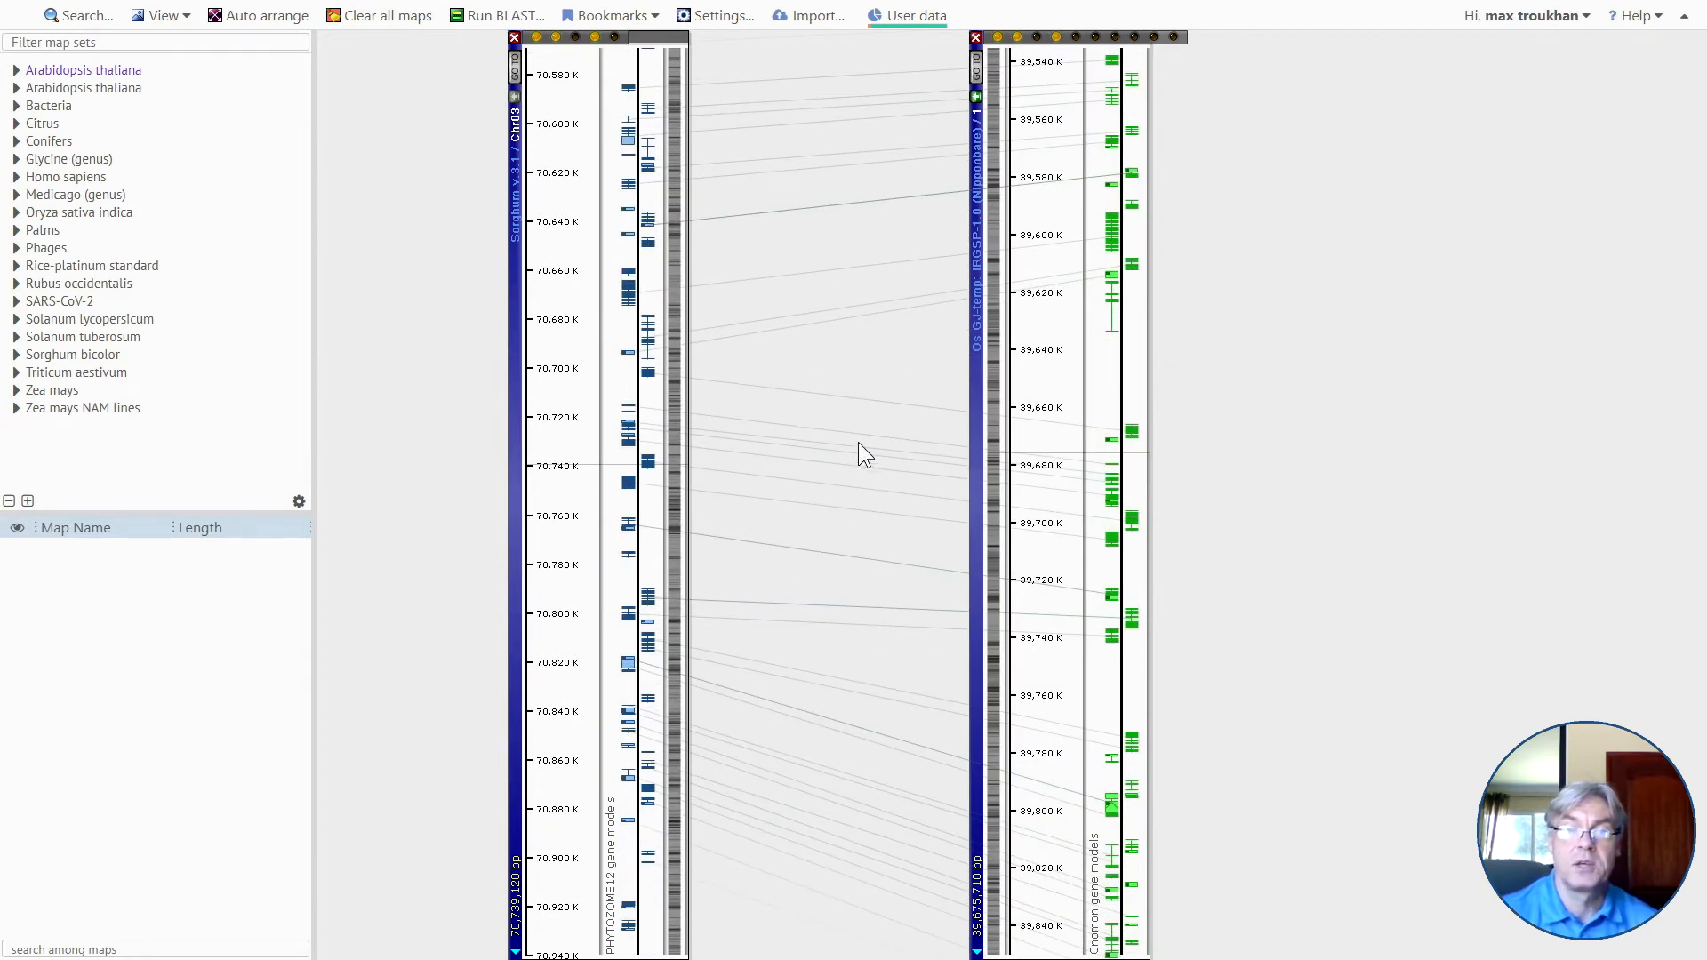
Arrange the full-length sorghum Chr03 and rice 1 maps side by side, and invert the rice map.
click(287, 27)
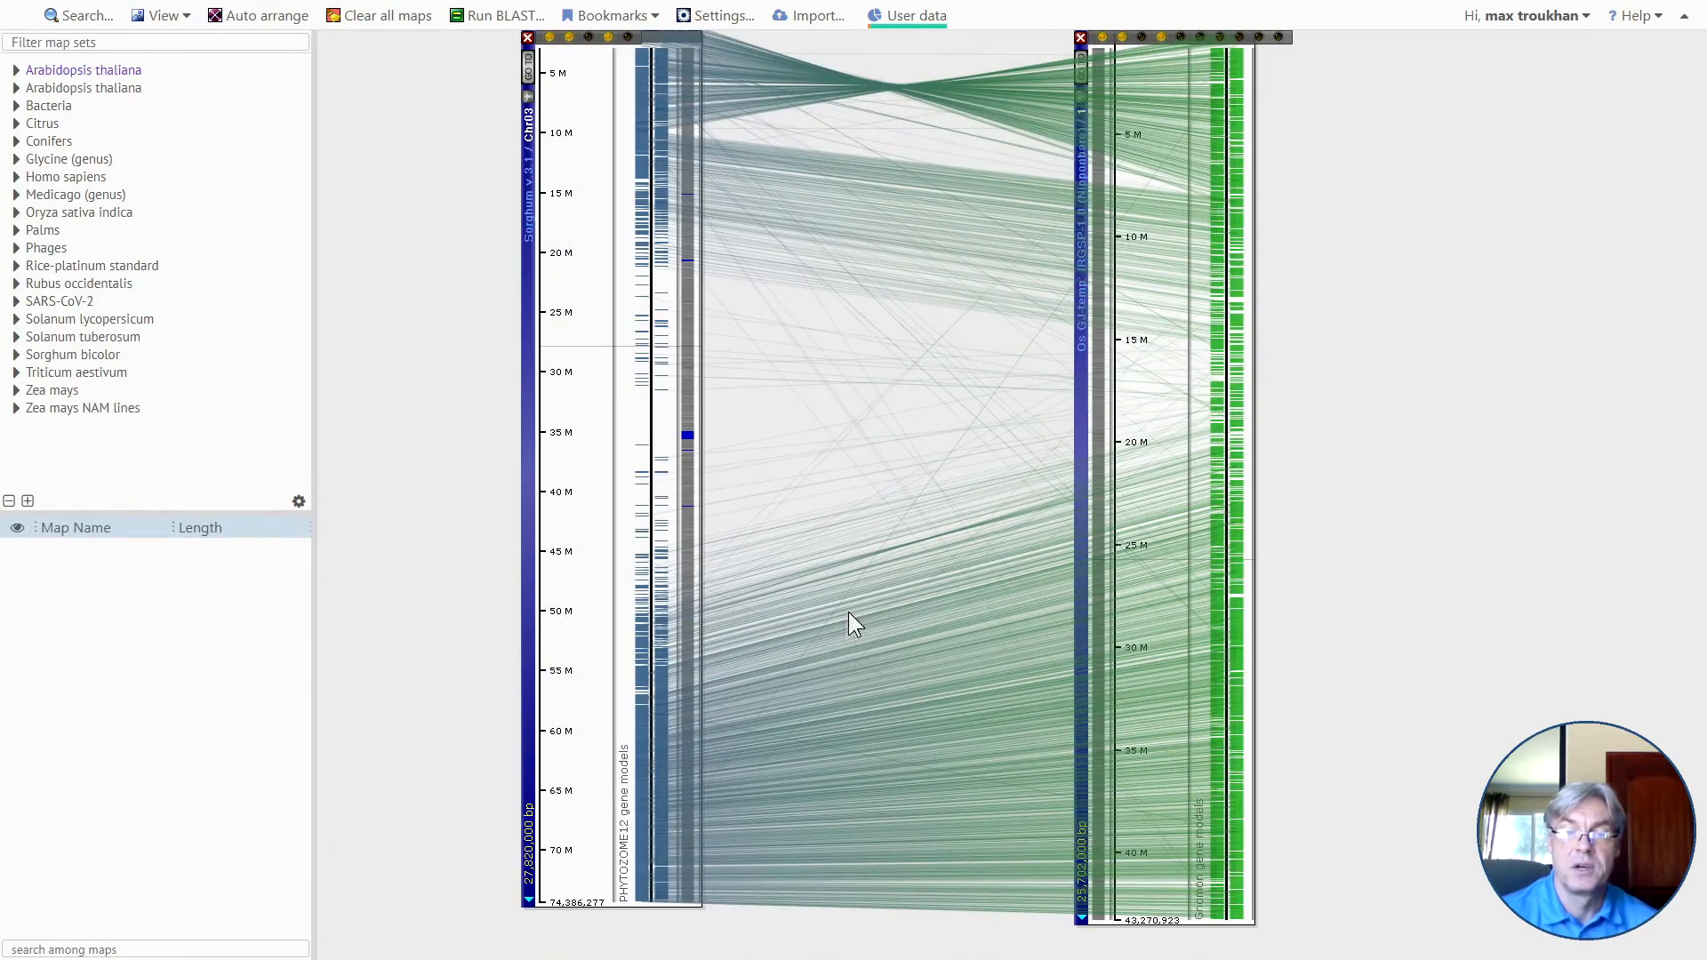
drag(907, 594, 877, 631)
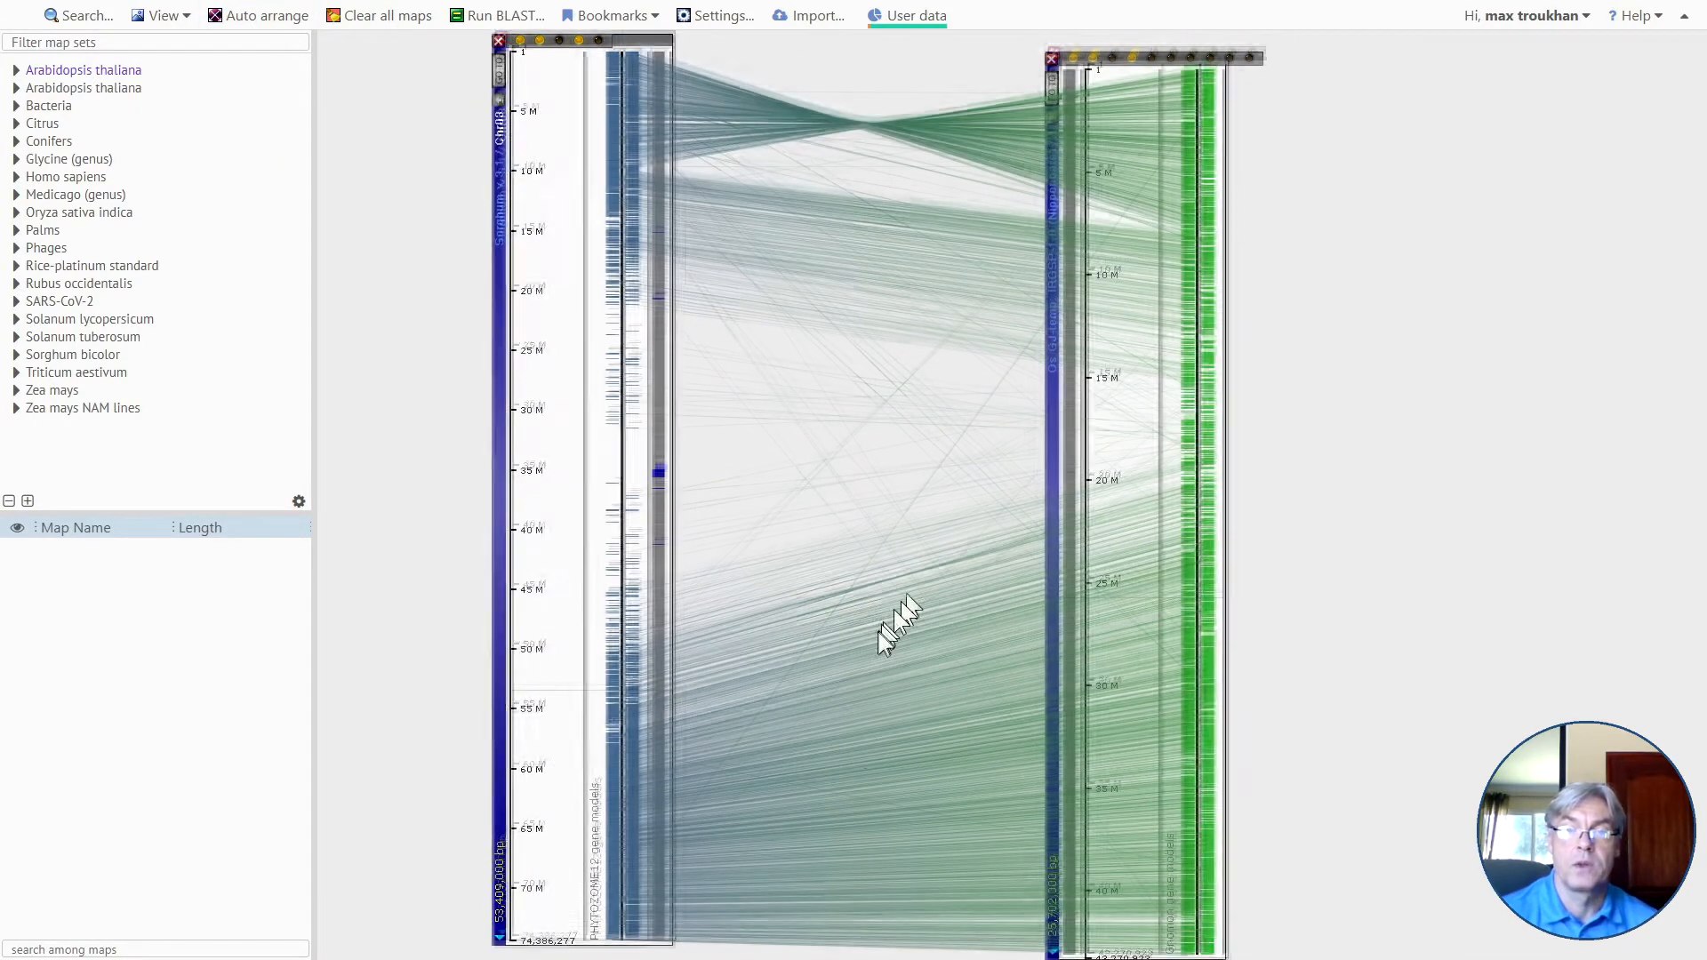
drag(1129, 633, 1131, 621)
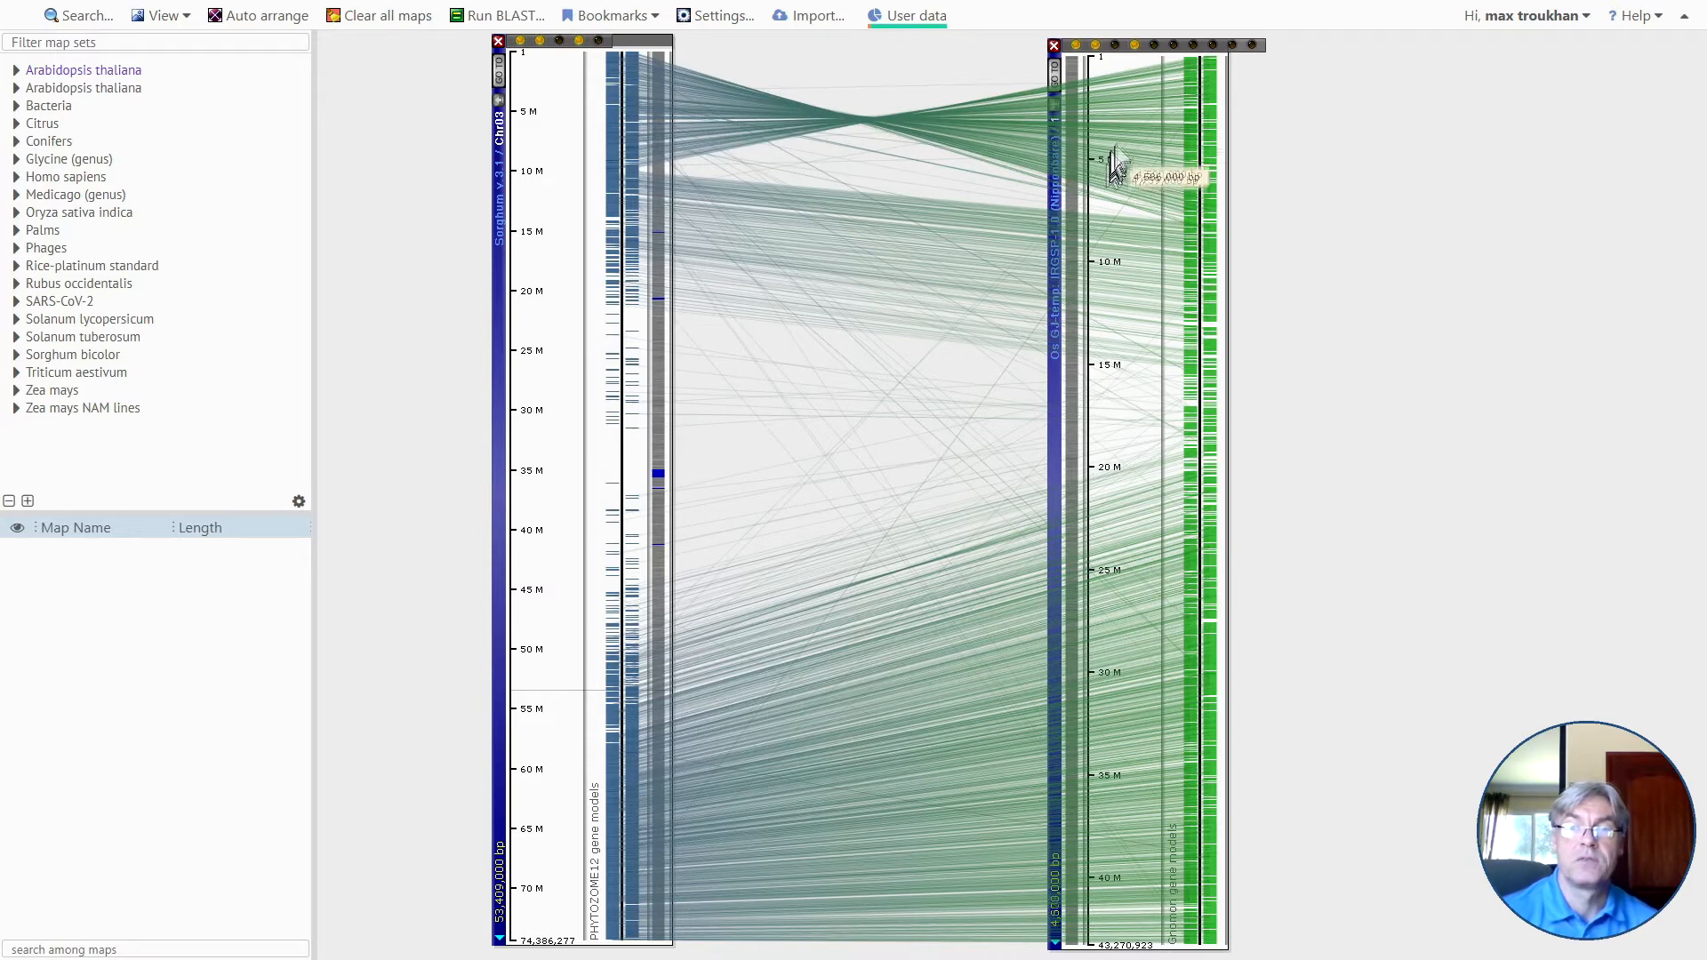
right_click(1162, 125)
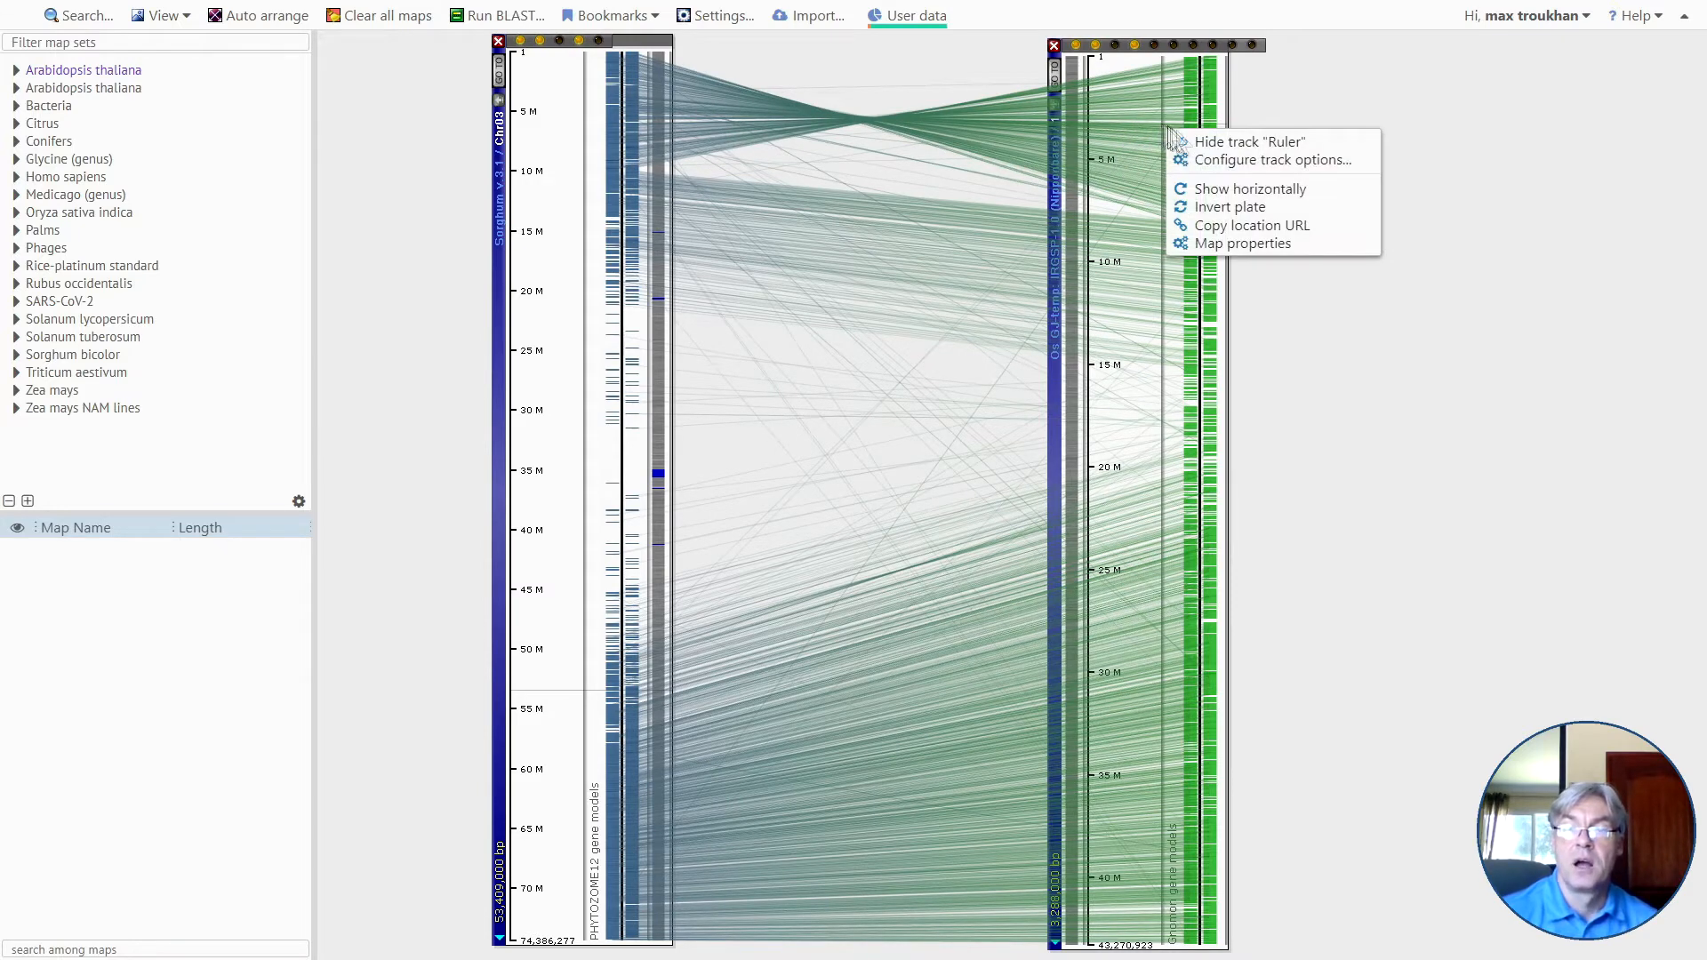
click(1228, 209)
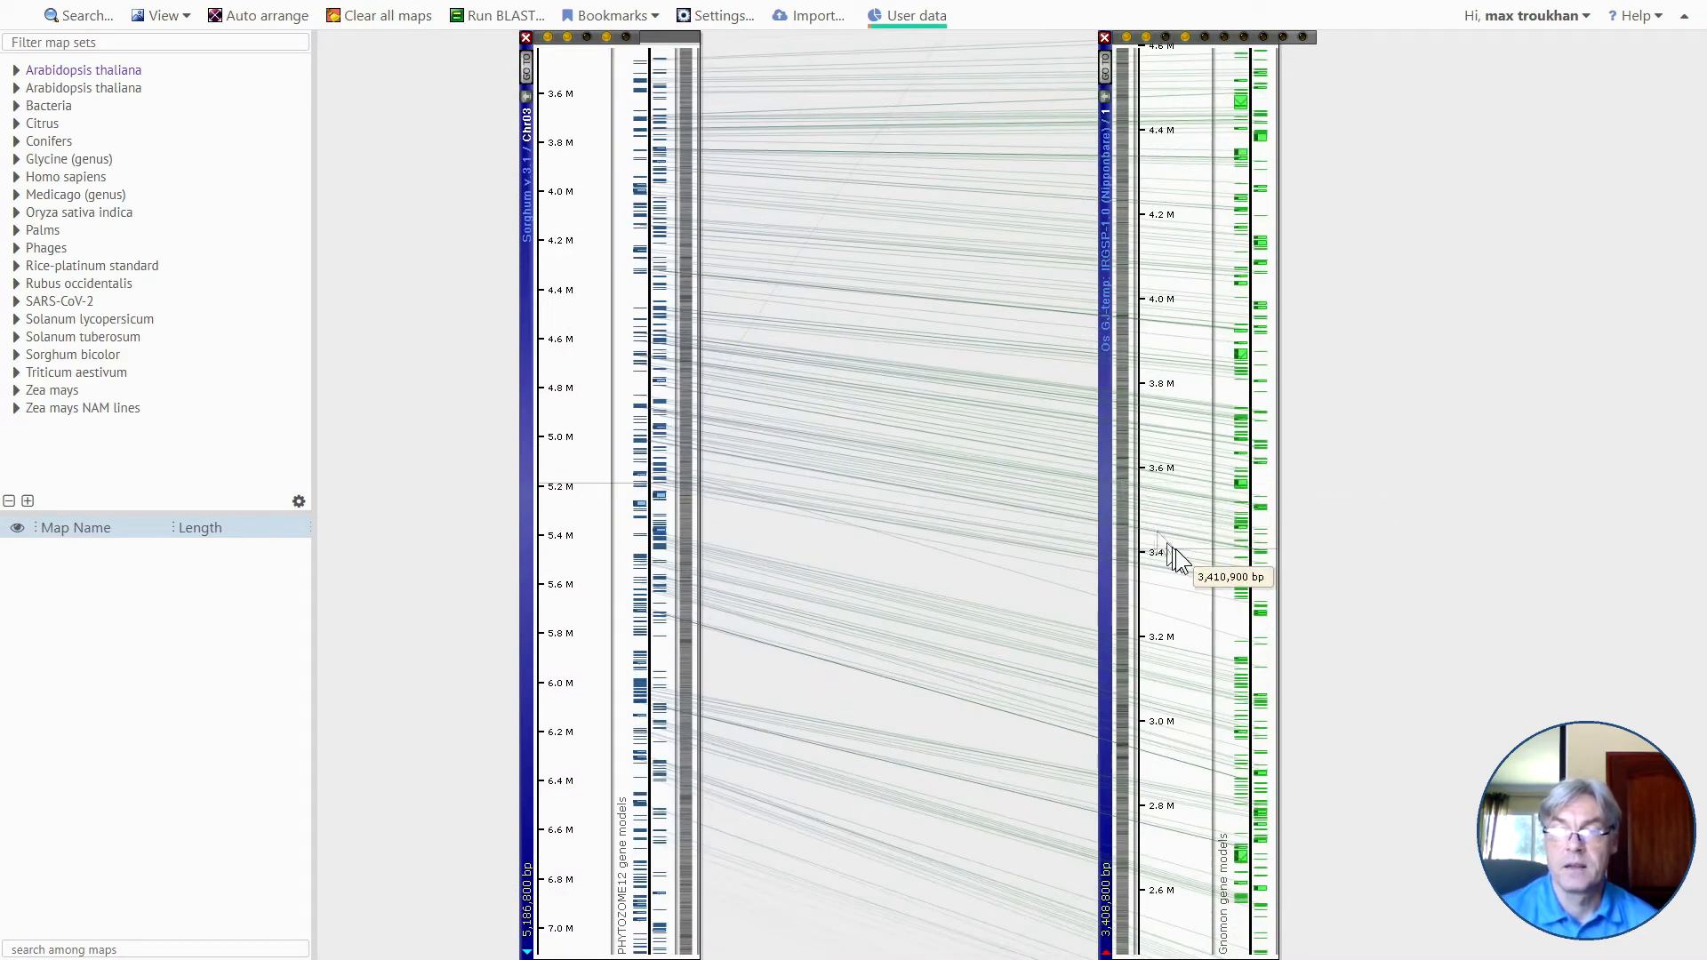
Invert rice map 1 again to restore its orientation, and auto-arrange both maps.
right_click(1186, 558)
click(1203, 634)
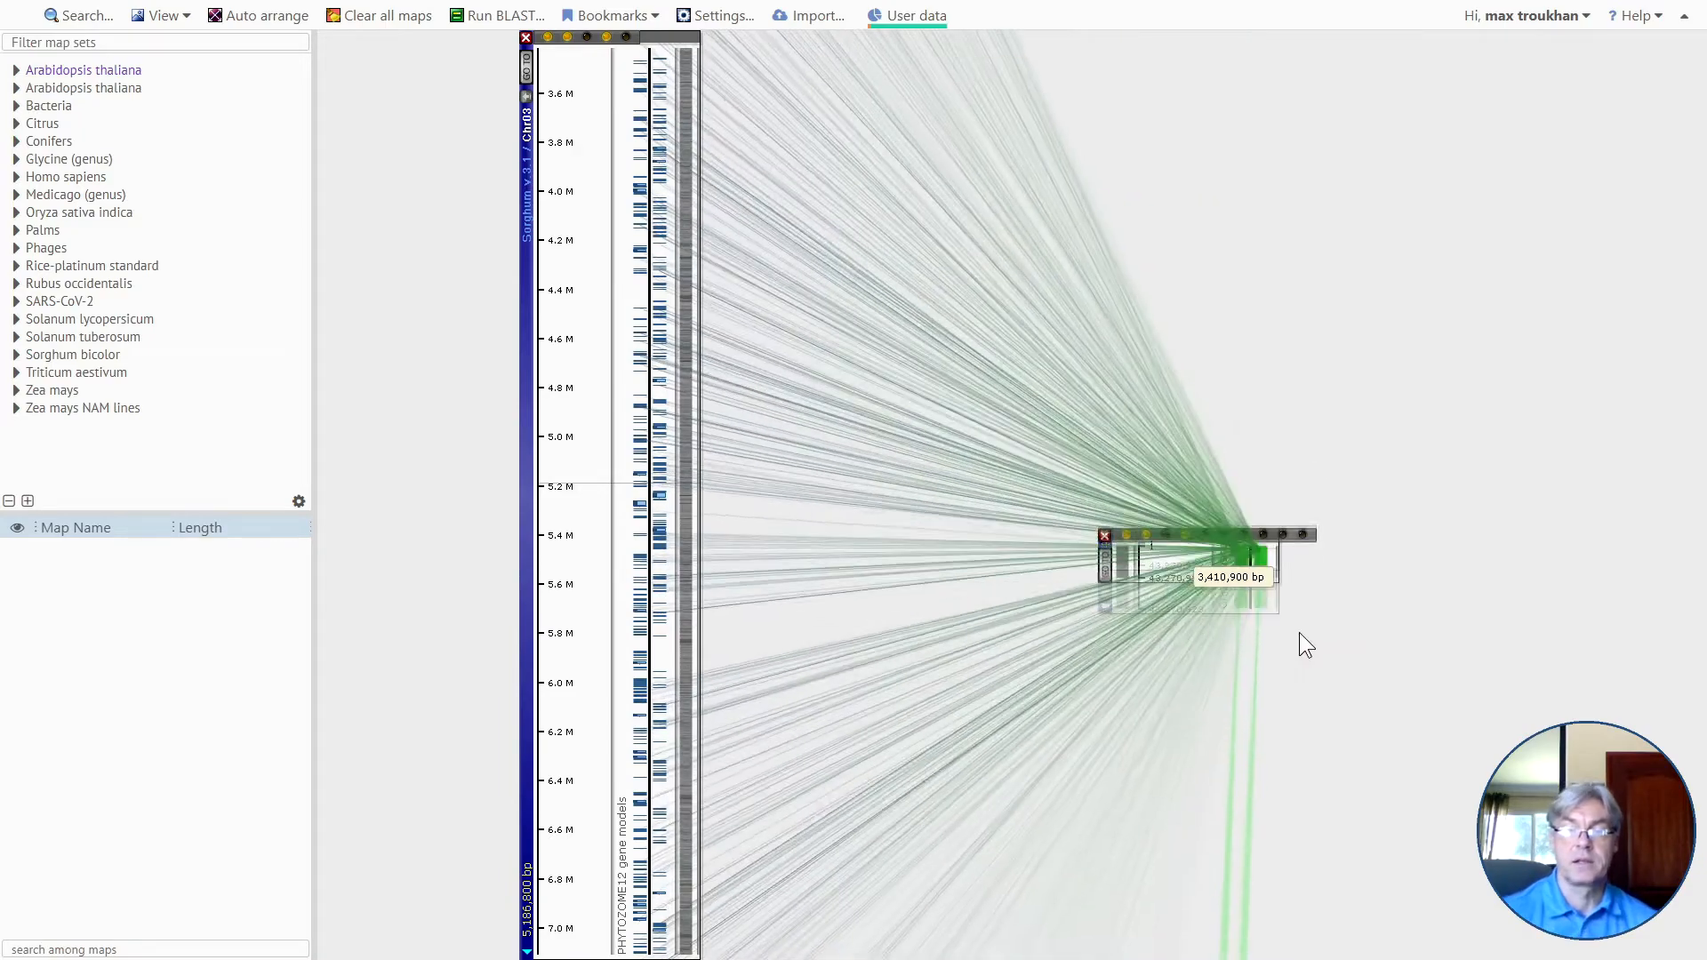
click(256, 16)
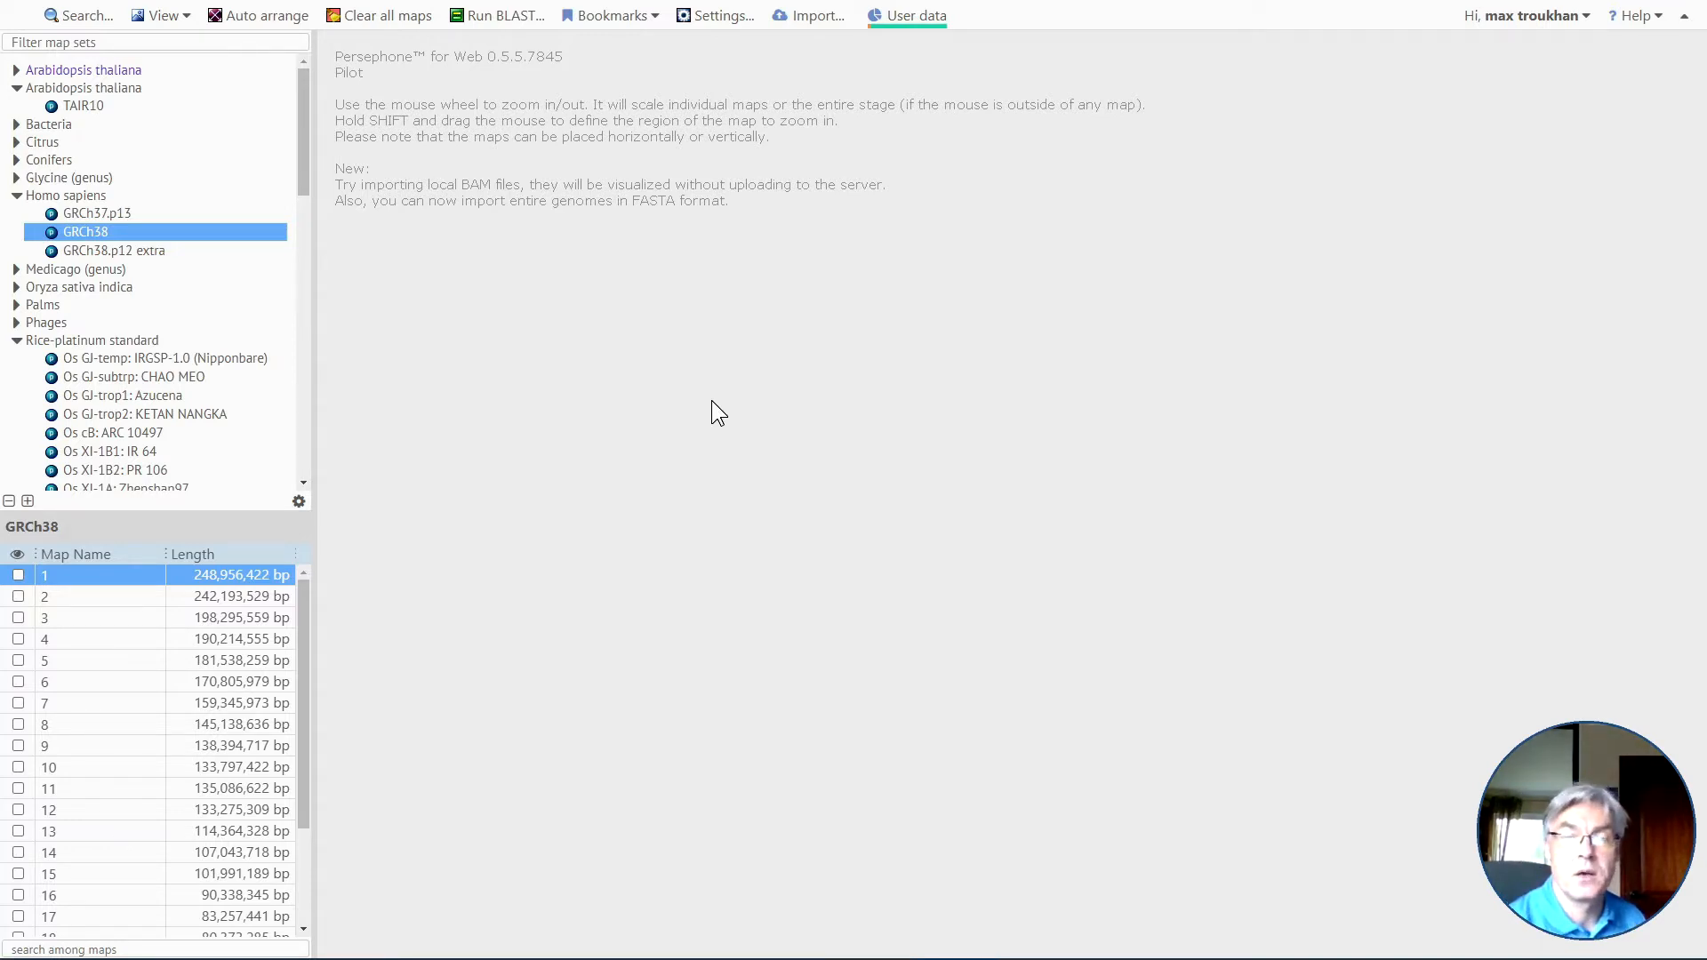
Take large.bam from the bam folder in File Explorer and submit it for import as a BAM file.
key(alt+Tab)
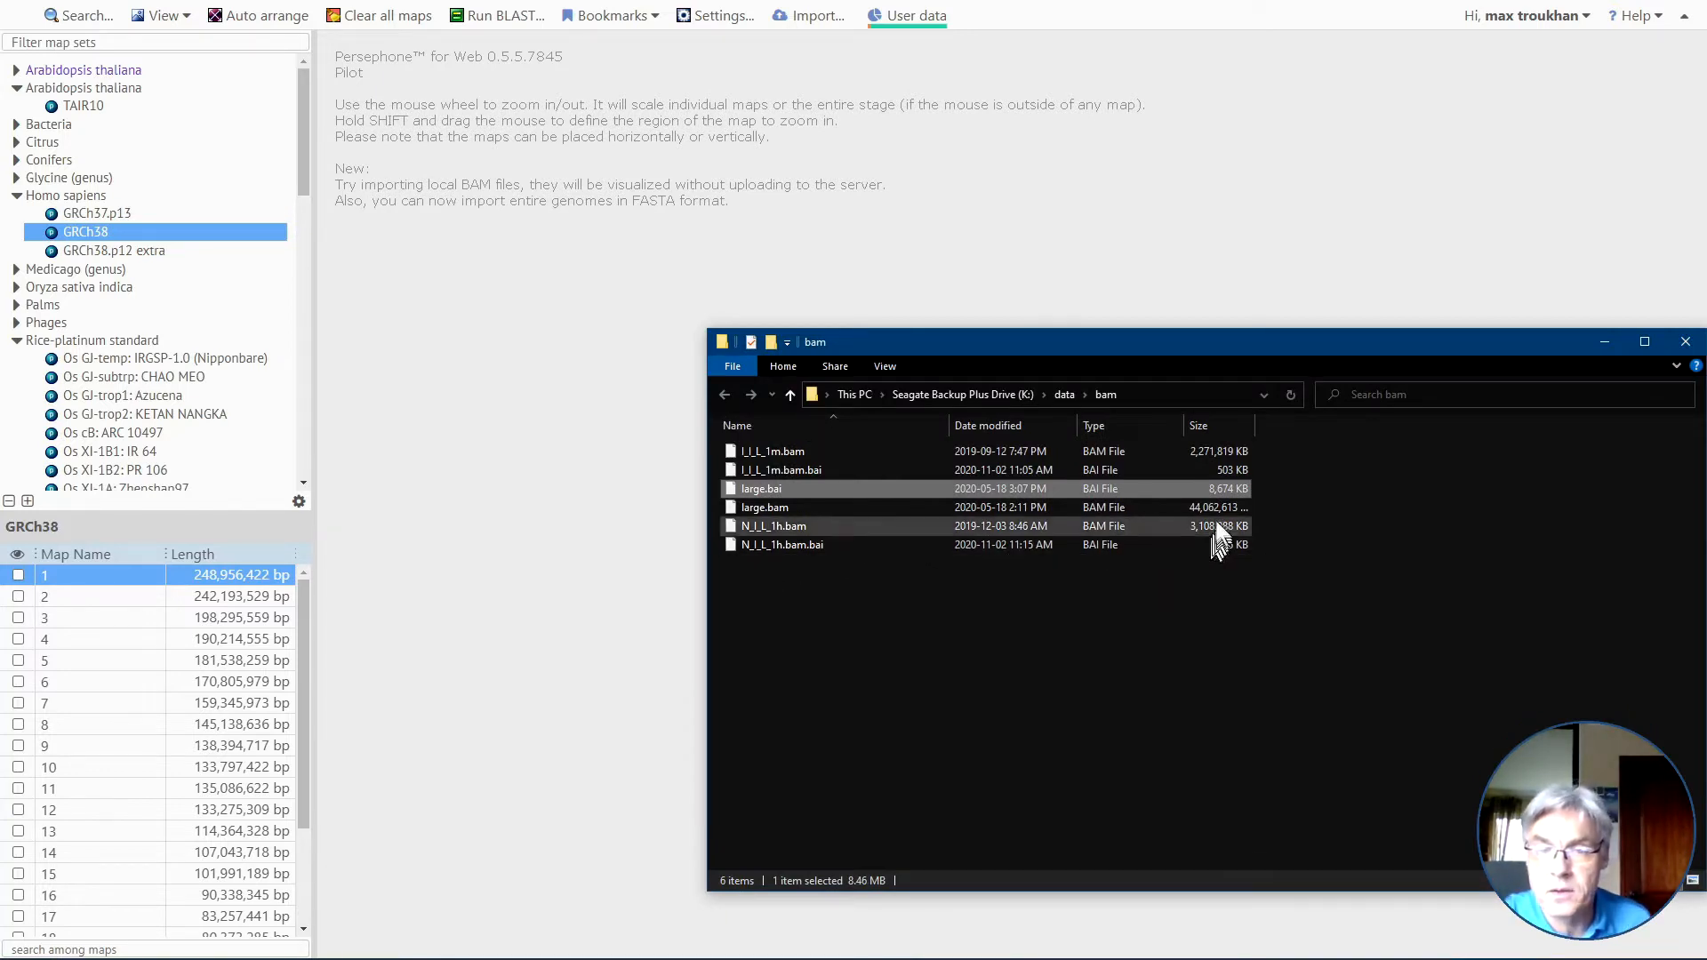
drag(1207, 507, 545, 476)
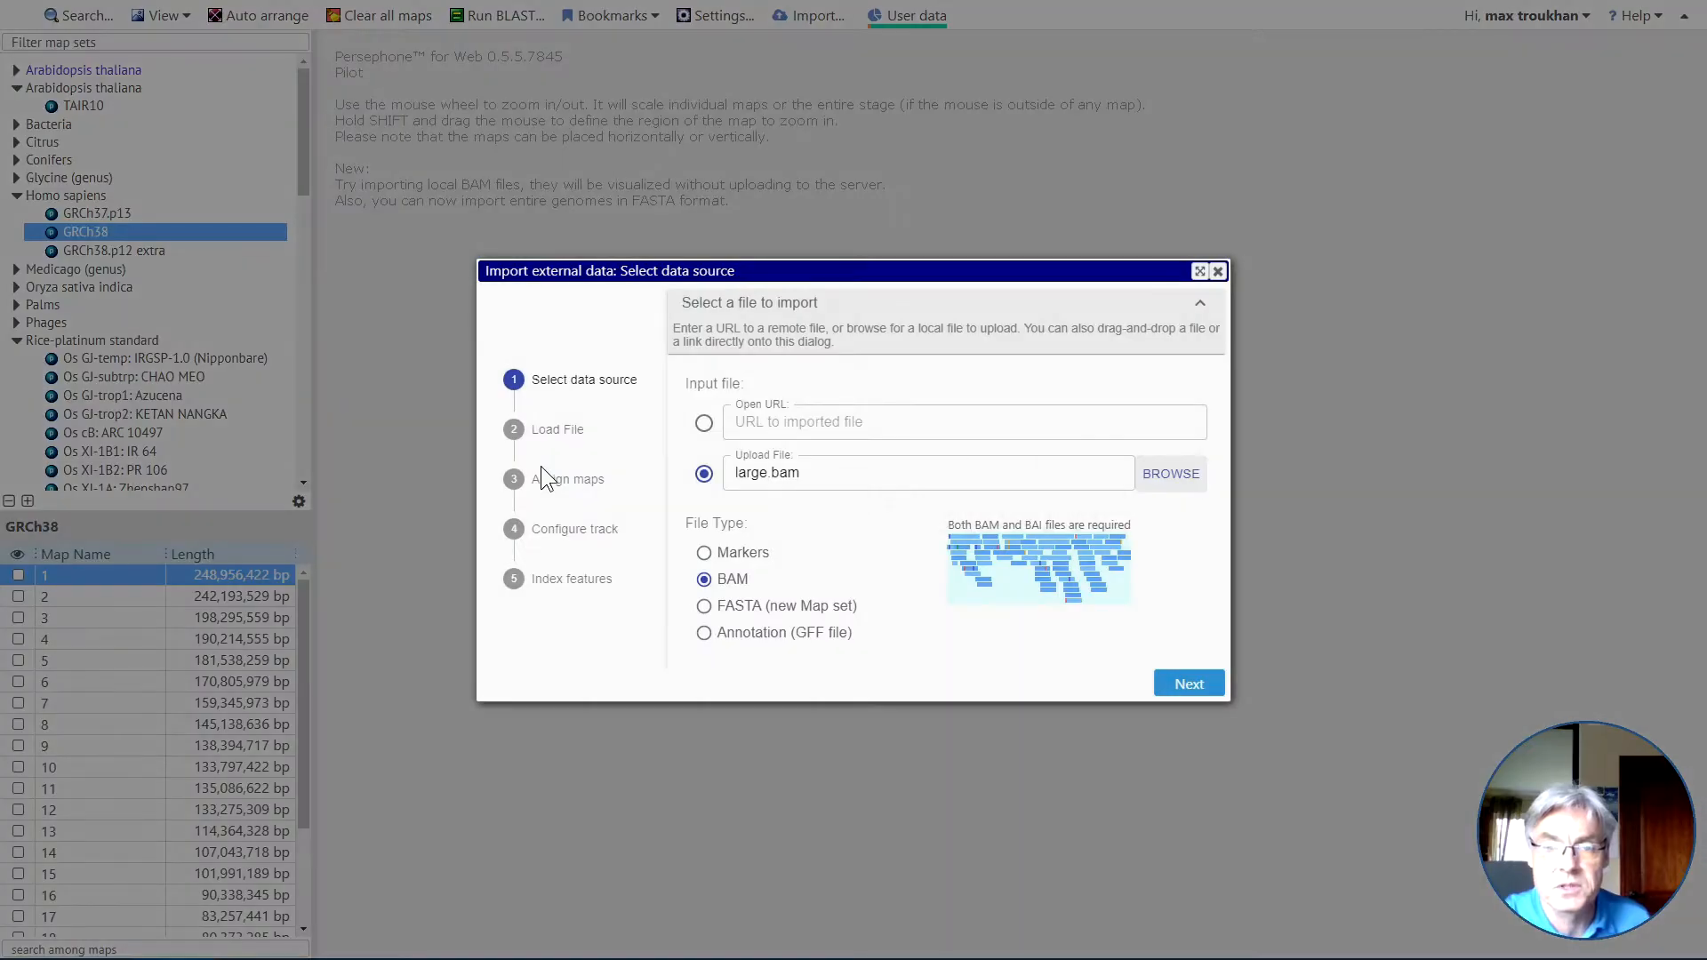
click(1192, 684)
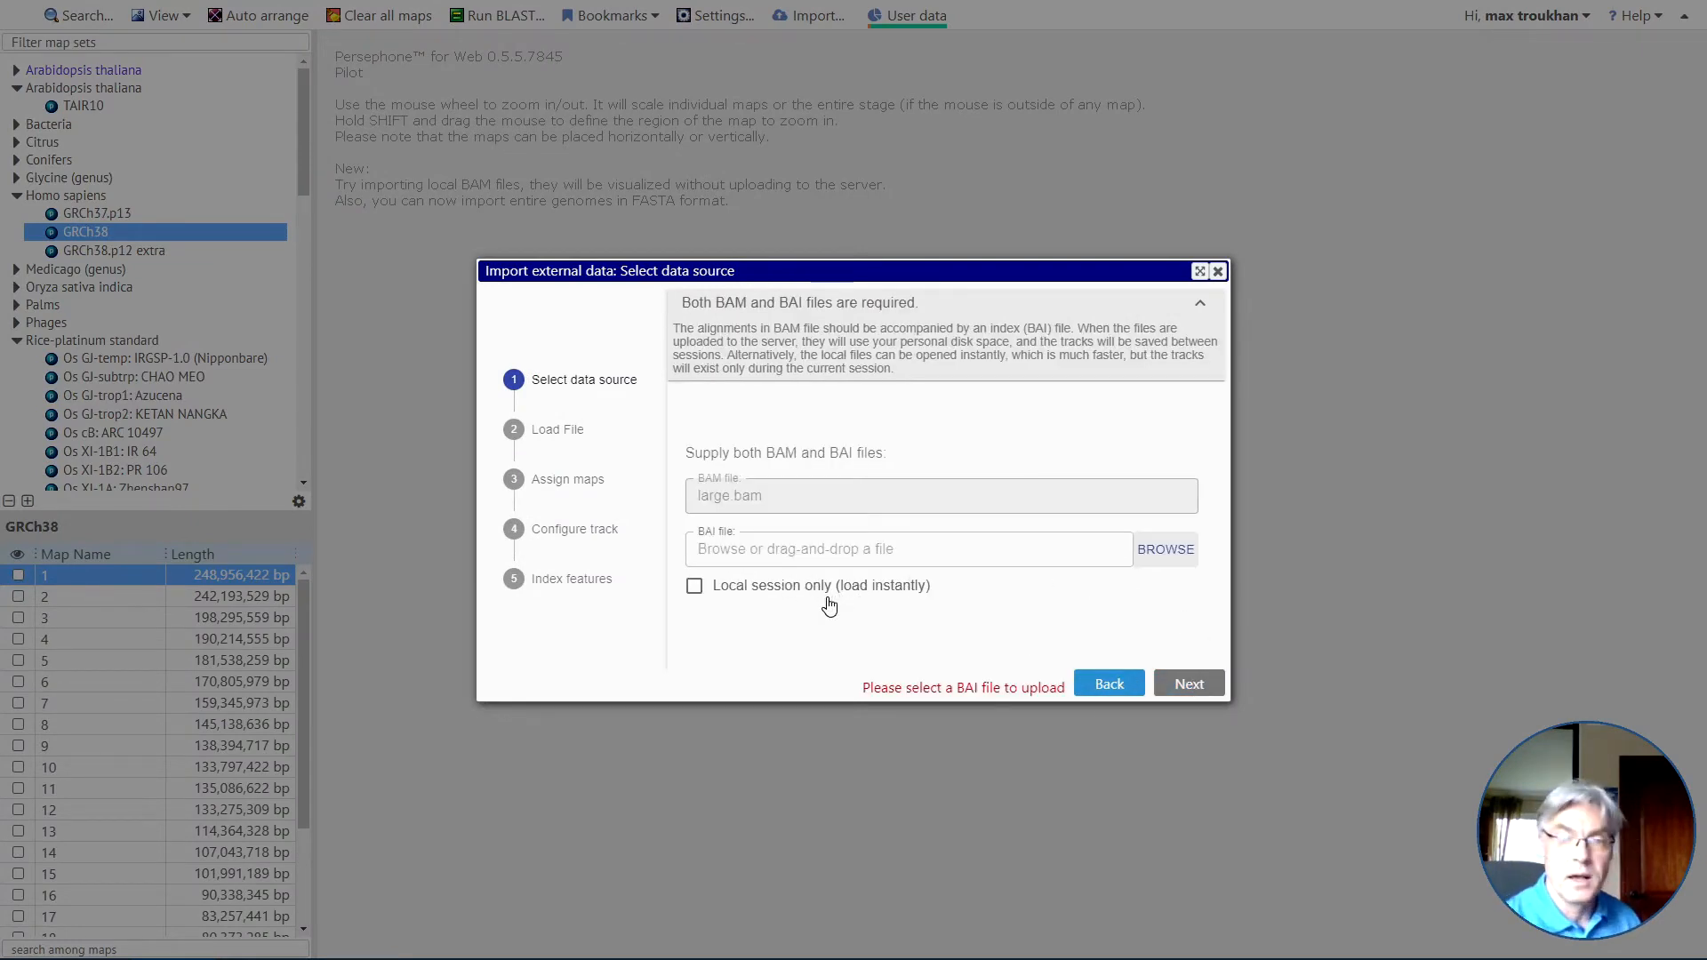
Supply large.bai from the bam folder as the index file, and load the data for the local session only.
key(alt+Tab)
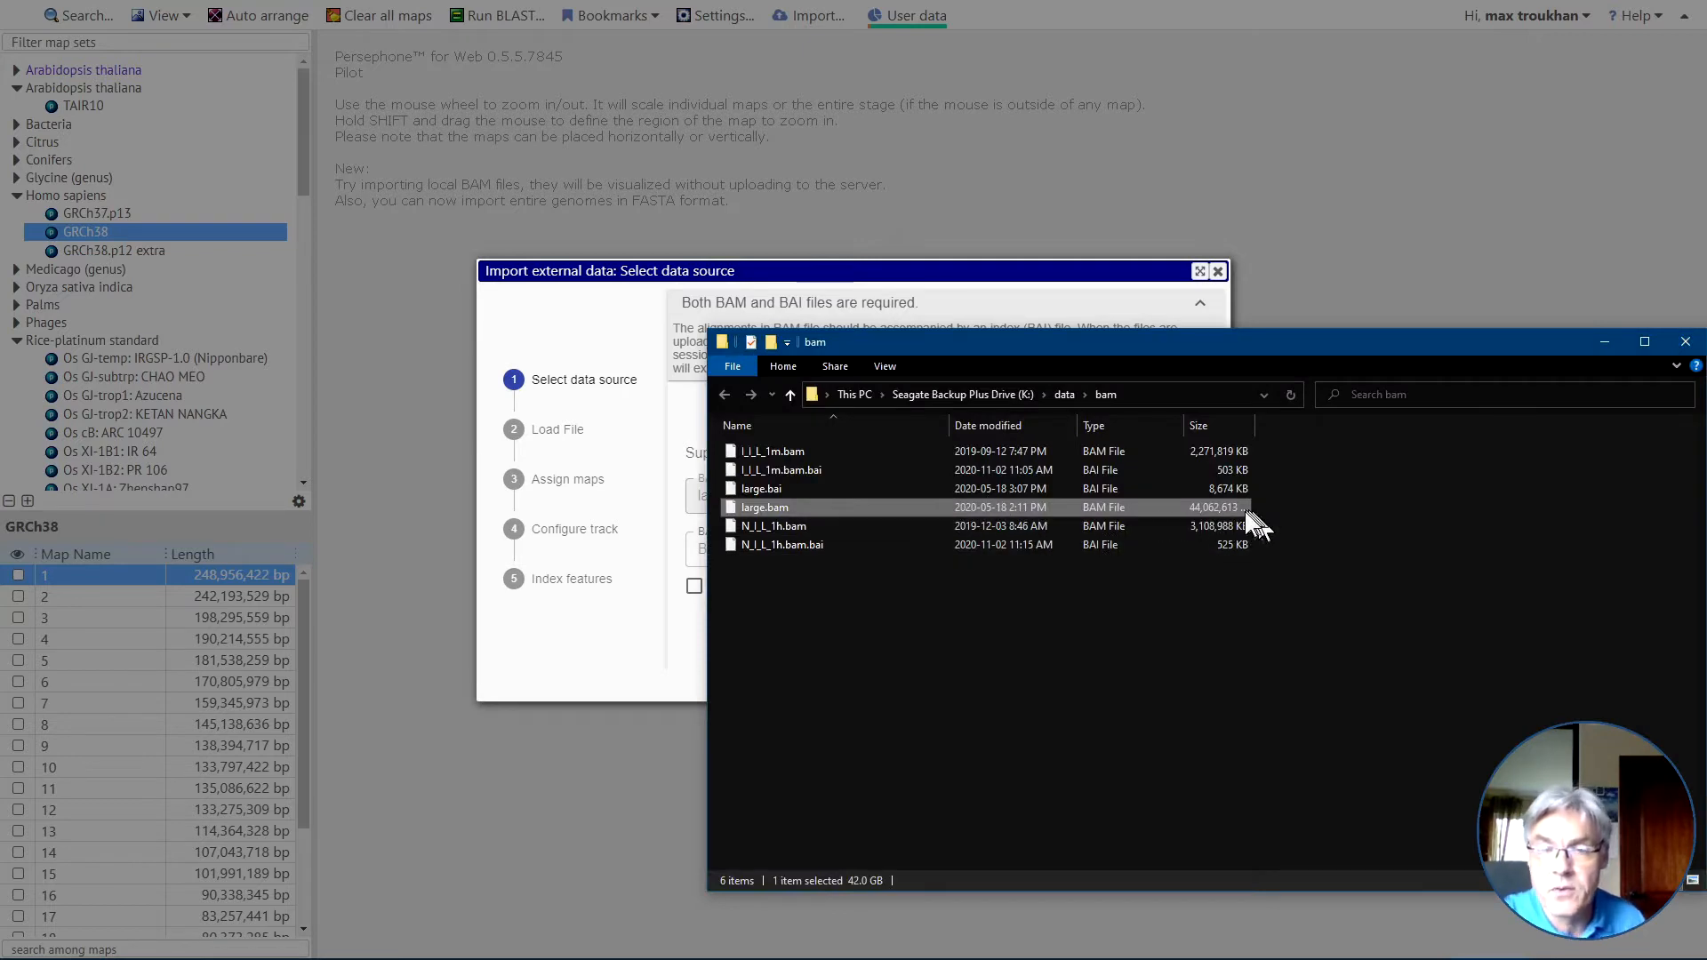
drag(1220, 489, 694, 478)
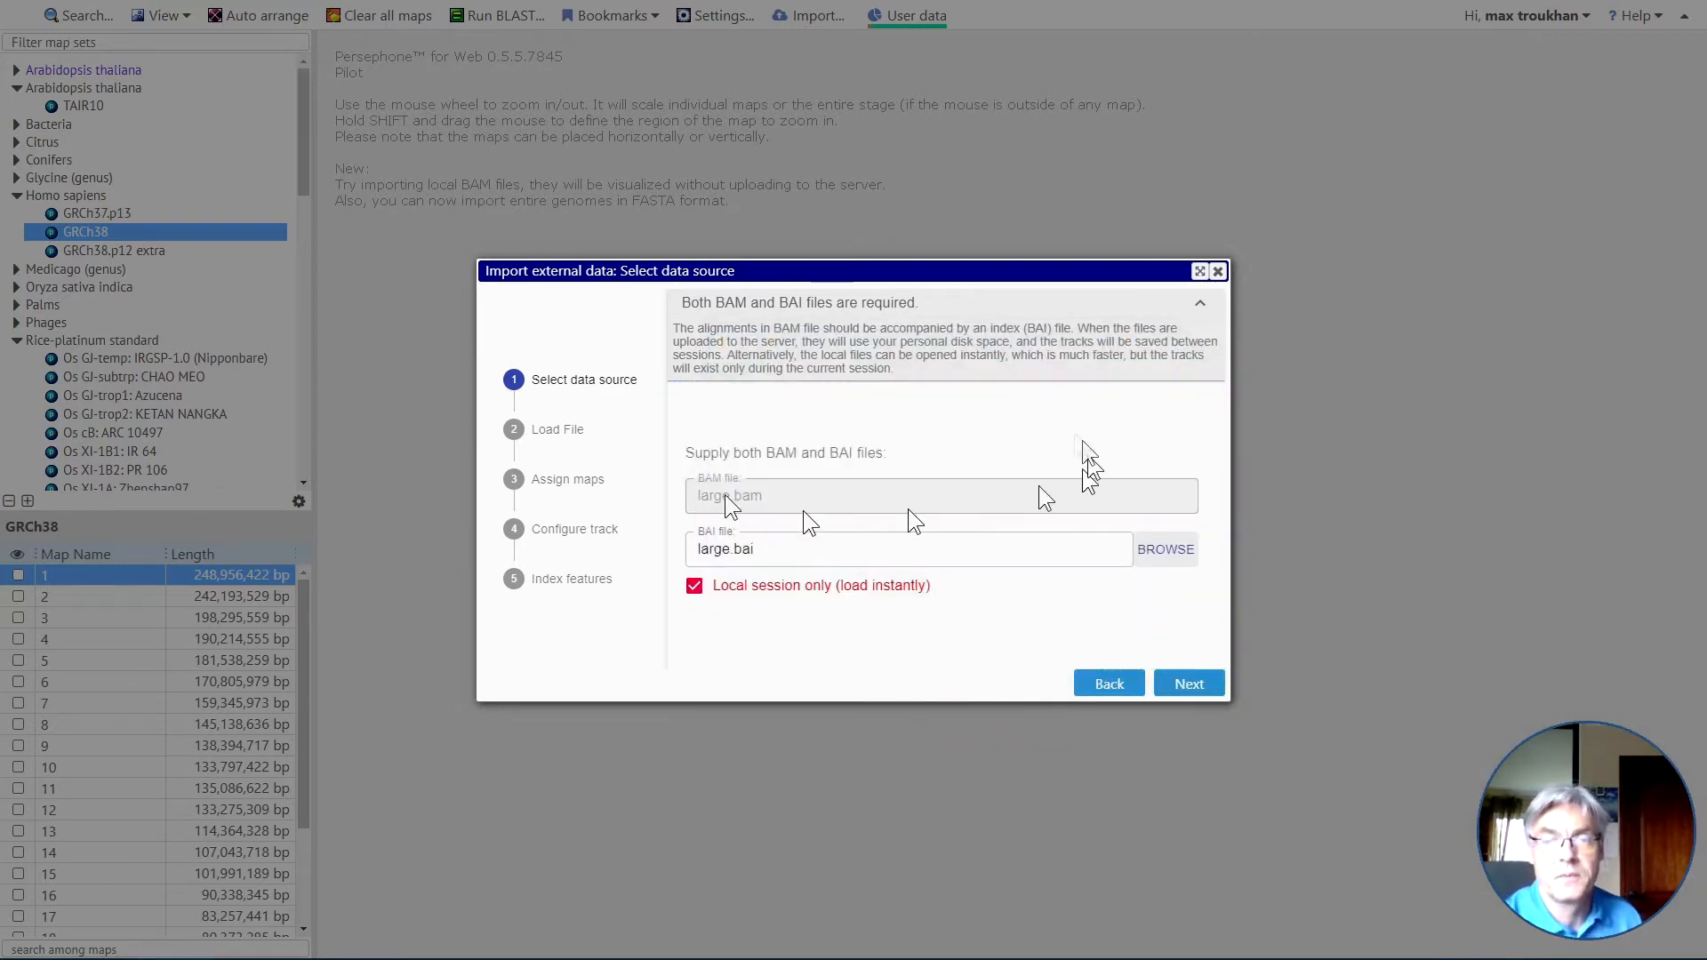
click(1189, 683)
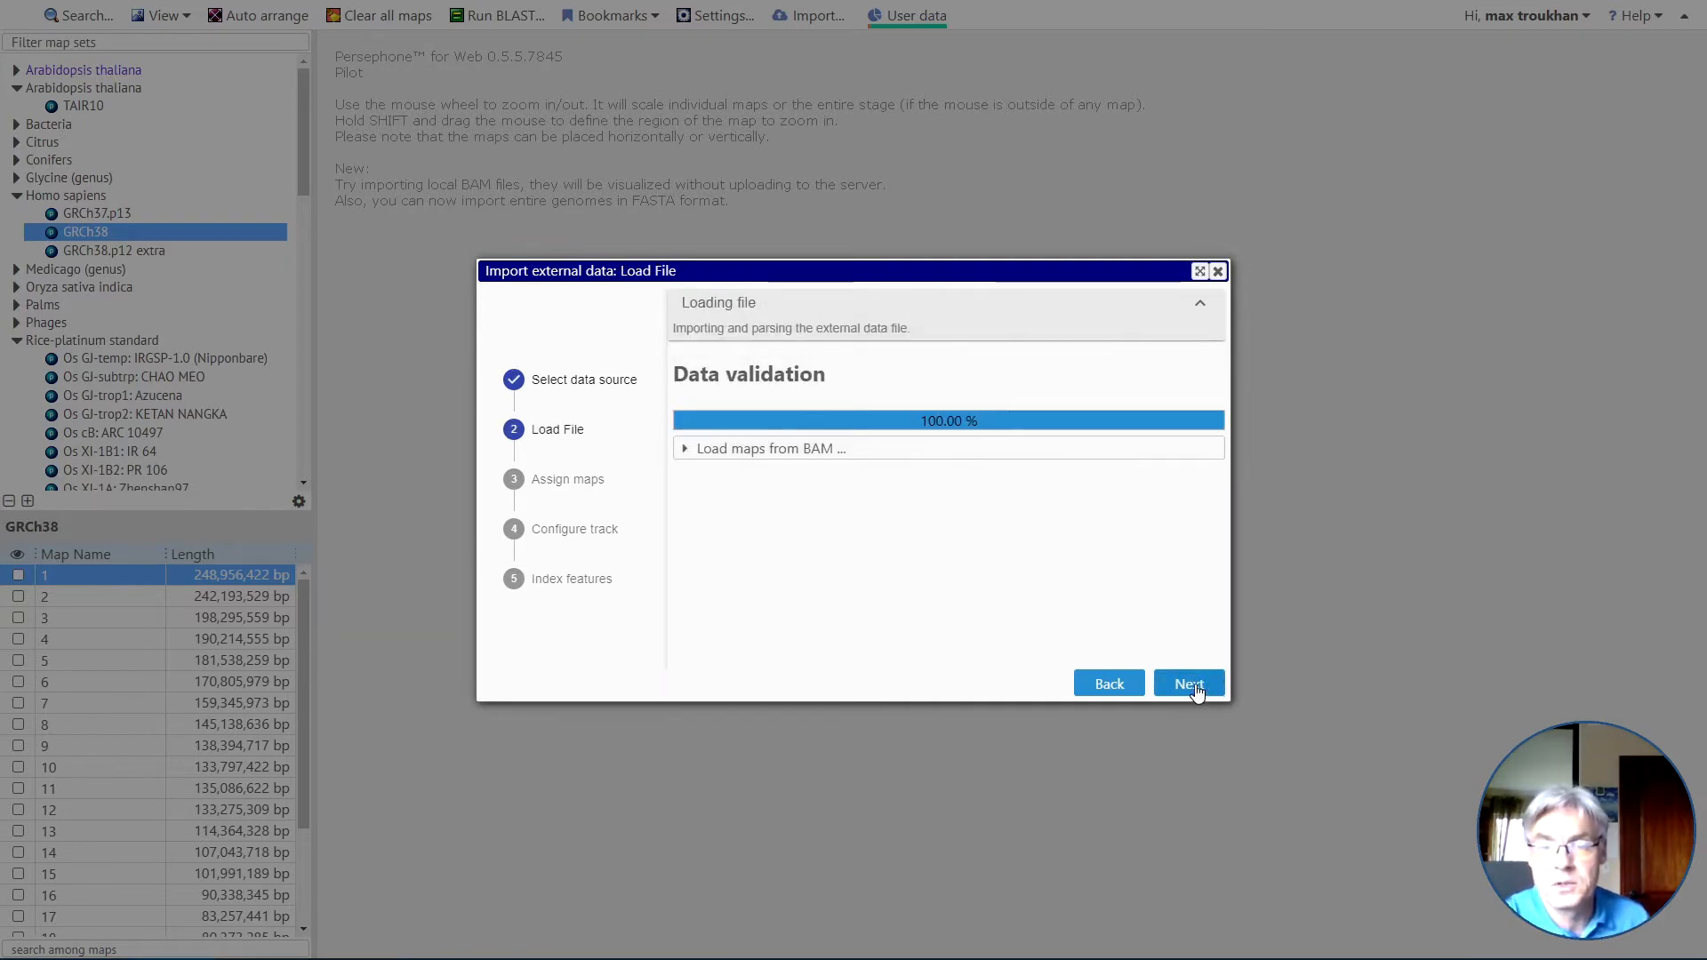
click(1189, 683)
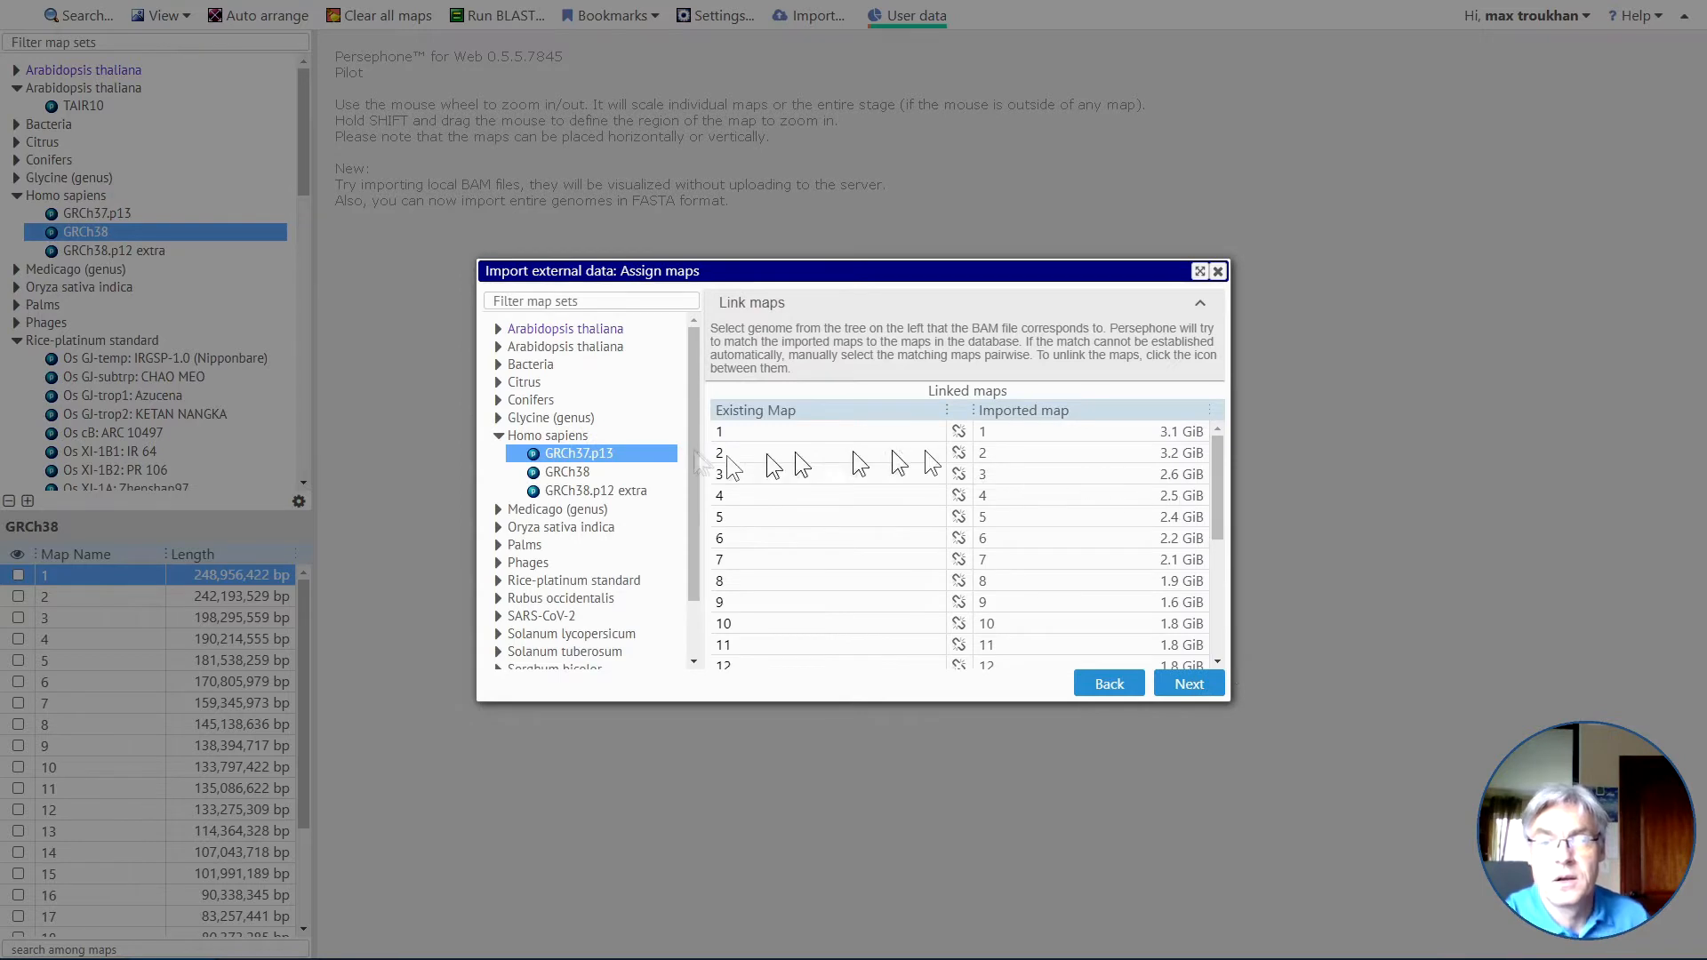
Check the map matching against GRCh38, and link the imported BAM maps to Homo sapiens GRCh37.p13.
click(575, 473)
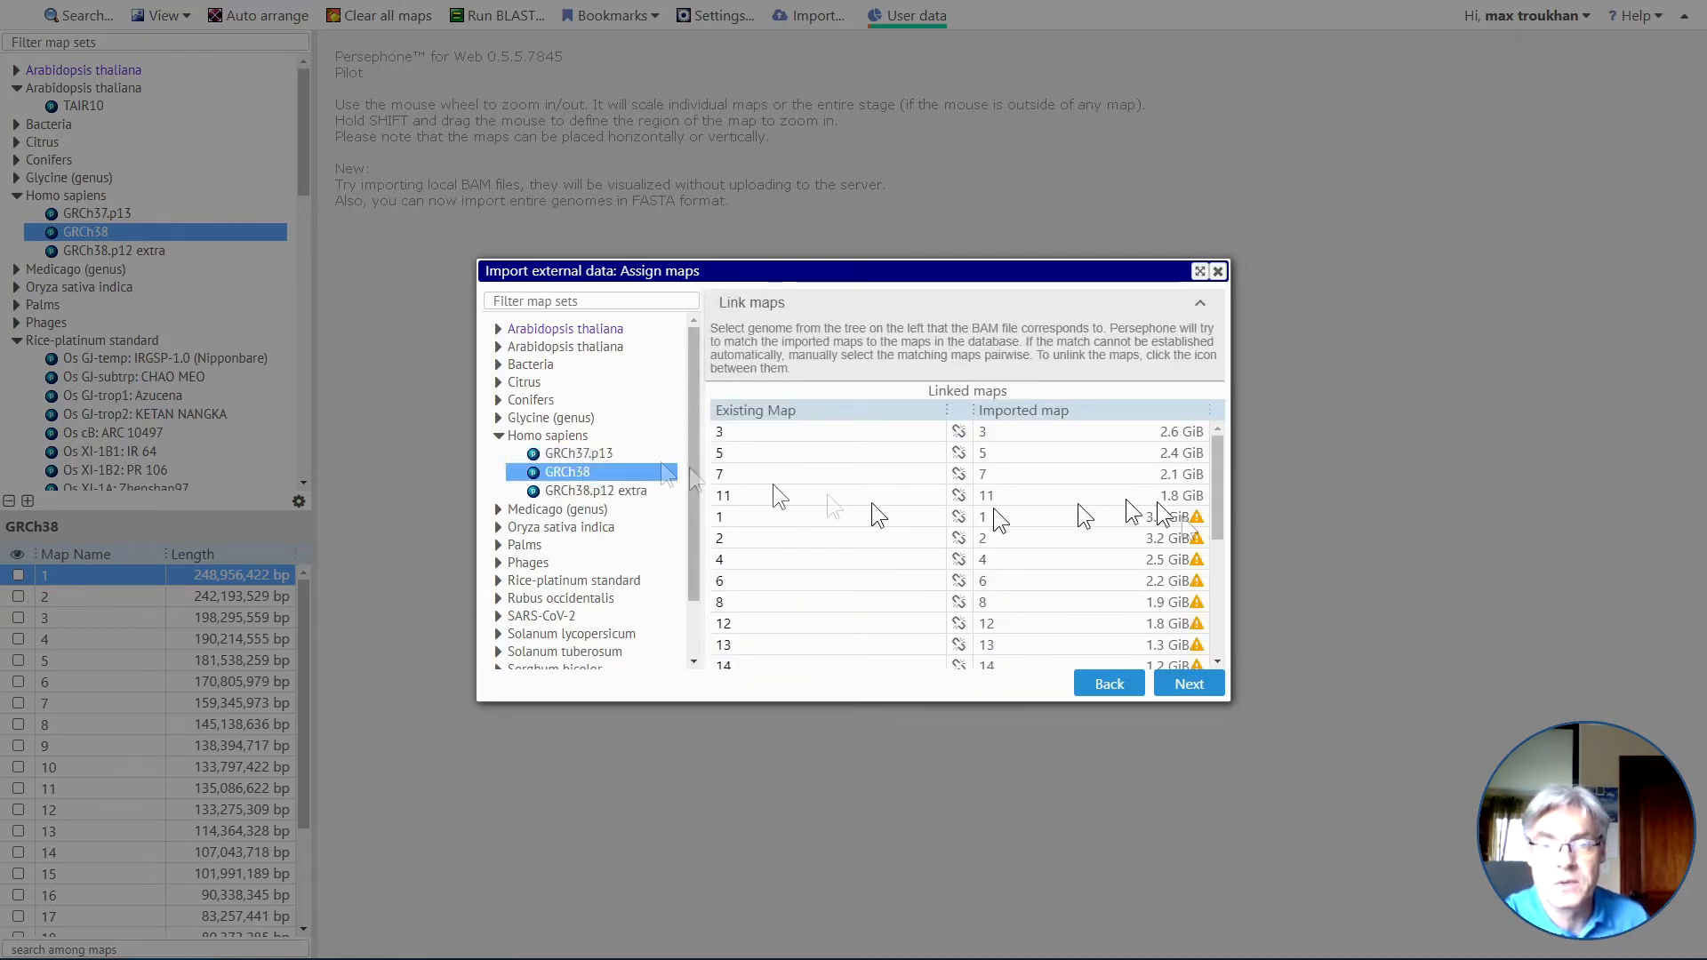
click(587, 453)
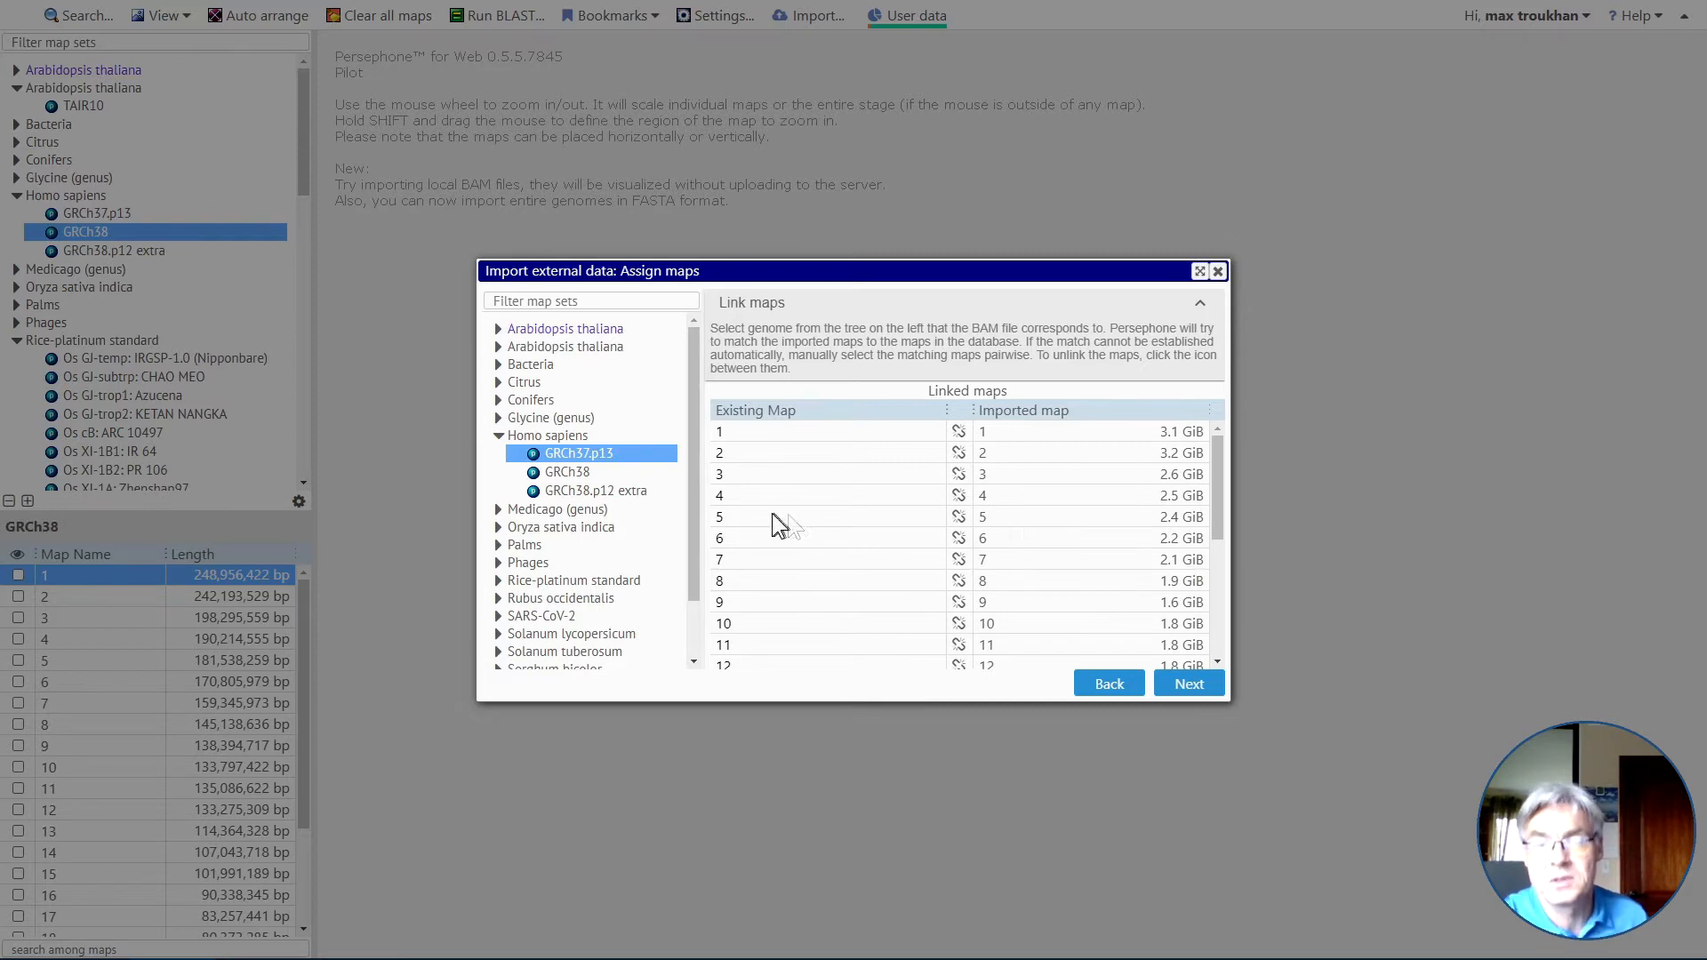
click(1190, 685)
Set the large.bam track color to 0EF7D1, and finish the import so that map 1 opens.
click(803, 346)
click(825, 374)
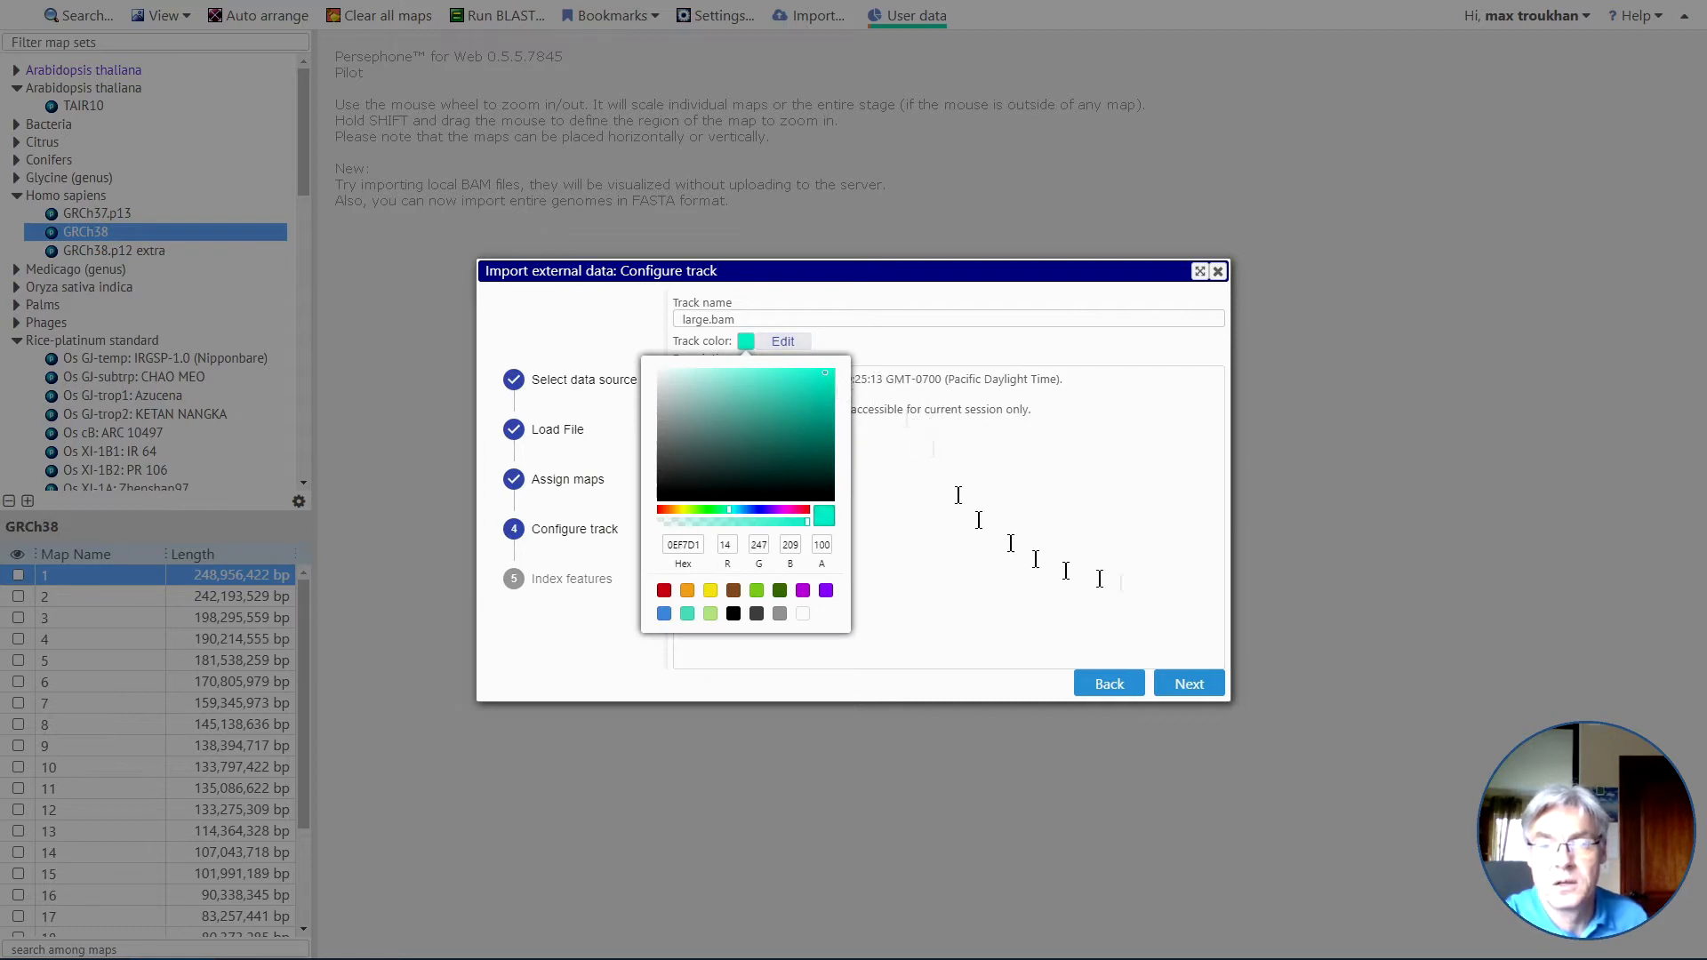
click(1100, 579)
click(1189, 684)
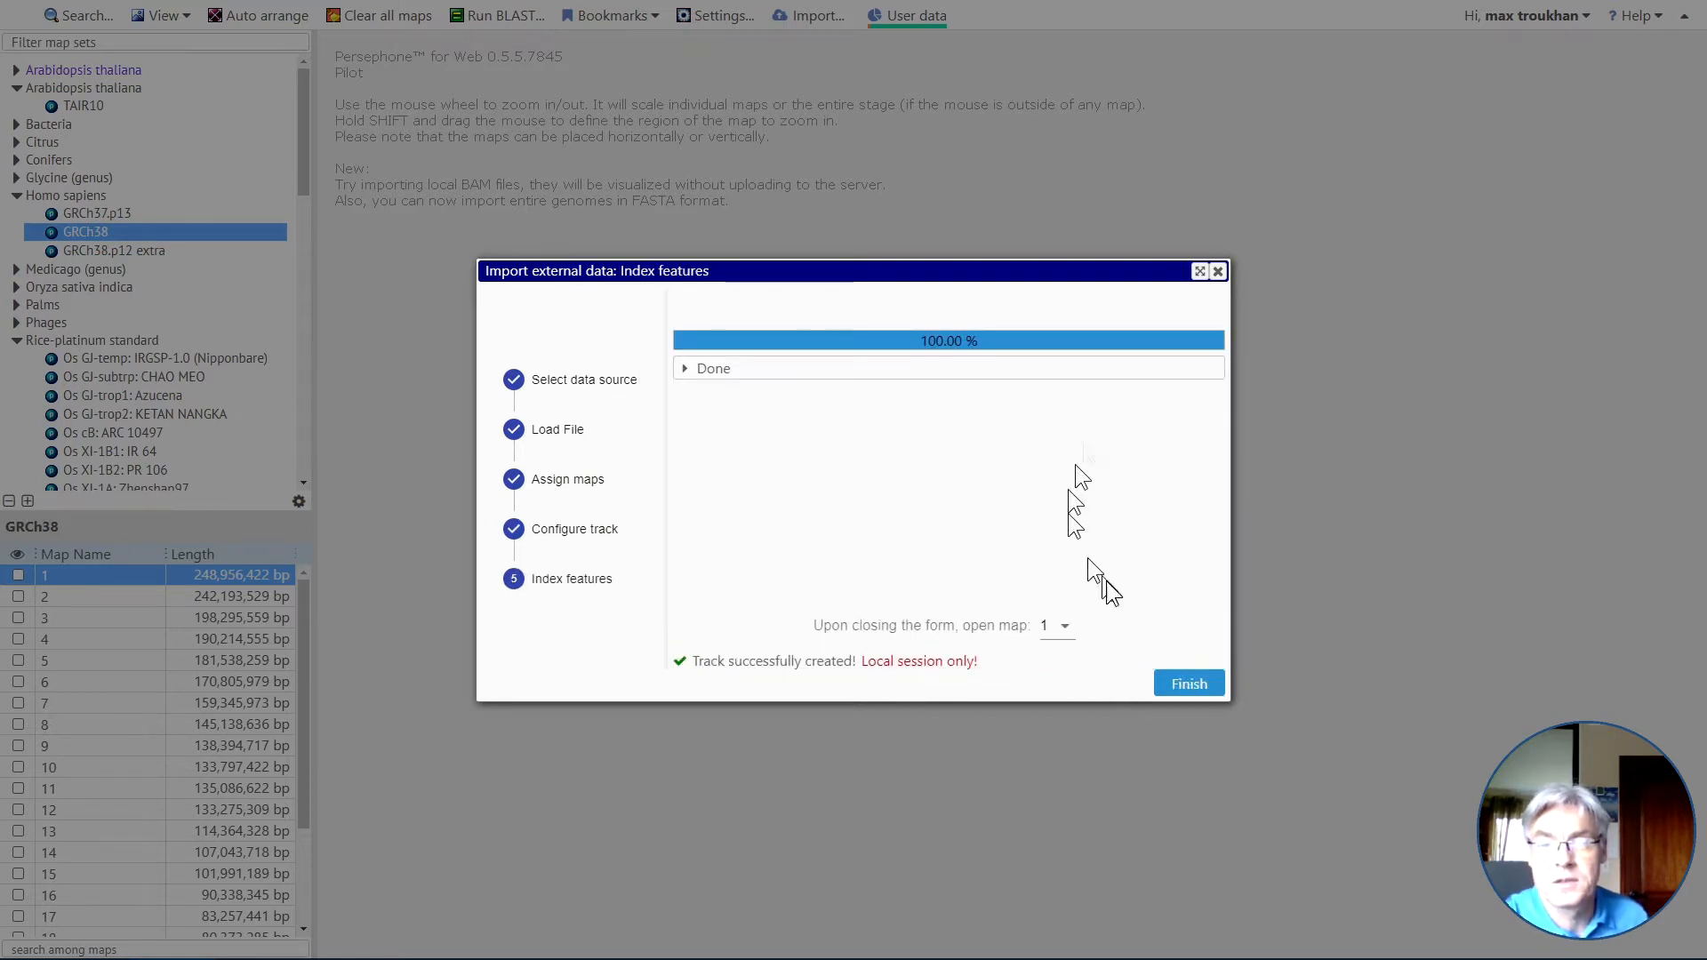
click(1190, 684)
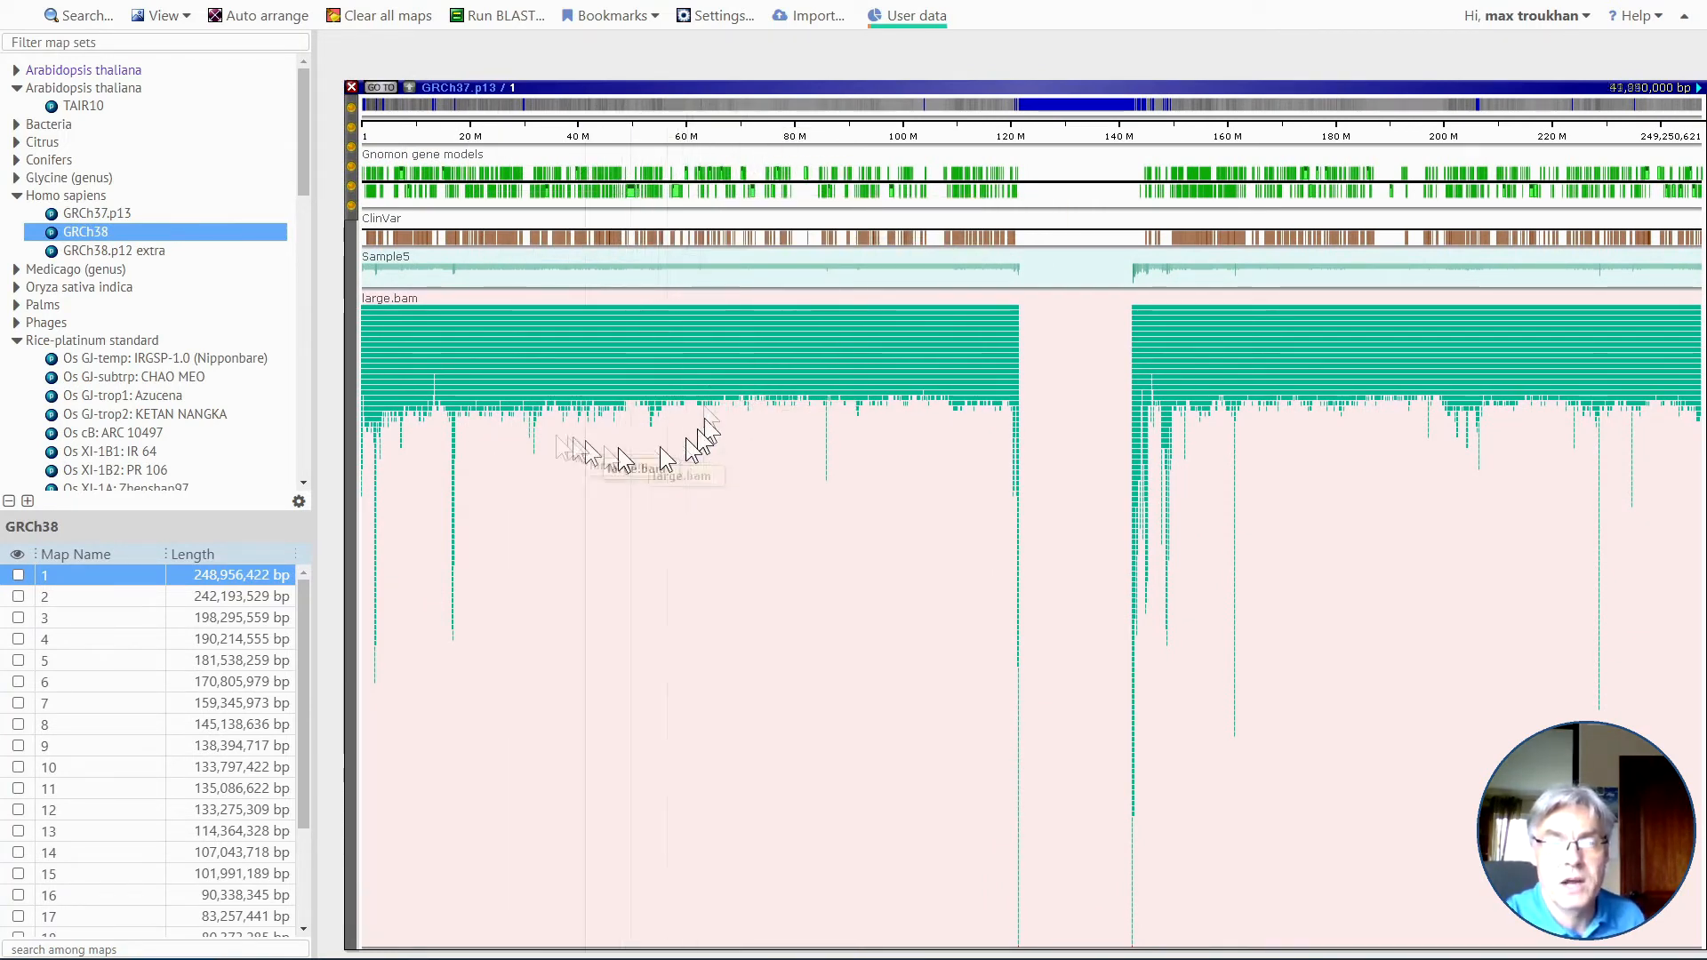
Zoom GRCh37.p13 map 1 to the region around 21–22 M and review the details of ClinVar marker 258087.
drag(739, 473, 730, 451)
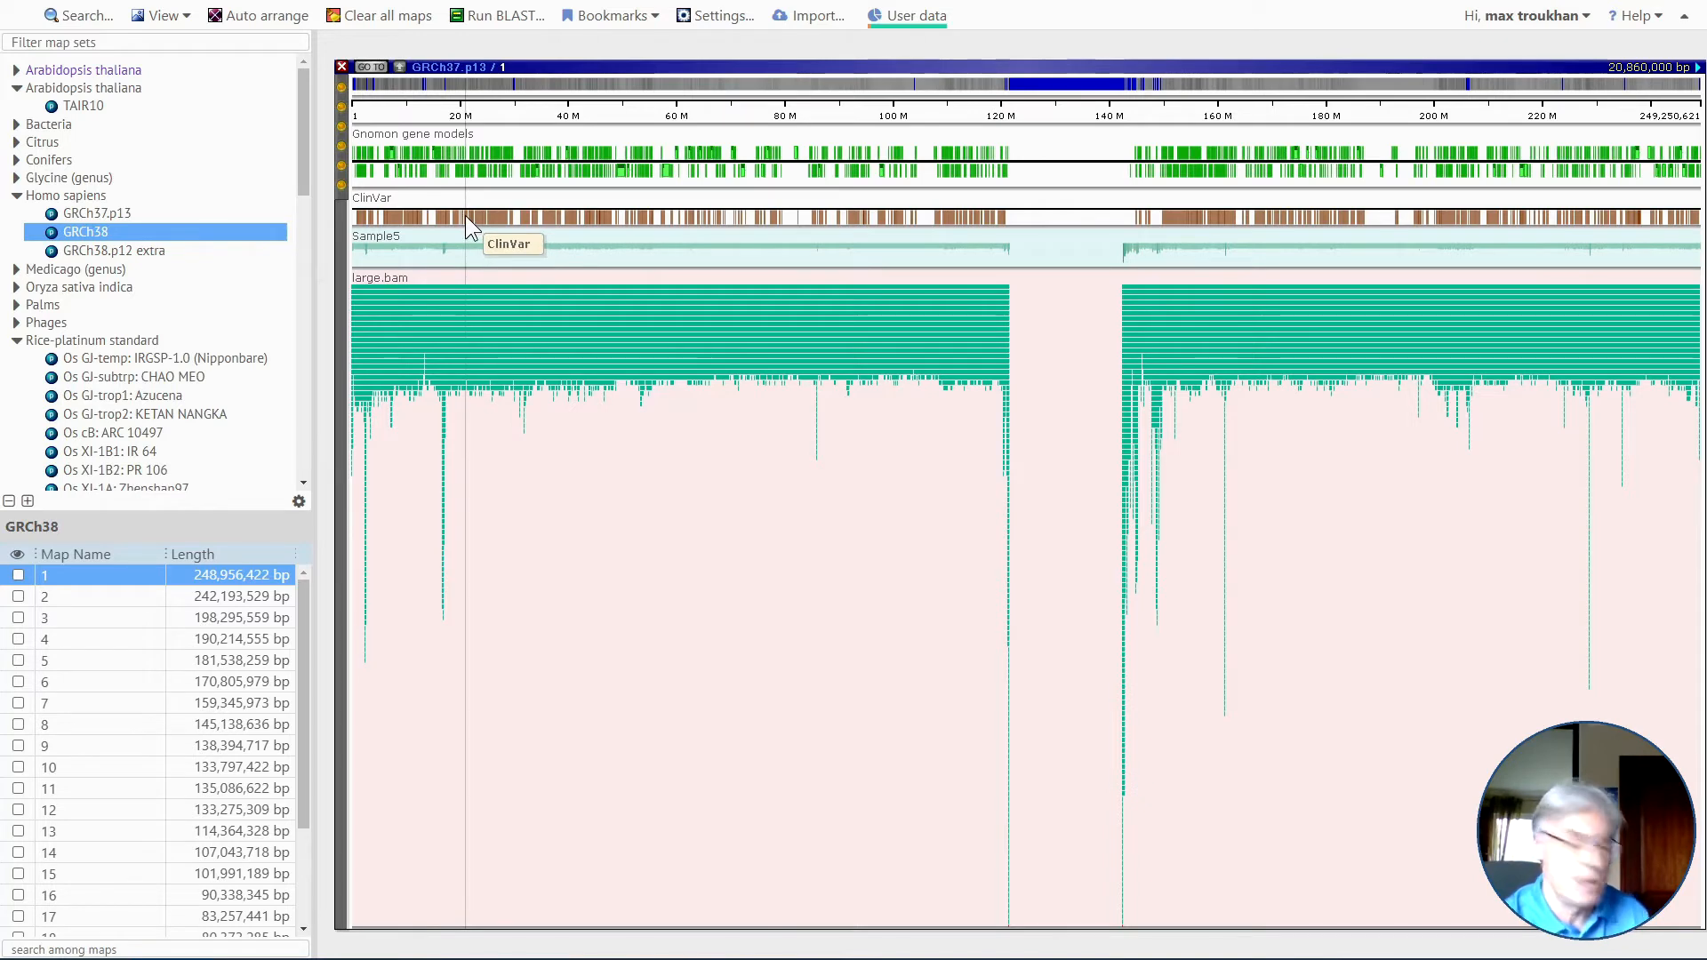
drag(466, 215, 474, 215)
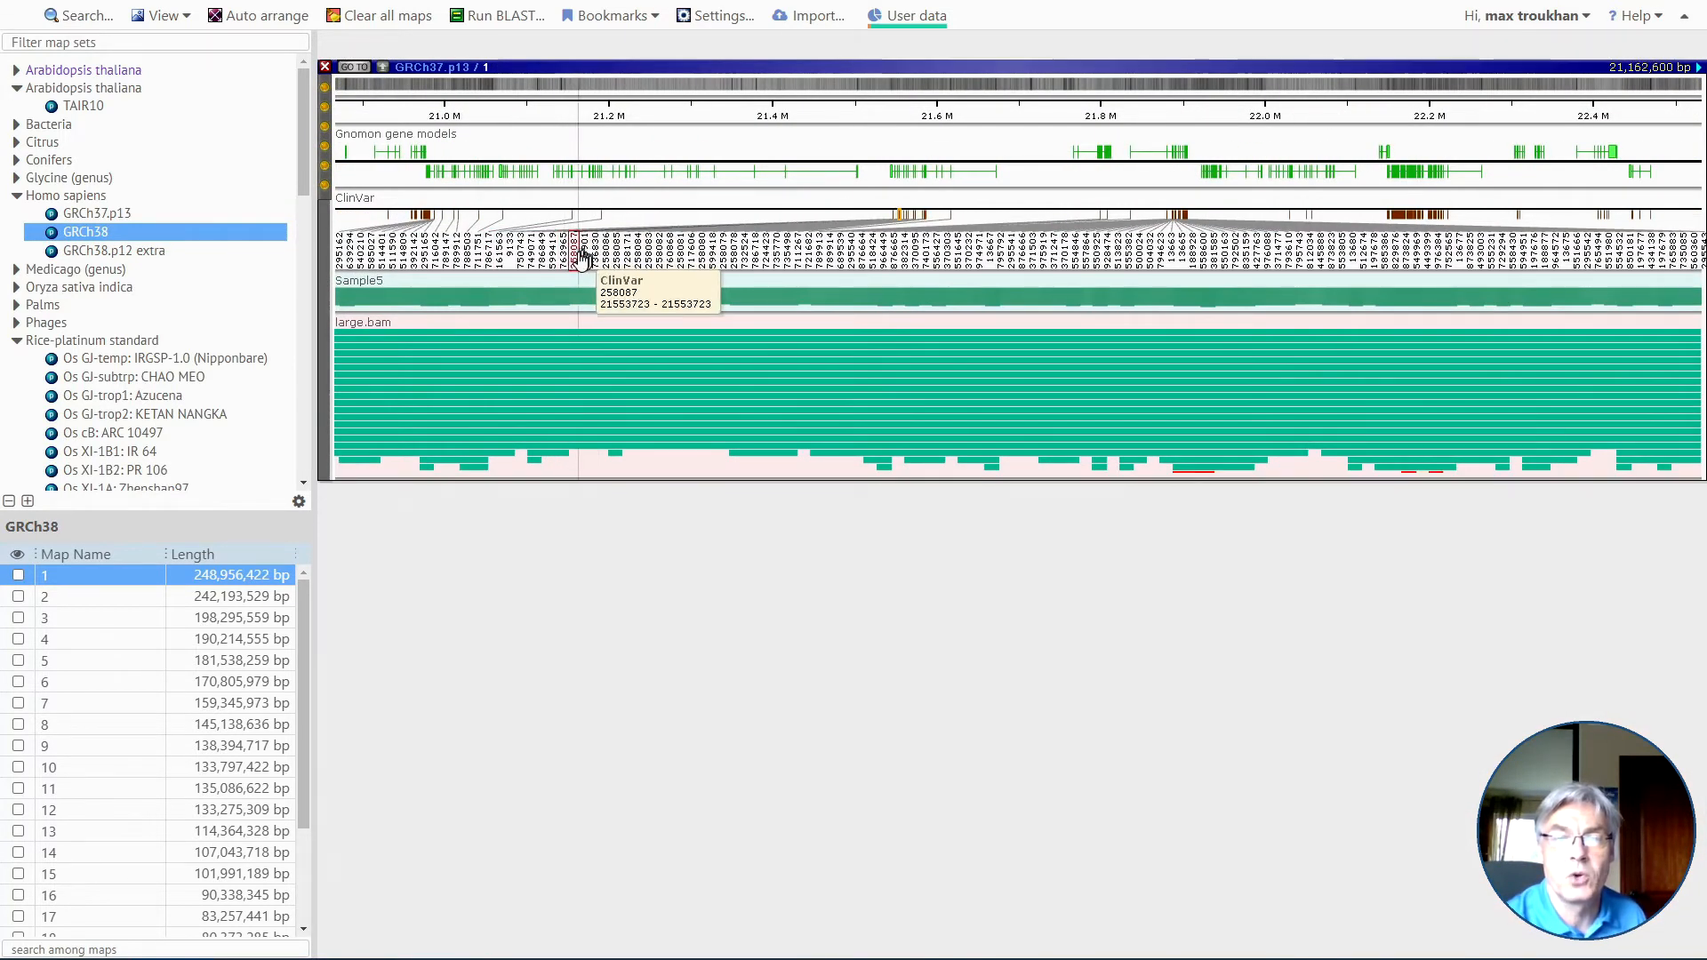
click(578, 258)
scroll(274, 516, down, 2)
scroll(366, 551, up, 3)
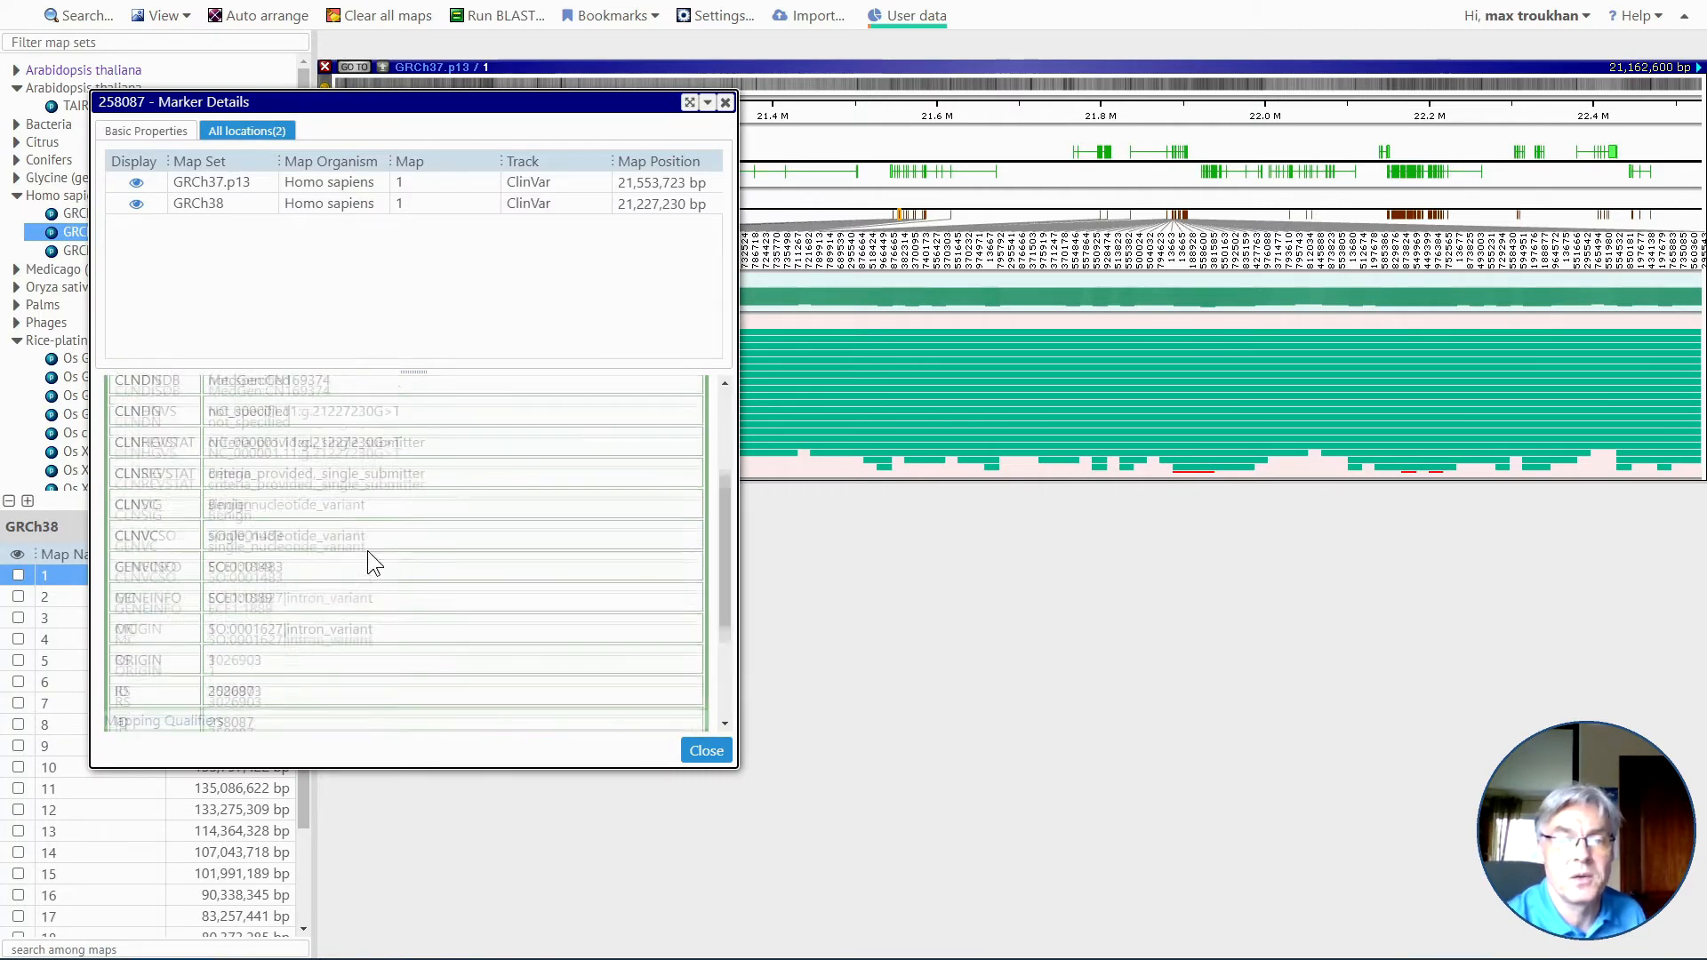
click(707, 753)
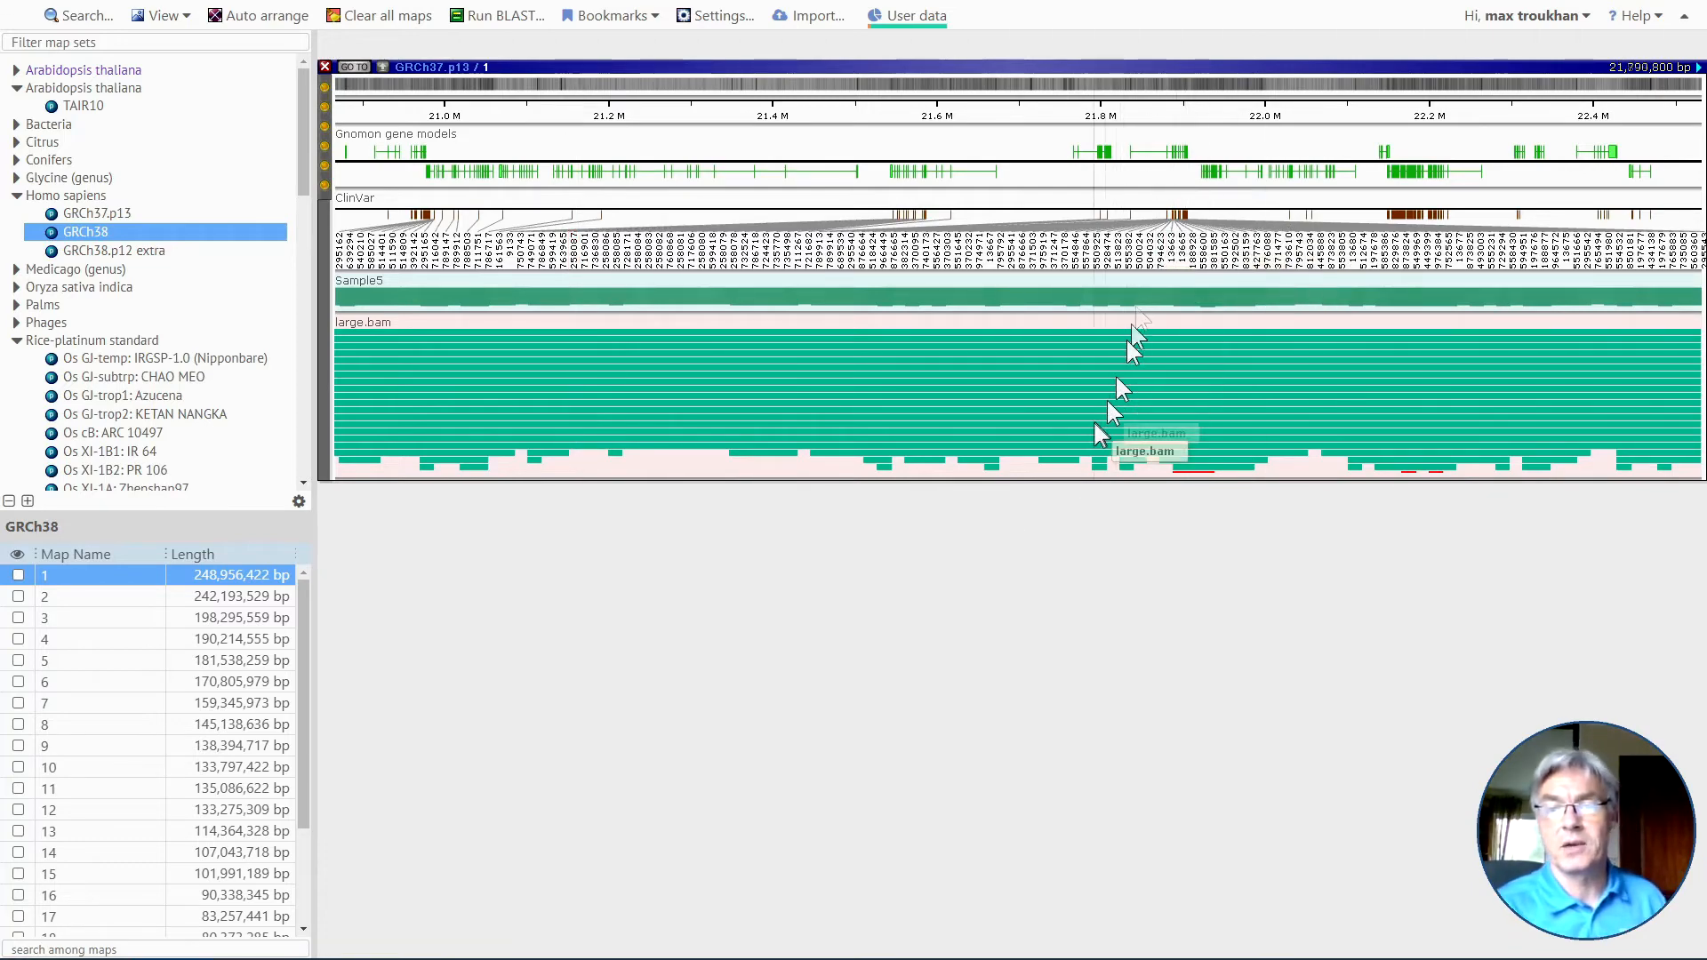
drag(1080, 416, 1361, 469)
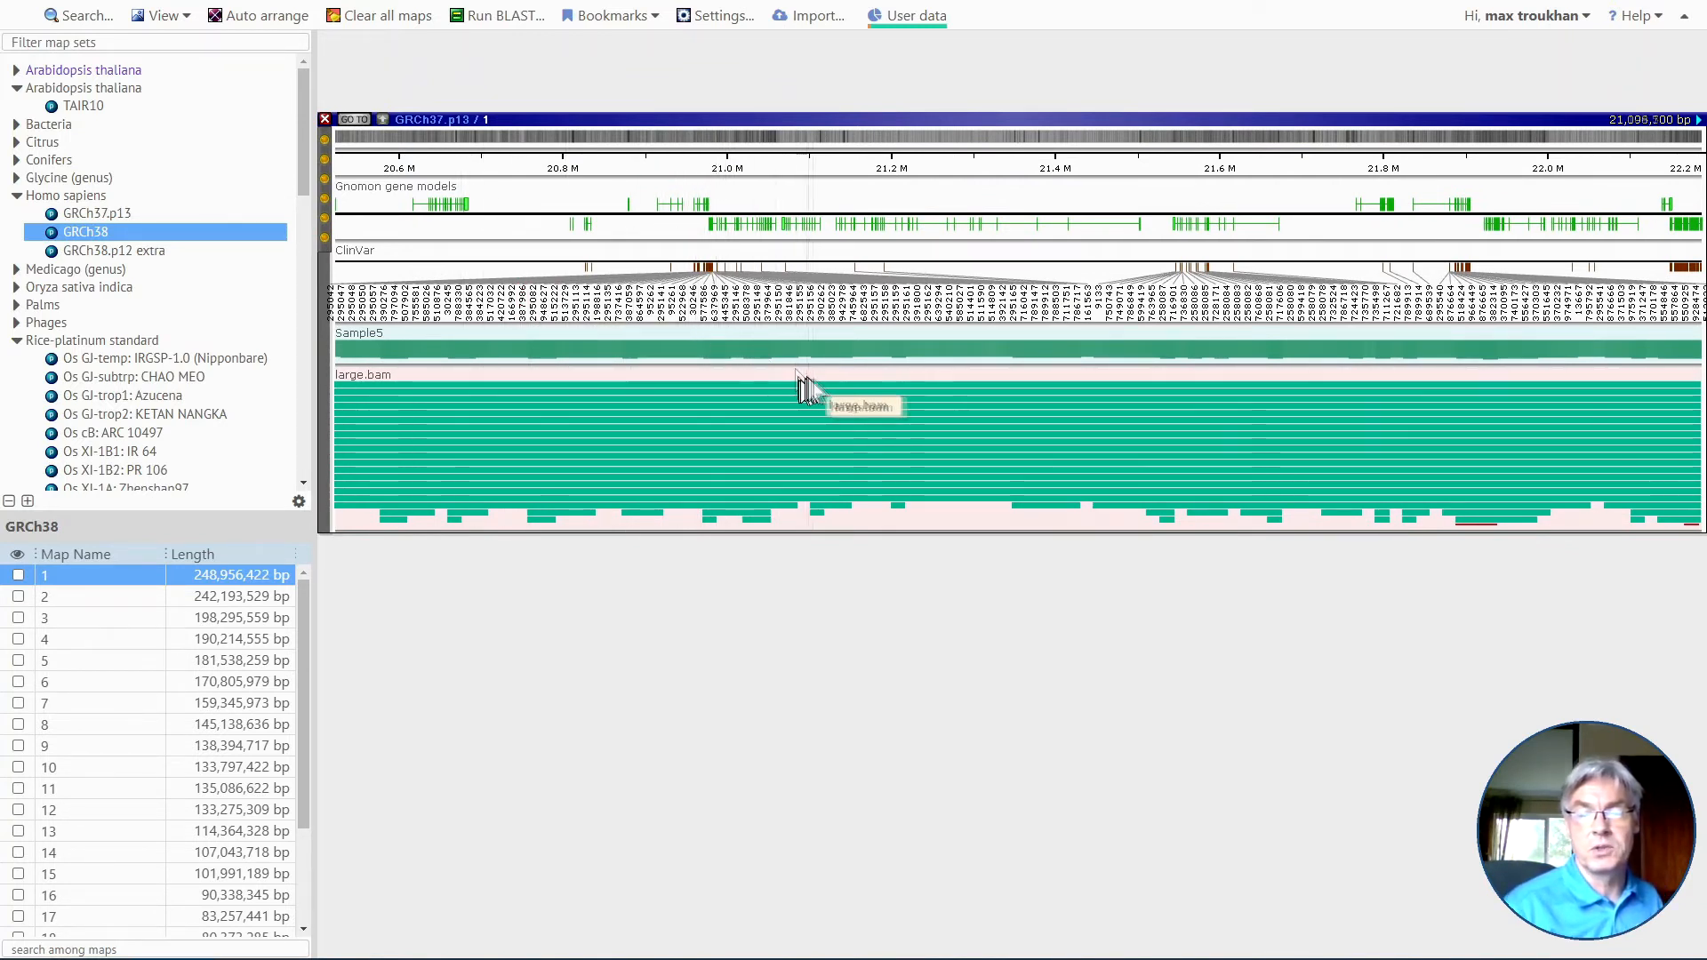
Zoom the large.bam track to the reads around 21,135,183 bp and hide their non-variants.
drag(835, 381, 845, 381)
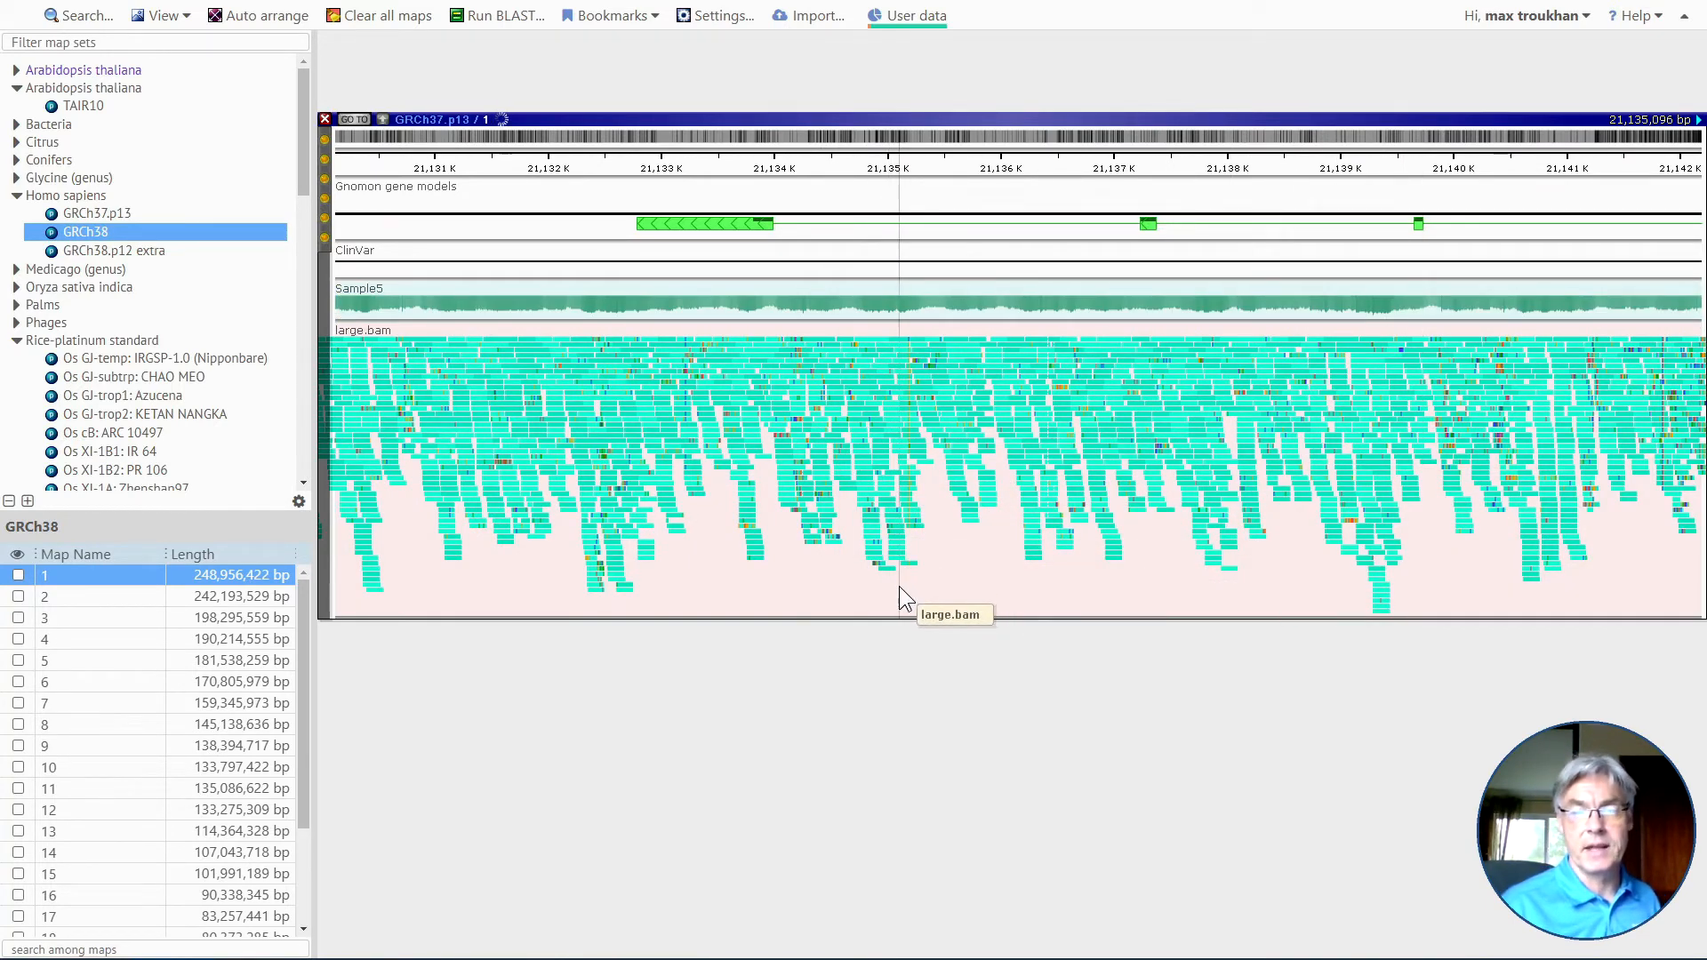
drag(905, 587, 912, 587)
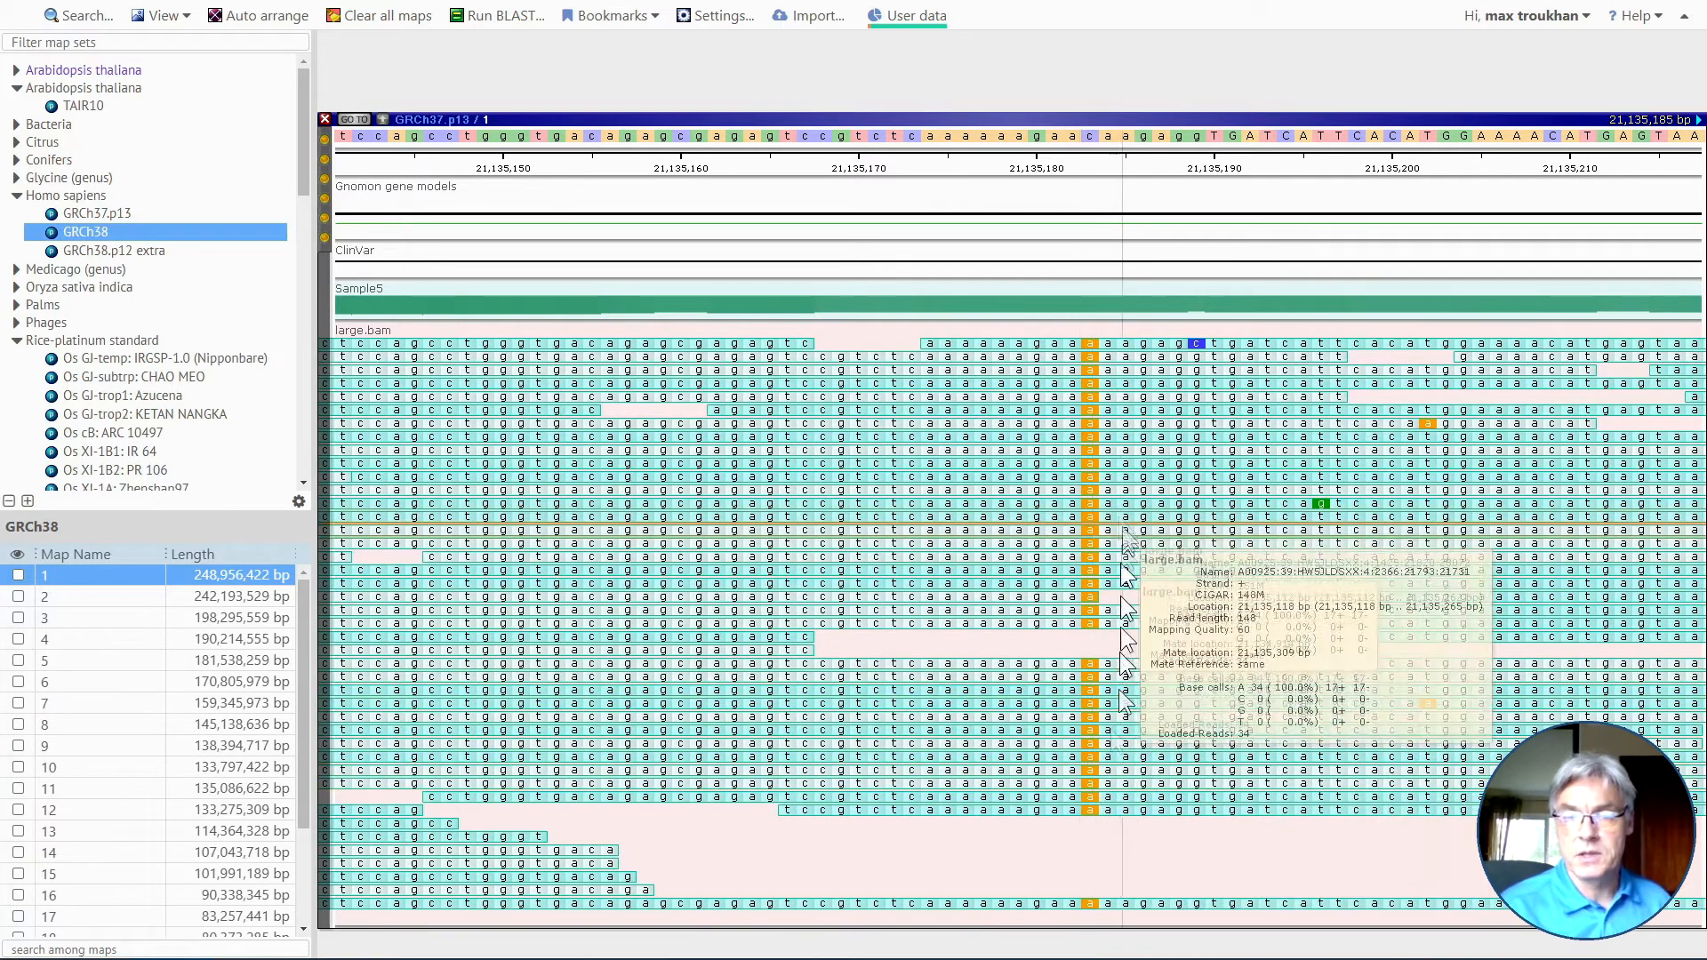
right_click(1082, 491)
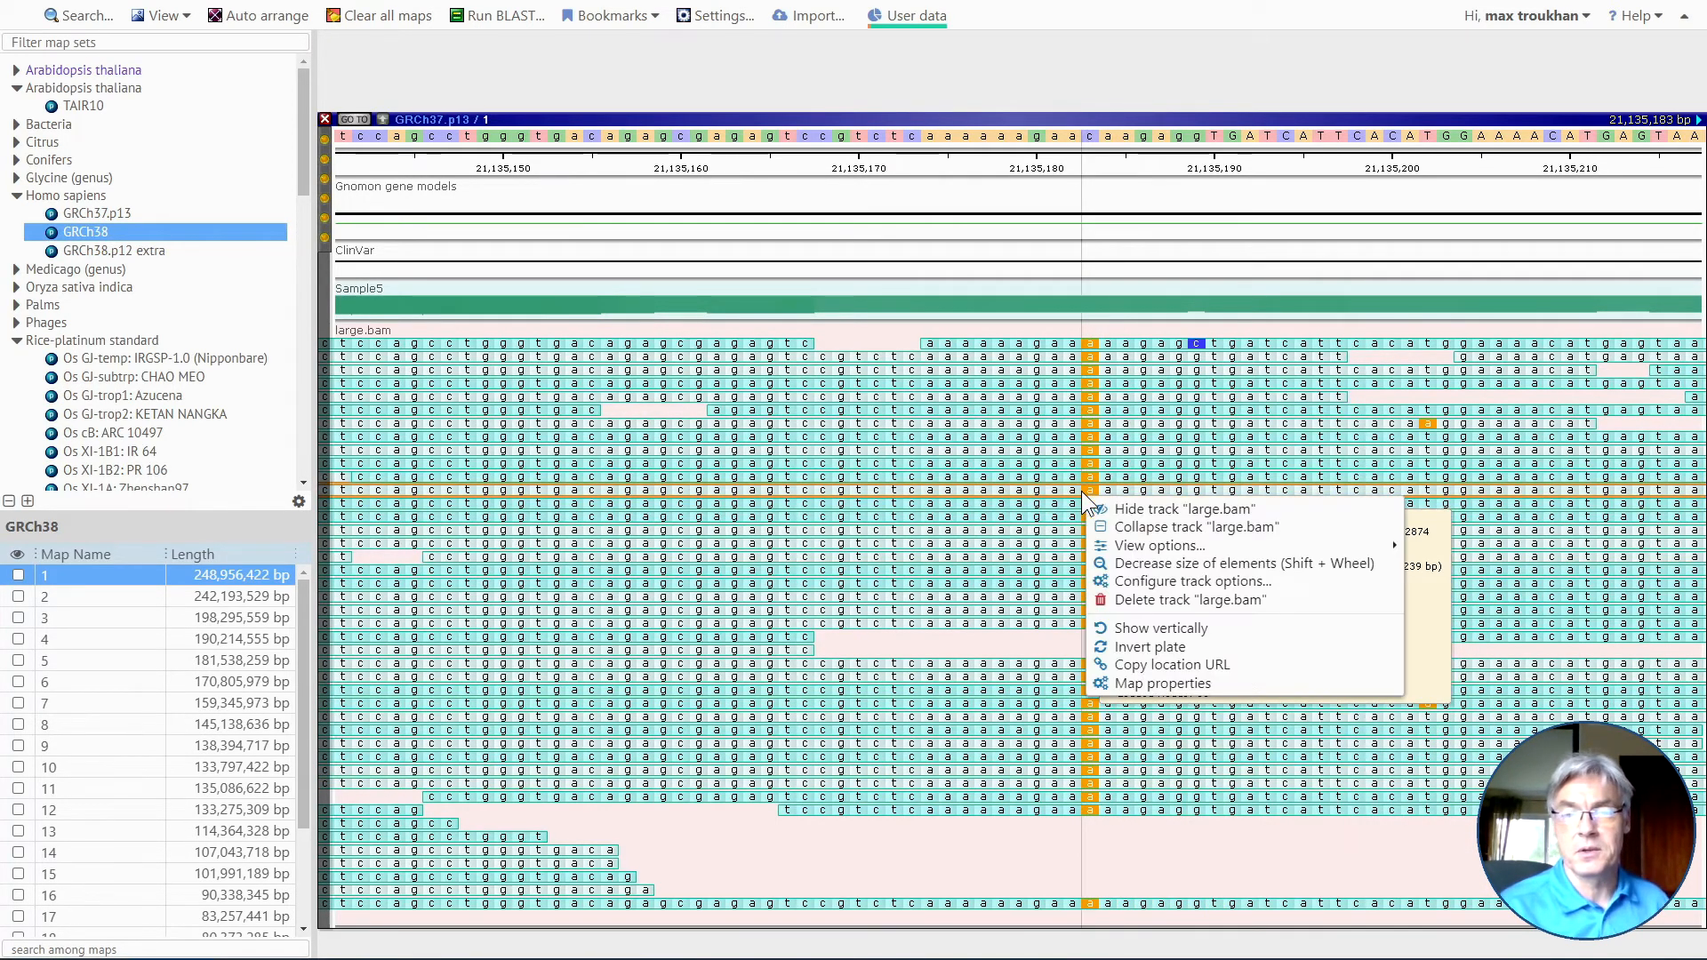
mouse_move(1164, 548)
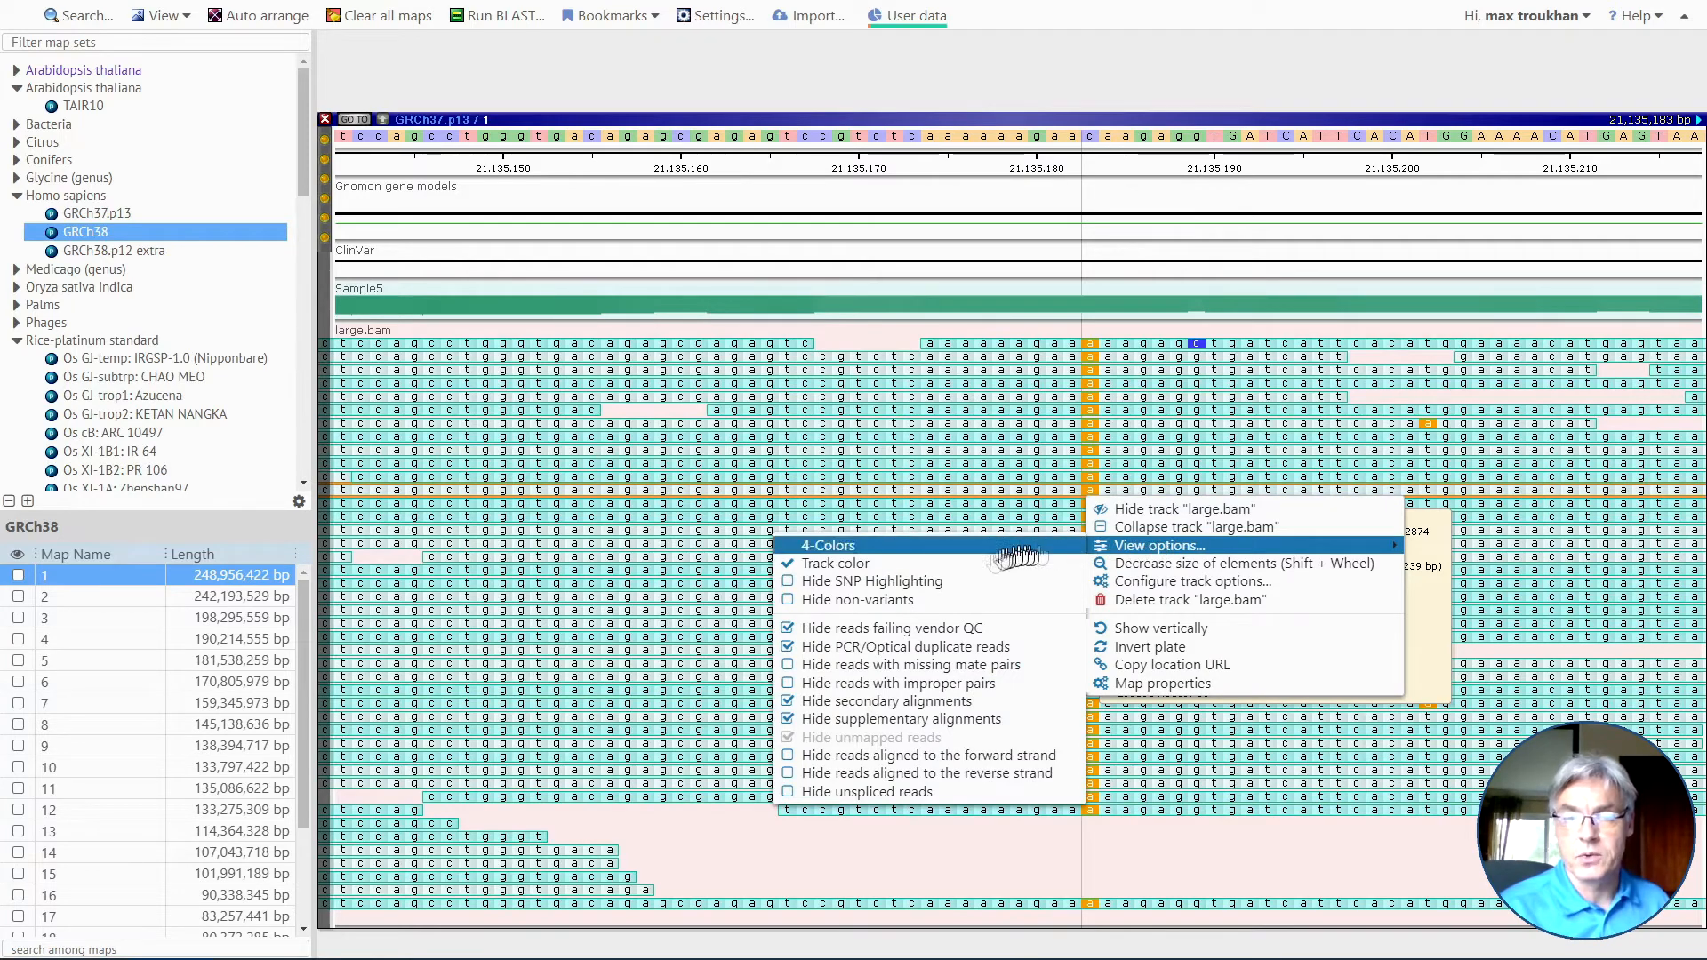
click(944, 599)
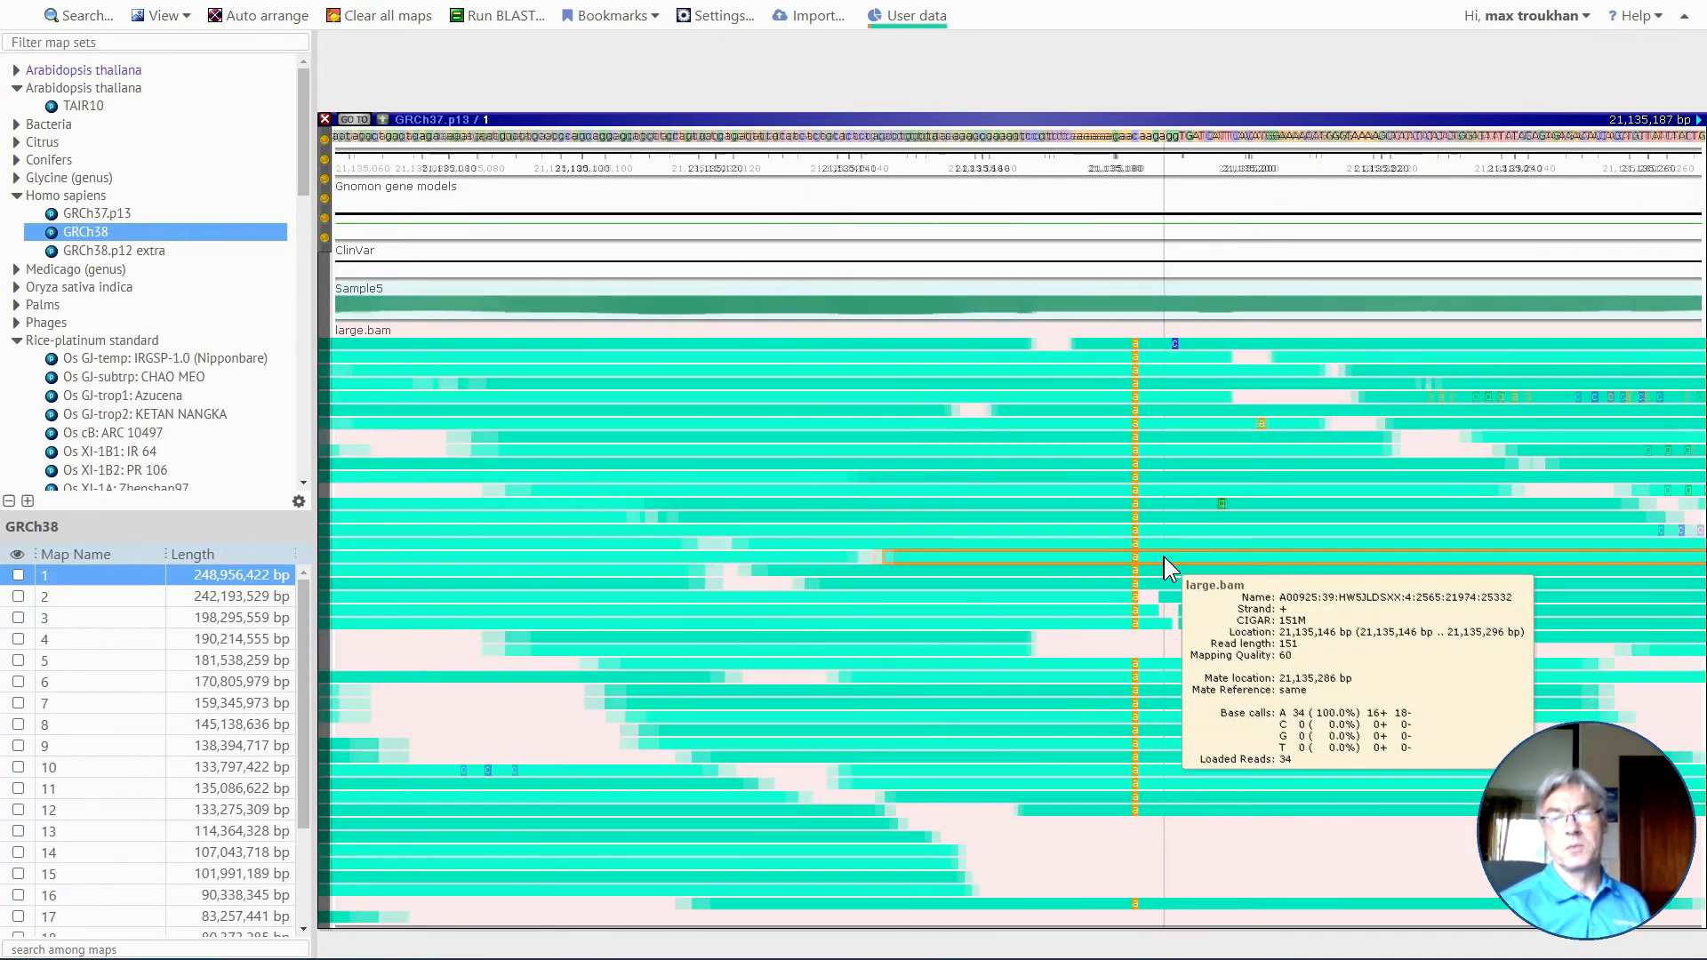
scroll(1168, 582, down, 3)
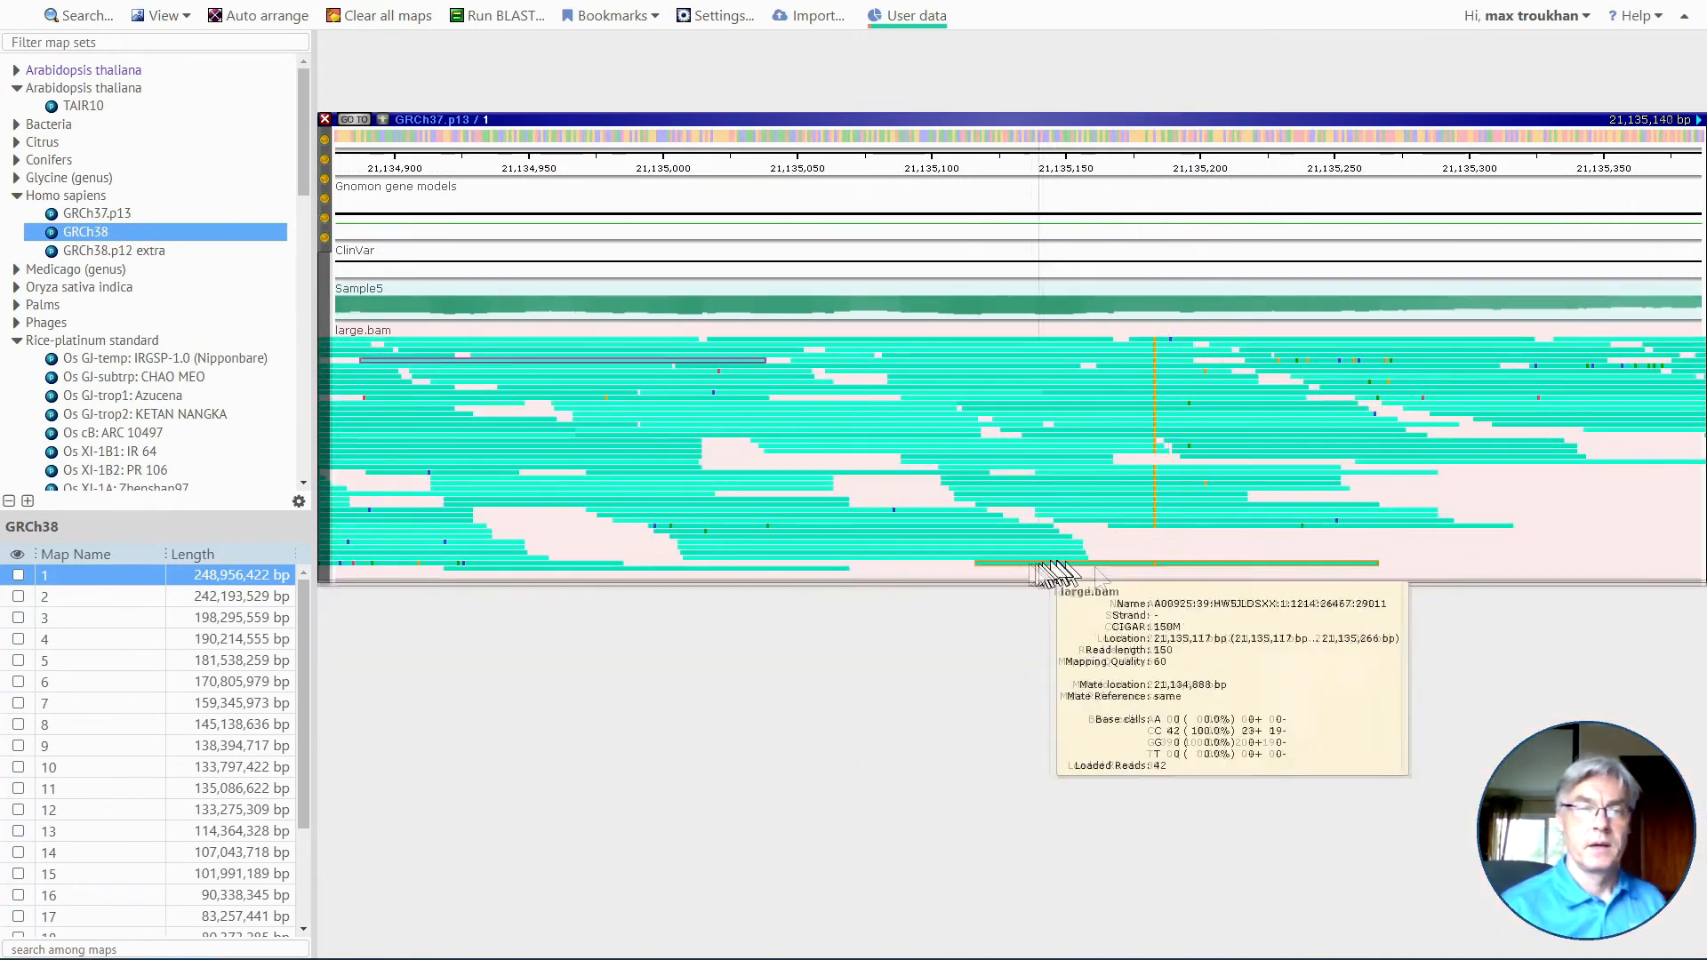
Close the GRCh37.p13 map and open map 1 of Homo sapiens GRCh38.
click(326, 120)
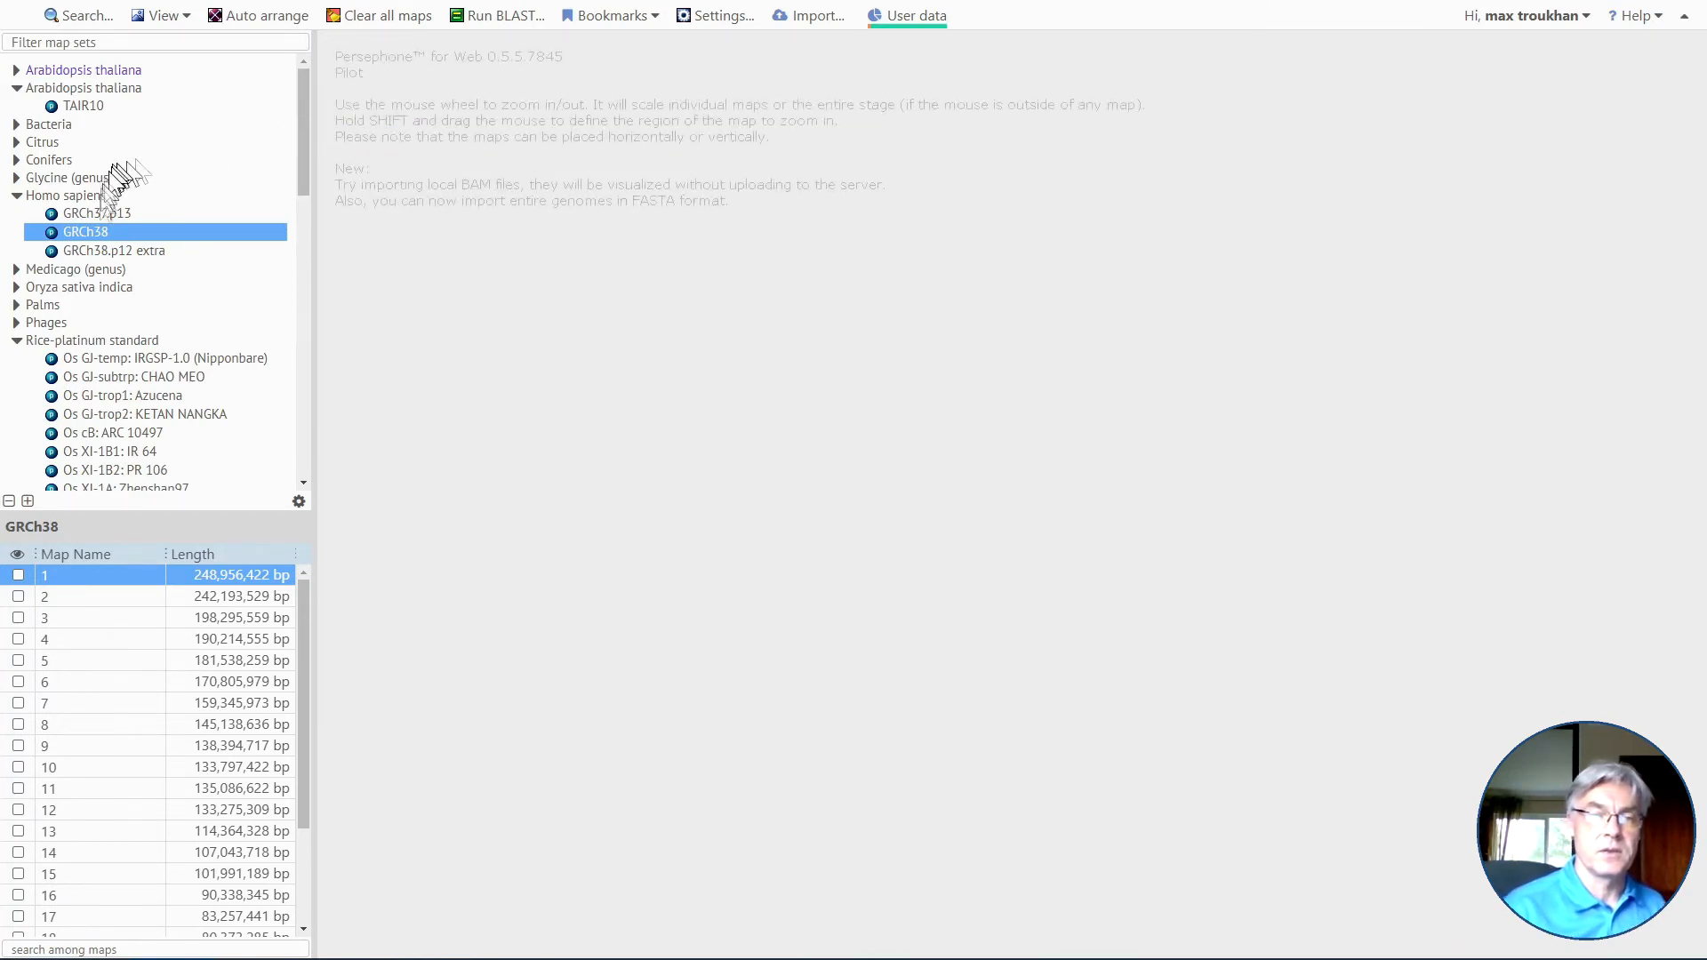
click(96, 212)
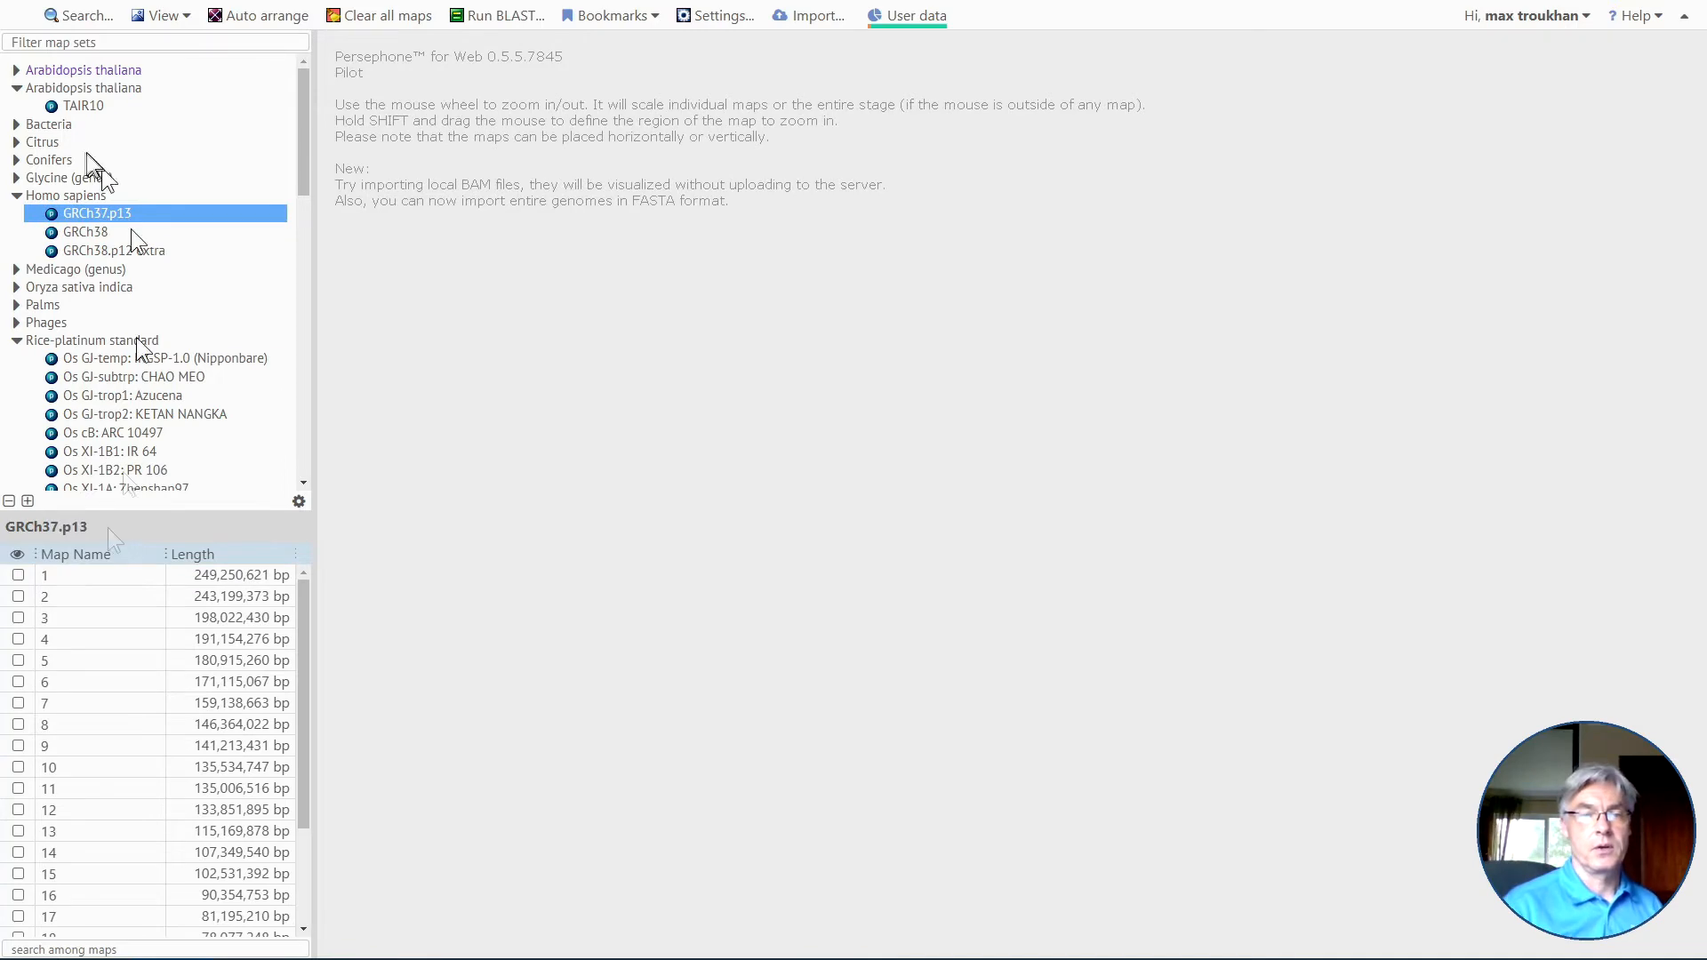
click(89, 229)
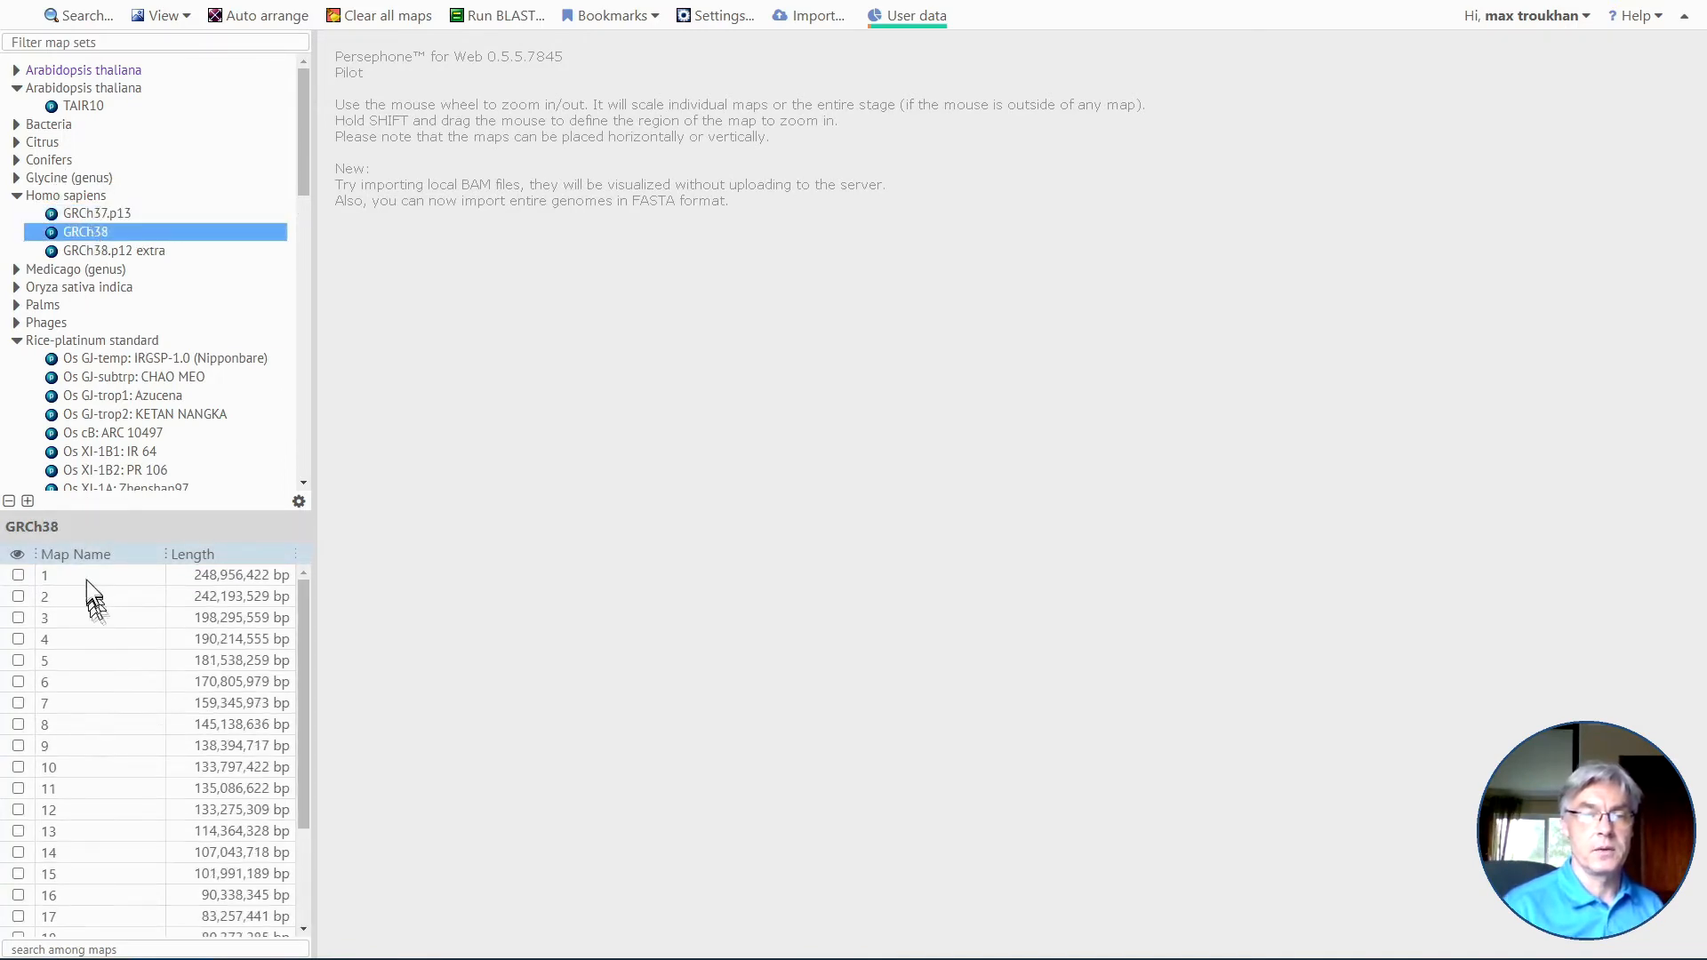
click(83, 575)
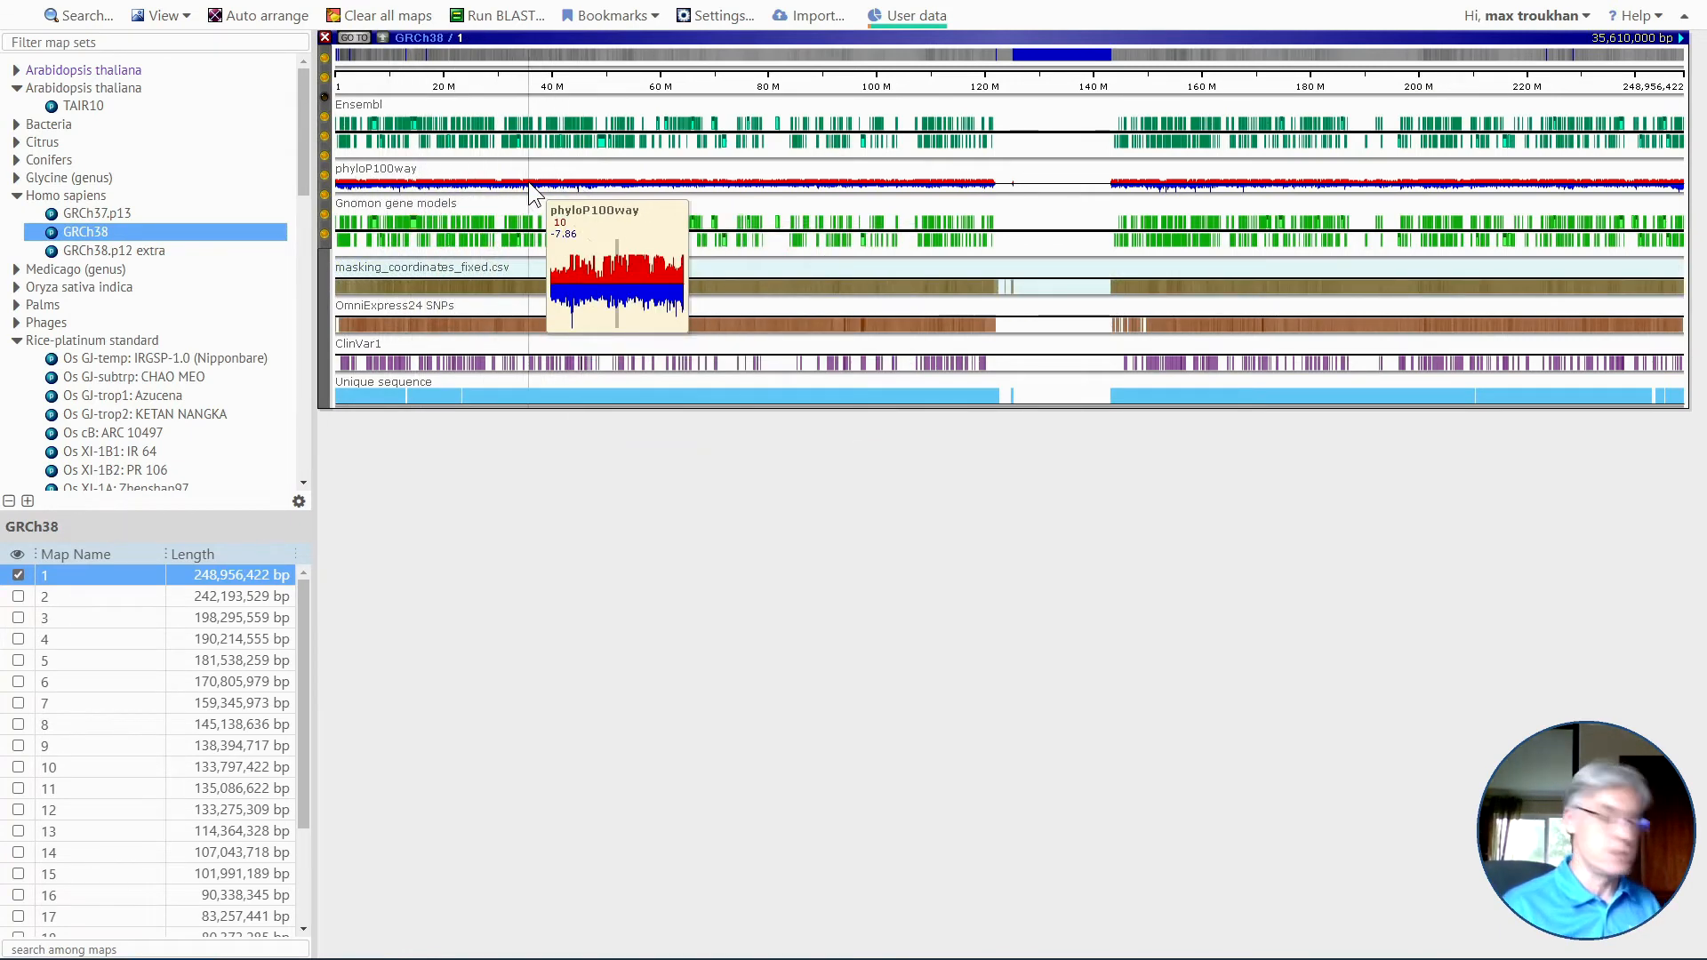
Examine the phyloP100way conservation track against the gene models on GRCh38 map 1, around the exon near 35,817 K.
drag(529, 183, 534, 183)
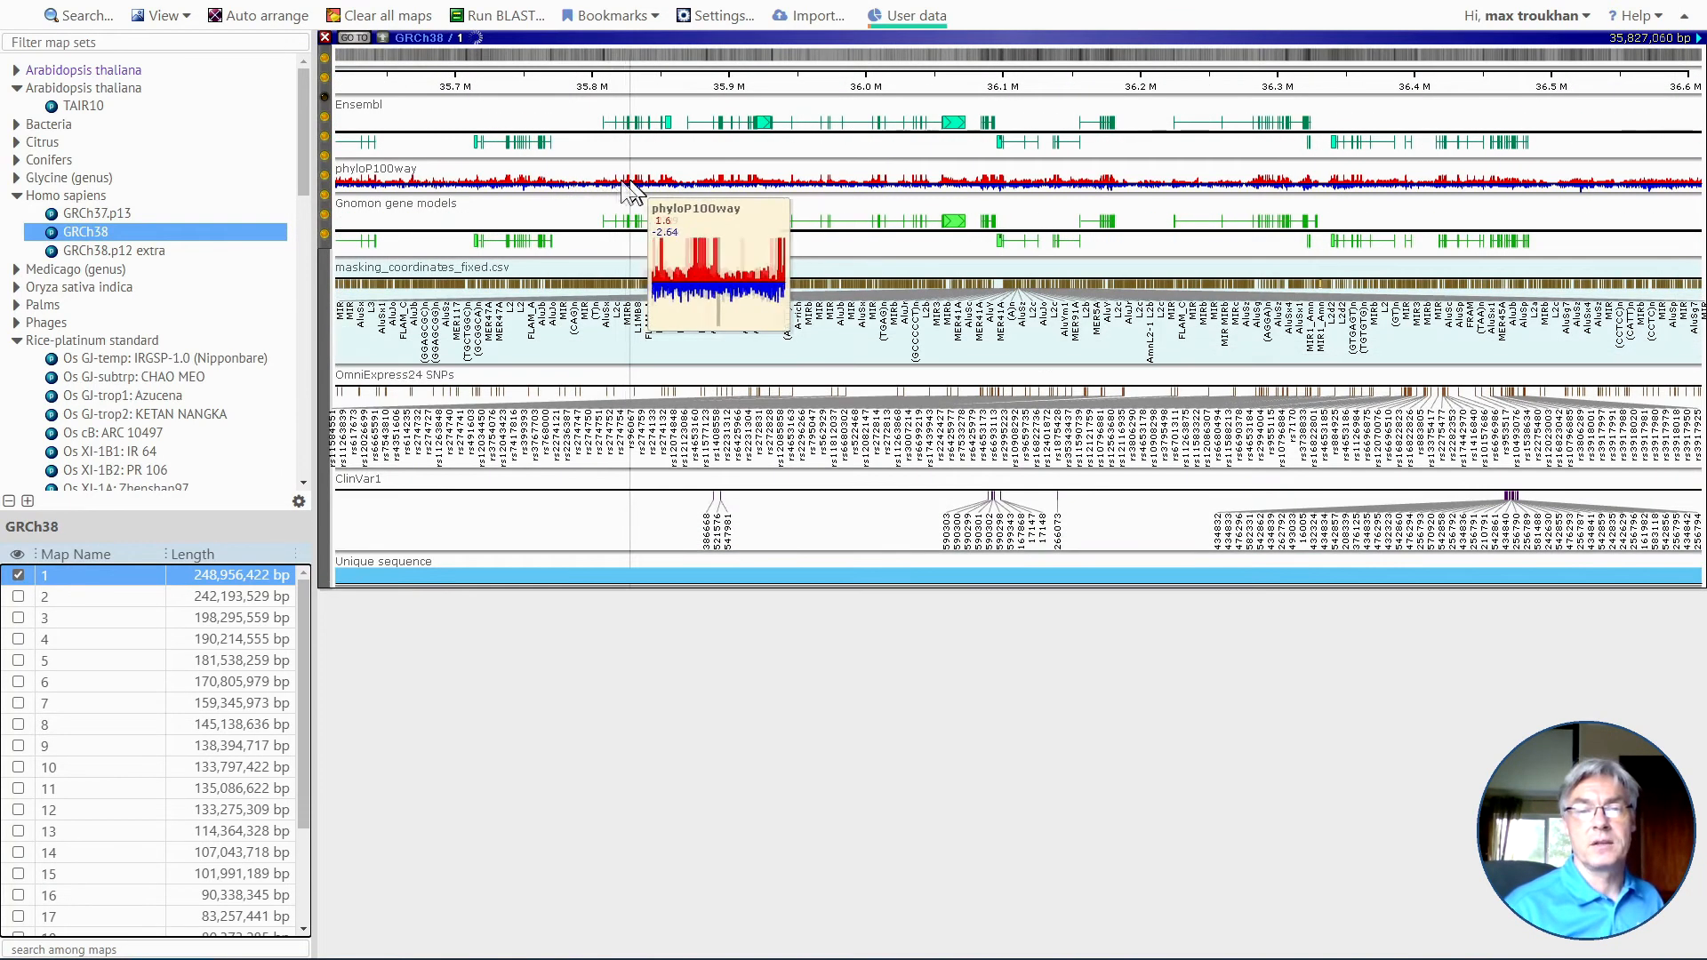
drag(600, 191, 670, 183)
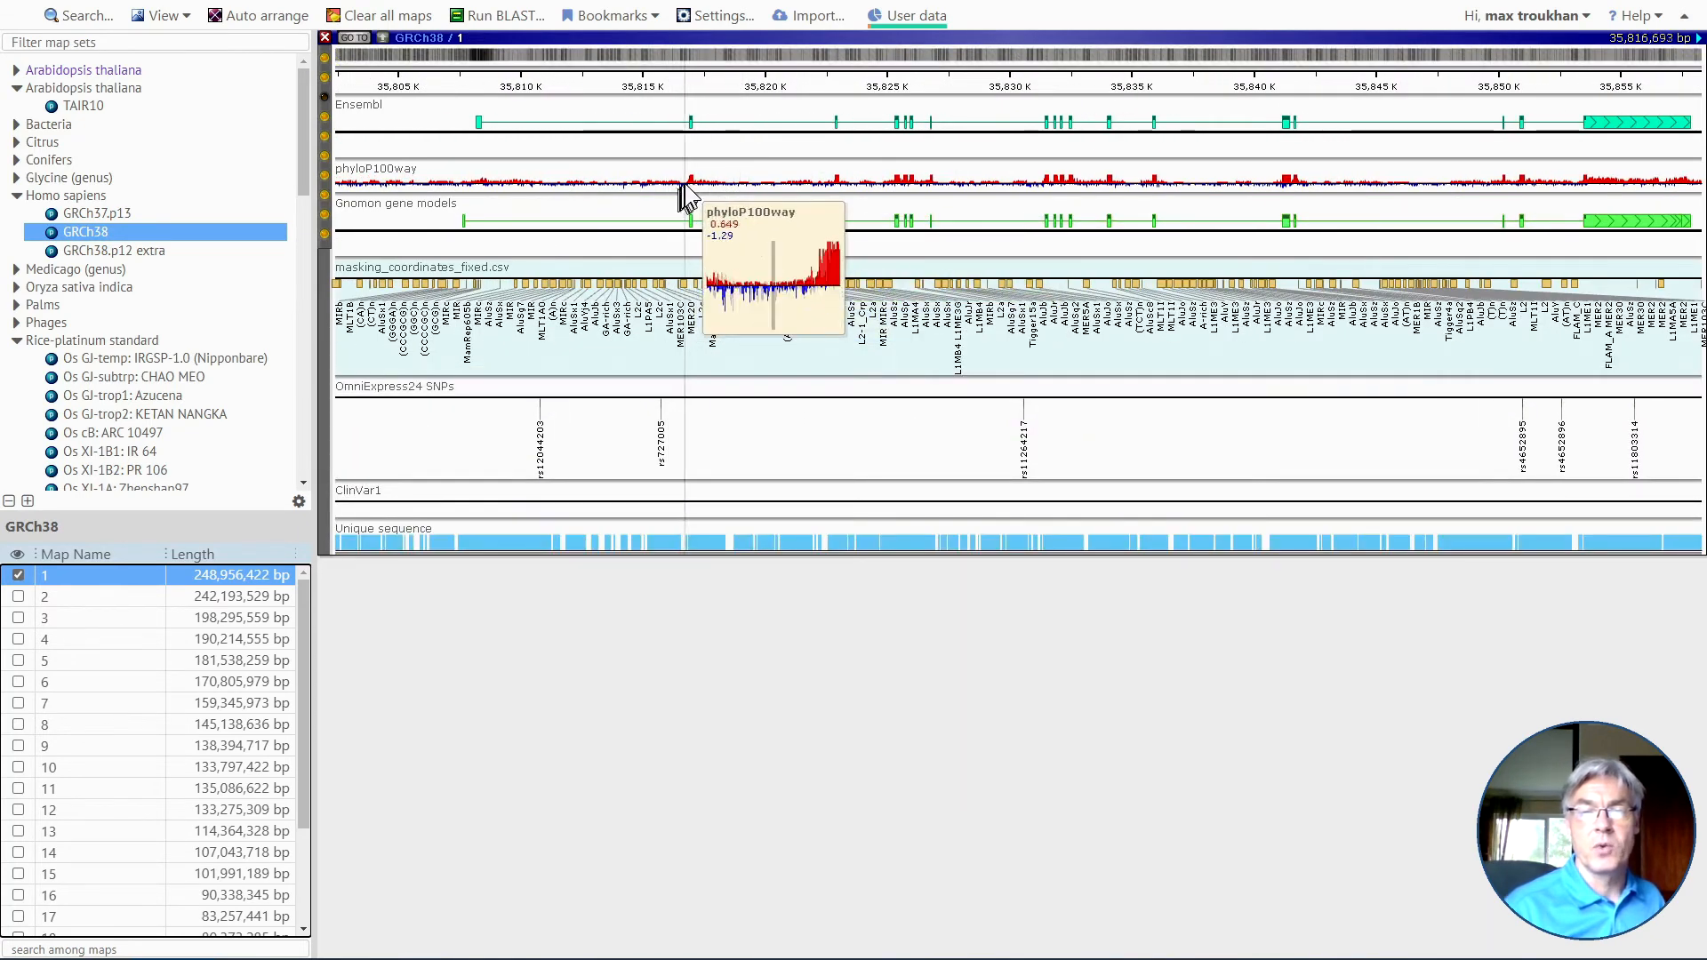
drag(687, 184, 692, 183)
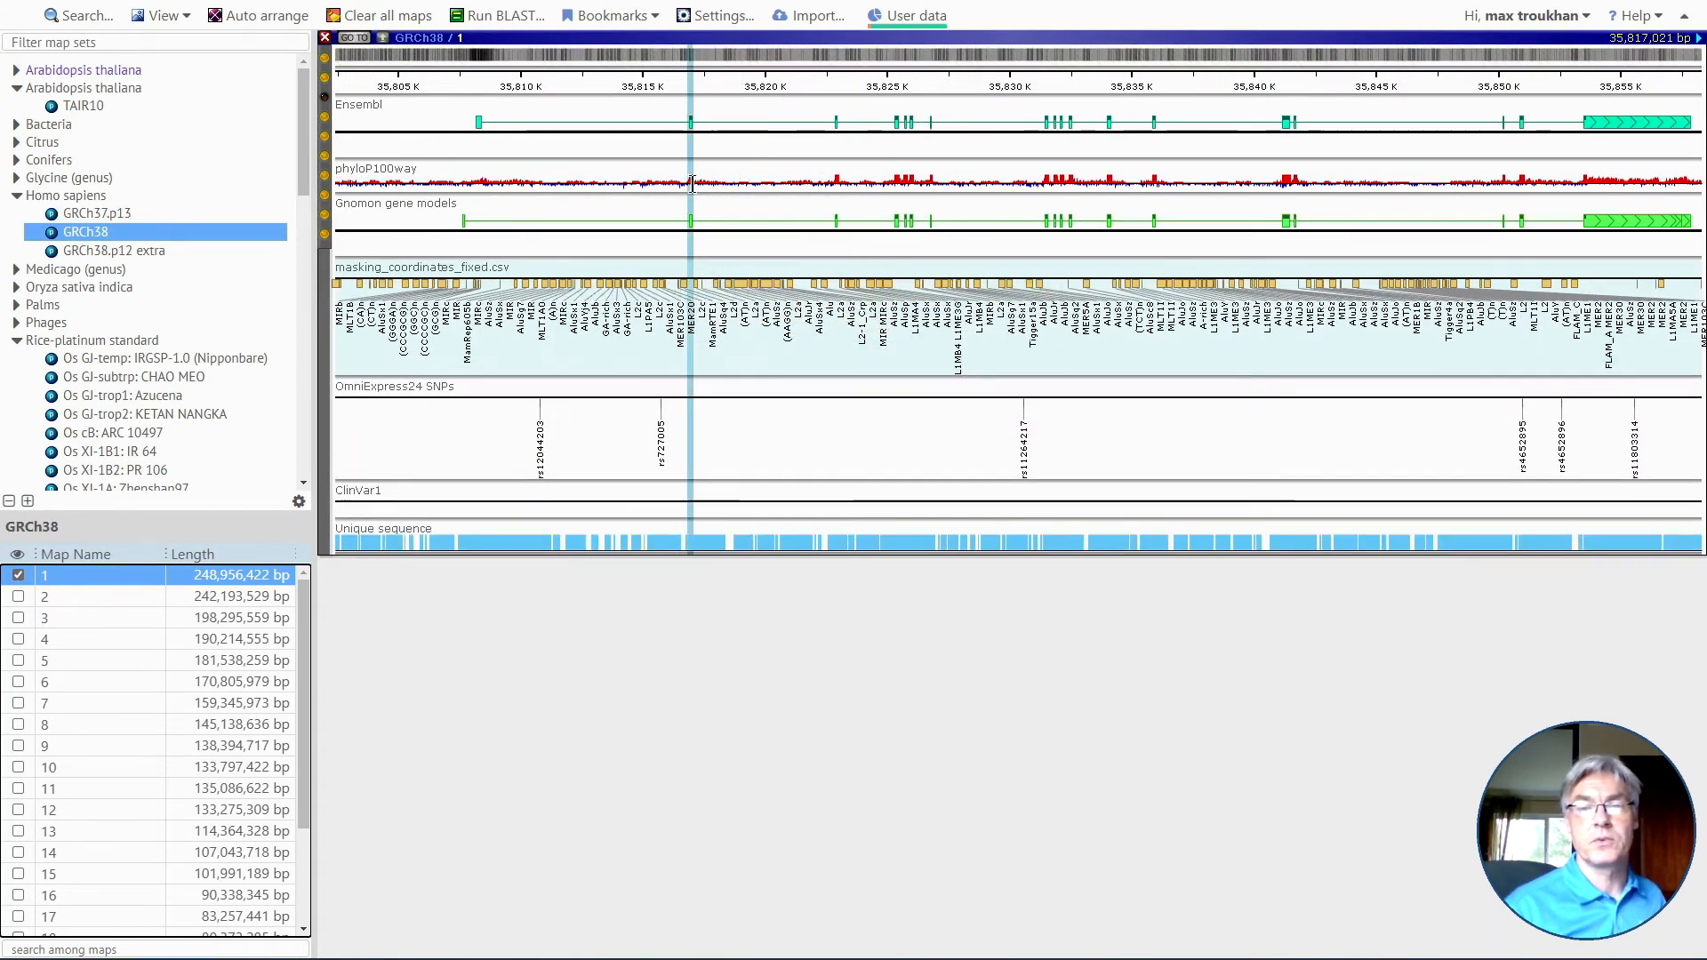
scroll(978, 210, down, 5)
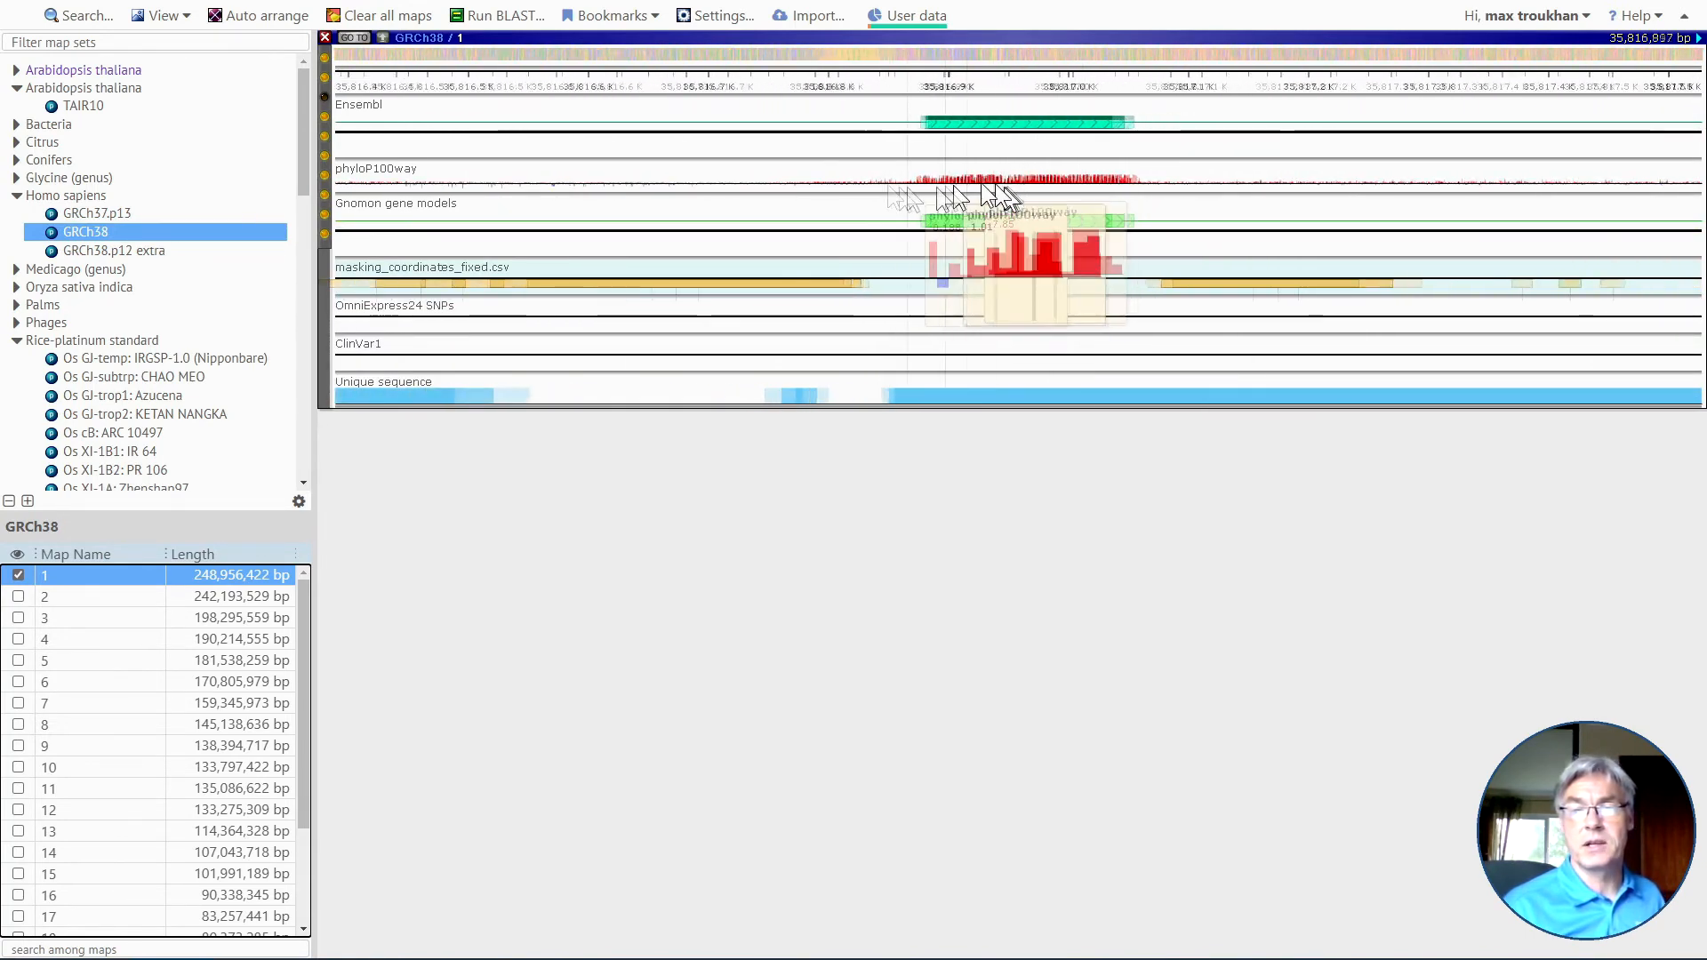
scroll(889, 187, down, 3)
scroll(651, 176, down, 3)
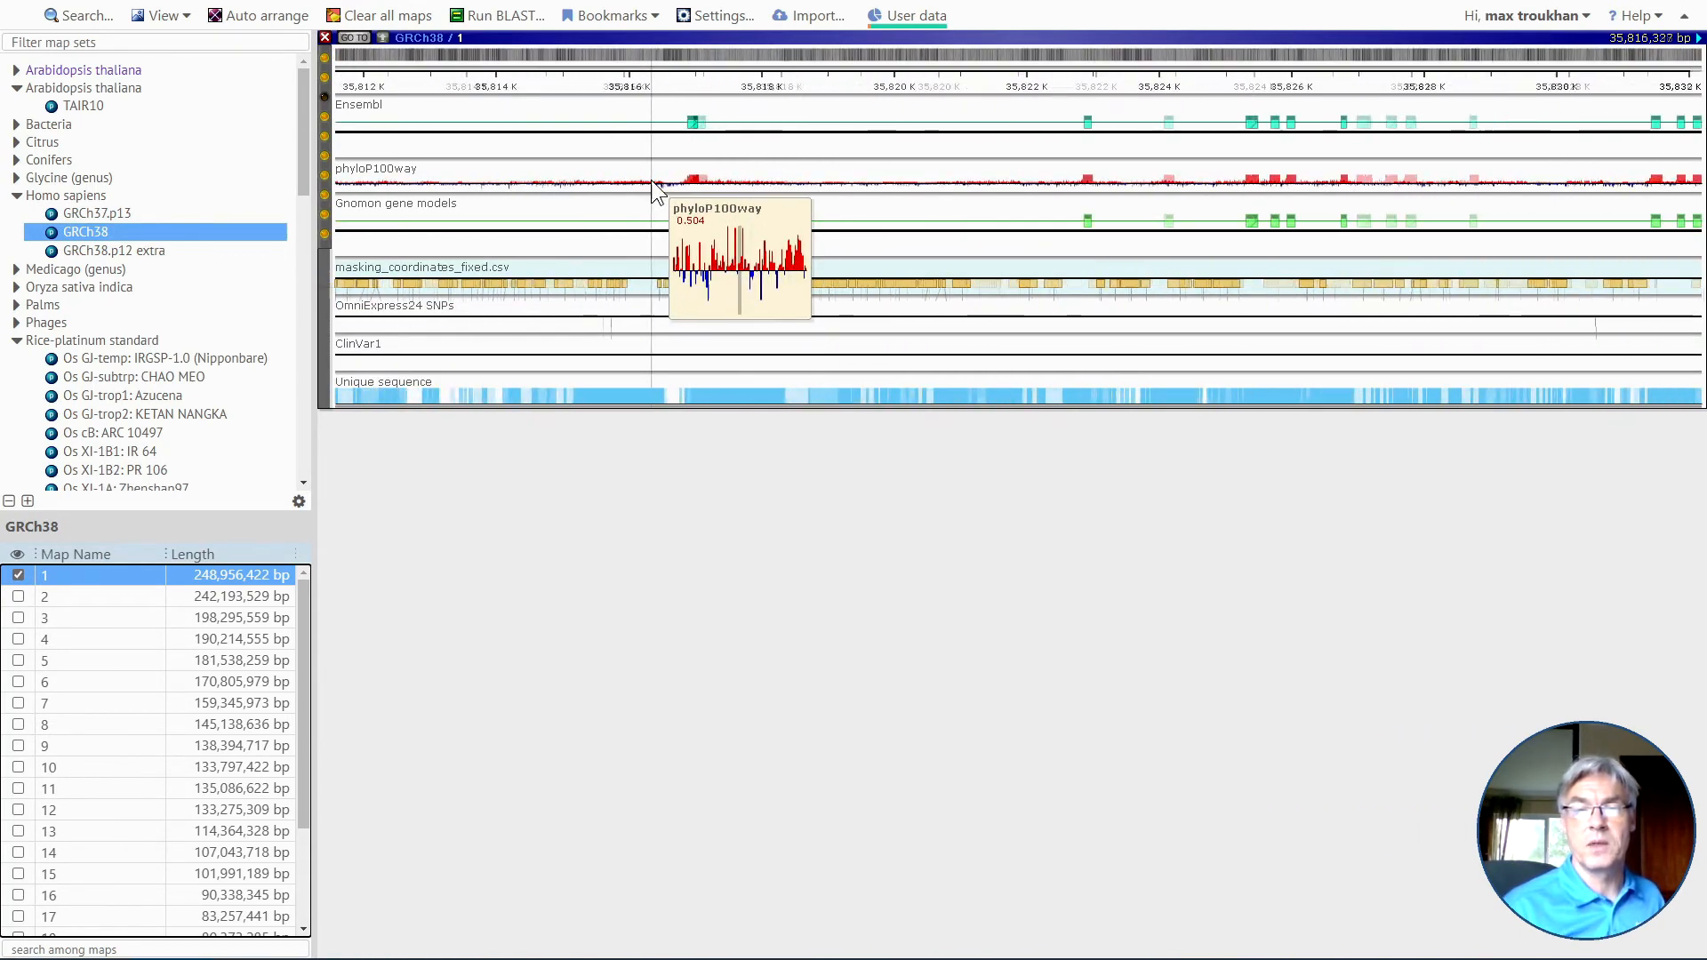
drag(890, 212, 909, 216)
scroll(1085, 245, down, 6)
scroll(765, 197, down, 10)
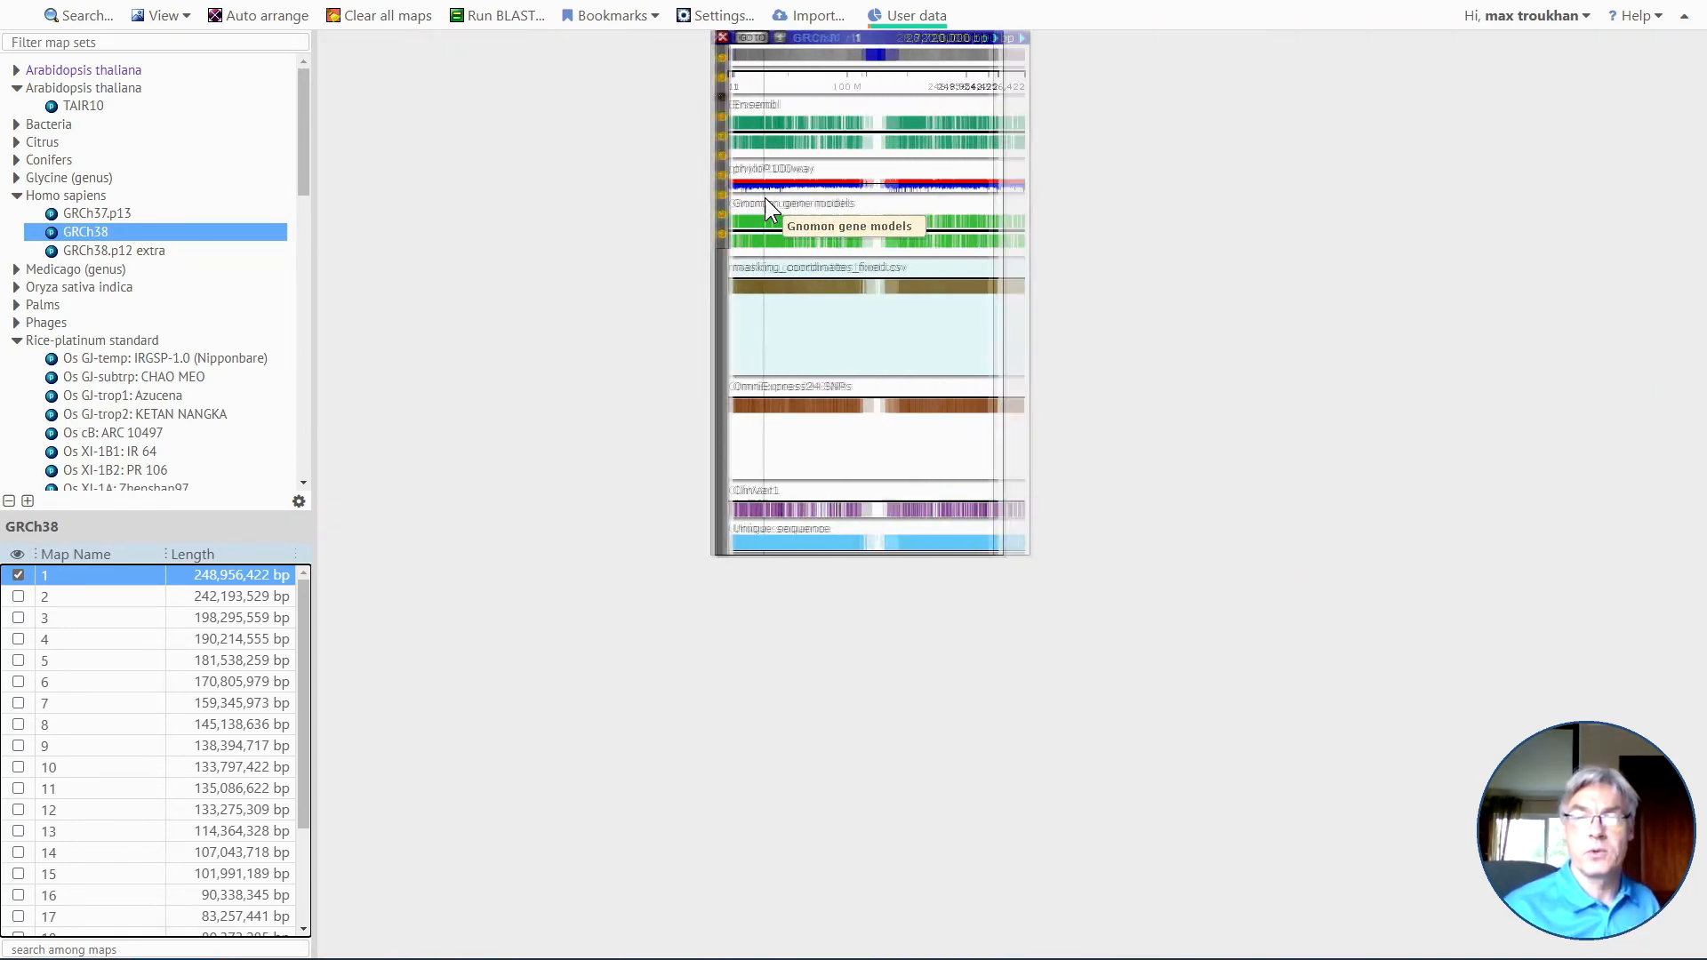
drag(754, 195, 729, 253)
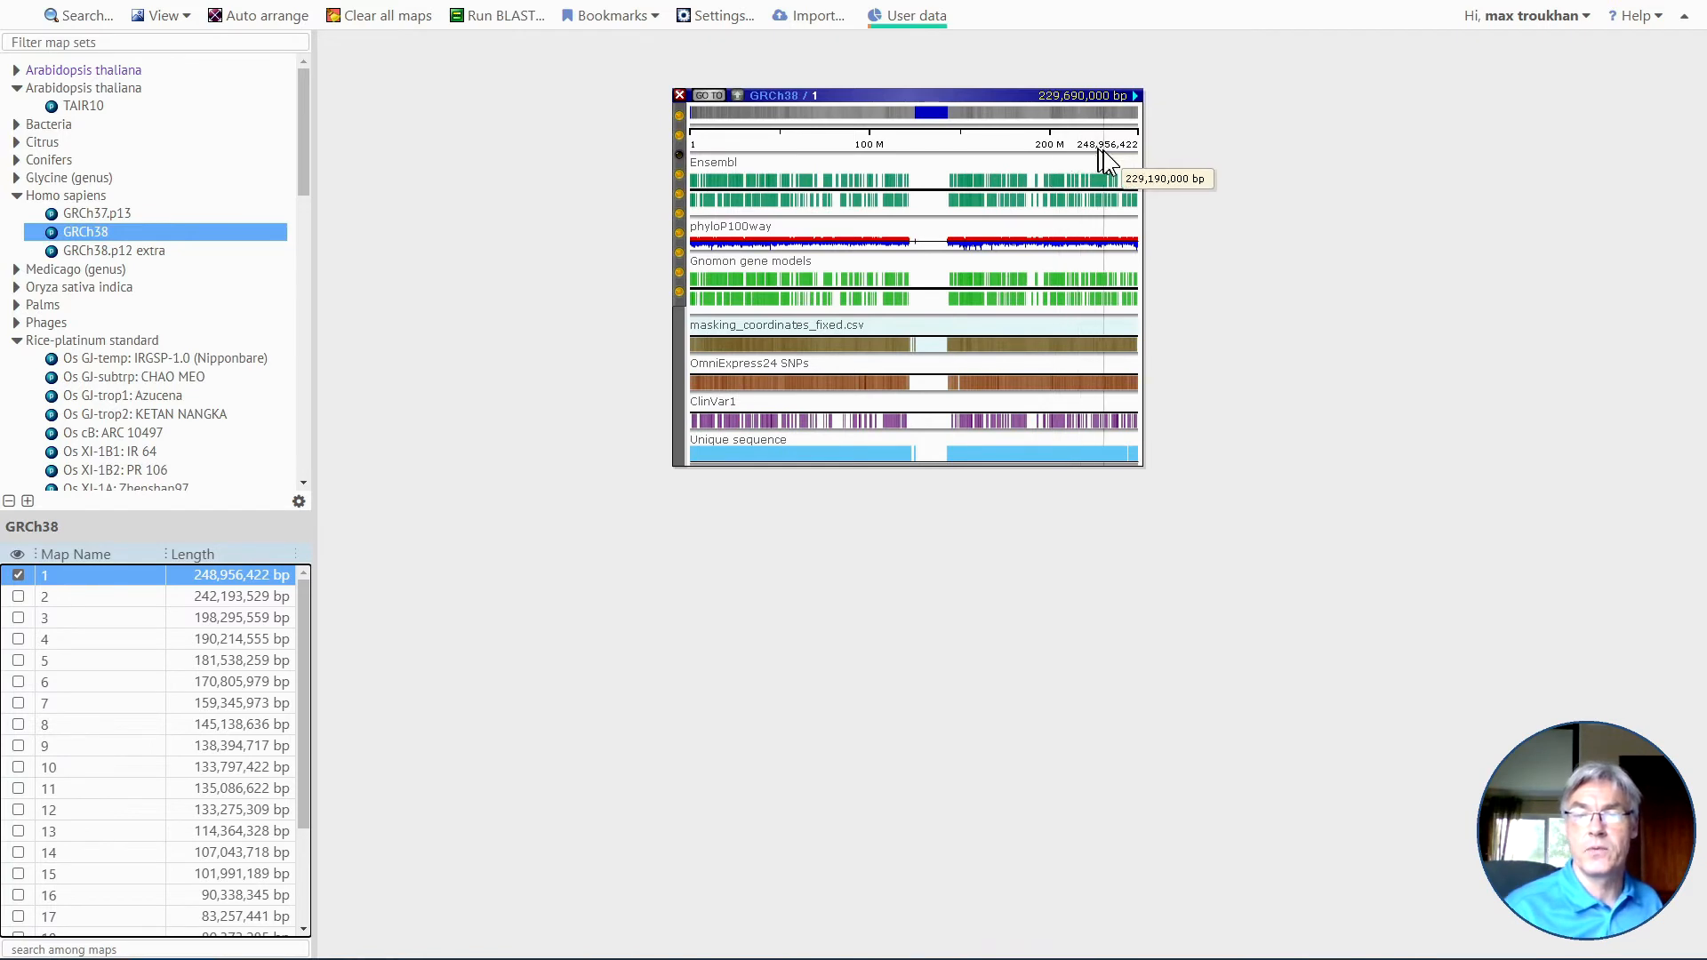
click(690, 239)
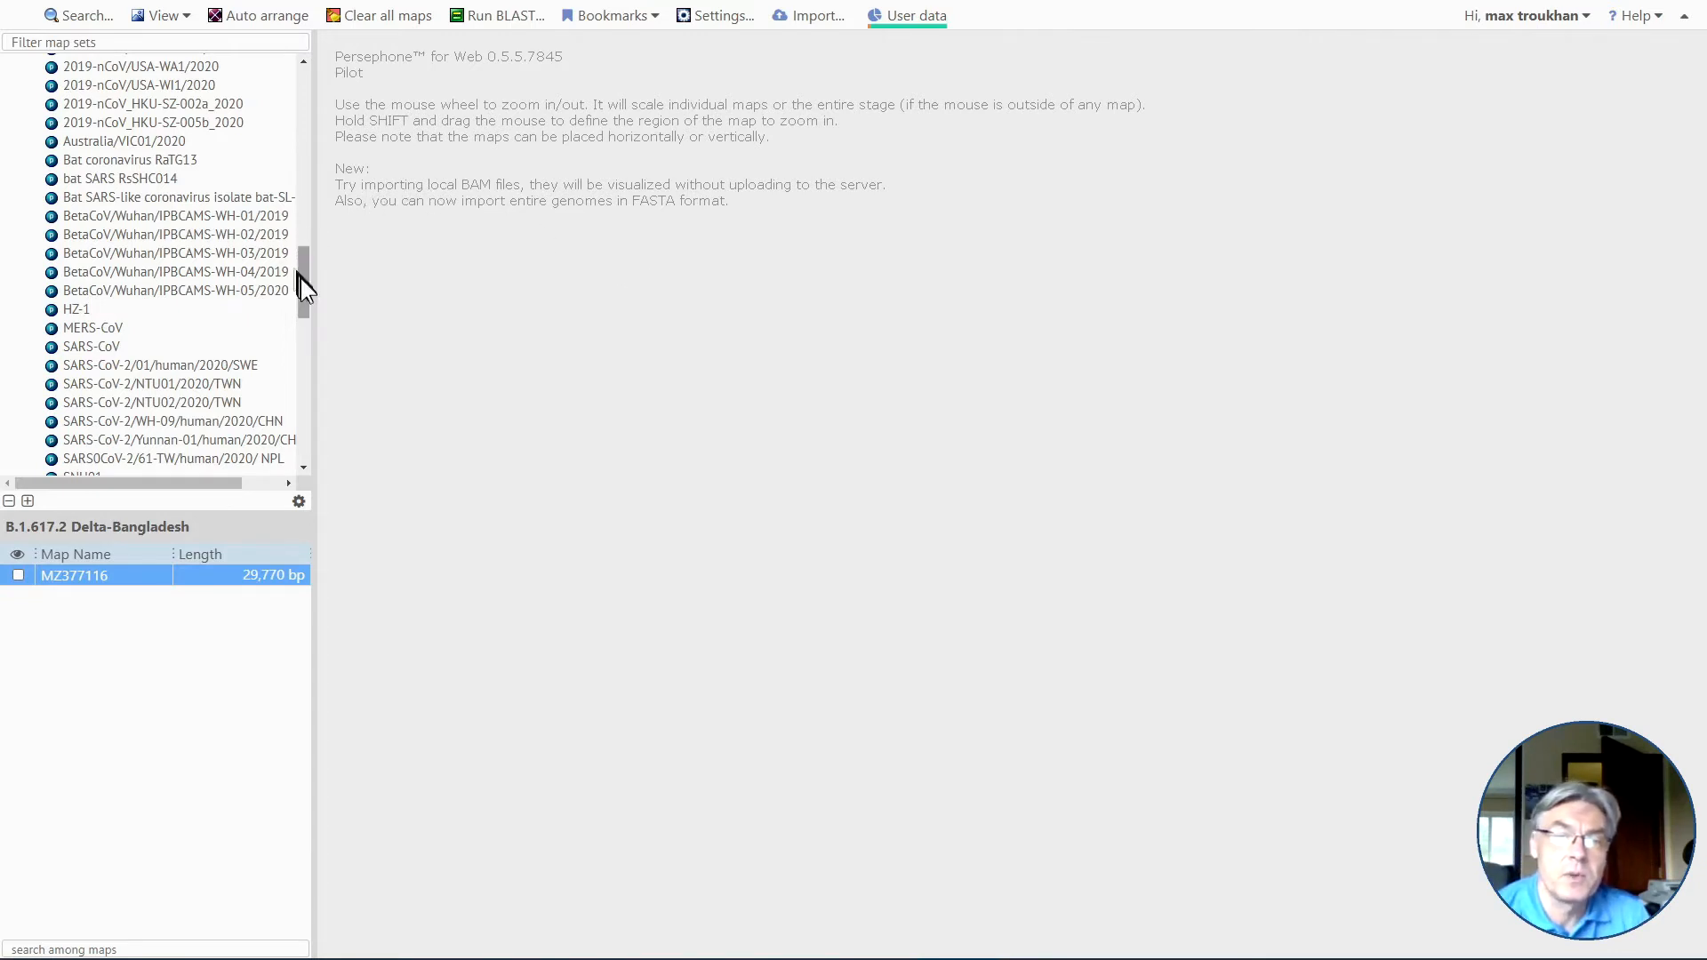
Find Bat coronavirus RaTG13 among the coronavirus map sets and open its map MN996532.
scroll(300, 279, up, 2)
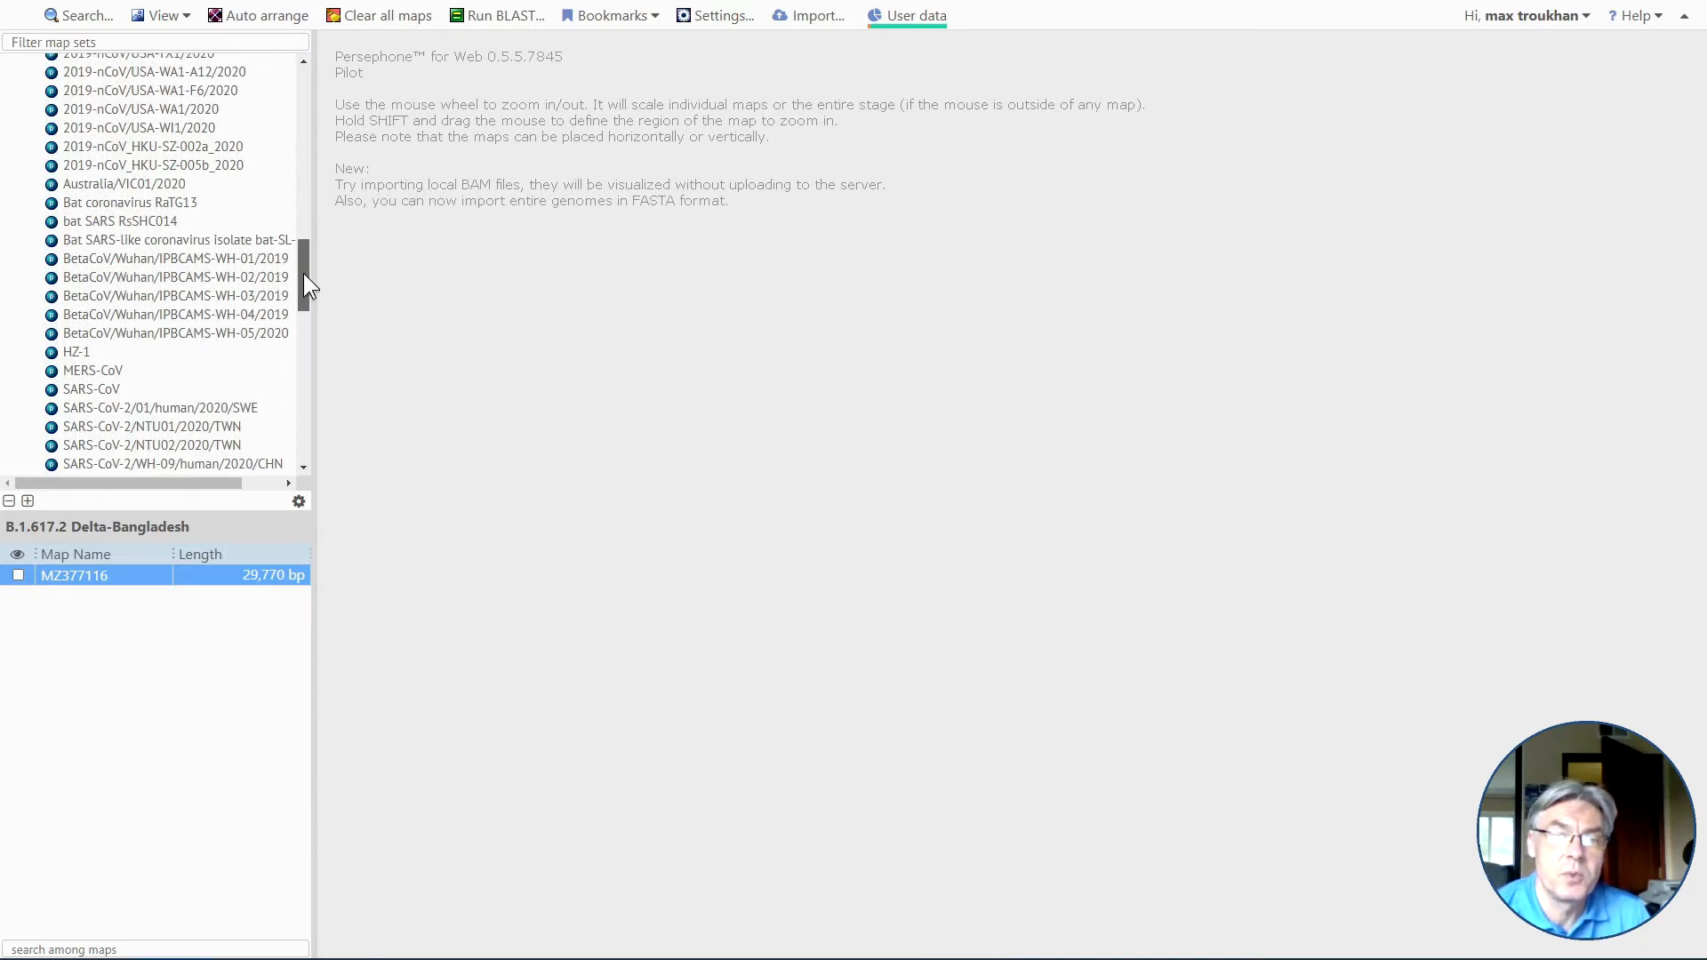
click(187, 197)
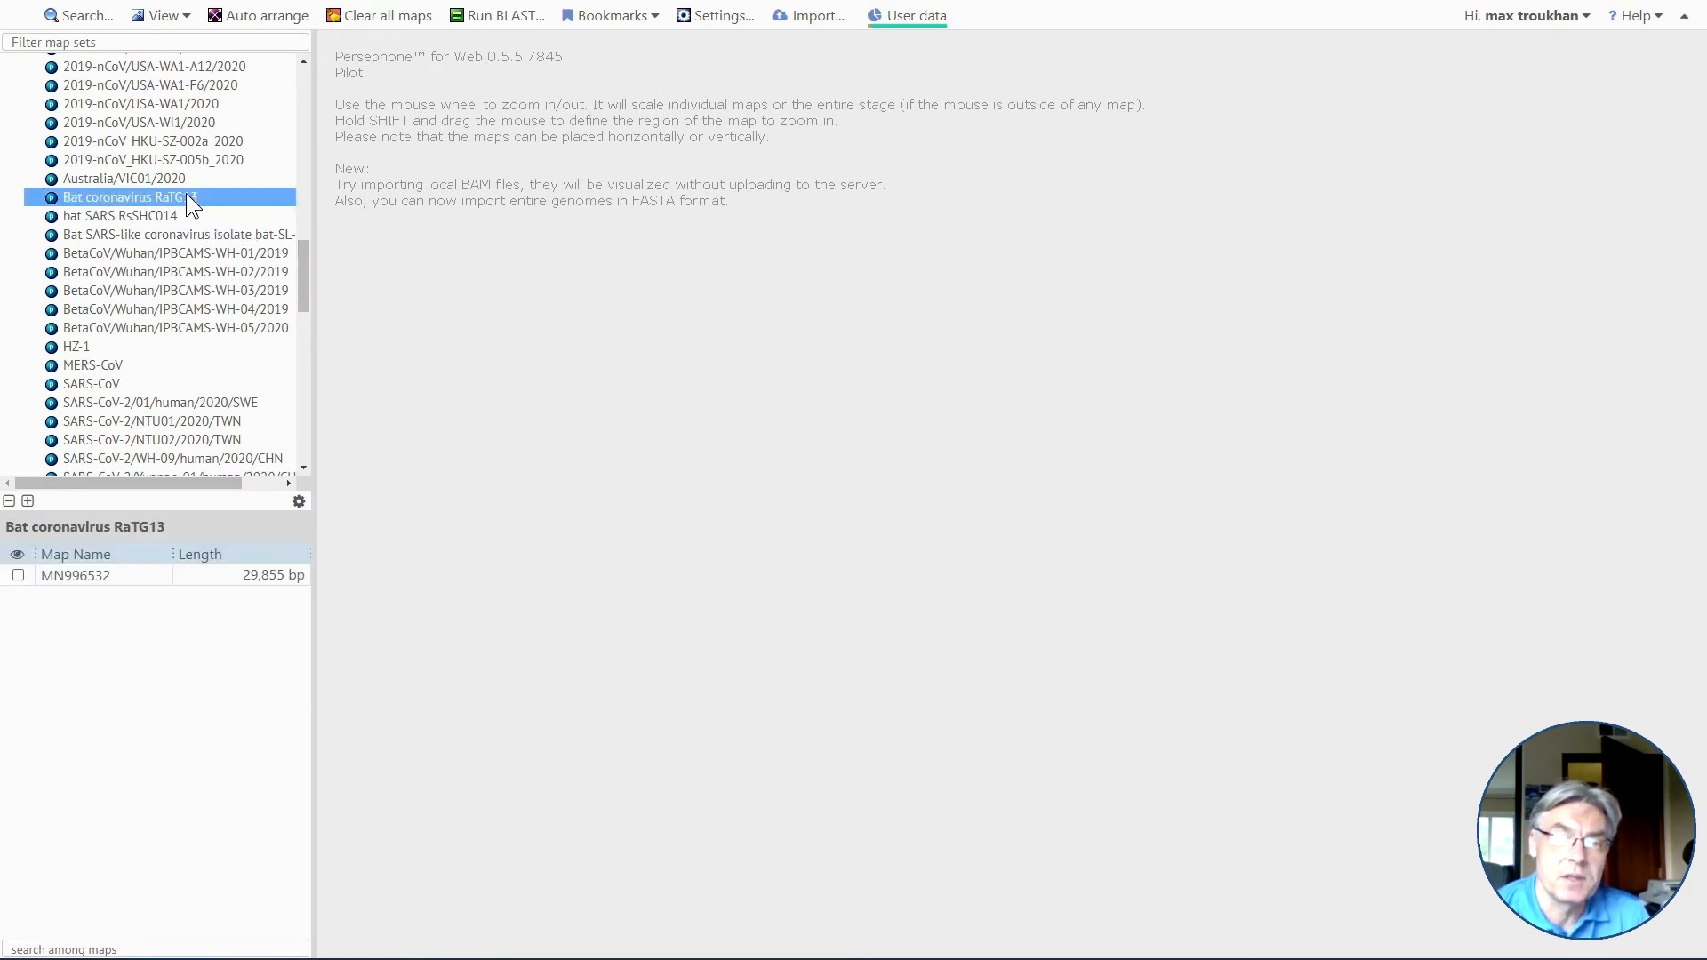
double_click(130, 574)
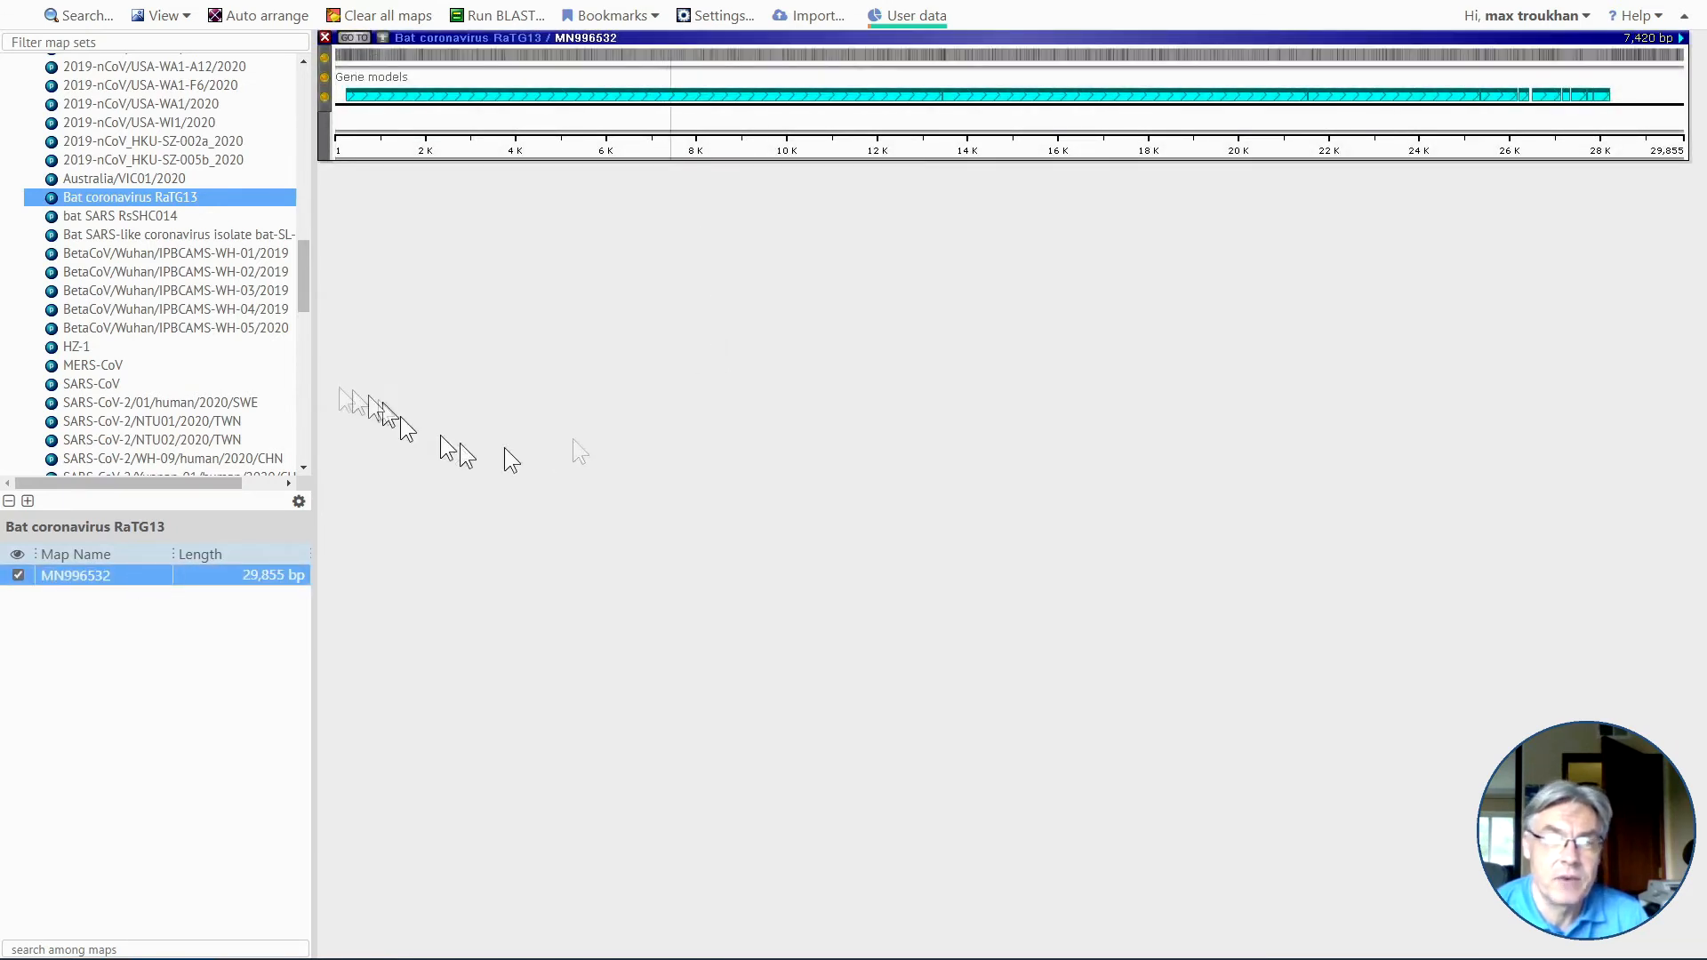
Add map NC_045512 of Wuhan-Hu-1 and map MZ377116 of B.1.617.2 Delta-Bangladesh to the stage.
scroll(237, 394, down, 5)
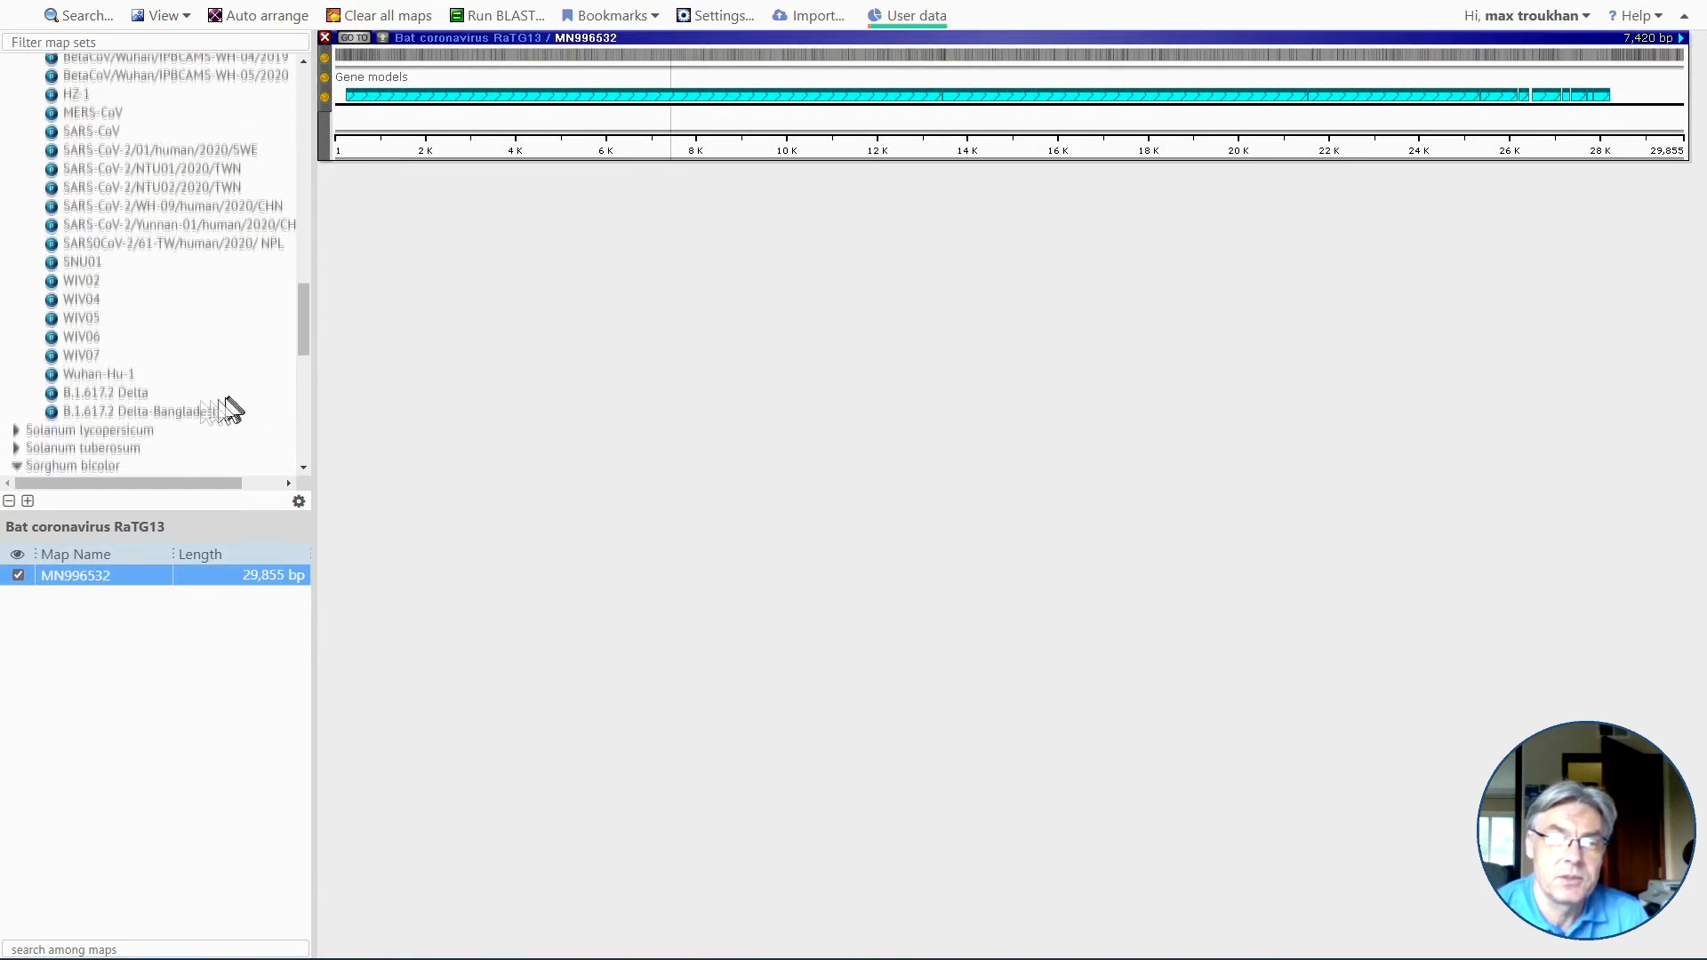
click(105, 372)
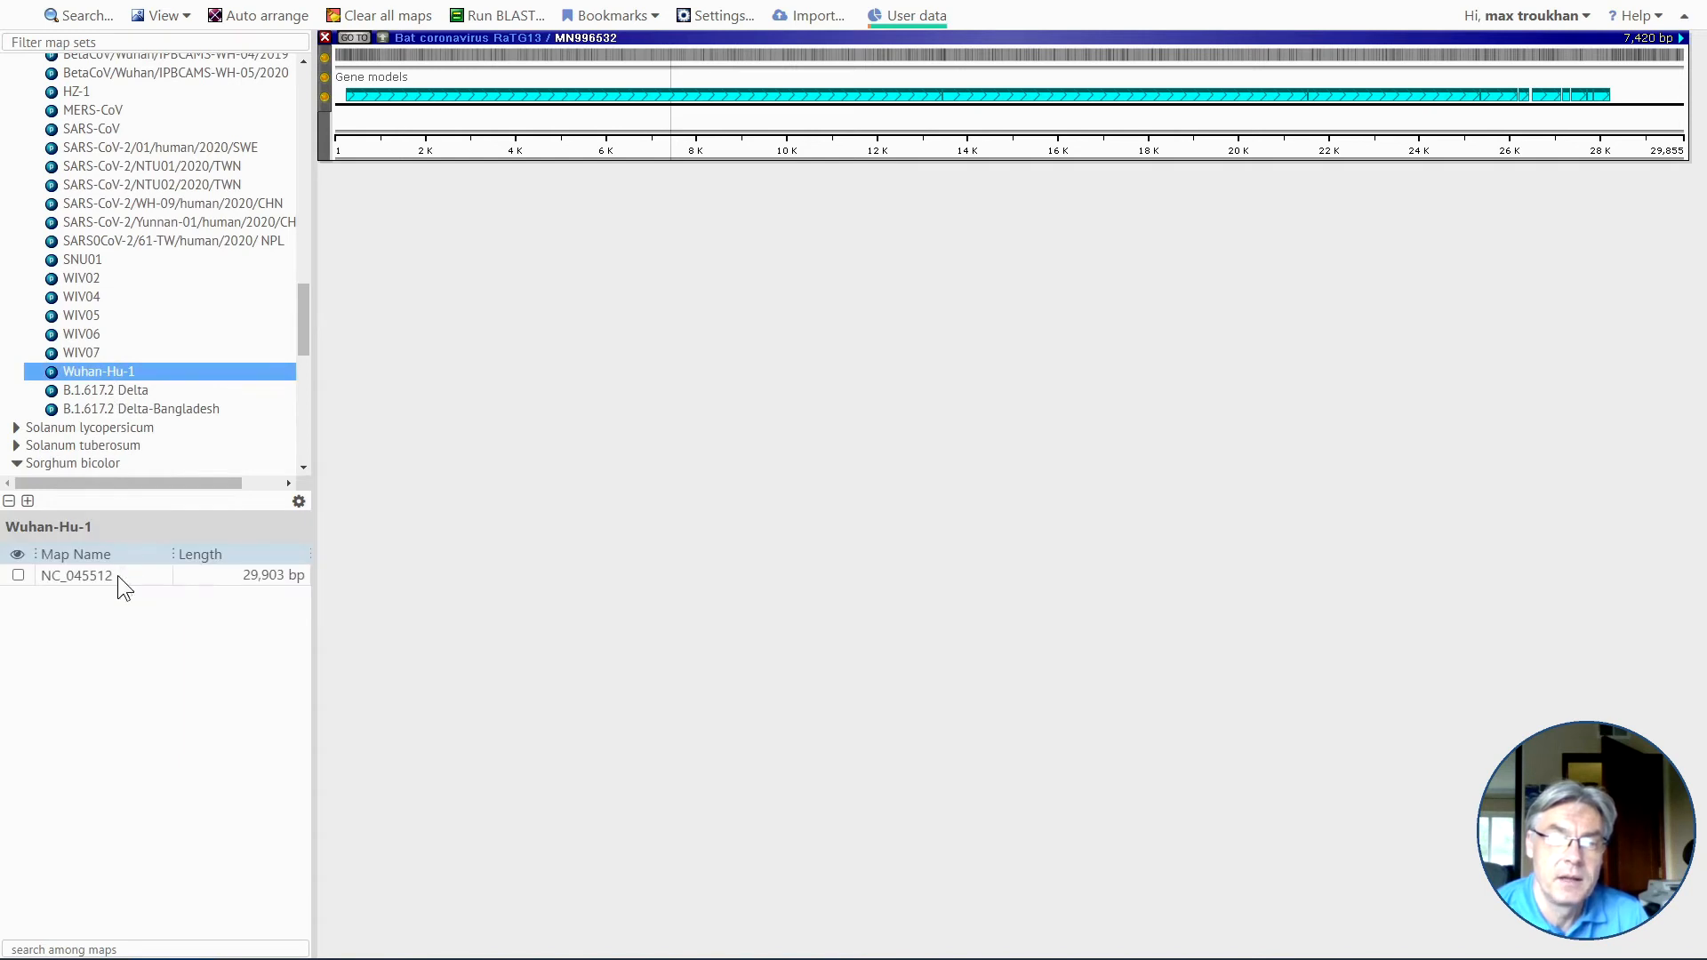
double_click(117, 575)
click(158, 409)
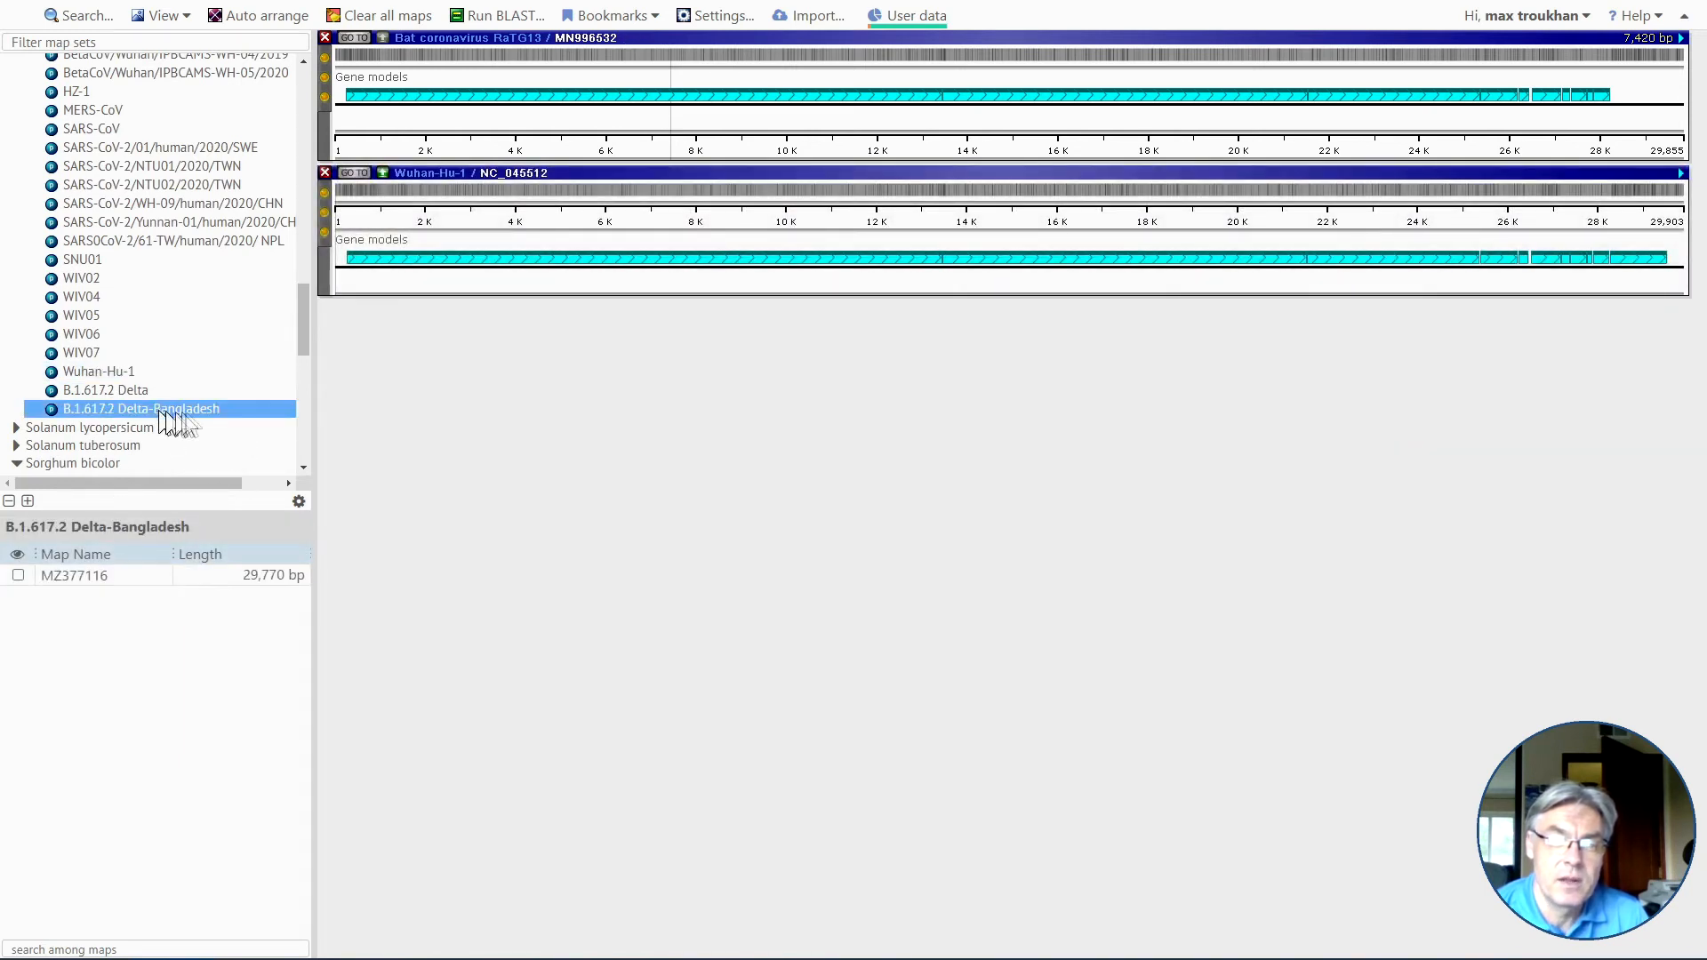
double_click(125, 578)
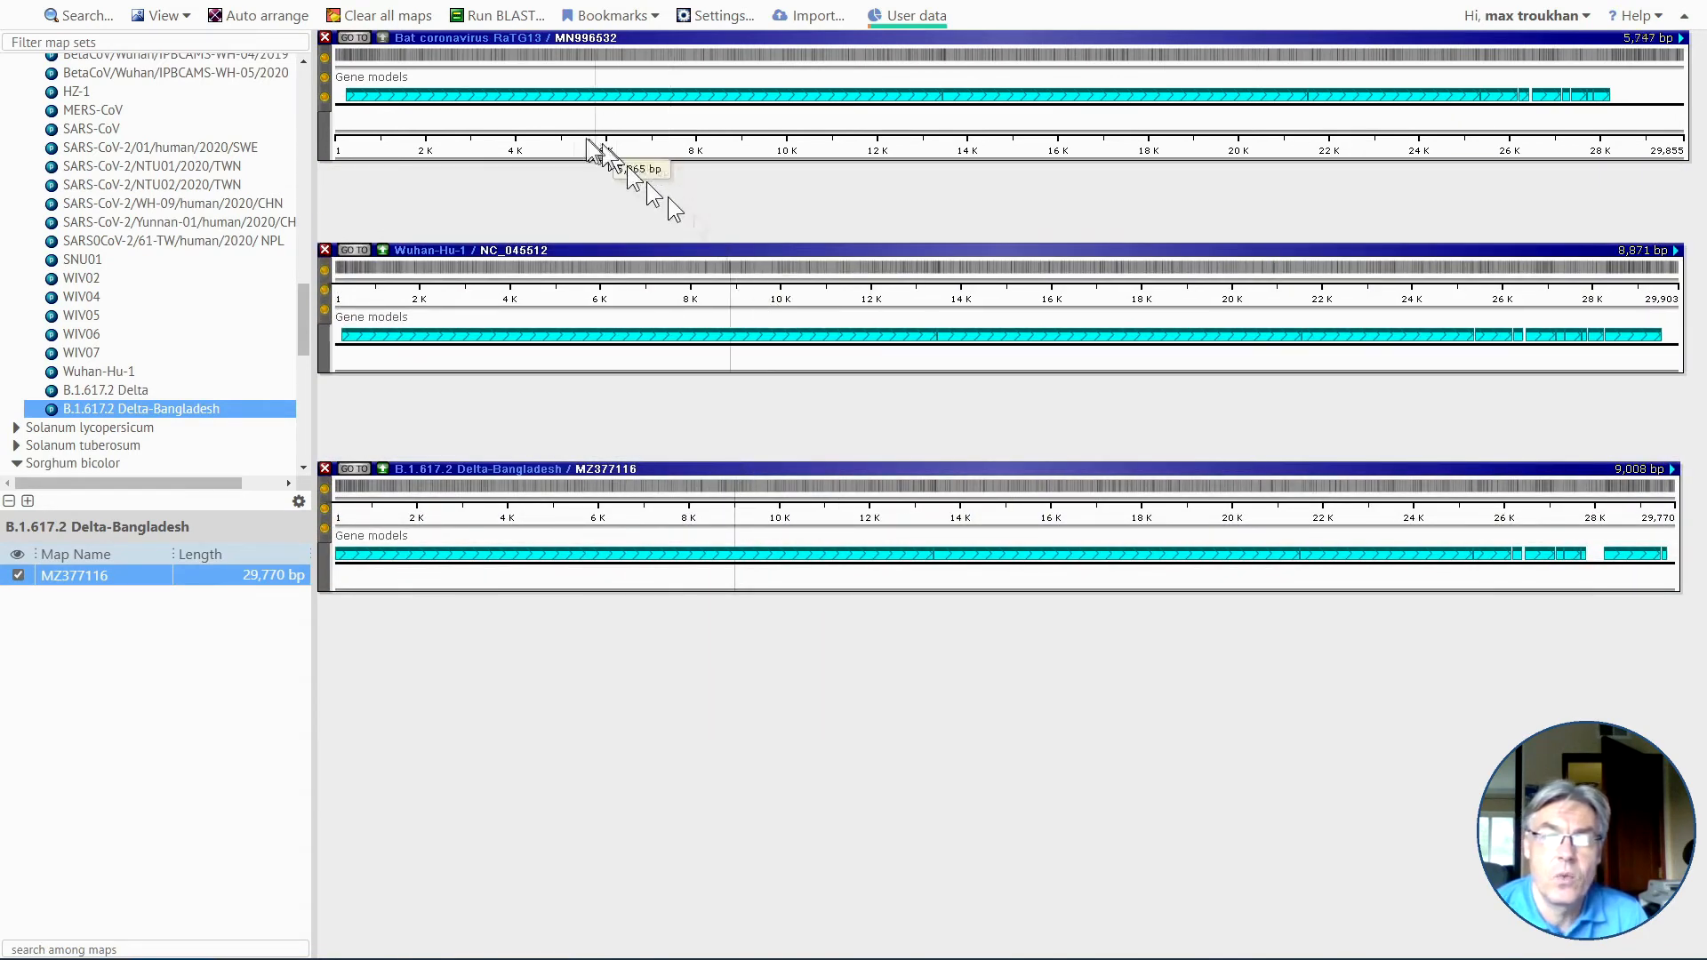
Show the sequence matches linking Wuhan-Hu-1 with Bat coronavirus RaTG13 and with B.1.617.2 Delta-Bangladesh.
click(383, 252)
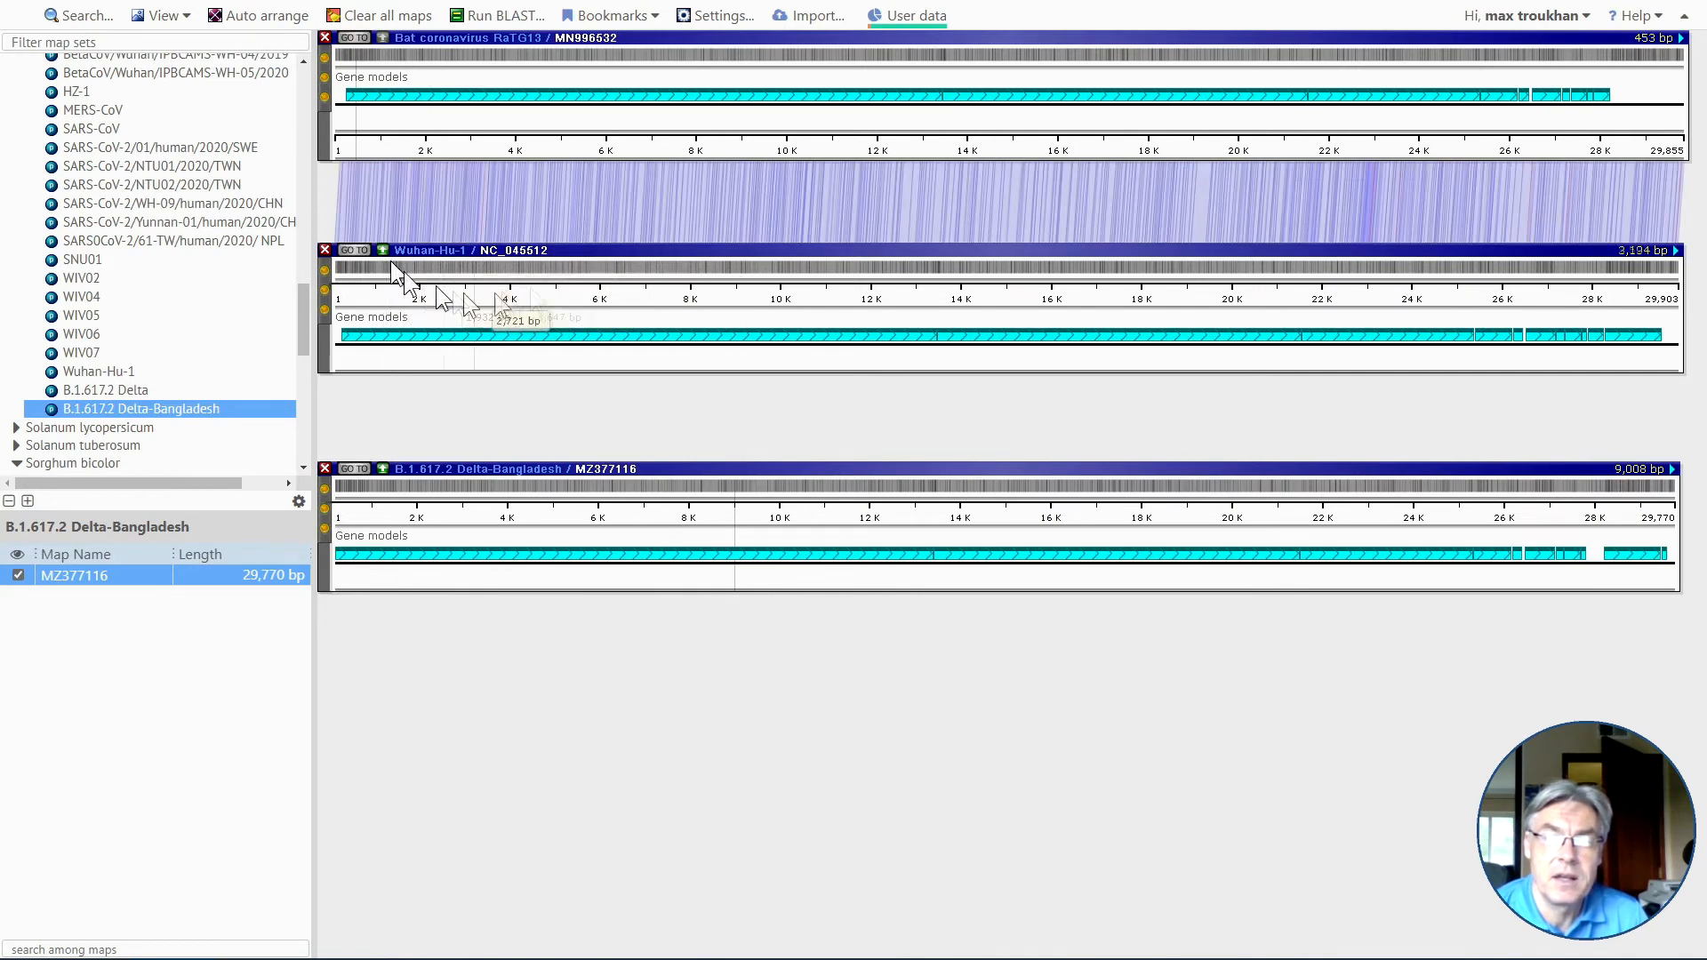
click(388, 469)
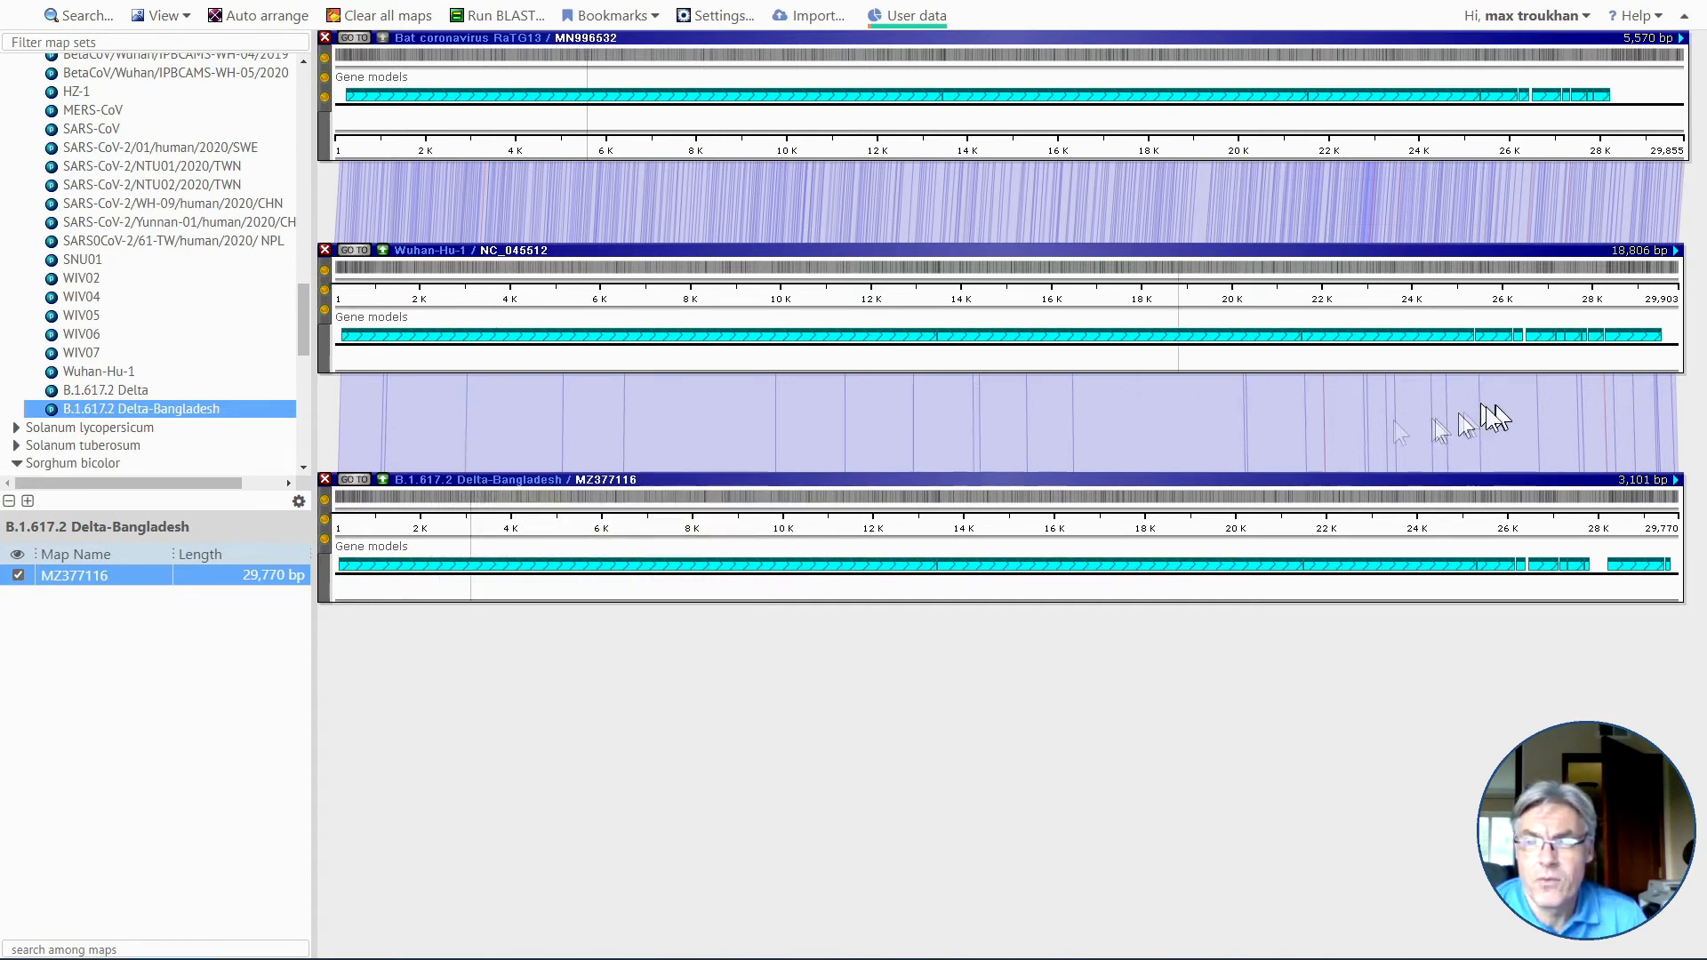
drag(1188, 395, 1131, 460)
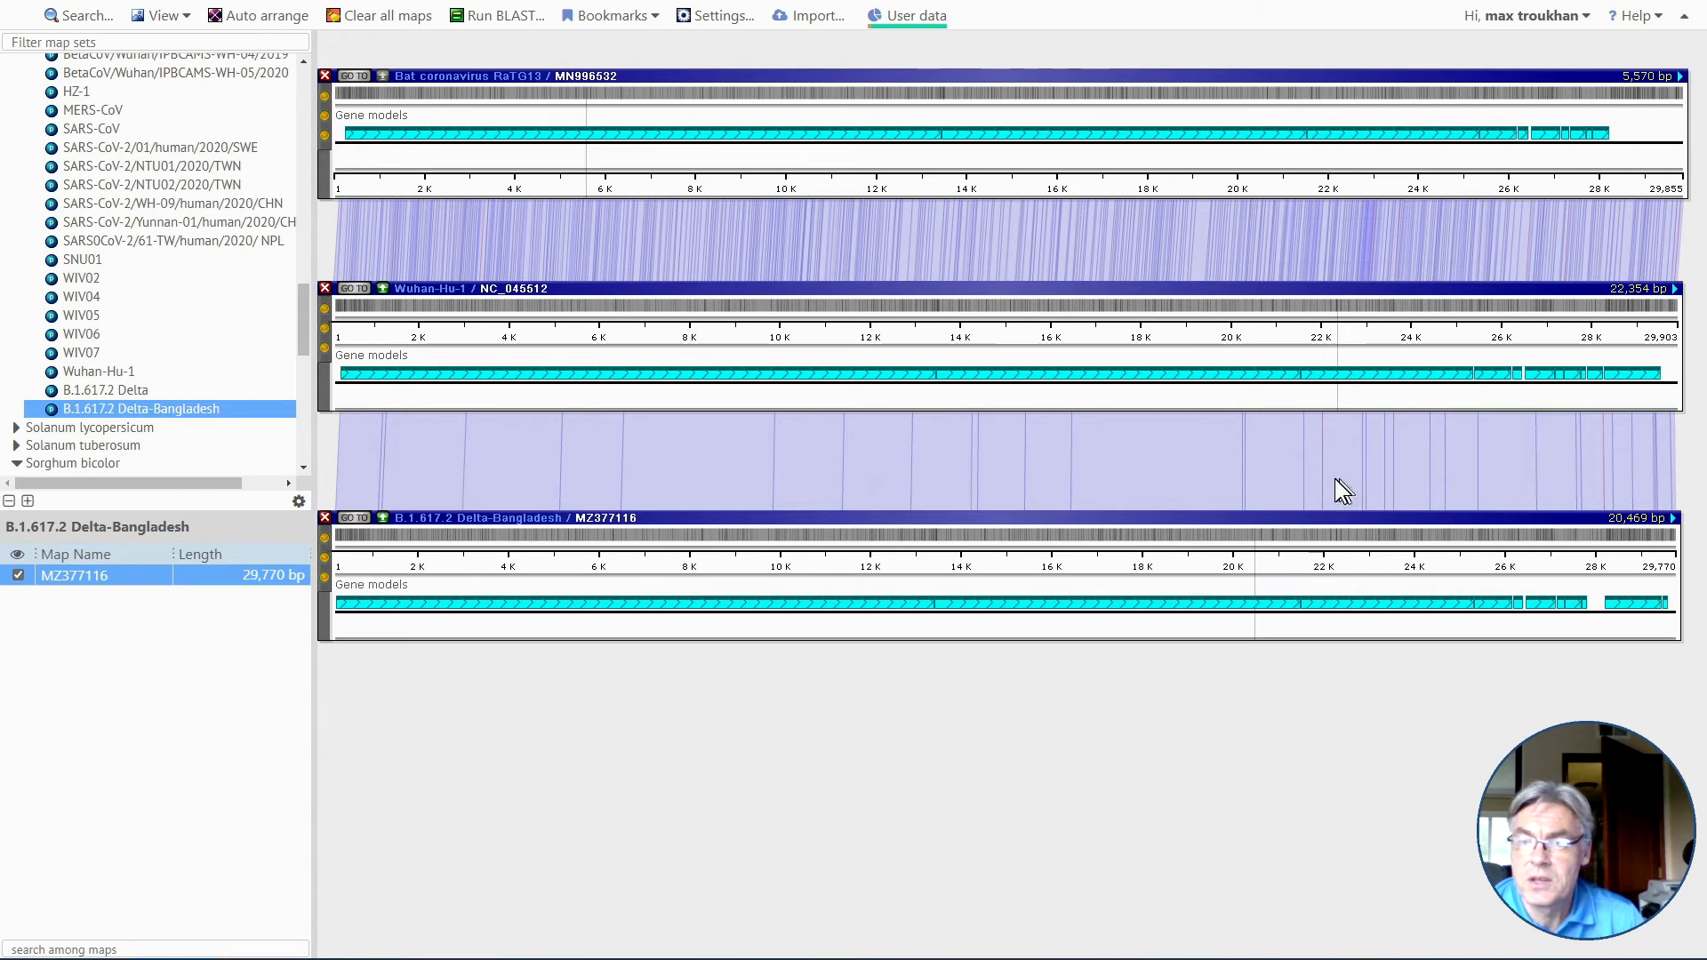
Examine at base level the gap in the match between Wuhan-Hu-1 and Delta-Bangladesh near 22,030 bp.
mouse_move(1326, 612)
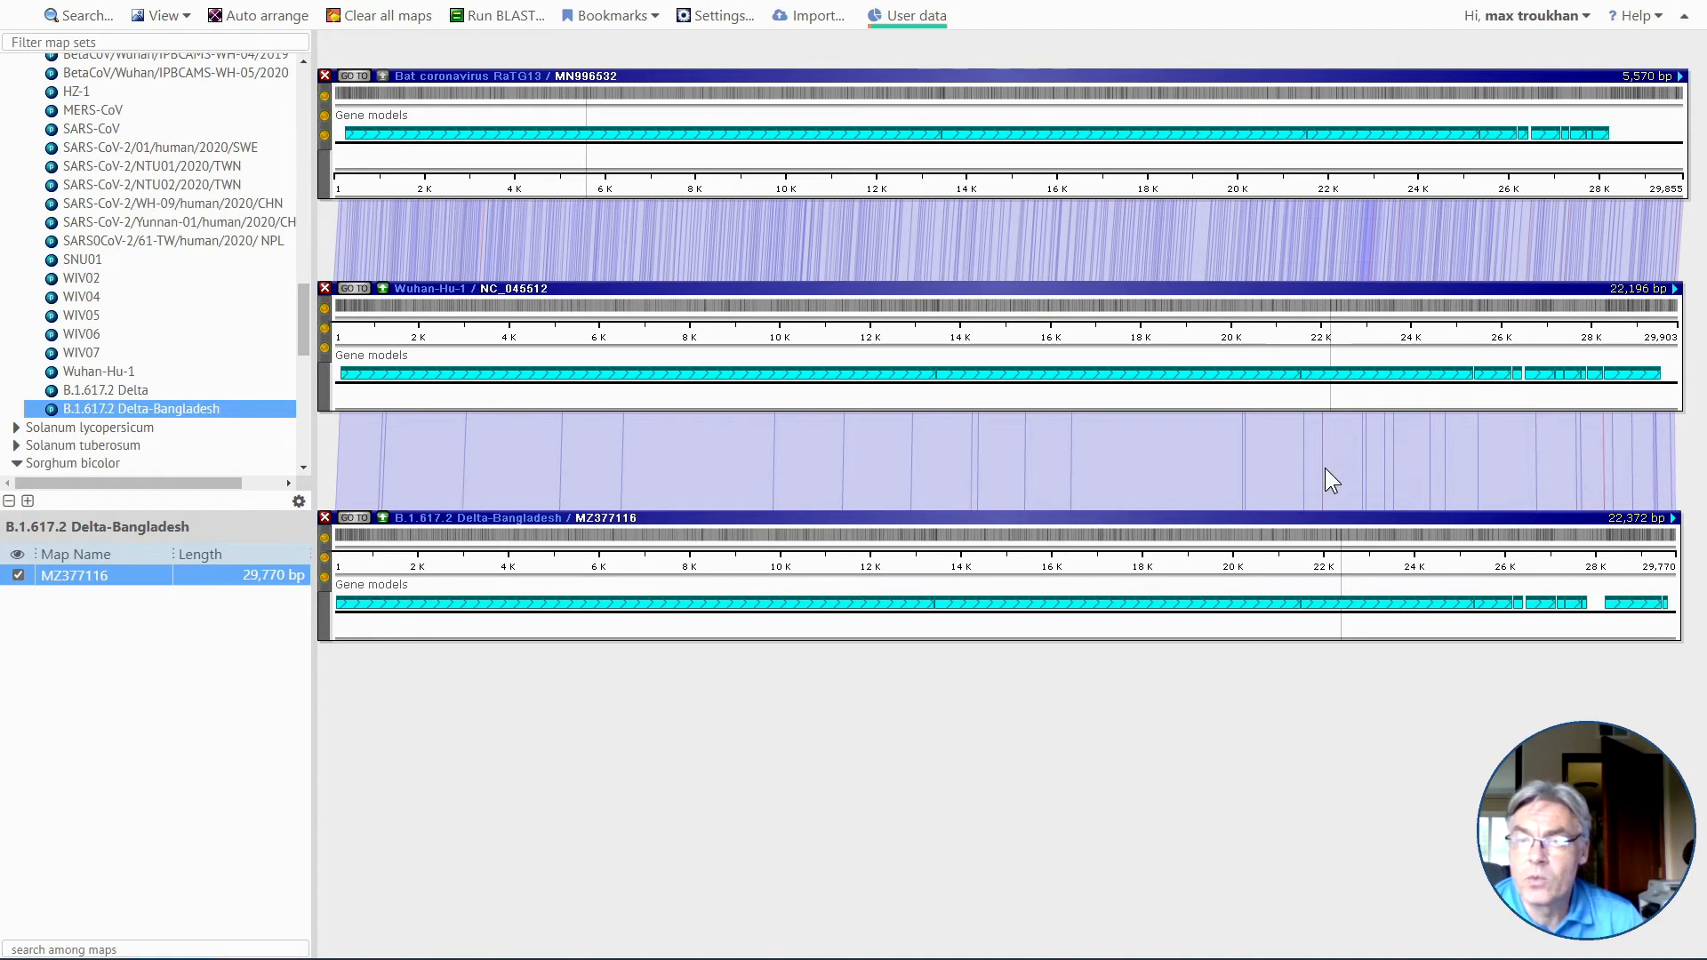
scroll(1323, 471, up, 5)
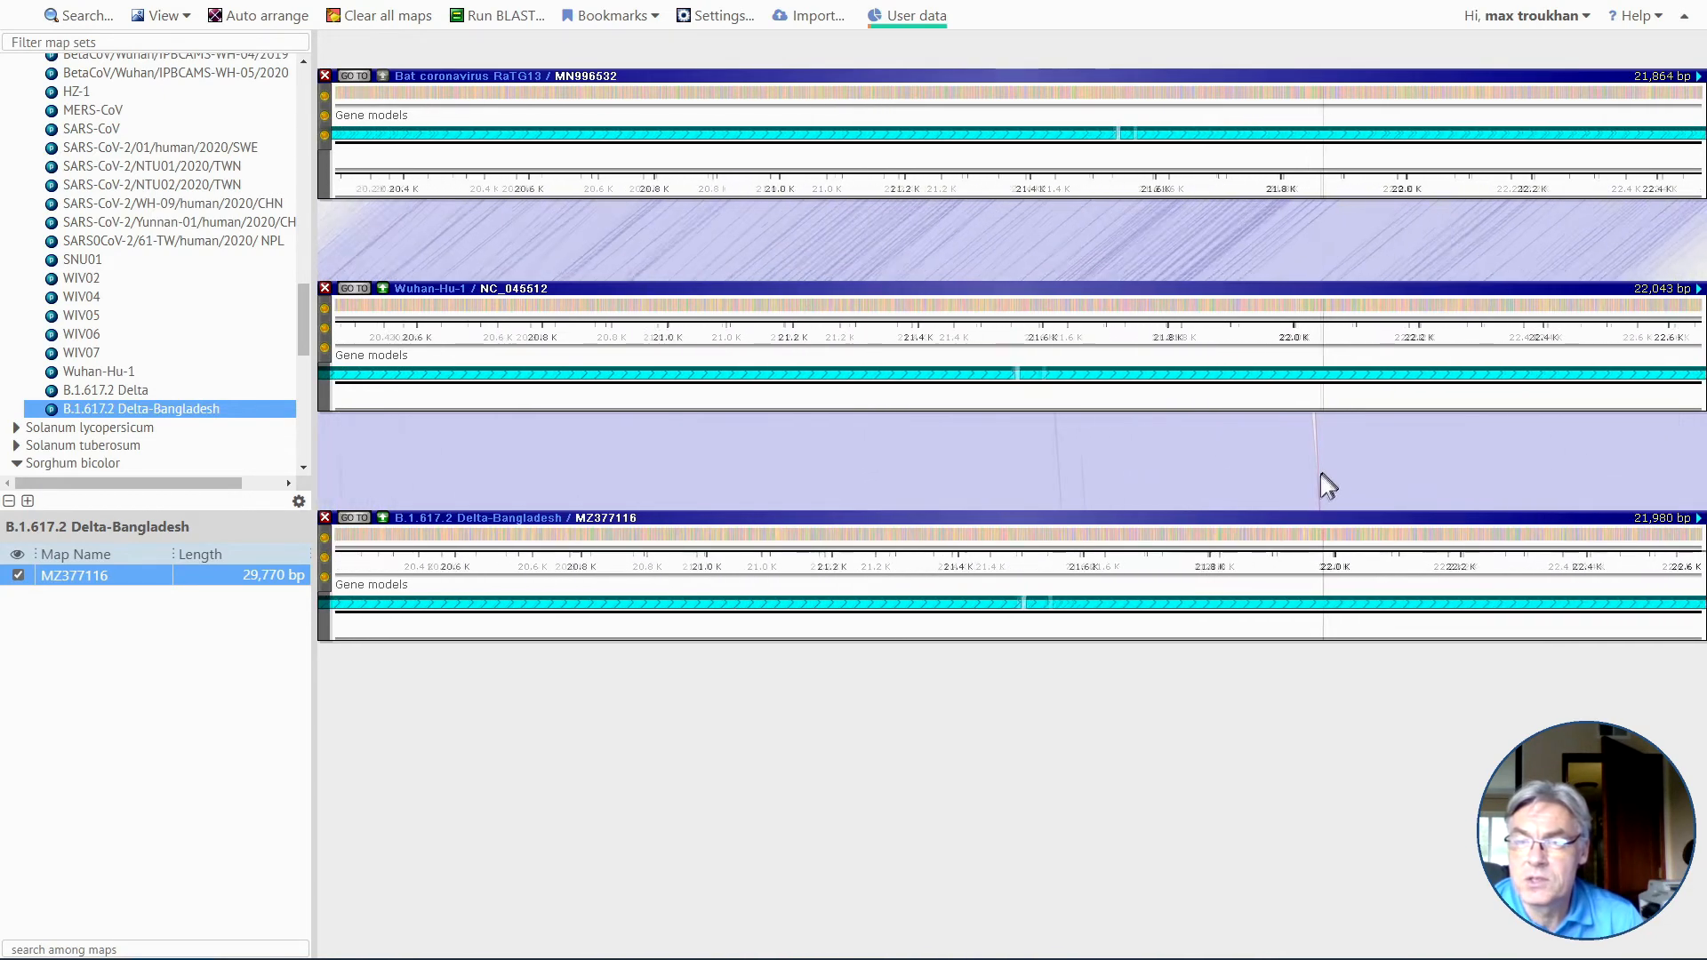
scroll(1321, 474, up, 5)
drag(1344, 562, 1281, 587)
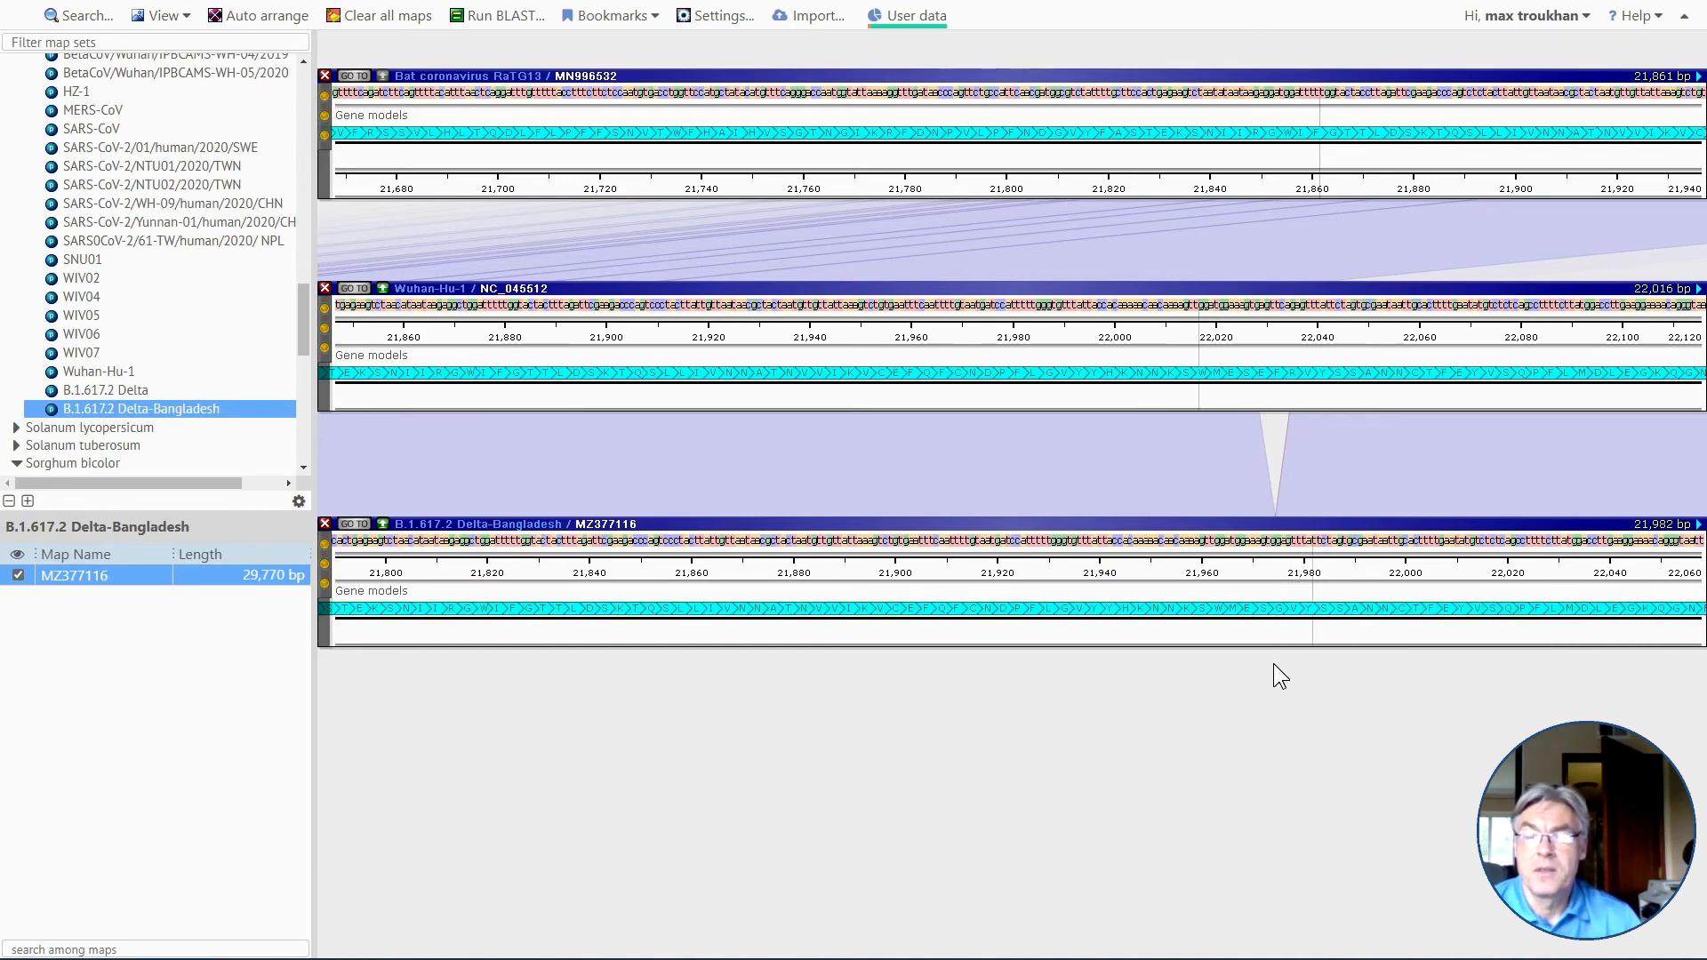
scroll(1274, 664, up, 4)
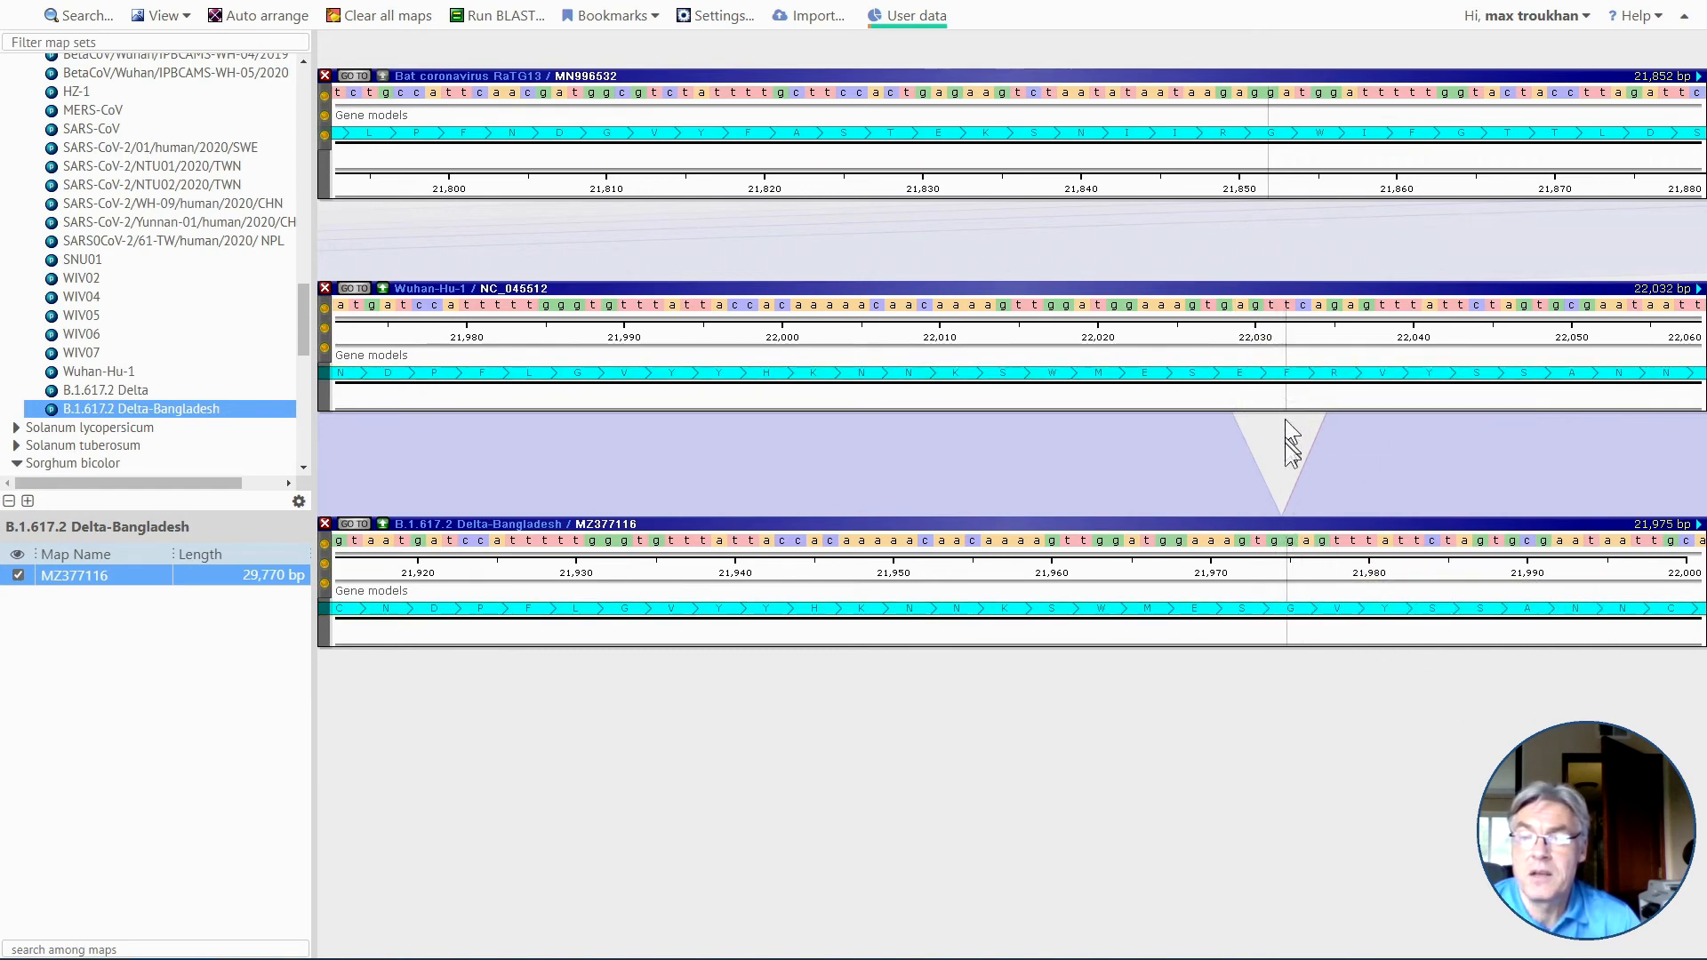
Line up the Bat coronavirus RaTG13 map with Wuhan-Hu-1 and compare all three genomes around 22,000 bp.
scroll(1295, 730, down, 5)
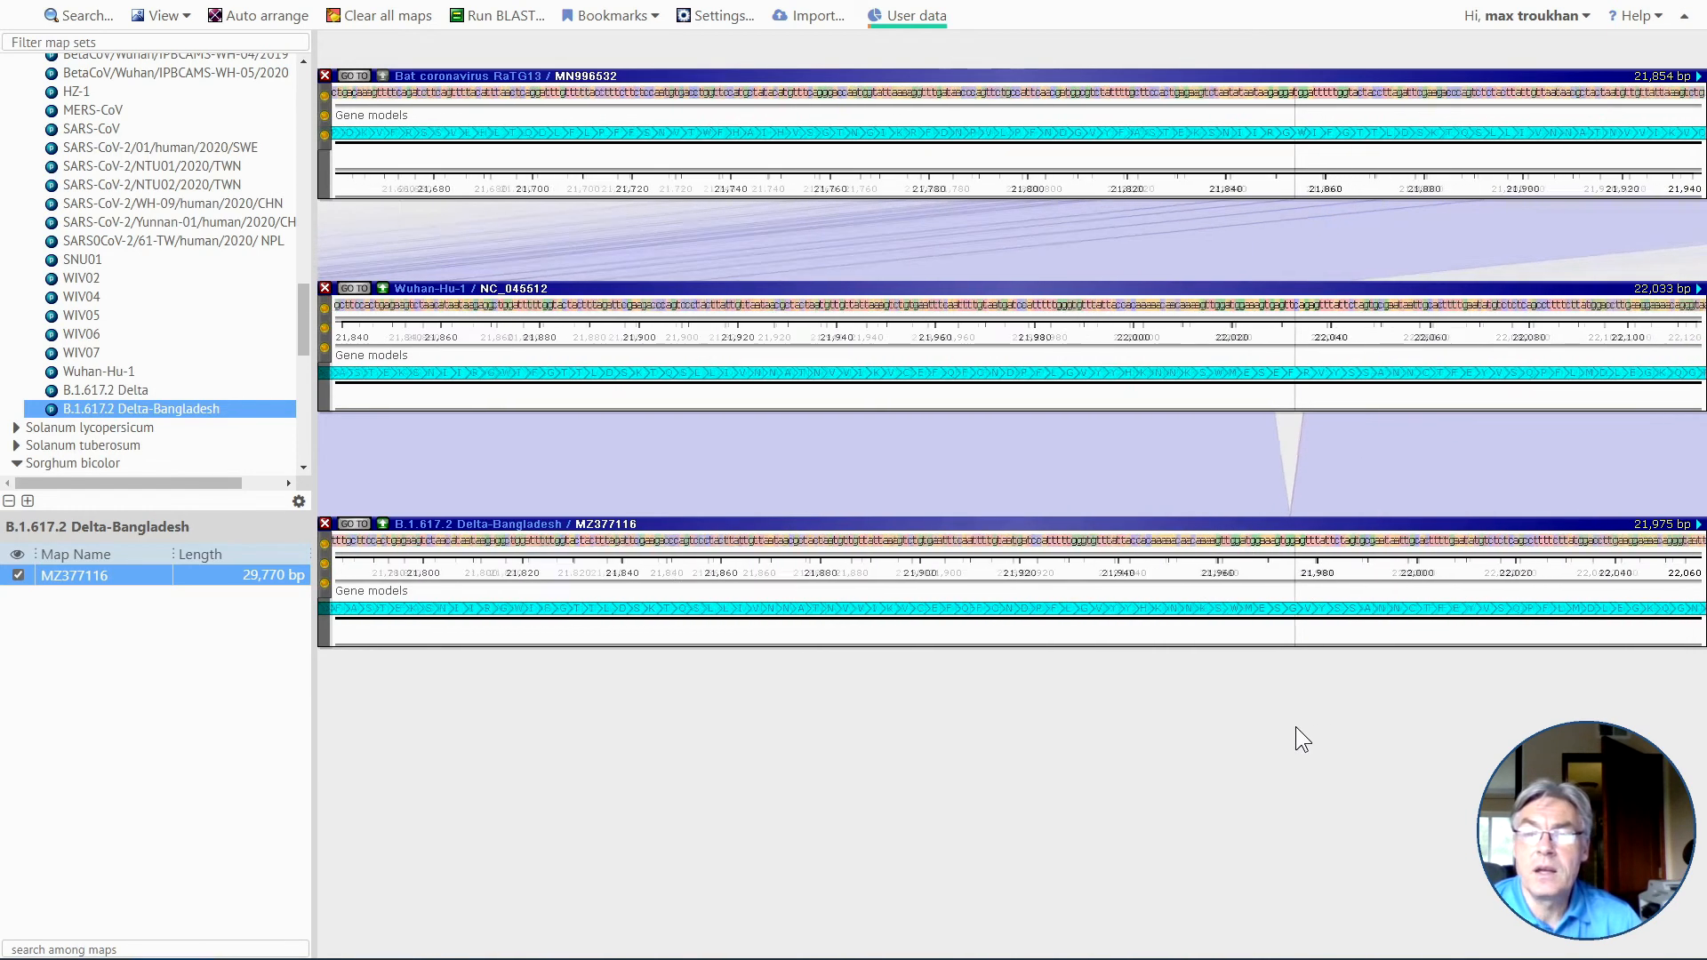
scroll(1295, 727, down, 2)
drag(1384, 159, 829, 130)
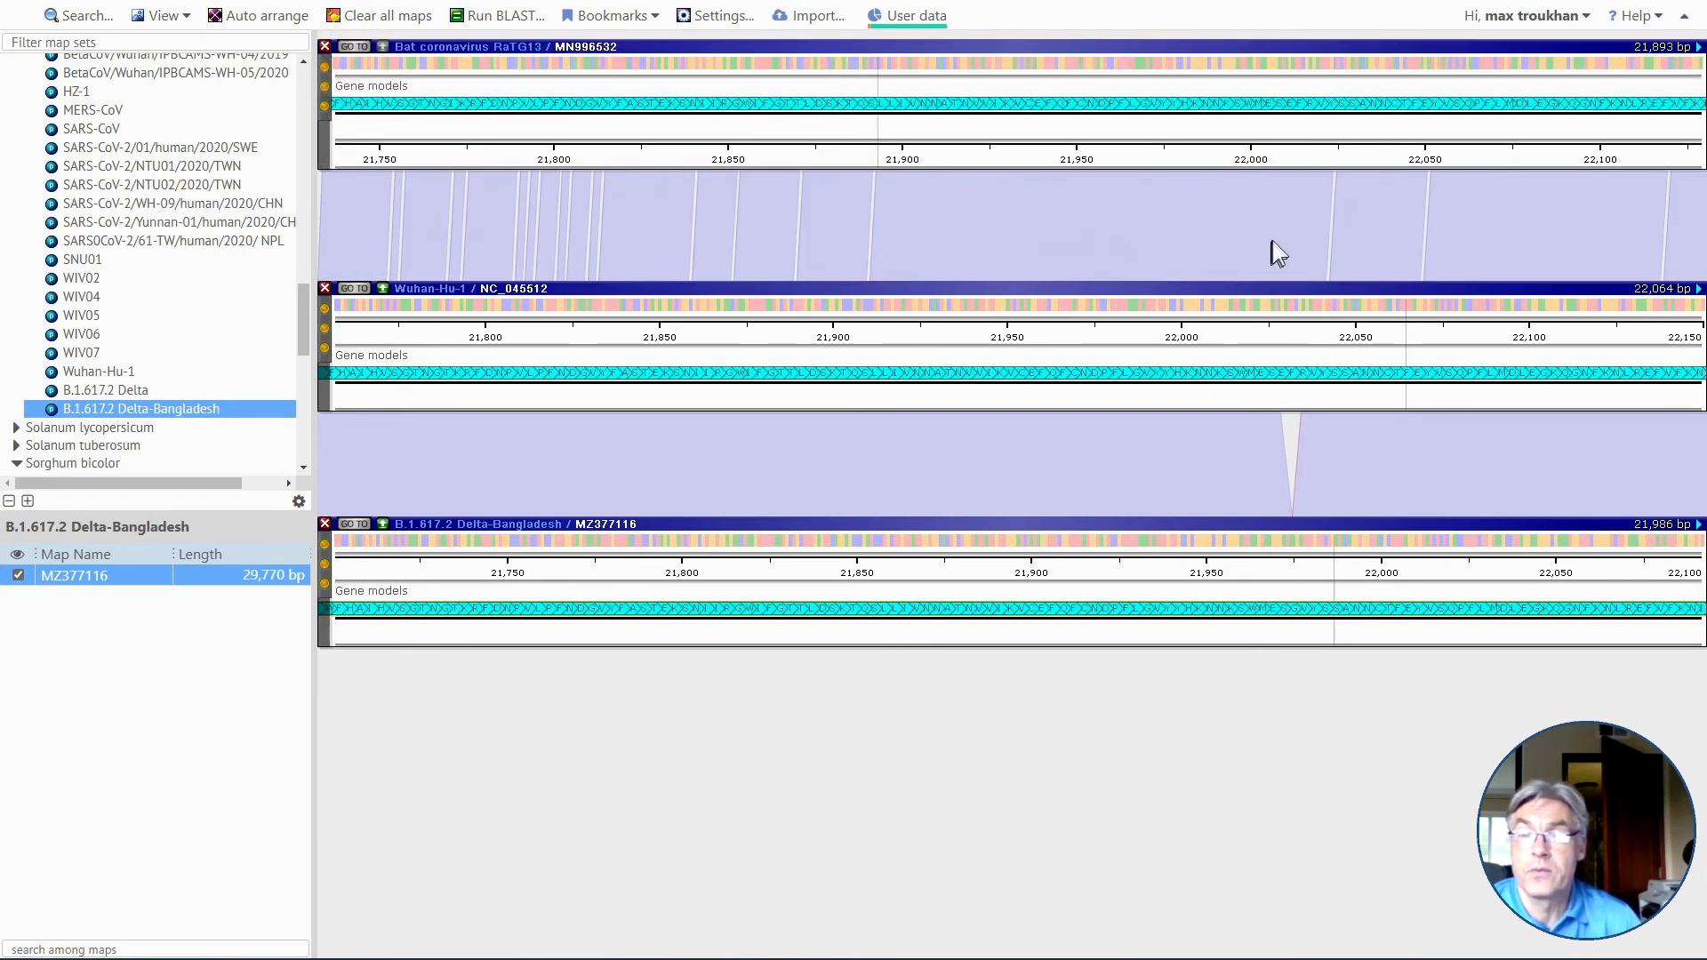
drag(1258, 228, 937, 294)
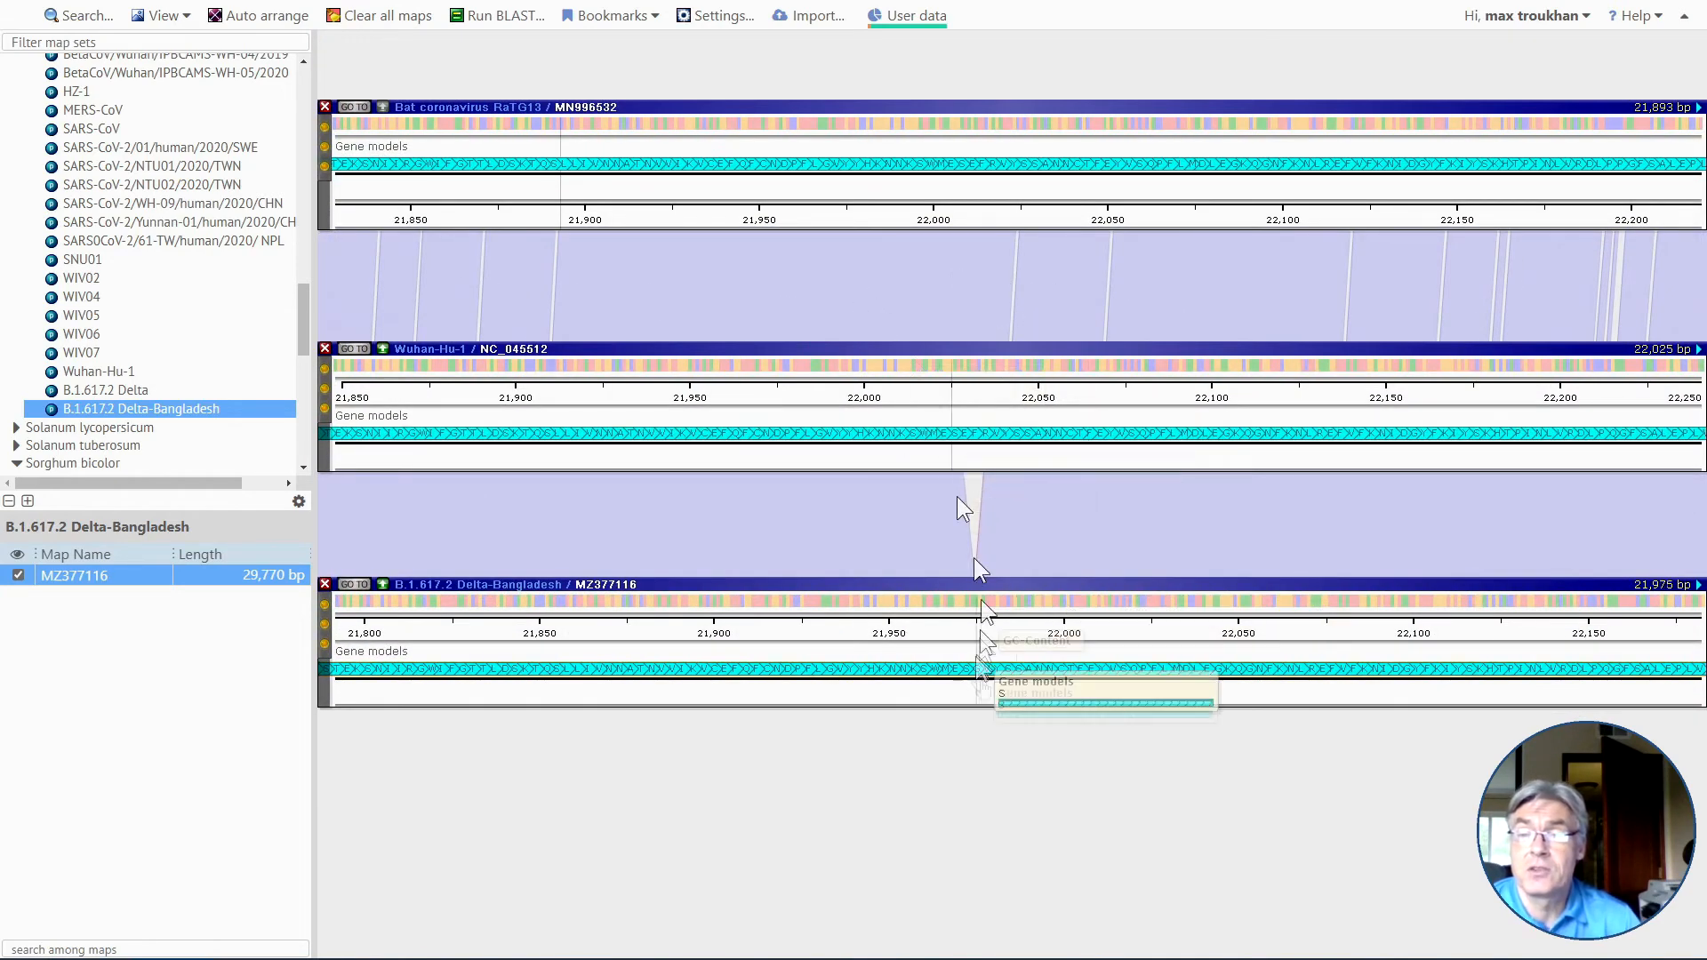
Compare the three coronavirus genomes at base level near 23,600 bp of Wuhan-Hu-1, lining up the Delta-Bangladesh map with it.
drag(1507, 758, 907, 749)
scroll(907, 749, down, 5)
scroll(907, 749, down, 3)
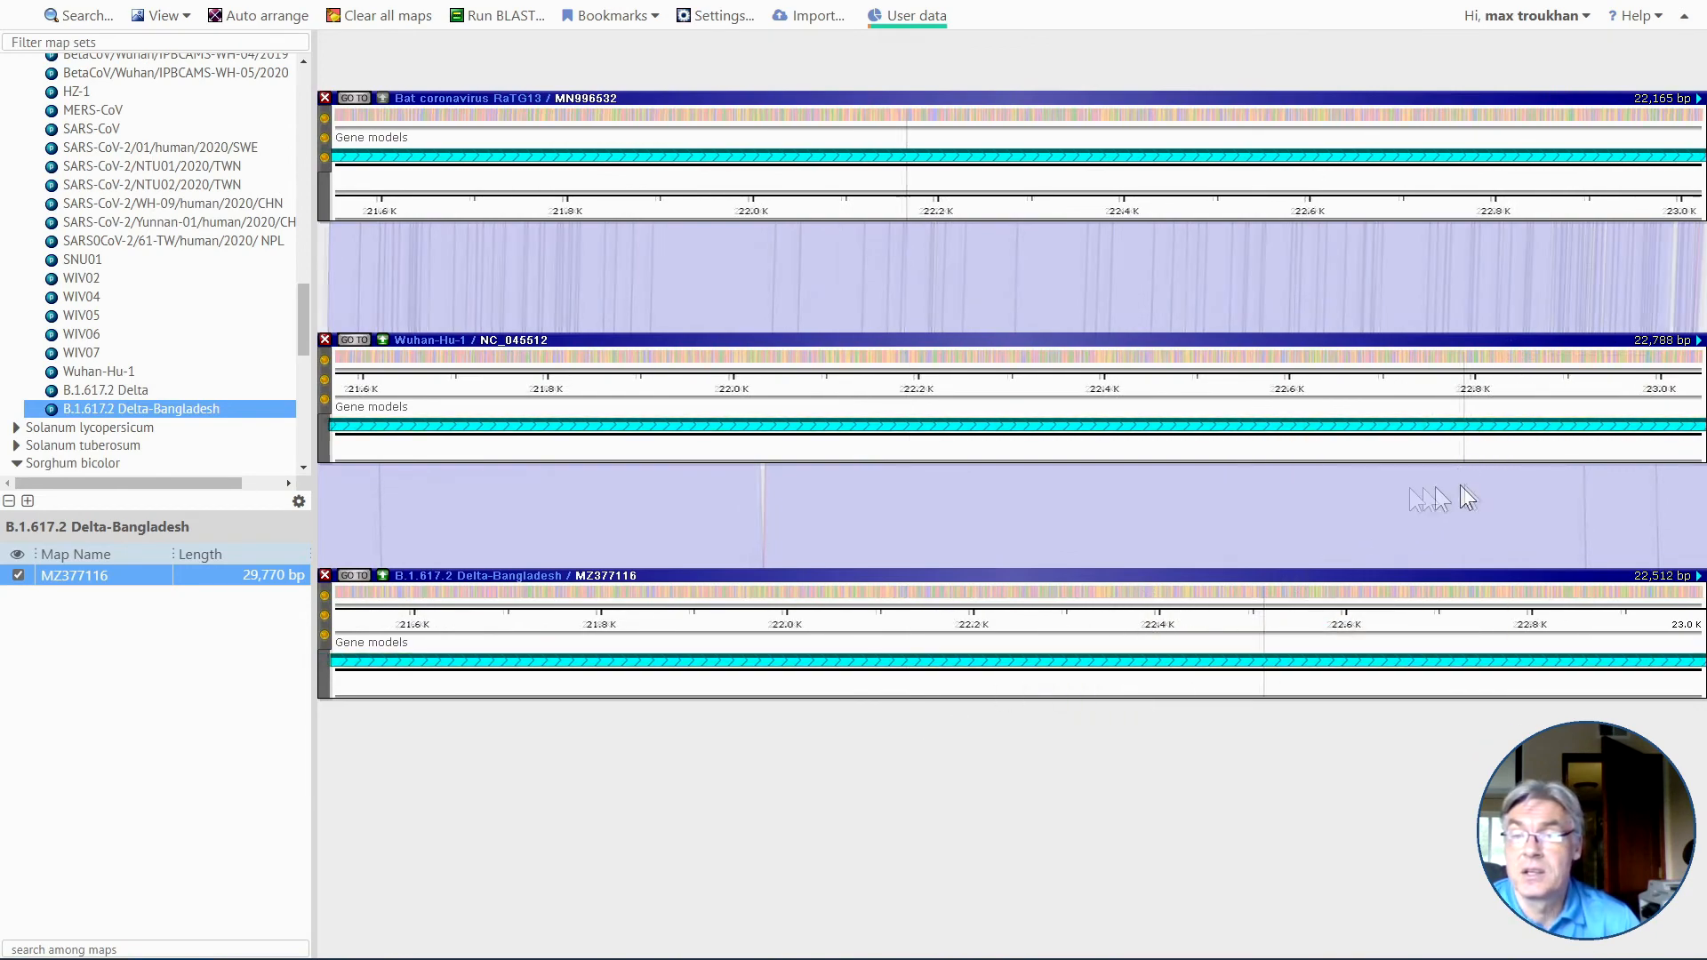
drag(1461, 485, 875, 489)
drag(1403, 496, 1052, 508)
scroll(1282, 320, up, 5)
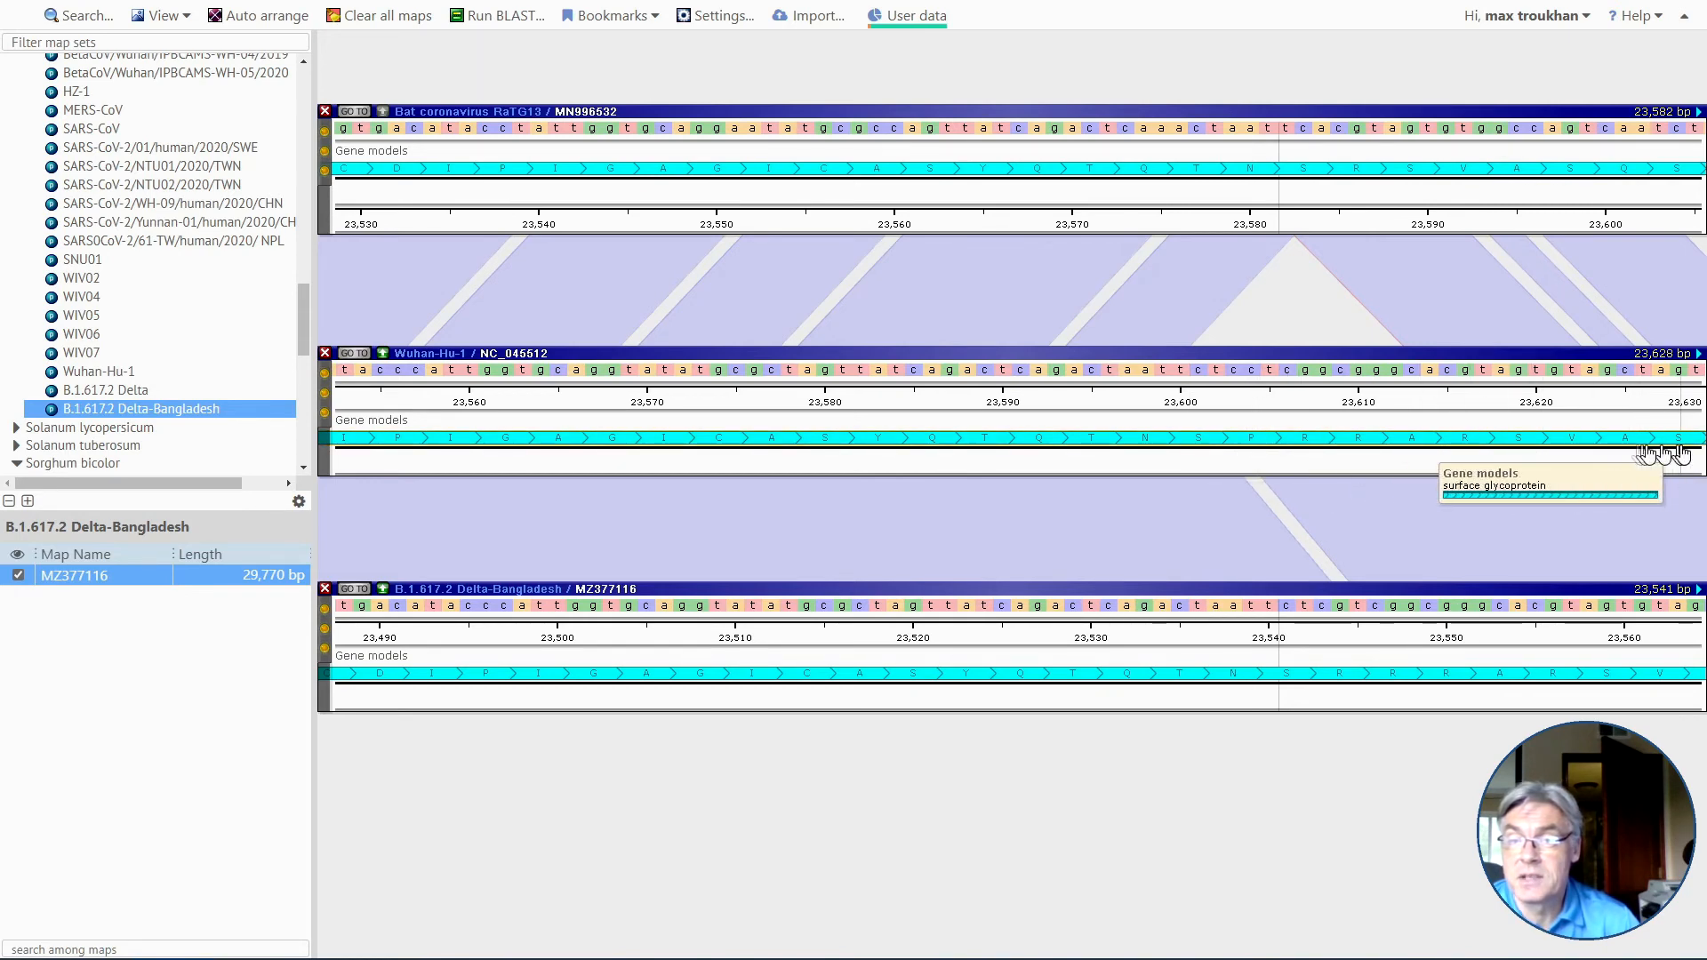
drag(1325, 662, 1236, 652)
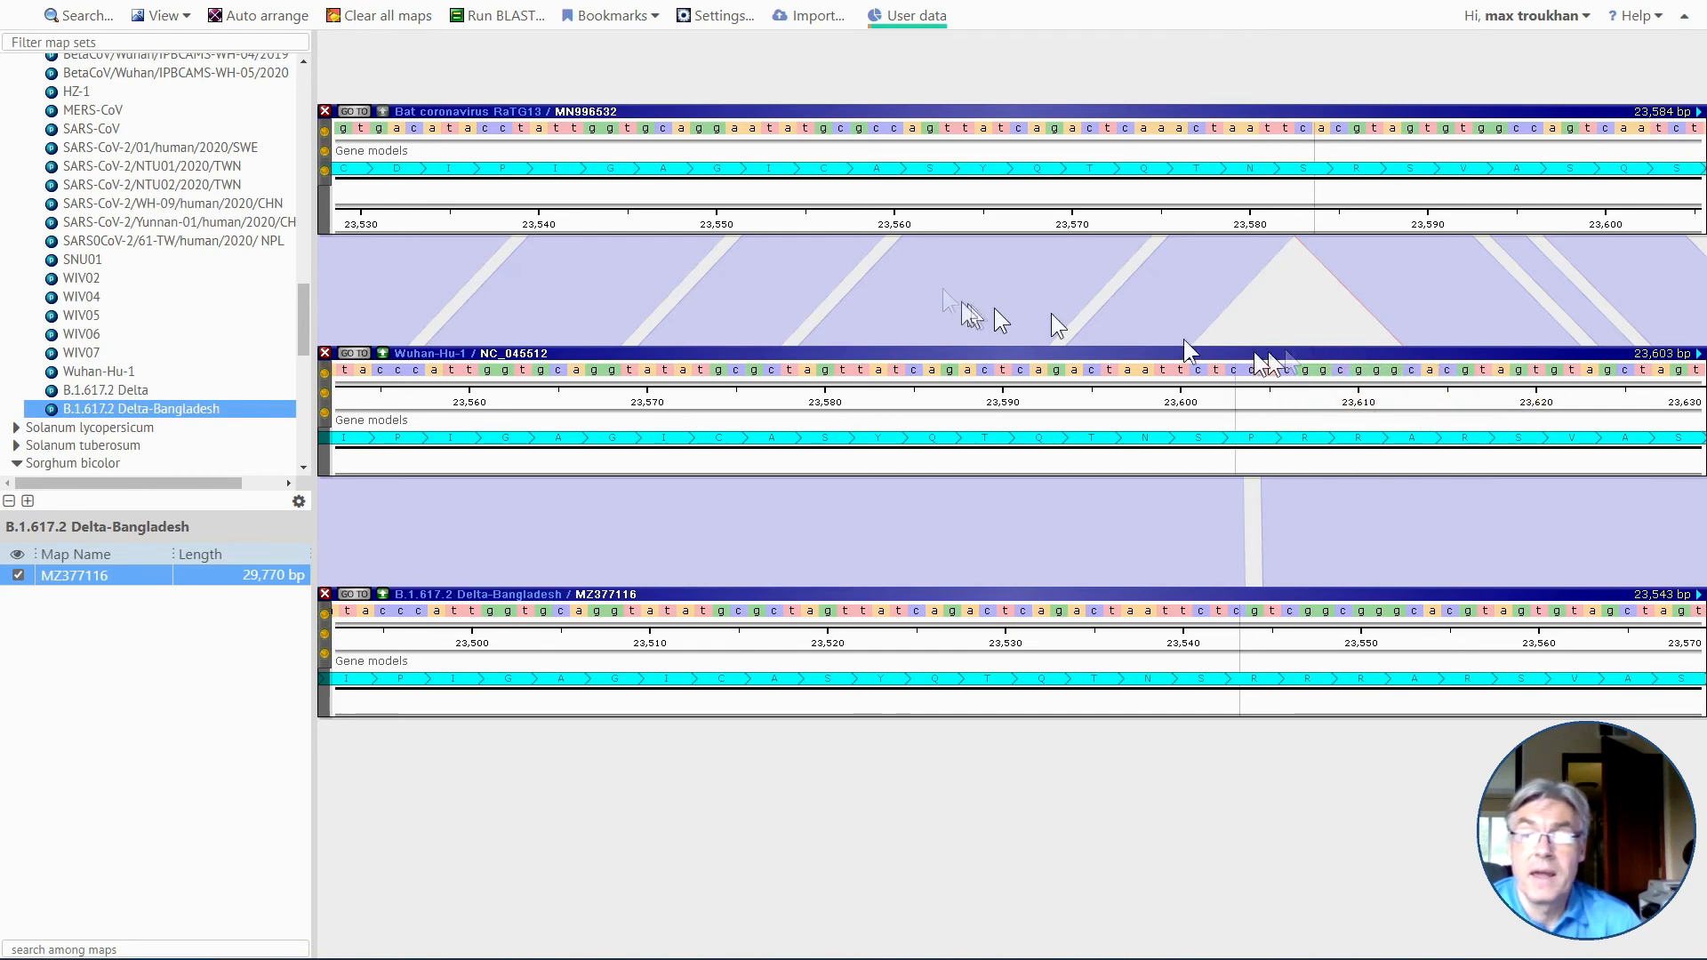
Load the bookmark "Virus insertion matches BLNK gene" and review the qualifiers of the Ensembl gene on GRCh38 map 10.
click(616, 16)
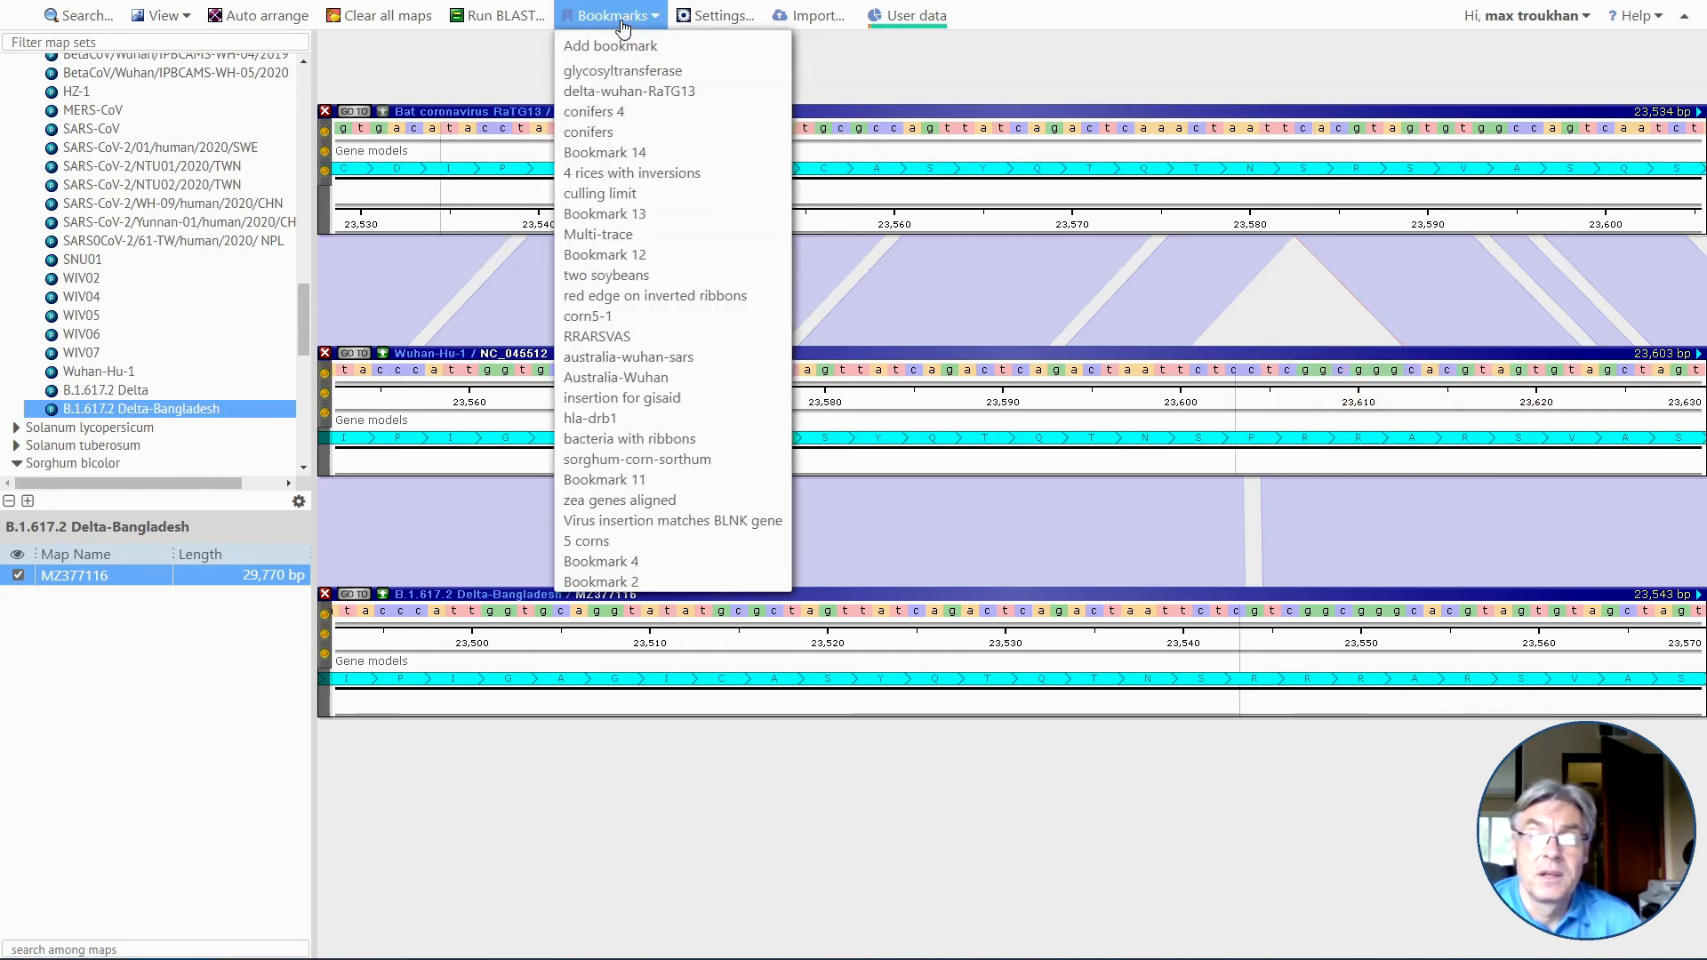
click(673, 528)
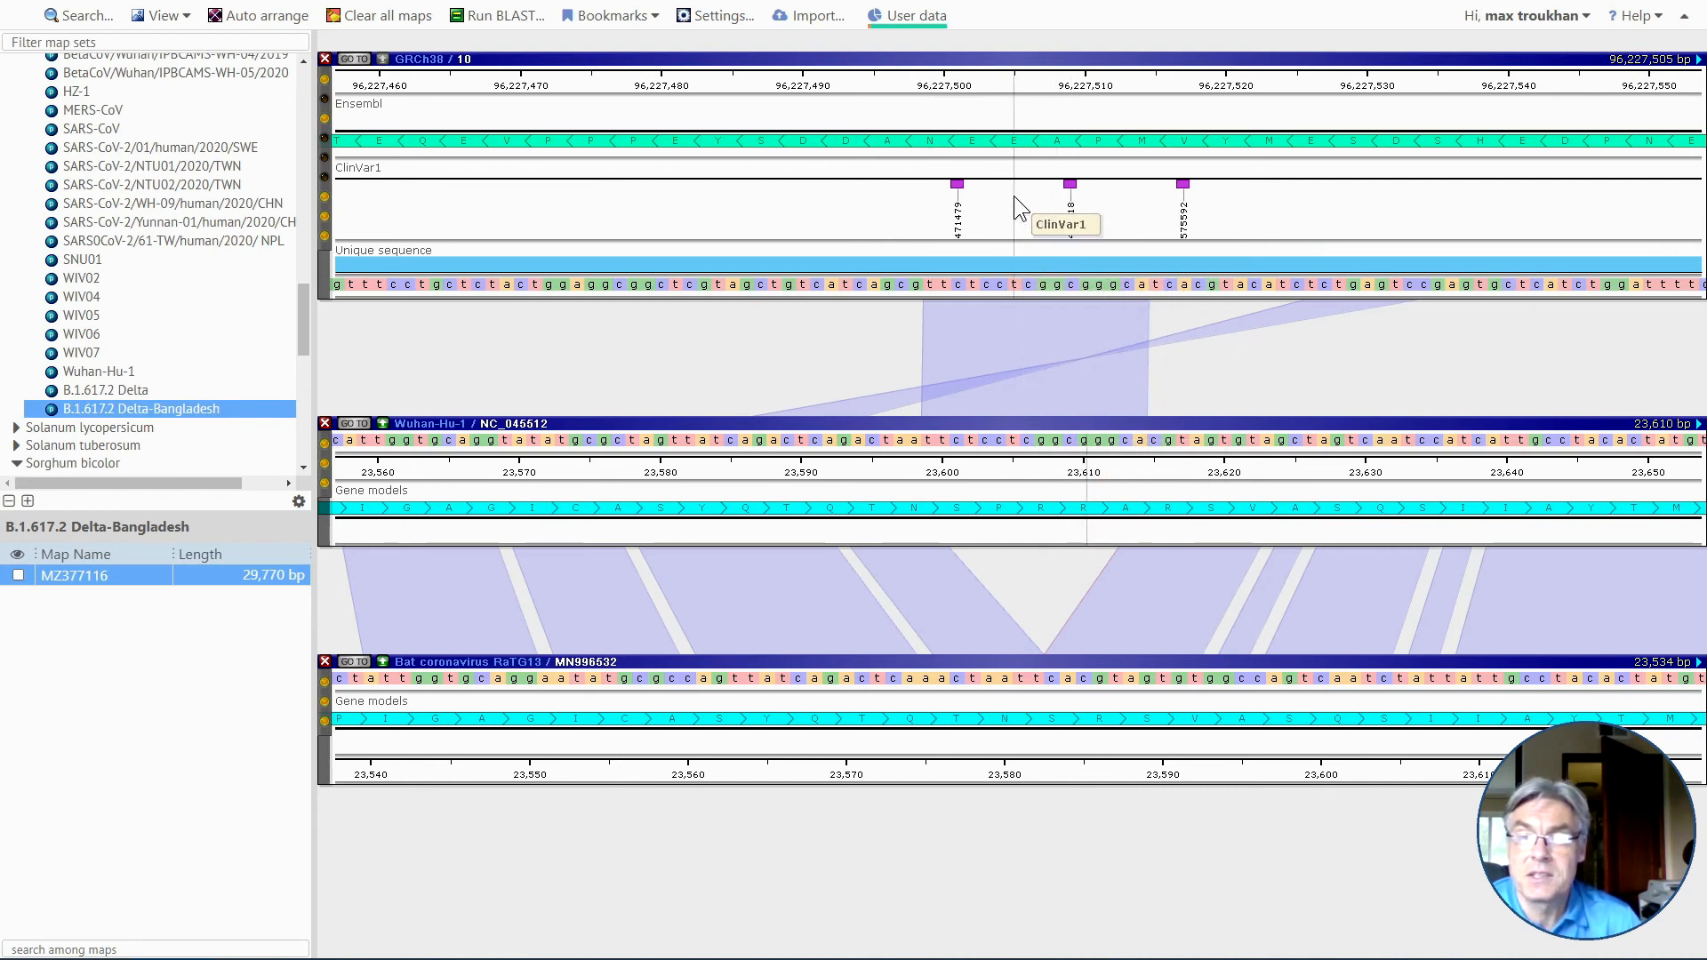
mouse_move(1005, 146)
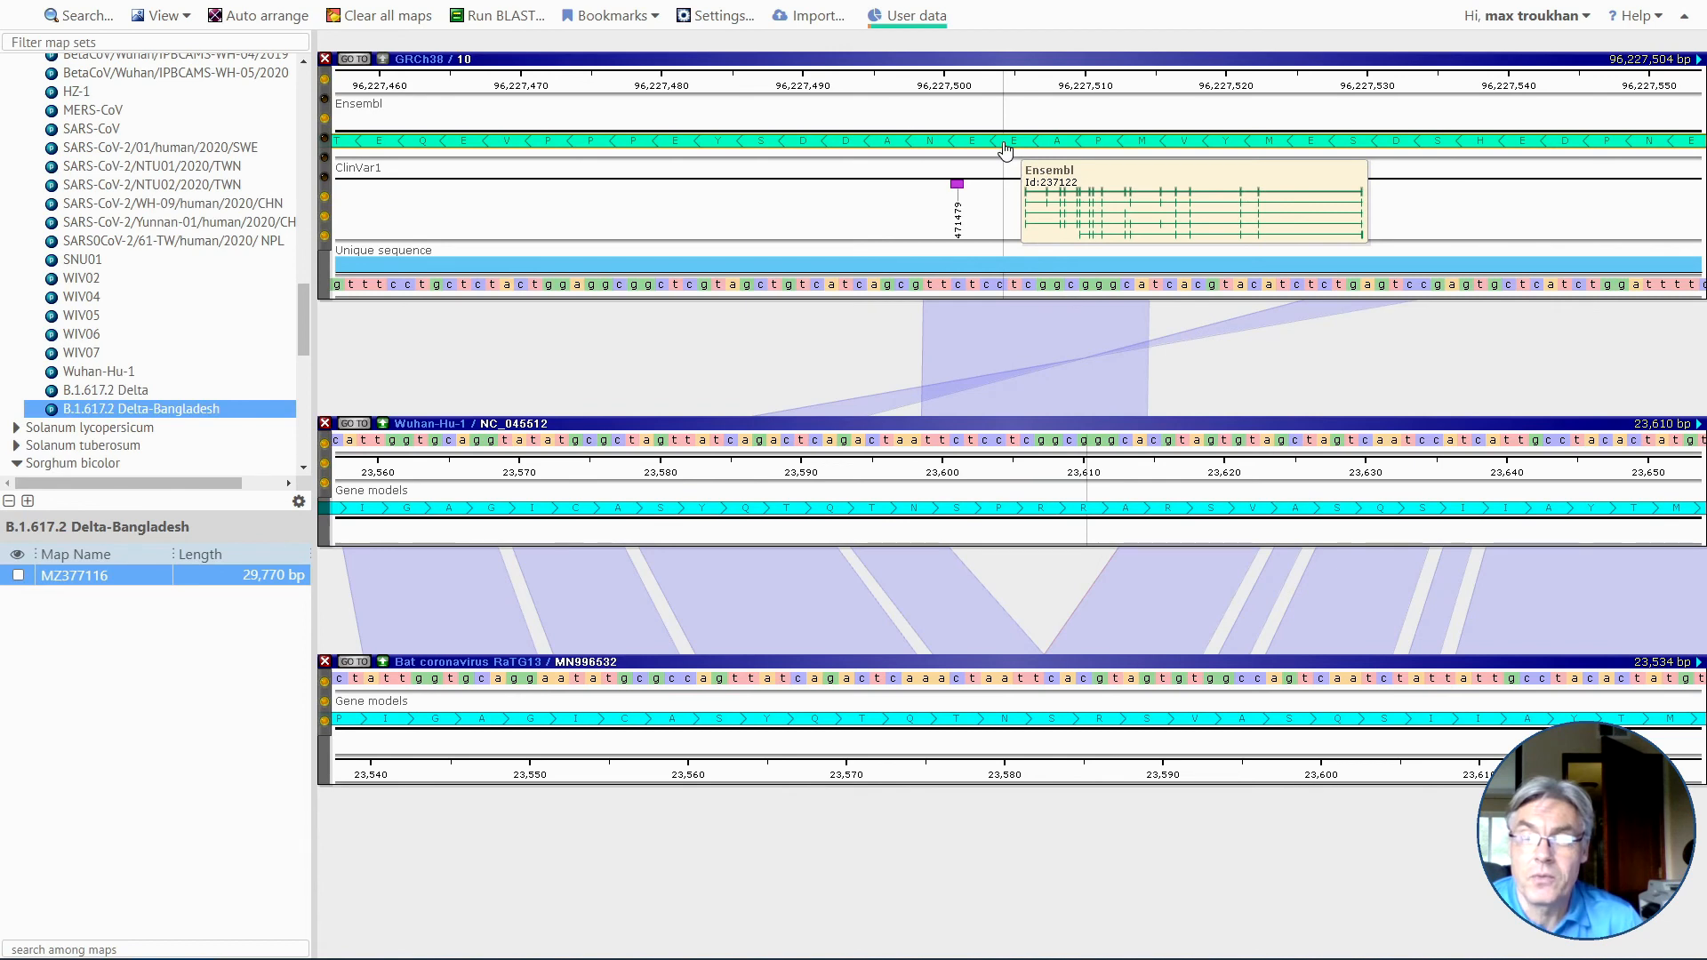
click(1005, 151)
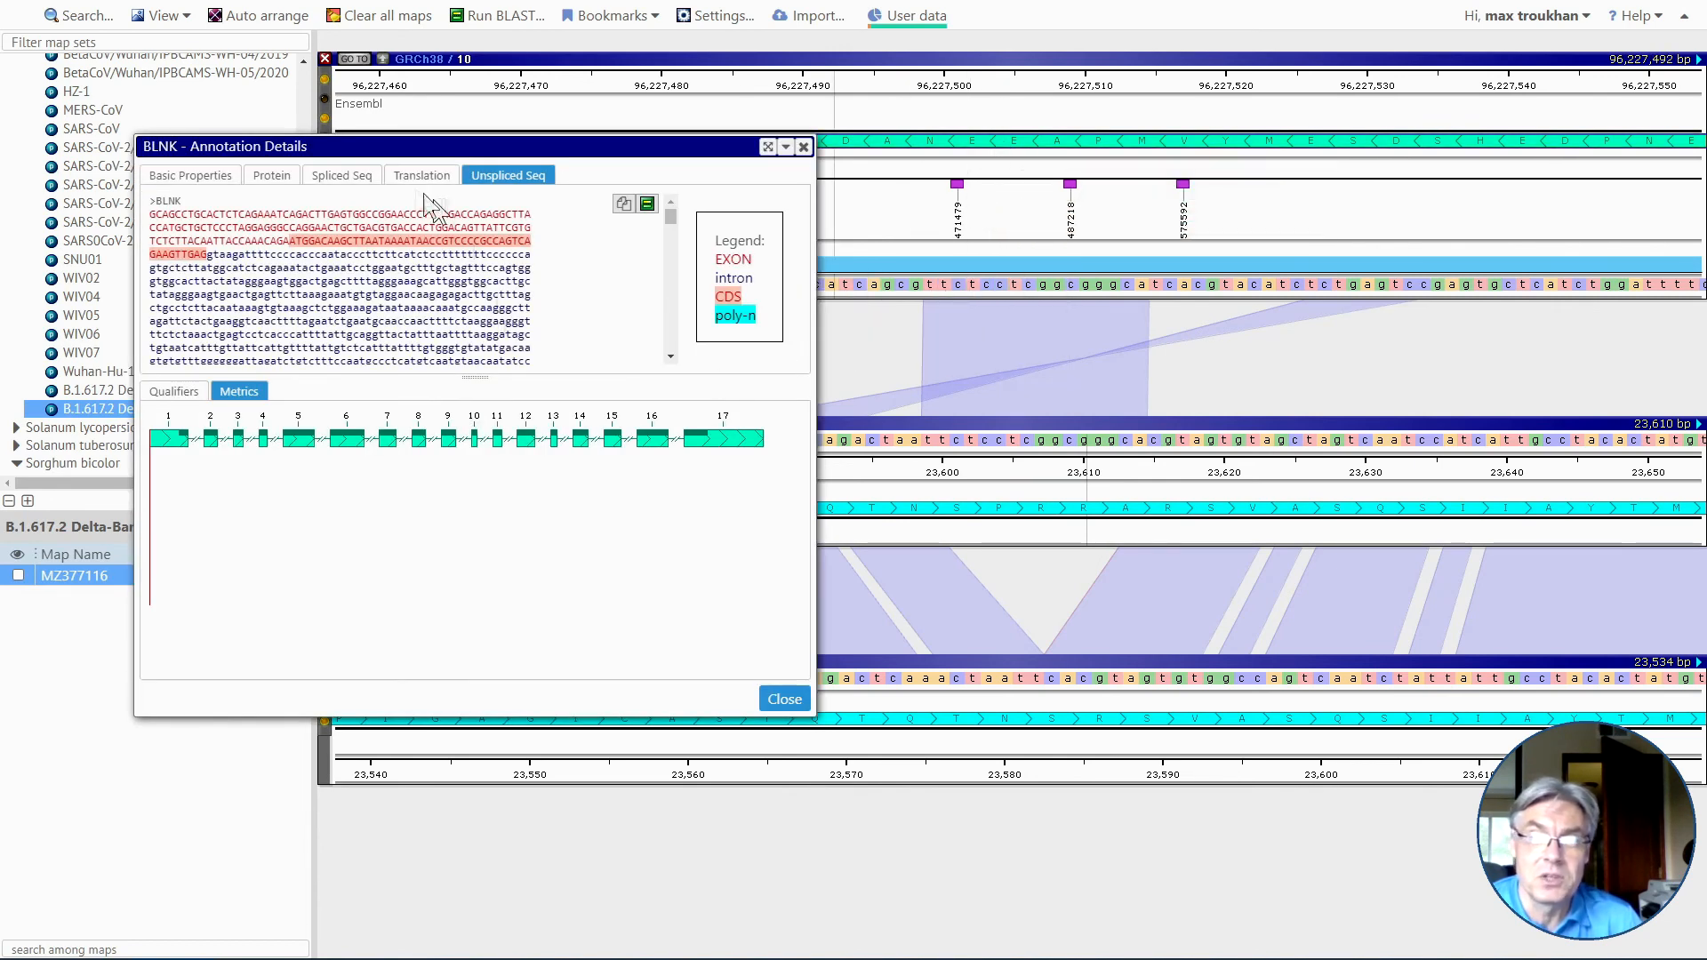
click(172, 392)
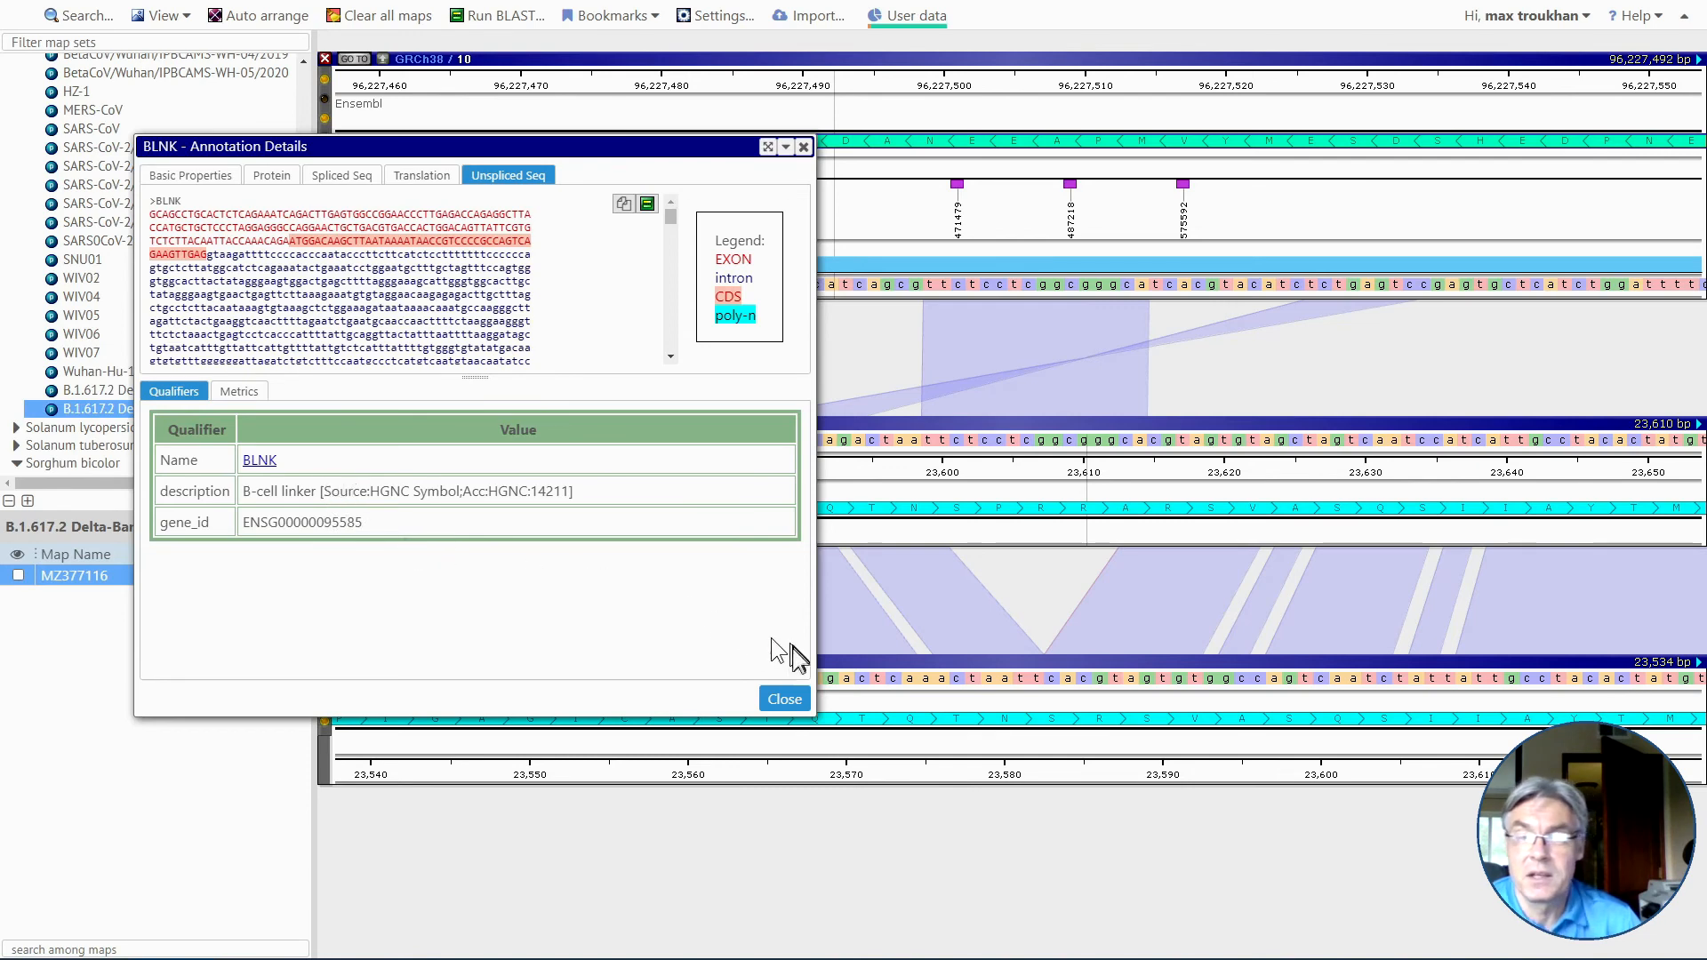
click(783, 700)
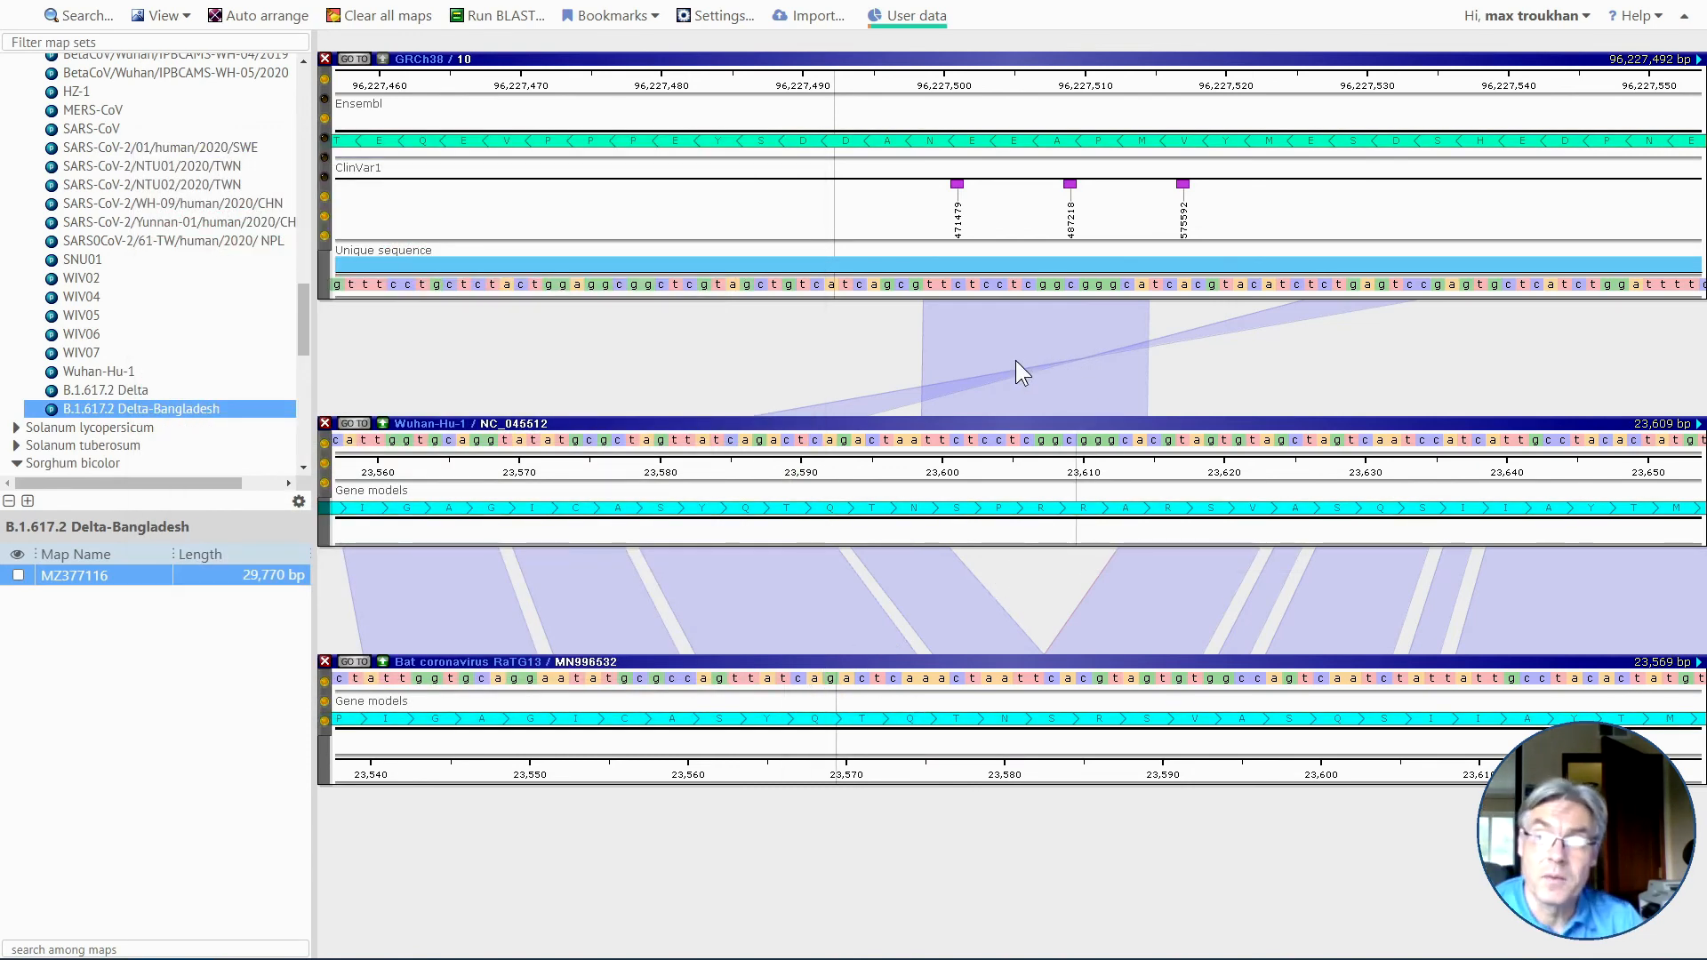
Review the marker qualifiers of ClinVar marker 471479 on GRCh38 map 10.
mouse_move(959, 224)
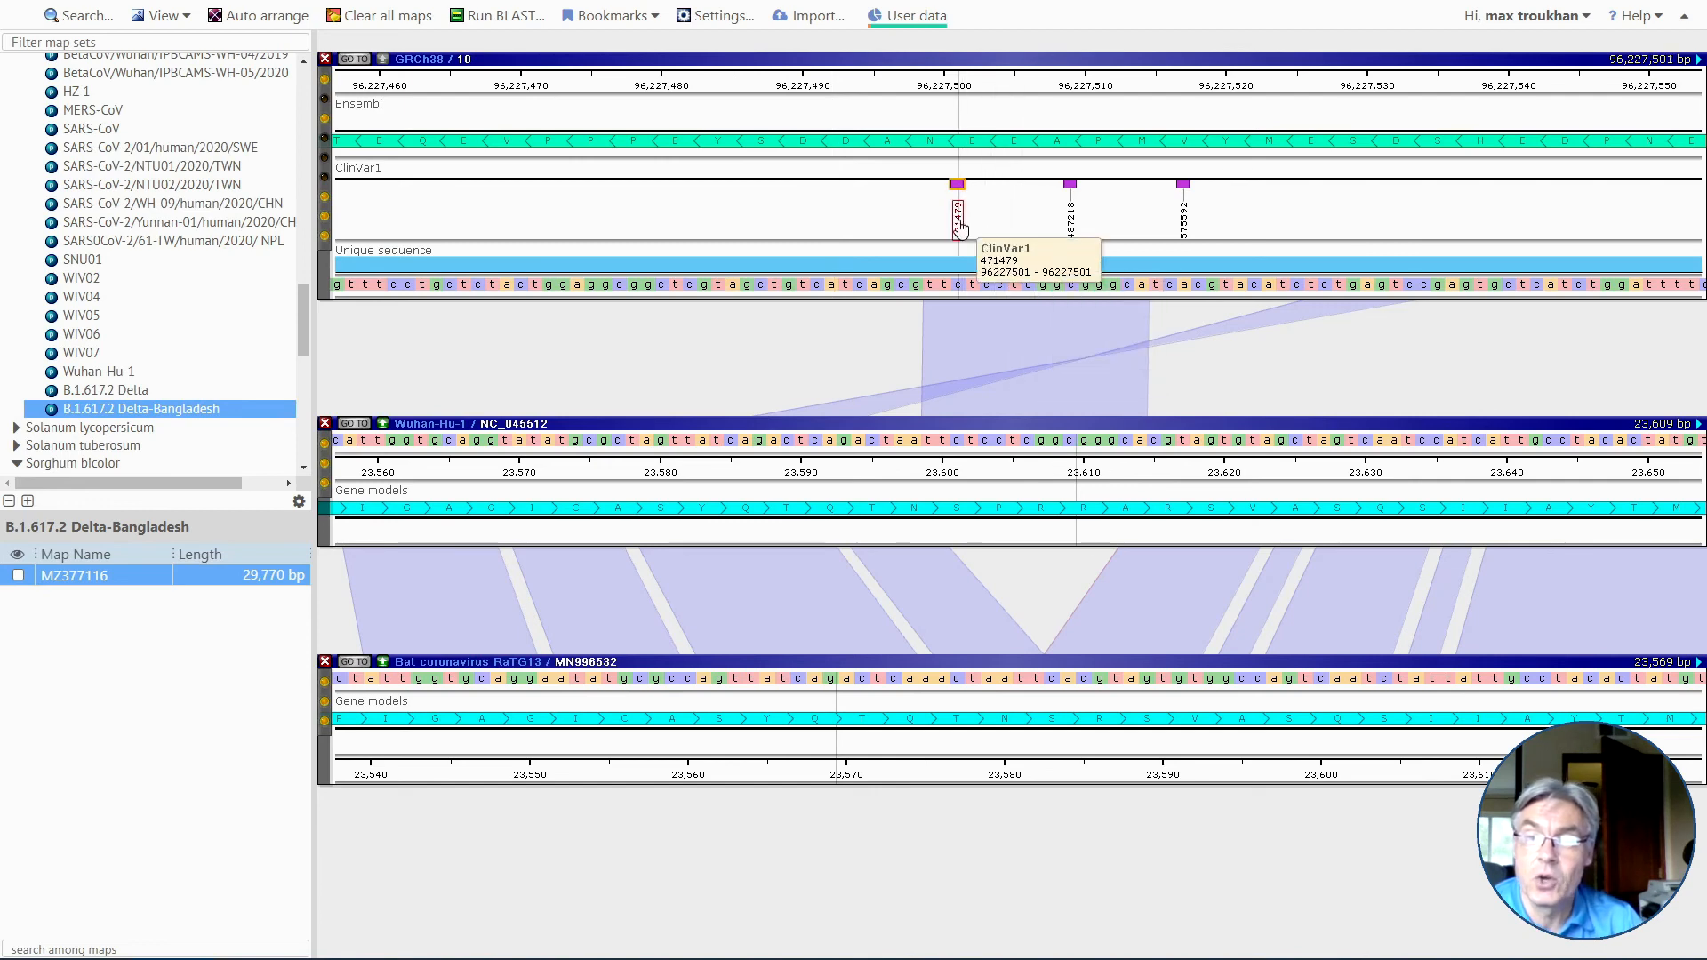
click(959, 226)
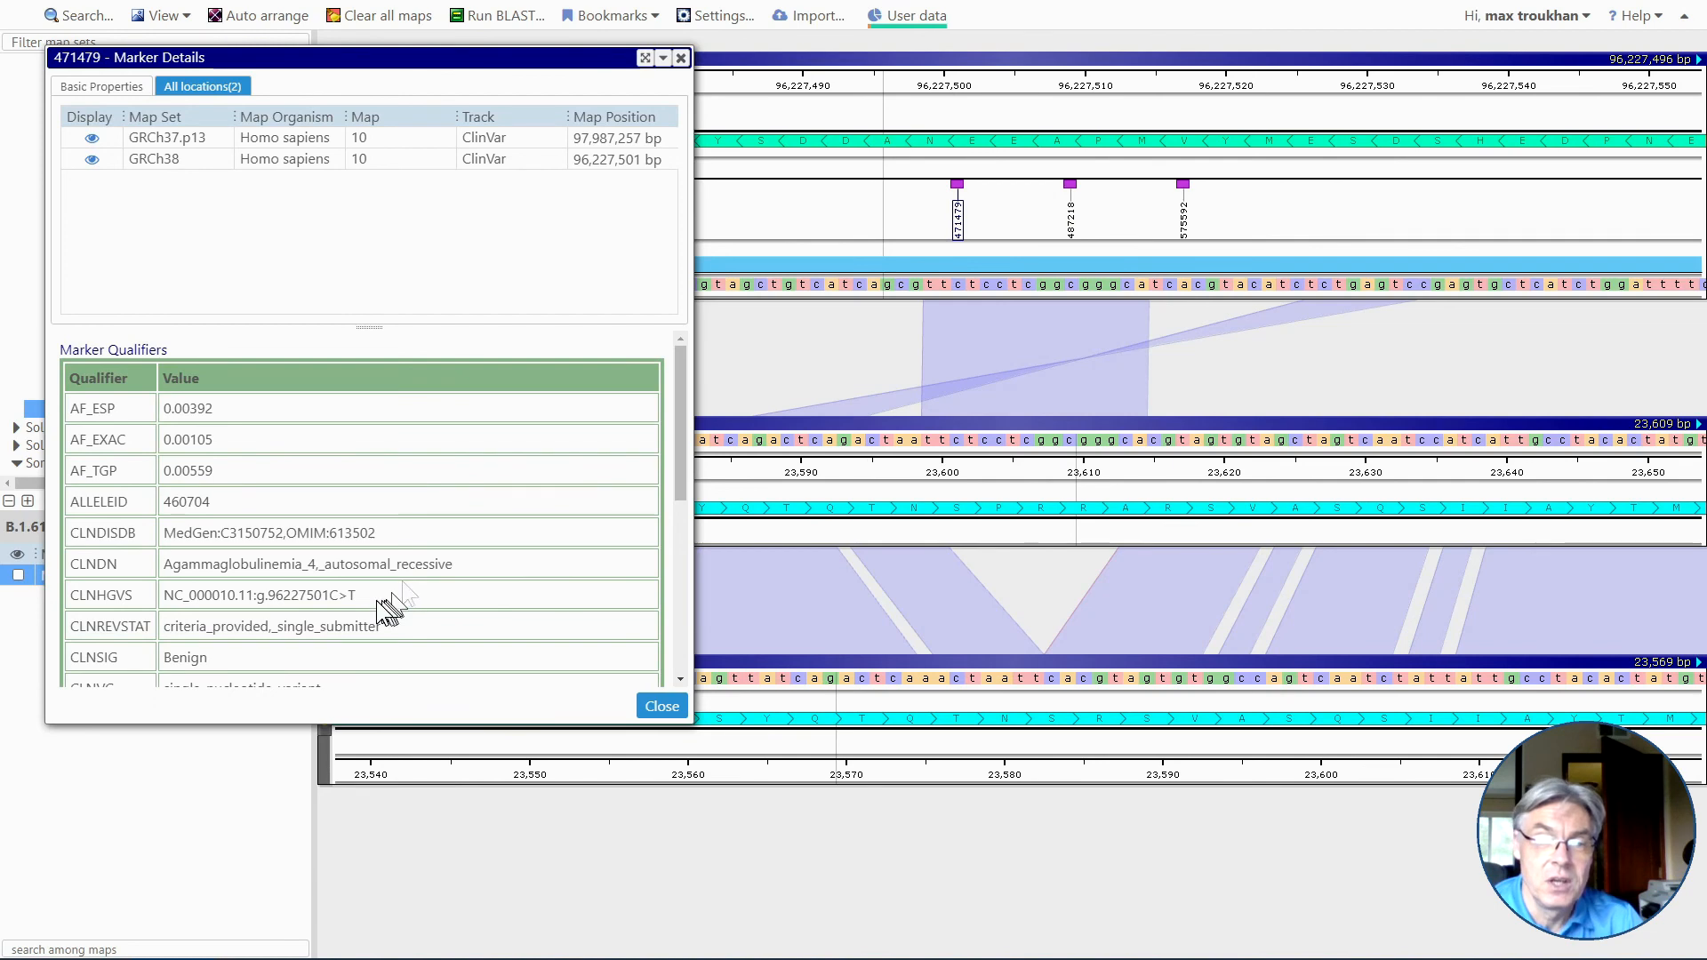
scroll(376, 600, down, 3)
scroll(354, 601, down, 3)
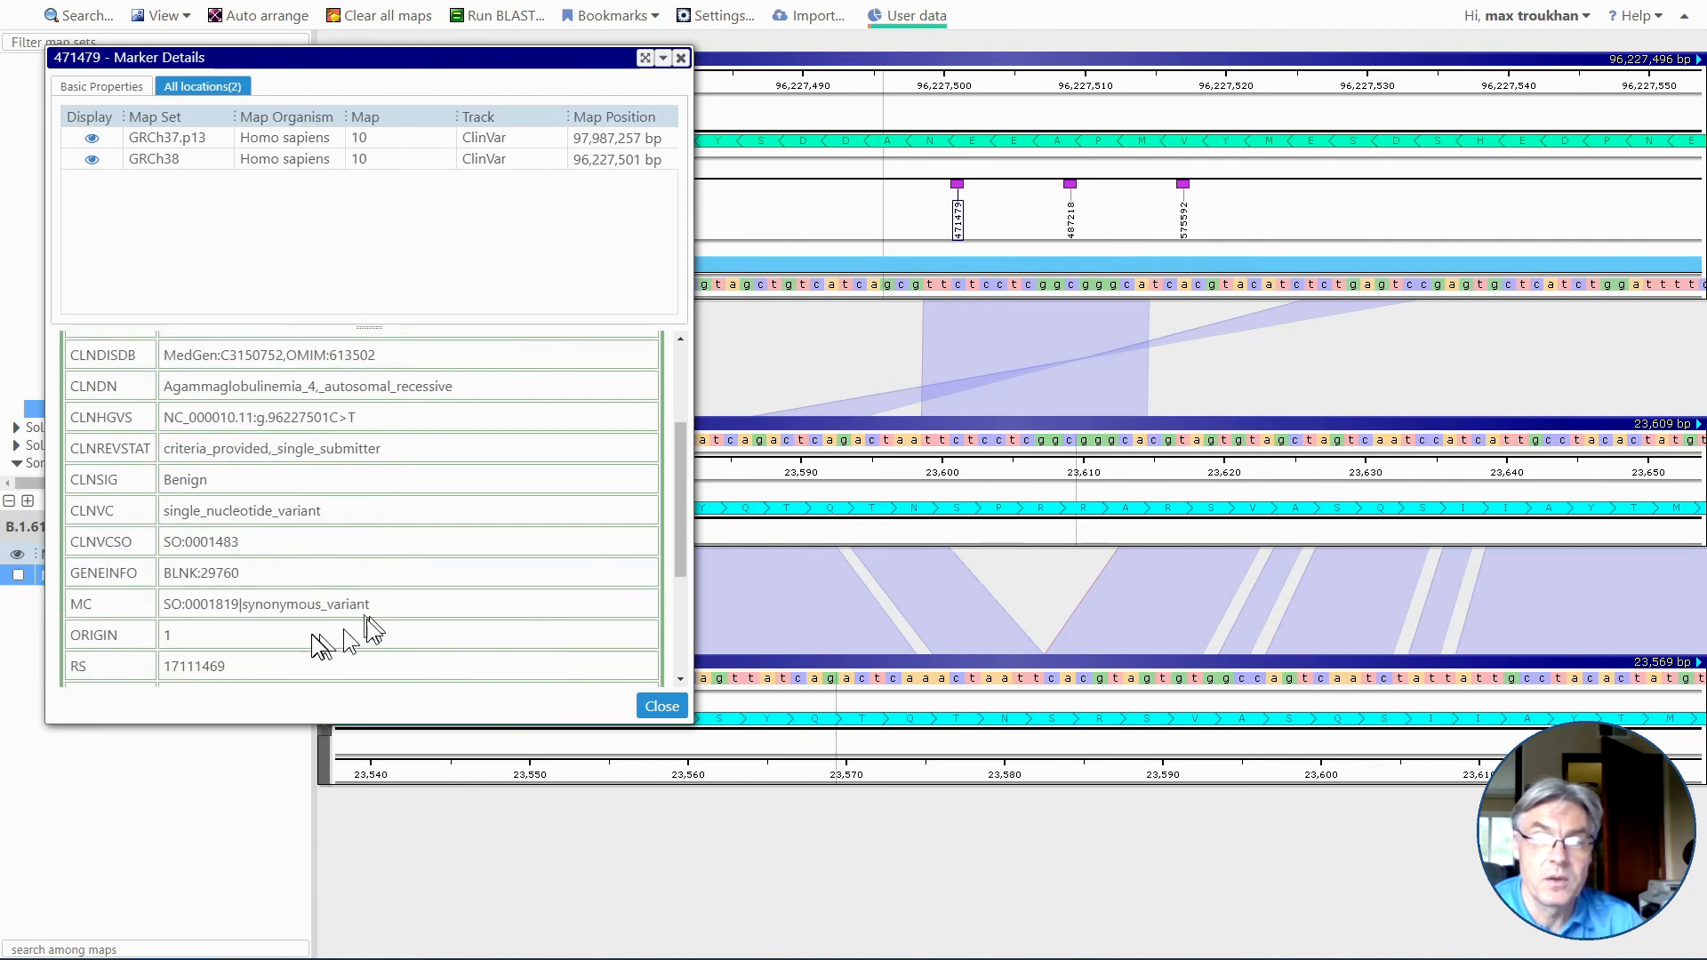
scroll(338, 592, up, 1)
scroll(342, 593, up, 3)
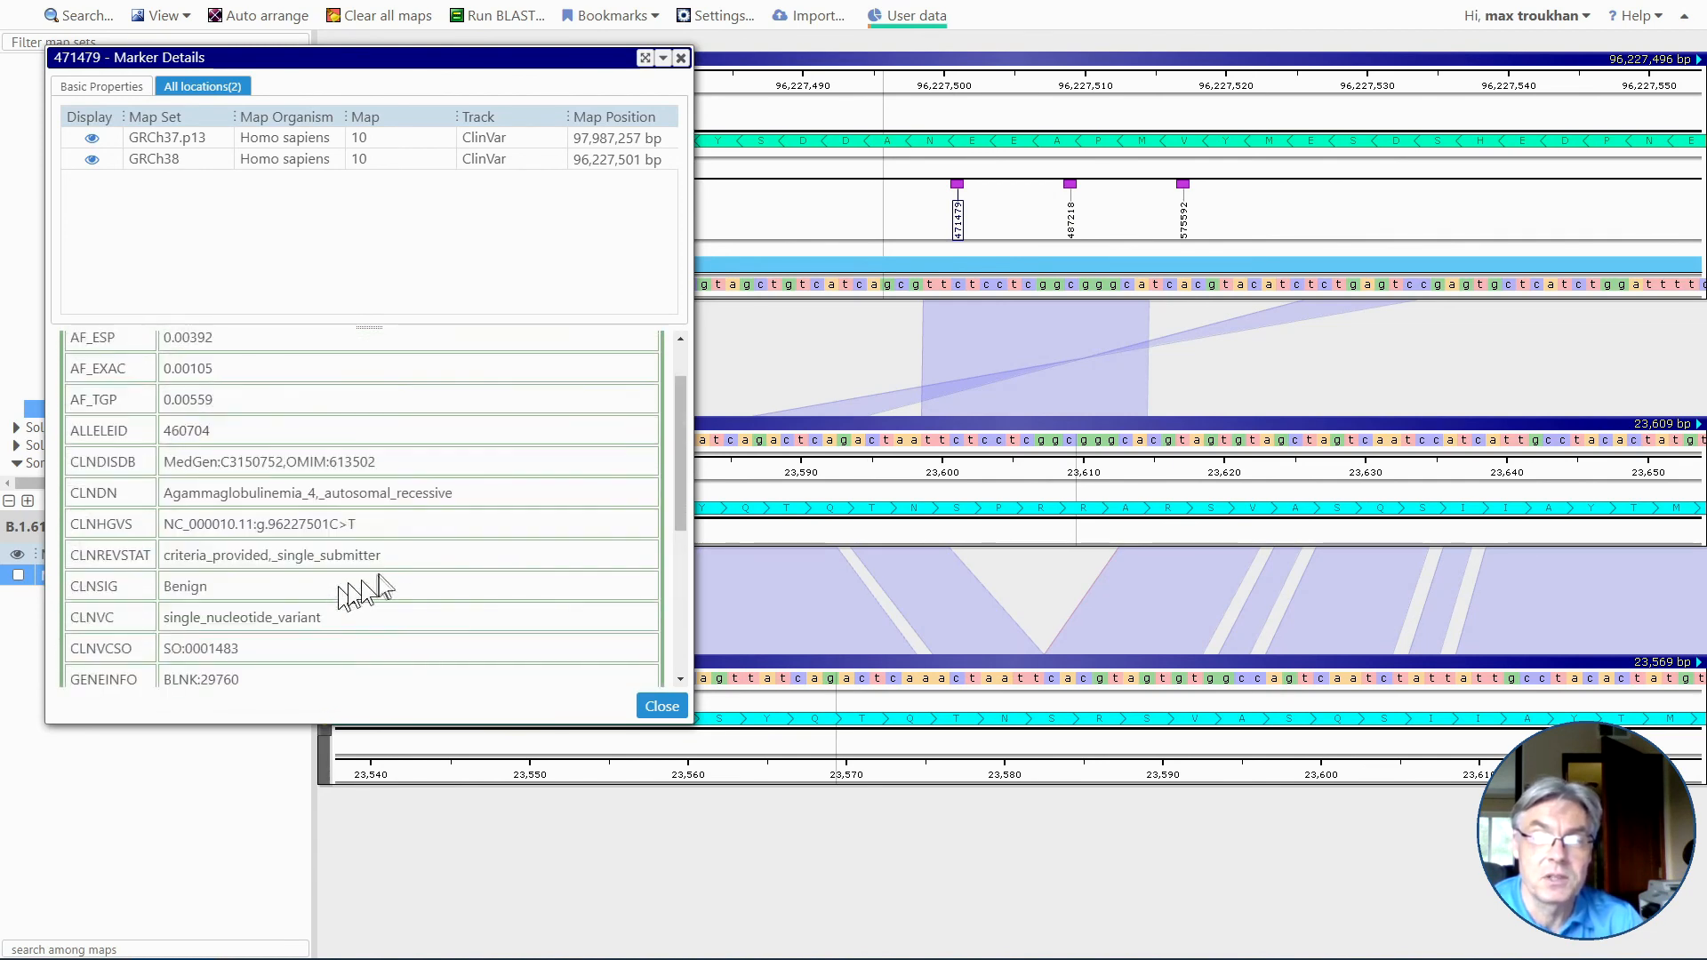
click(663, 707)
Examine at base level the sequence match between GRCh38 map 10 and Wuhan-Hu-1 around 23,607 bp.
scroll(1031, 589, down, 3)
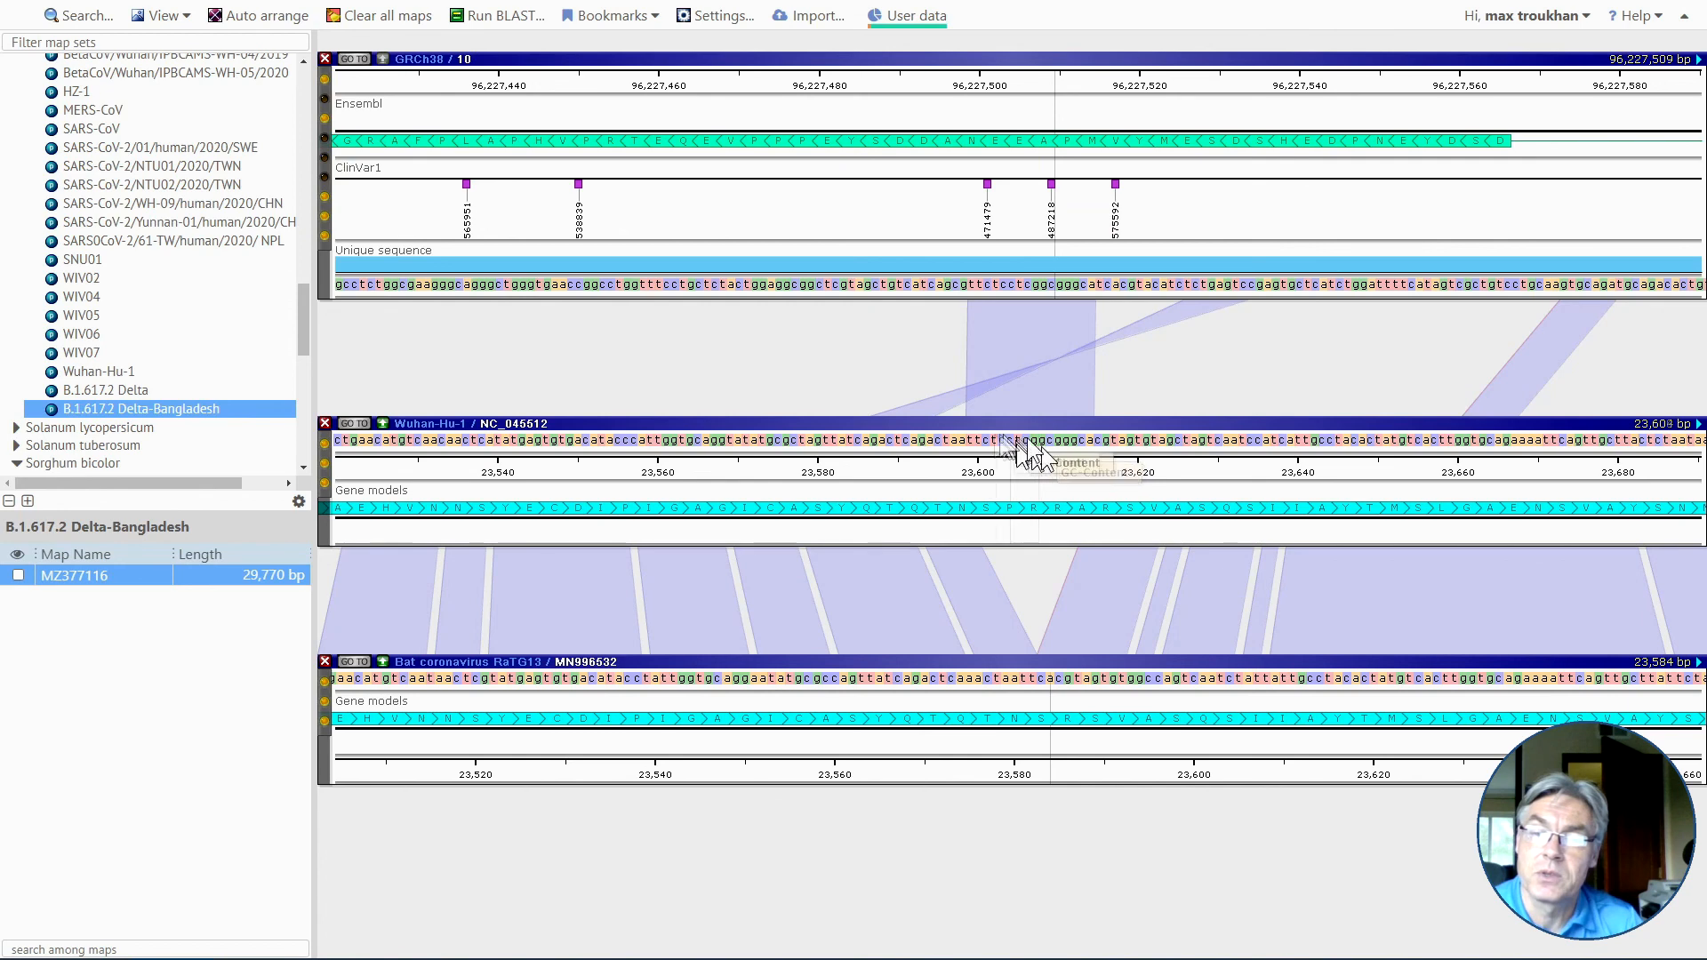
scroll(1050, 366, up, 2)
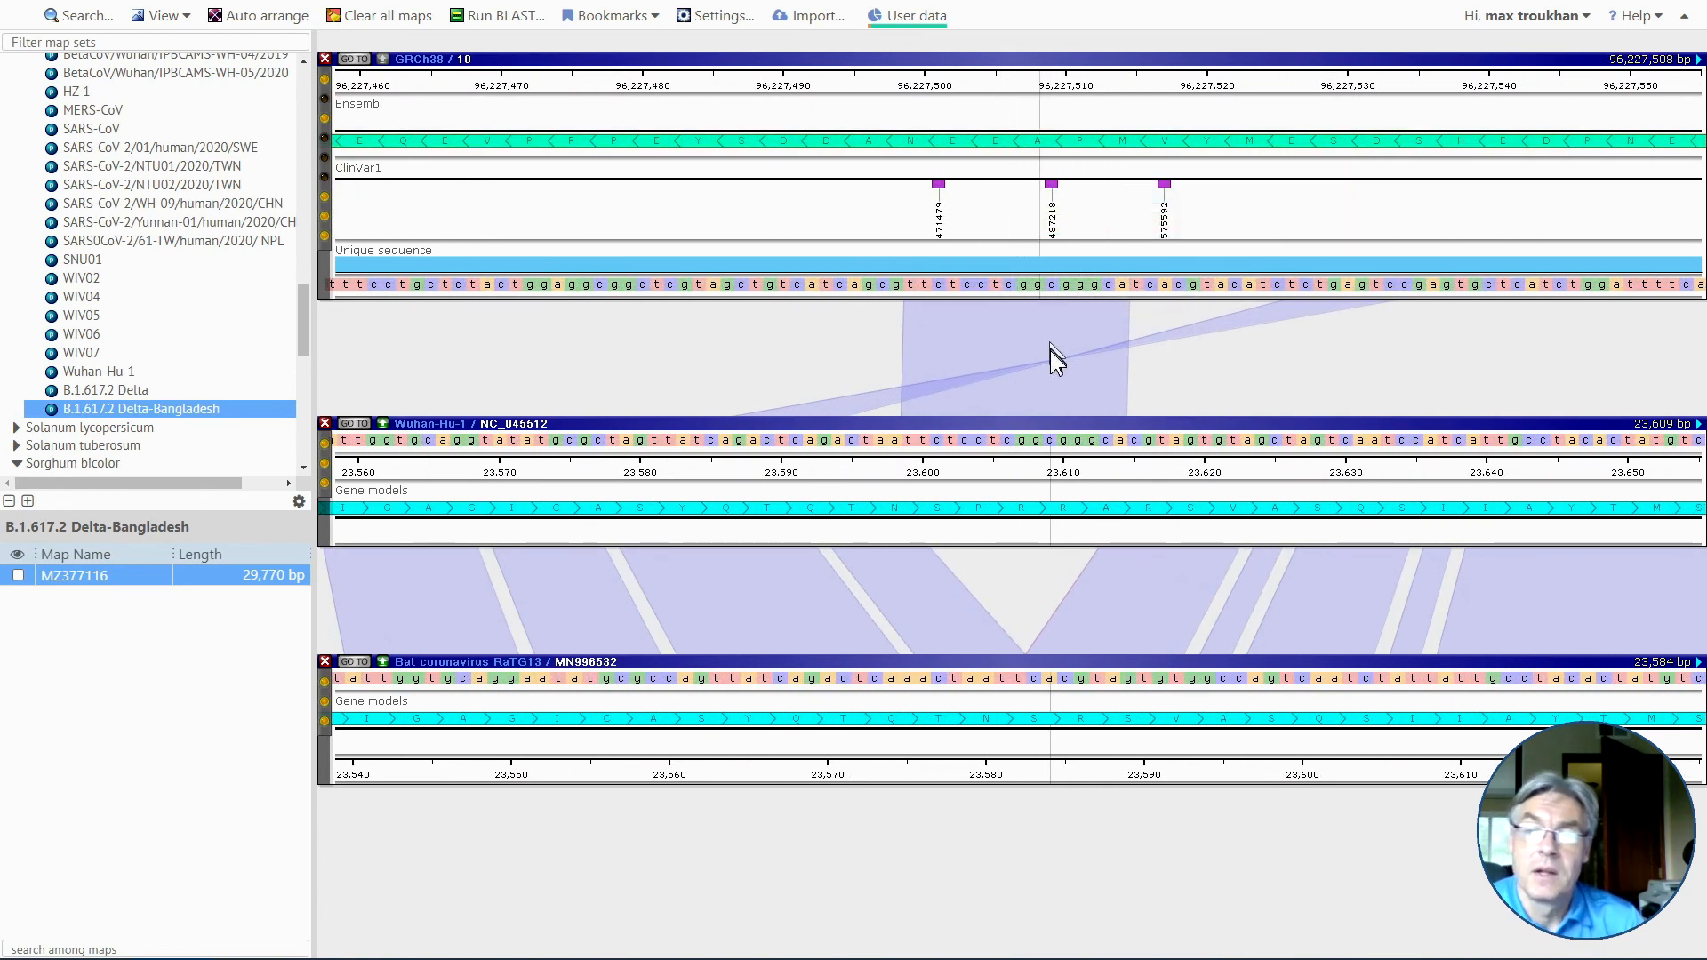
scroll(1026, 373, up, 1)
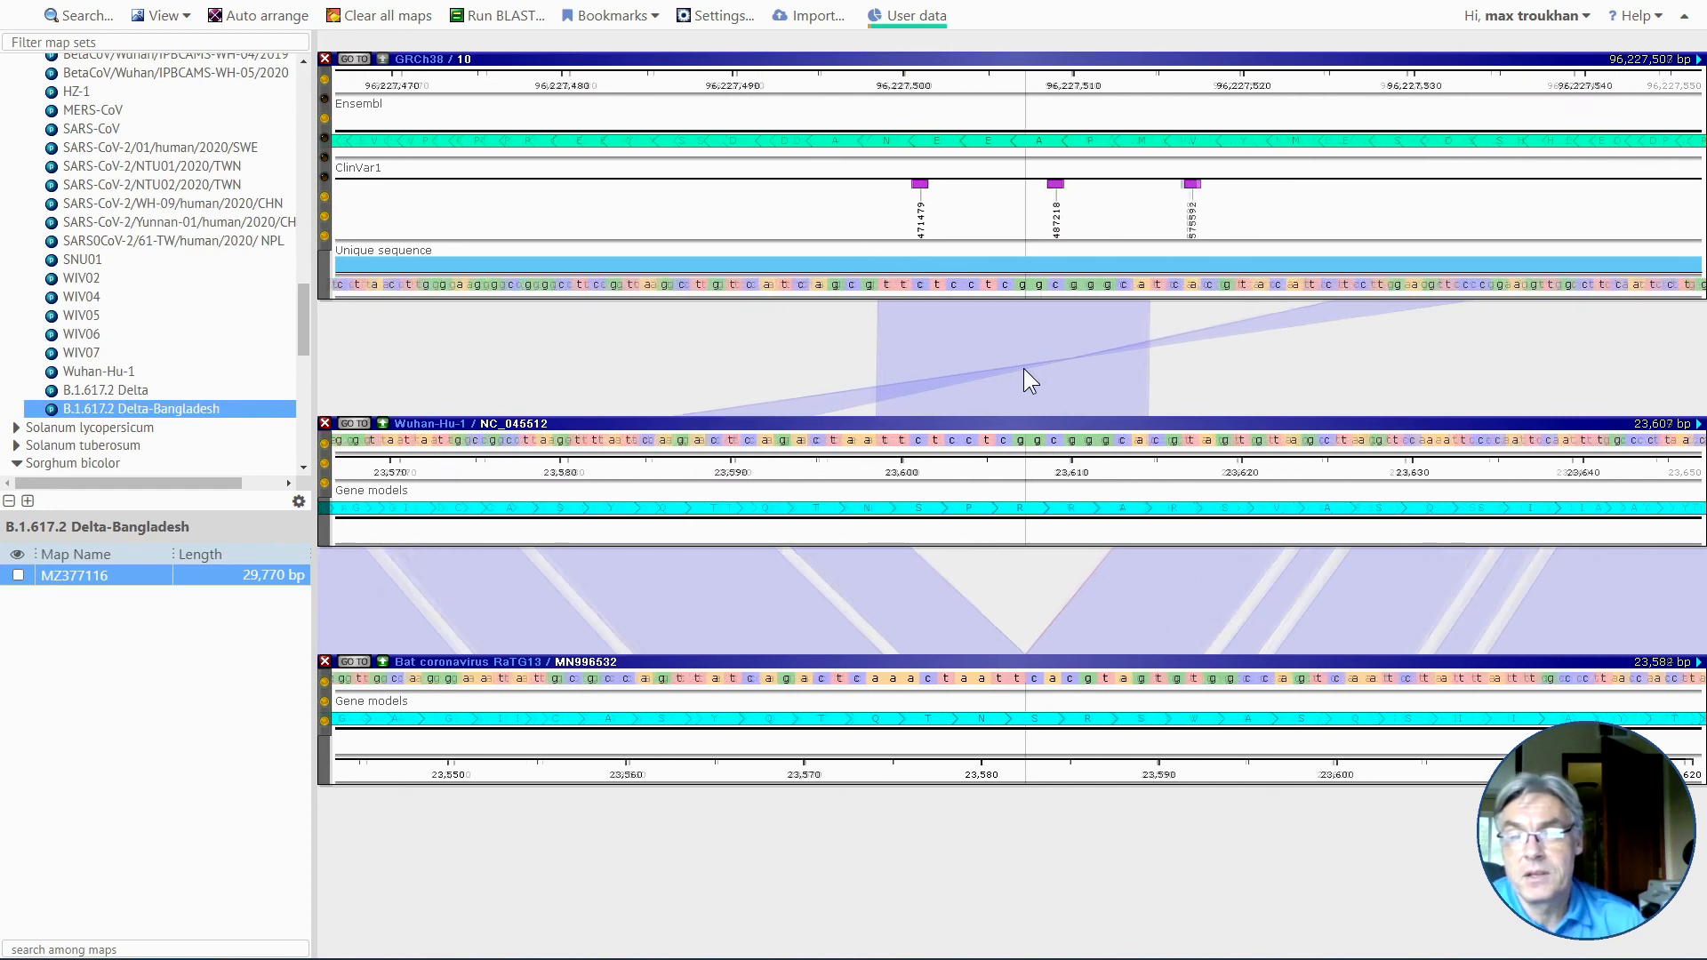
drag(1023, 368, 1022, 414)
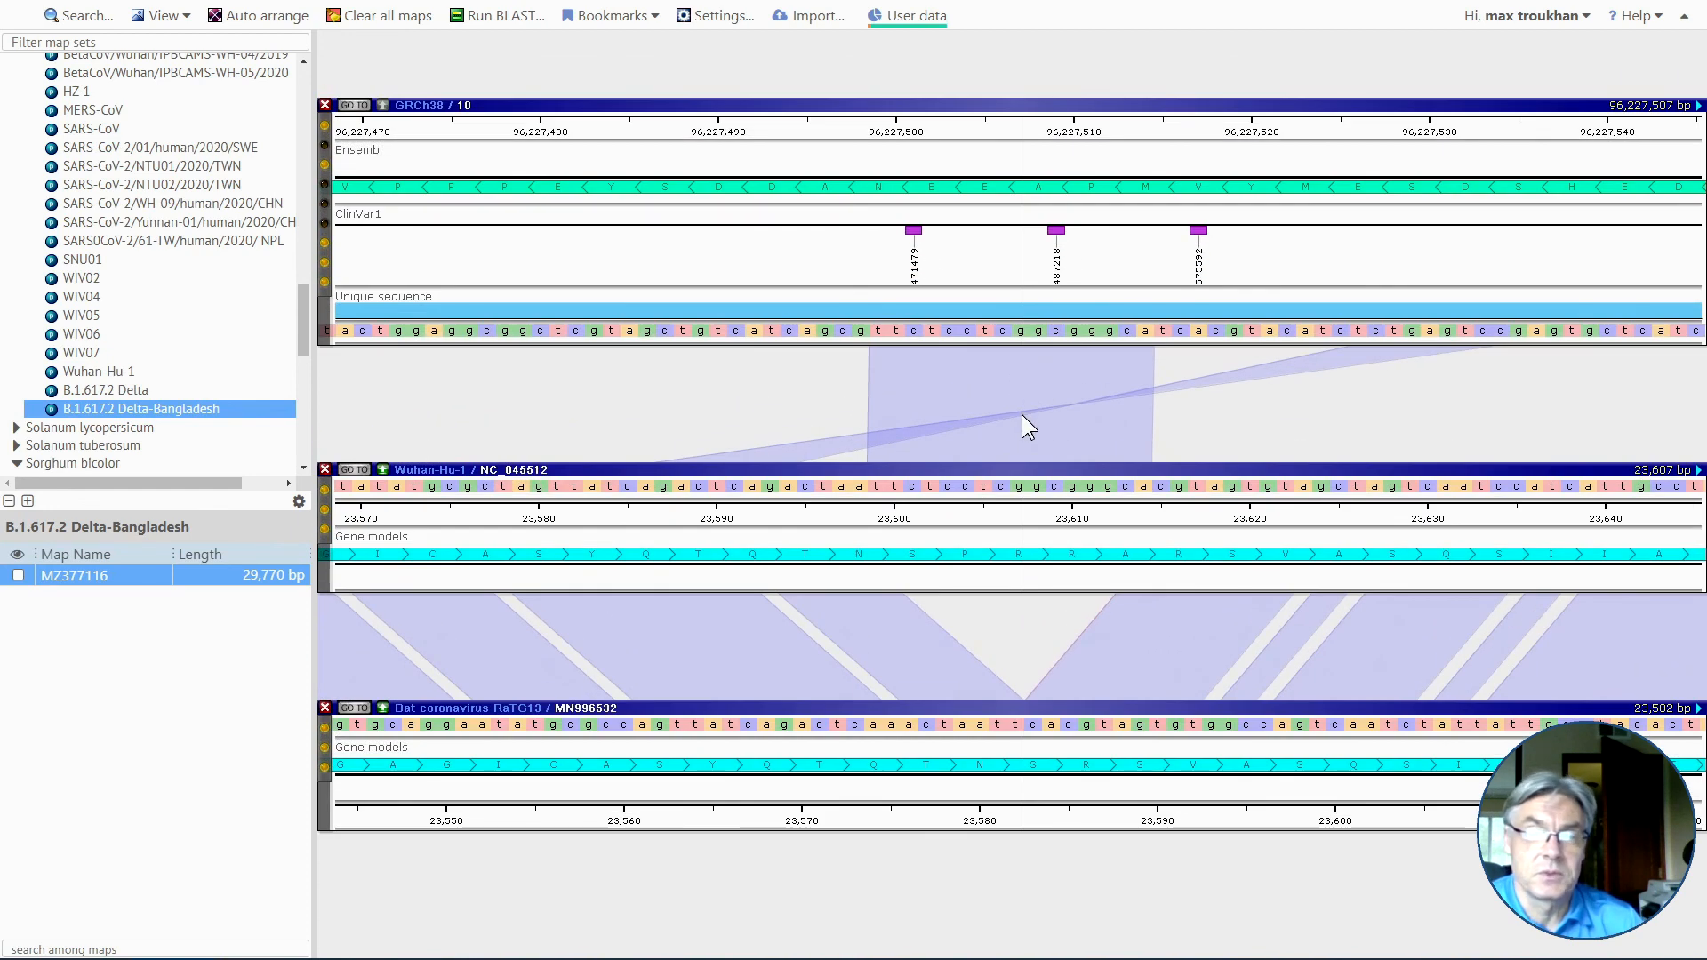